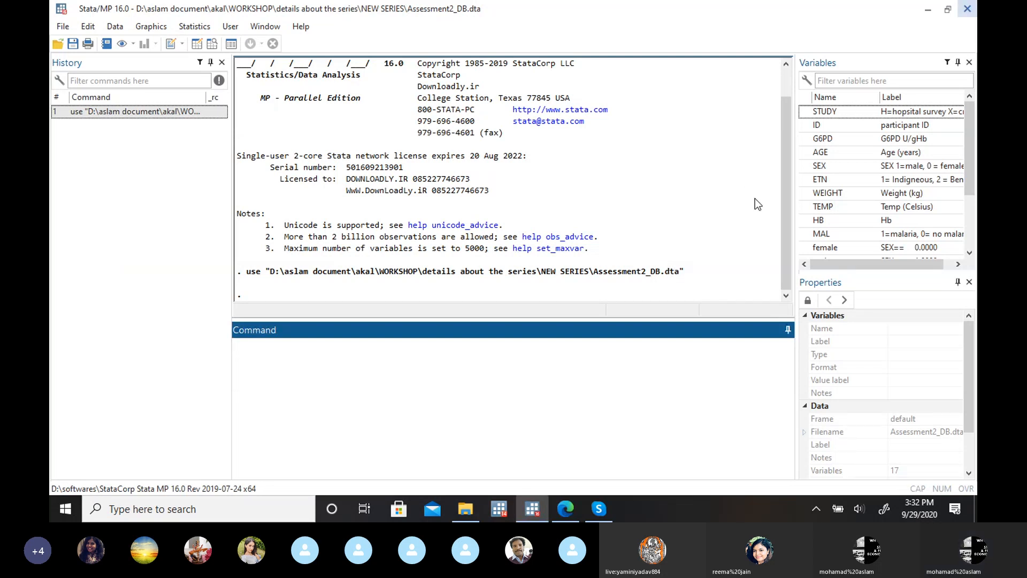
Step: Consult the one-variable frequency distribution slide in Google Slides and return to the Stata session with no dataset loaded
key("alt+Tab")
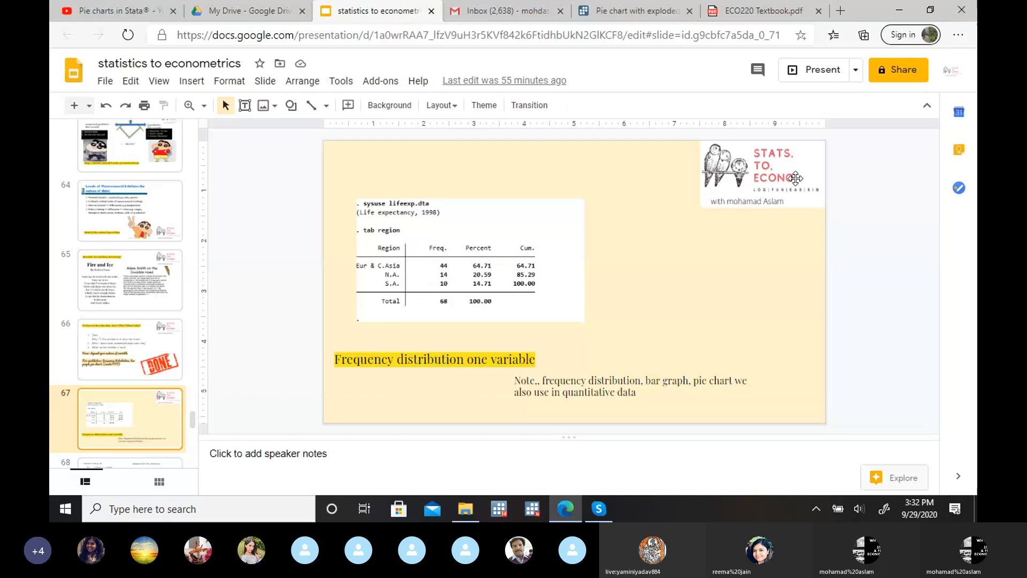
left_click(534, 508)
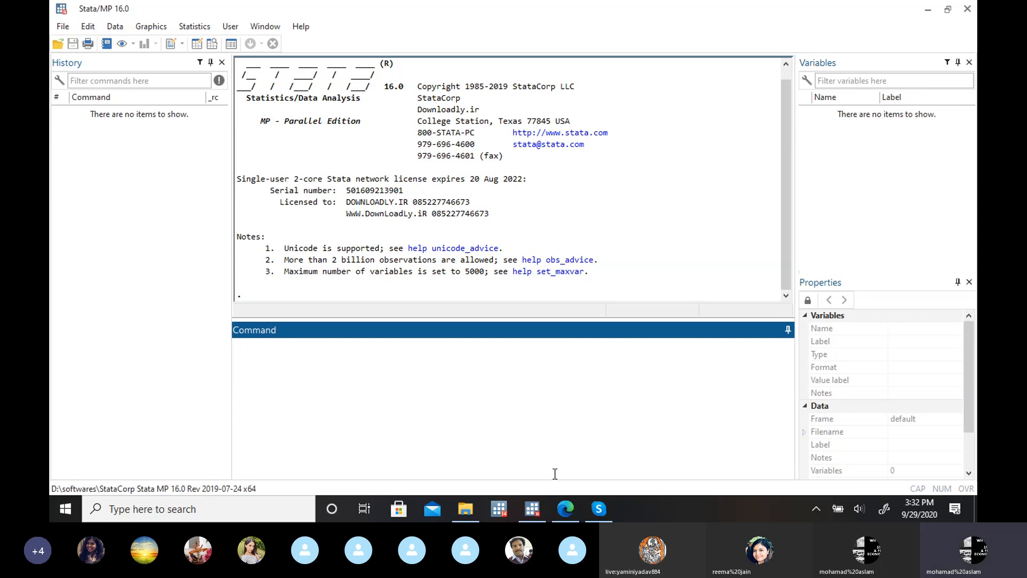
left_click(567, 511)
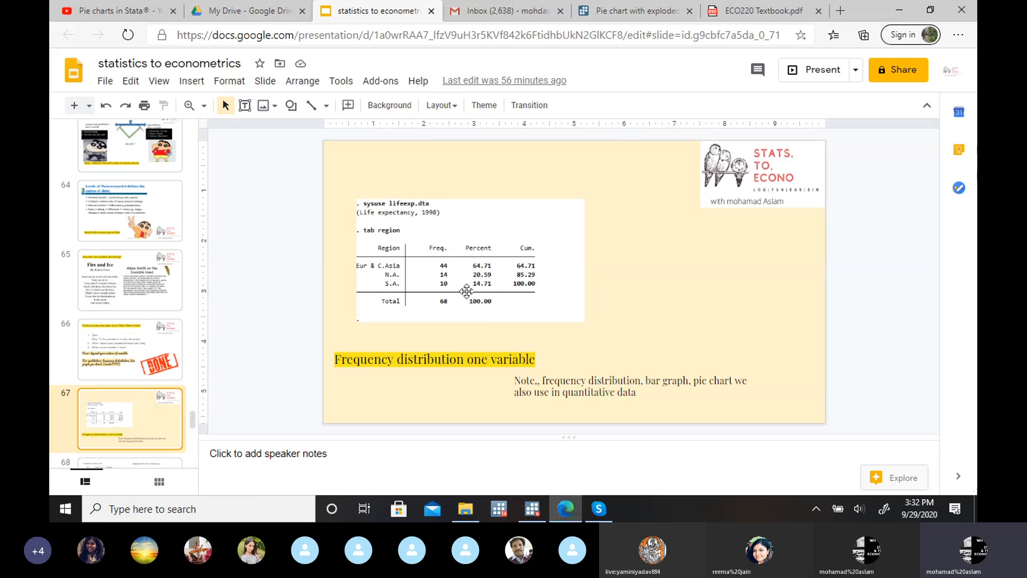
left_click(902, 10)
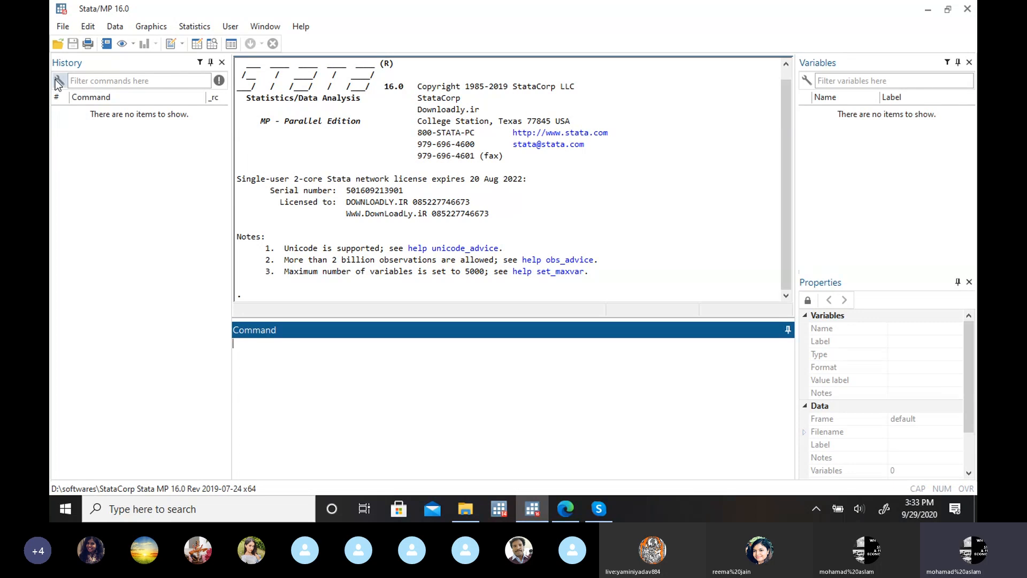
Step: Load the lifeexp.dta dataset from the example datasets installed with Stata and close the help viewer
left_click(68, 25)
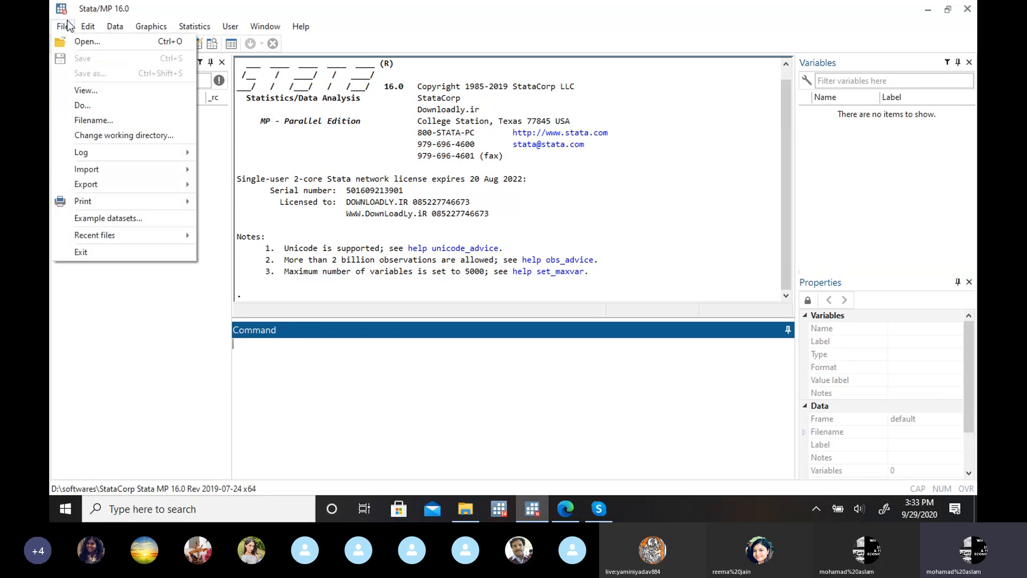
left_click(127, 218)
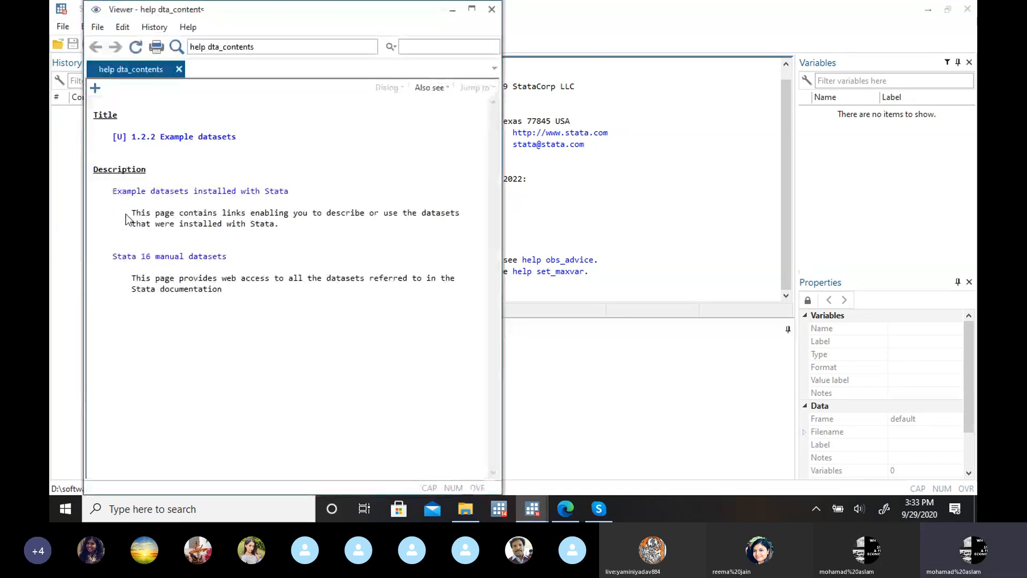
left_click(167, 191)
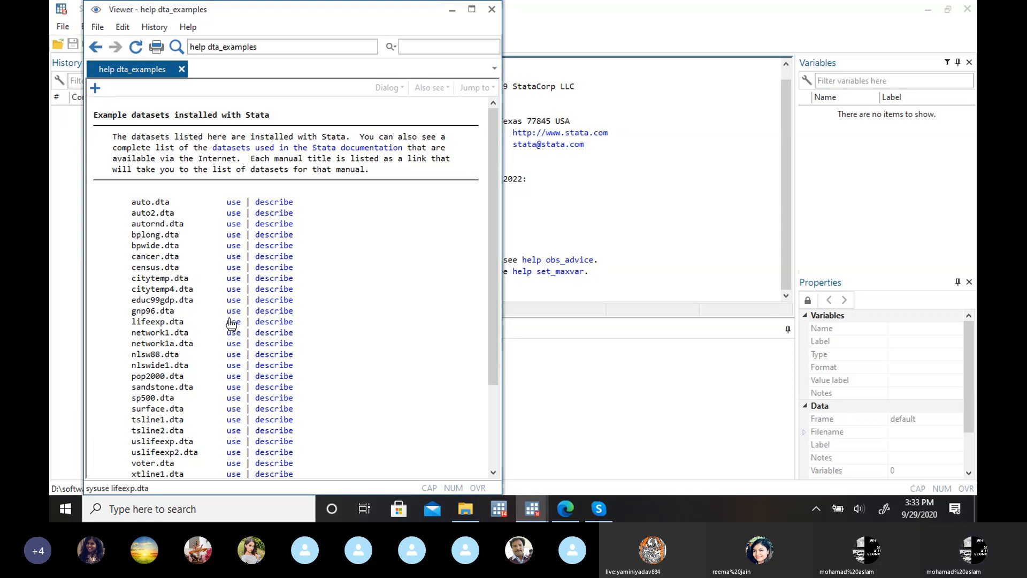
left_click(565, 508)
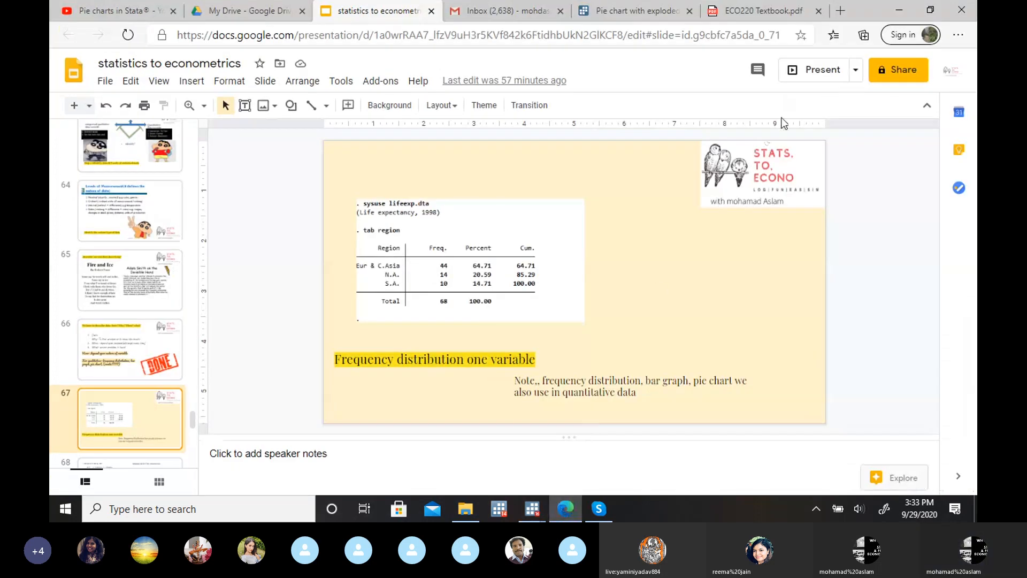
left_click(899, 9)
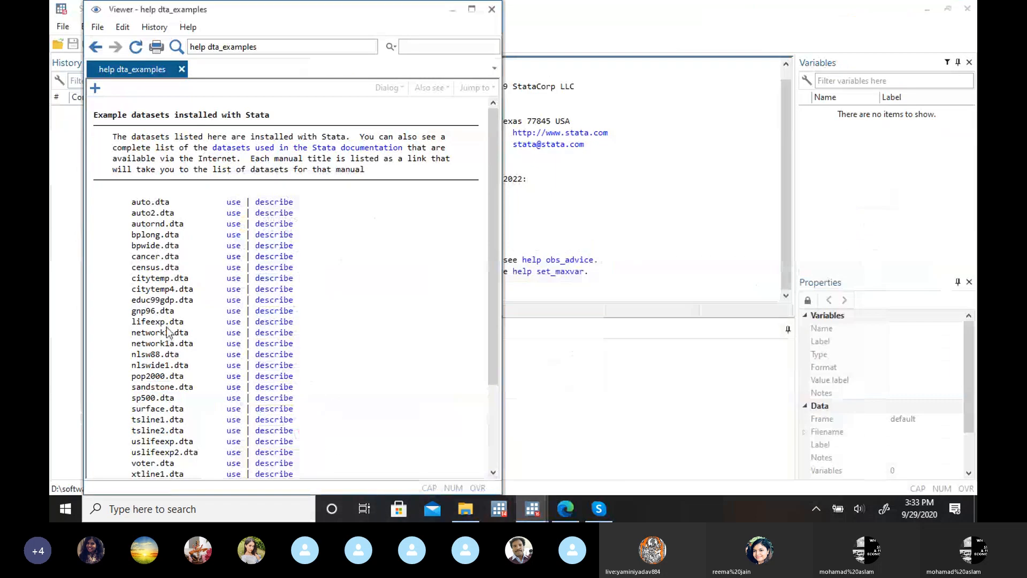
left_click(234, 322)
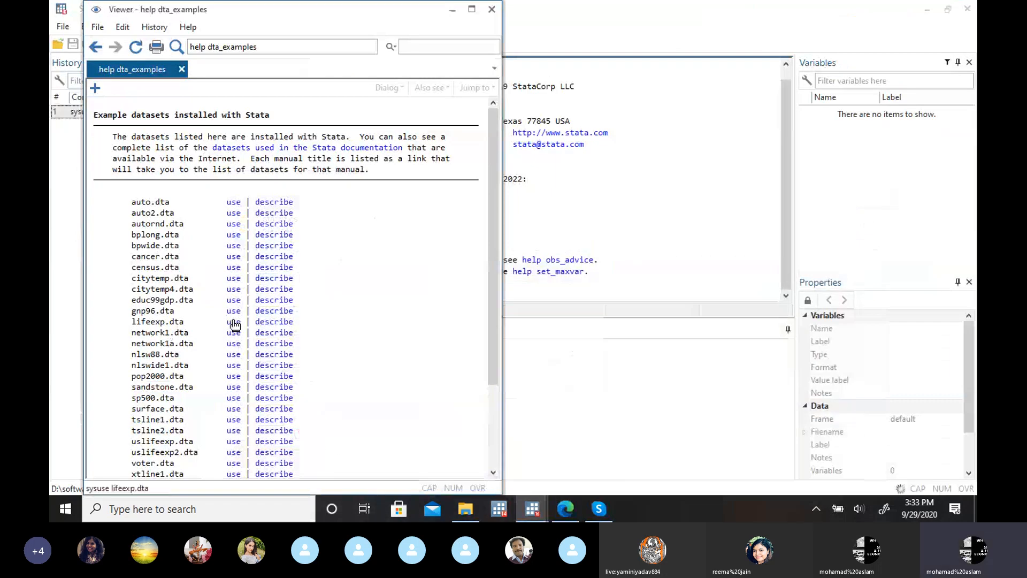
left_click(492, 9)
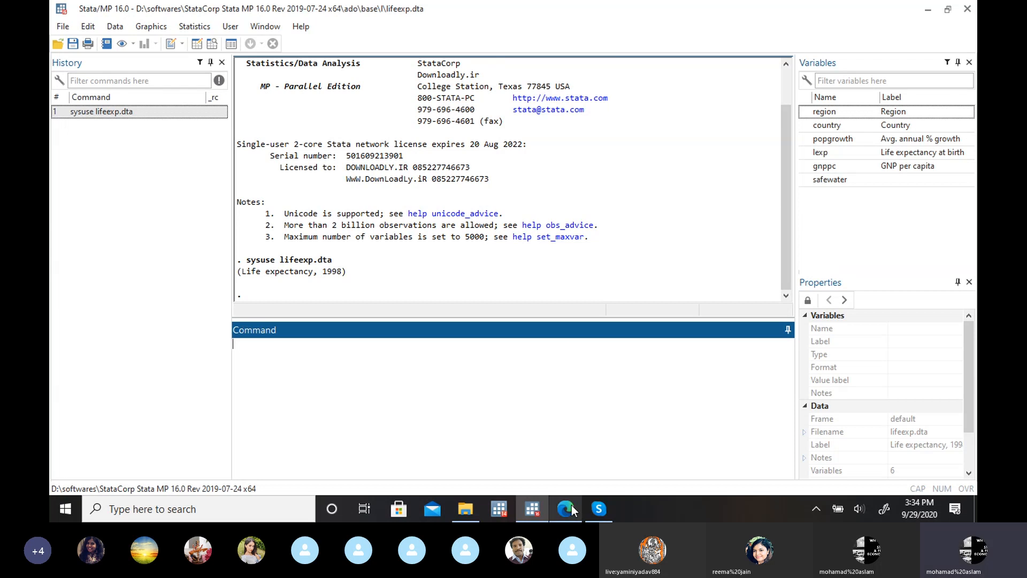
Step: Look through the slides following slide 67 in Google Slides and return to Stata
left_click(551, 465)
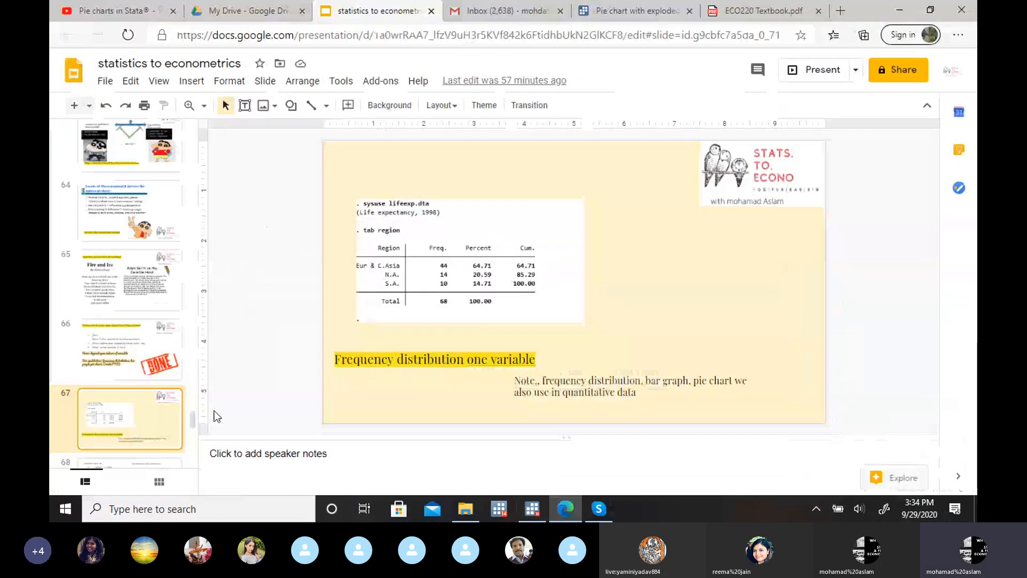
scroll(187, 436, "down", 3)
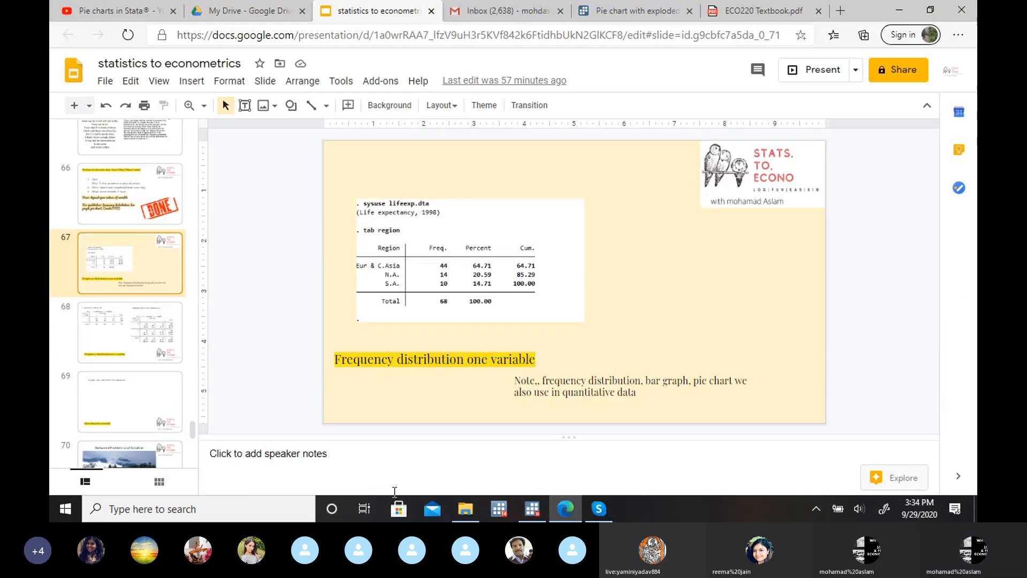
left_click(532, 508)
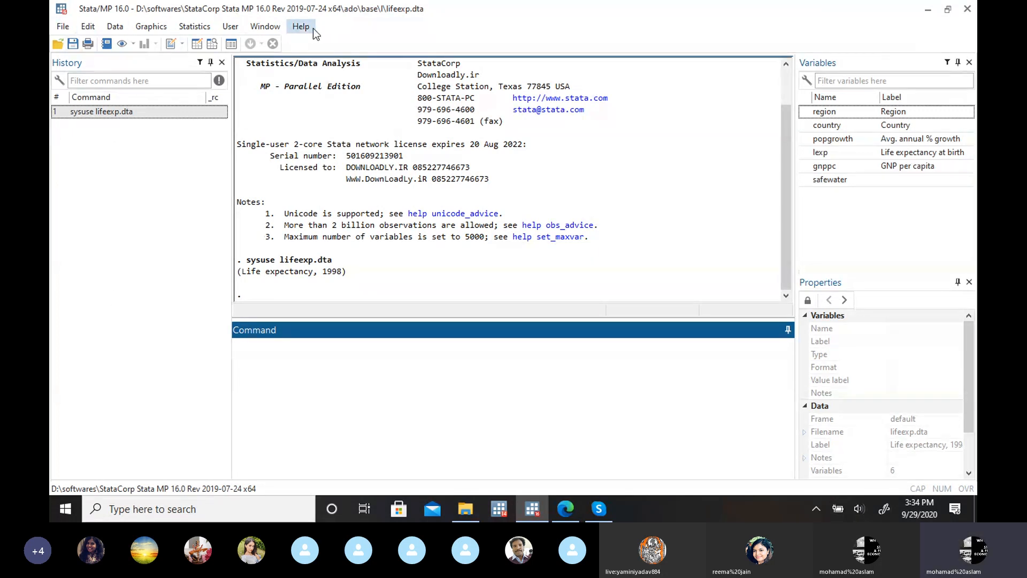
left_click(192, 28)
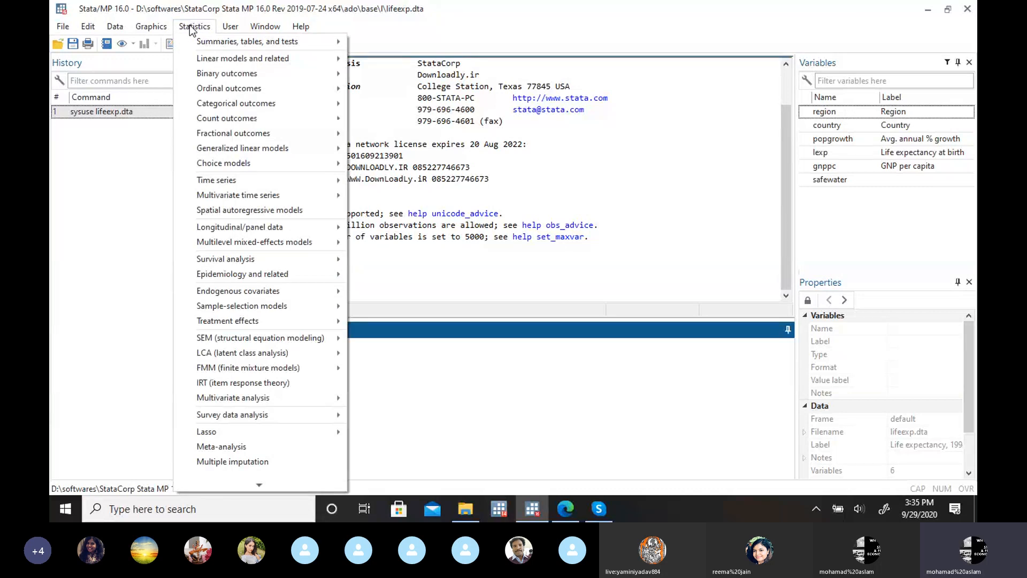
mouse_move(205, 54)
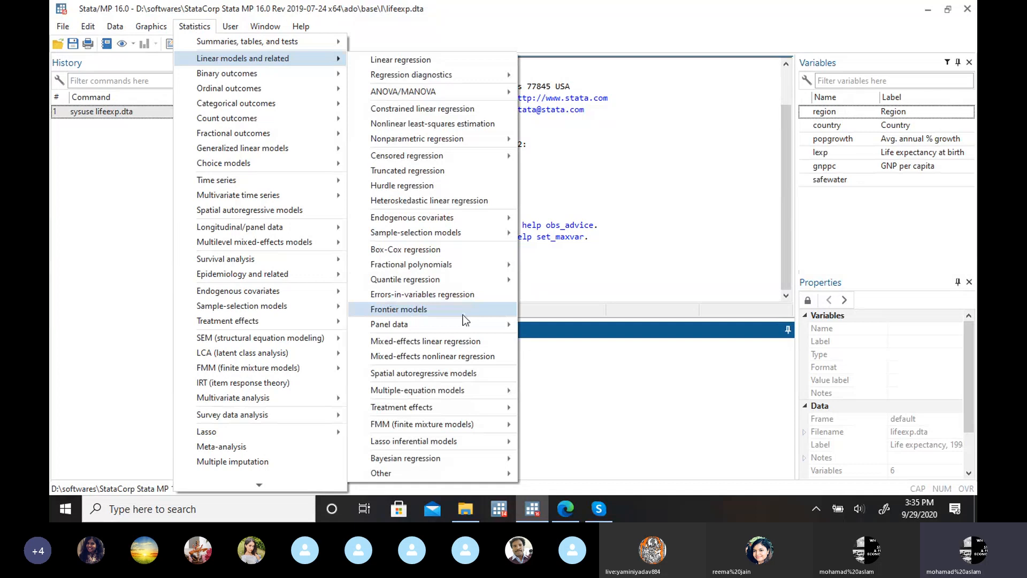
left_click(560, 363)
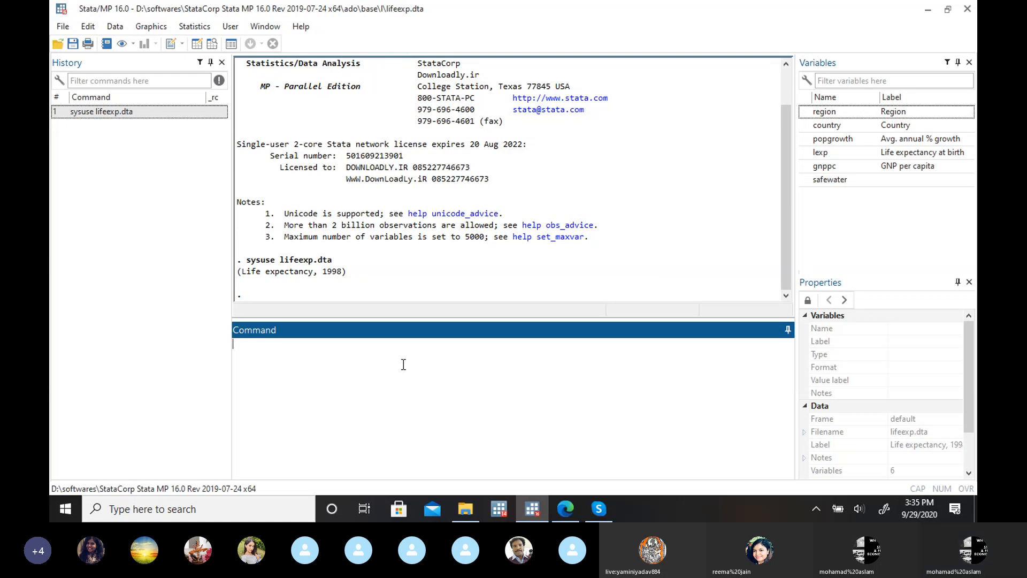
Step: Count the dataset's observations and describe the region variable by running "count" and "describe region"
type("count")
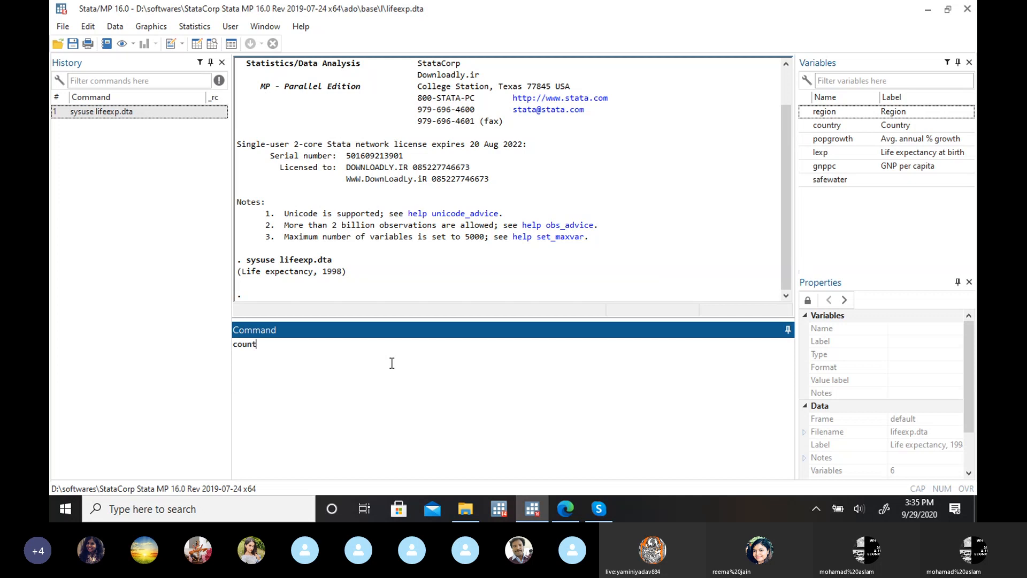
key("Return")
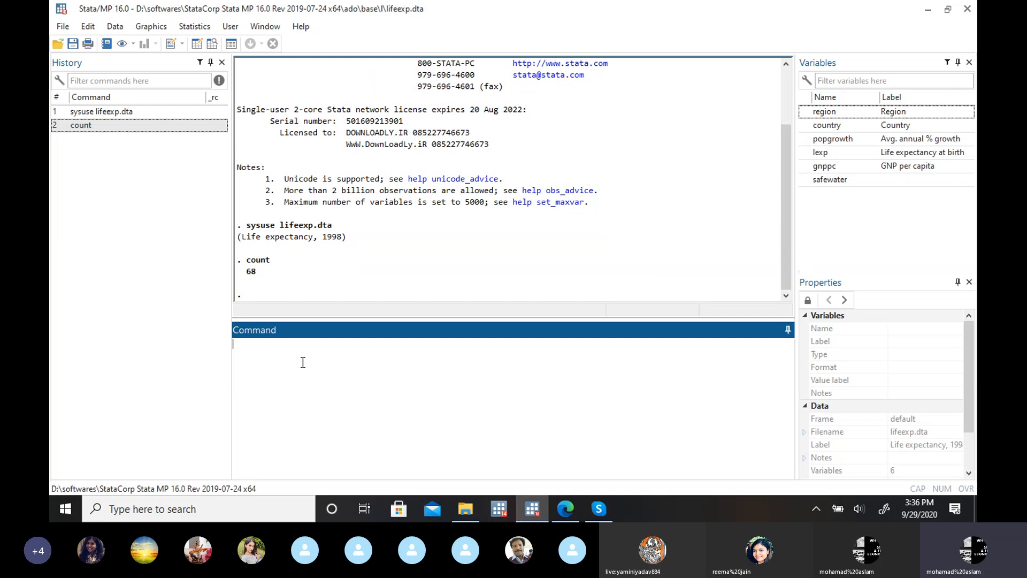
type("describe")
left_click(804, 111)
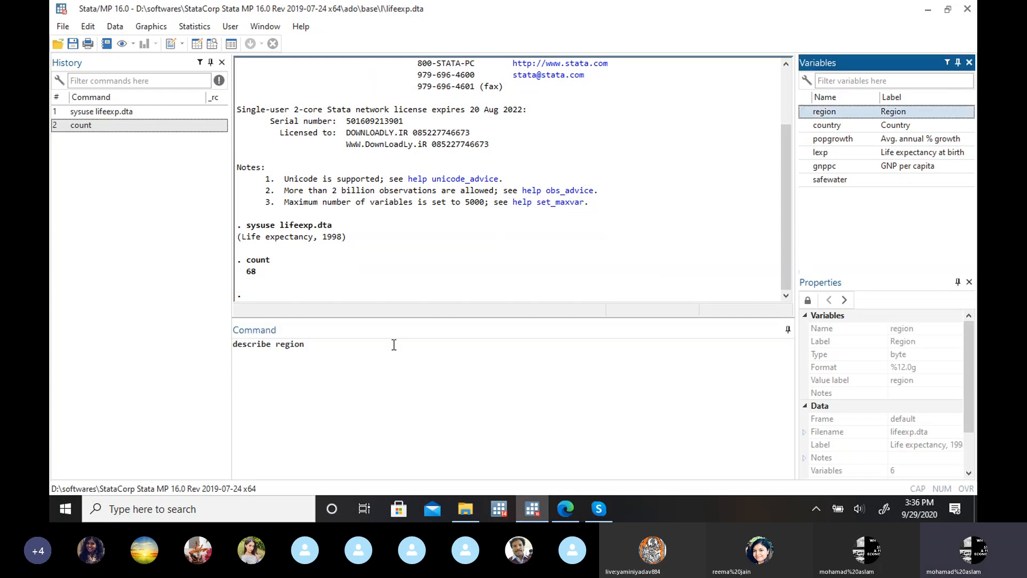
key("Return")
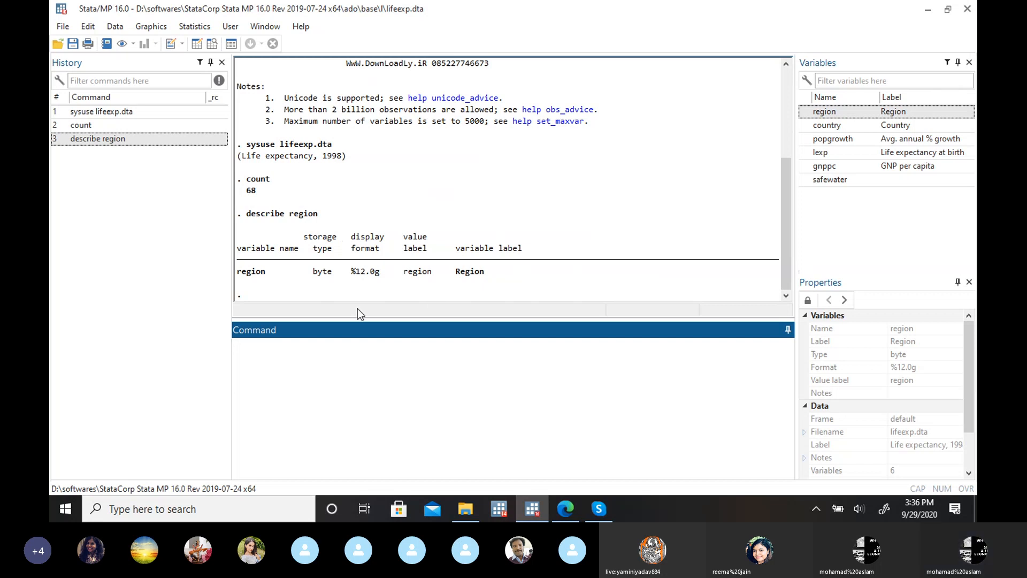
Step: Describe the GNP per capita variable by running "describe gnppc"
type("describe")
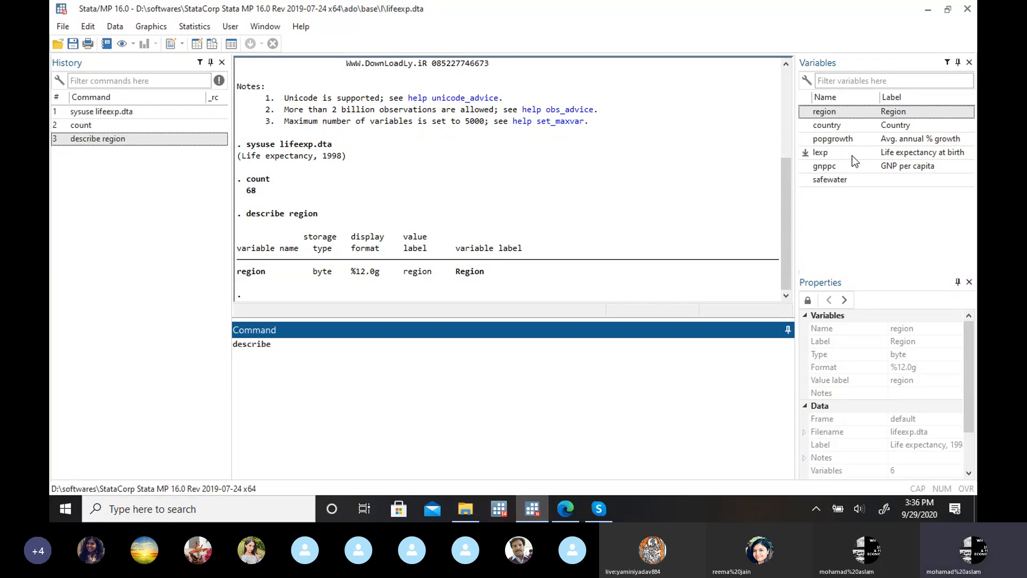
left_click(805, 165)
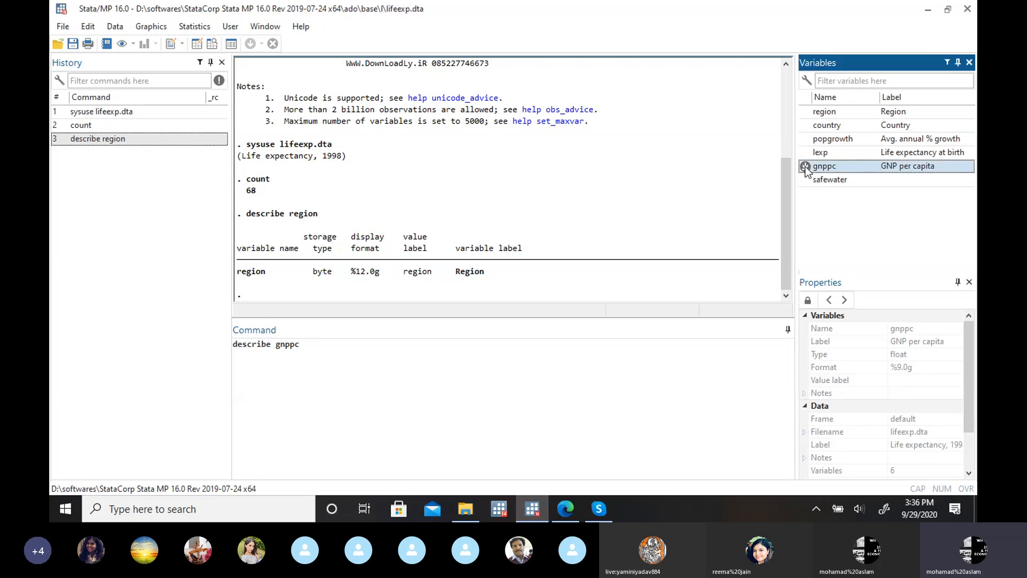
left_click(371, 353)
key("Return")
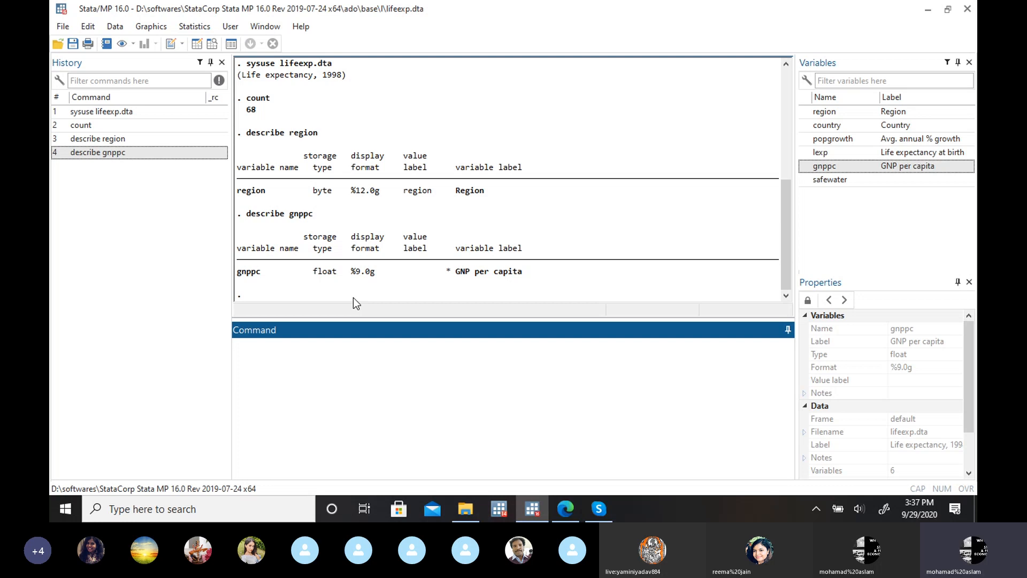
Step: List the country of every observation by running "list country" and look through the output
type("list")
left_click(805, 127)
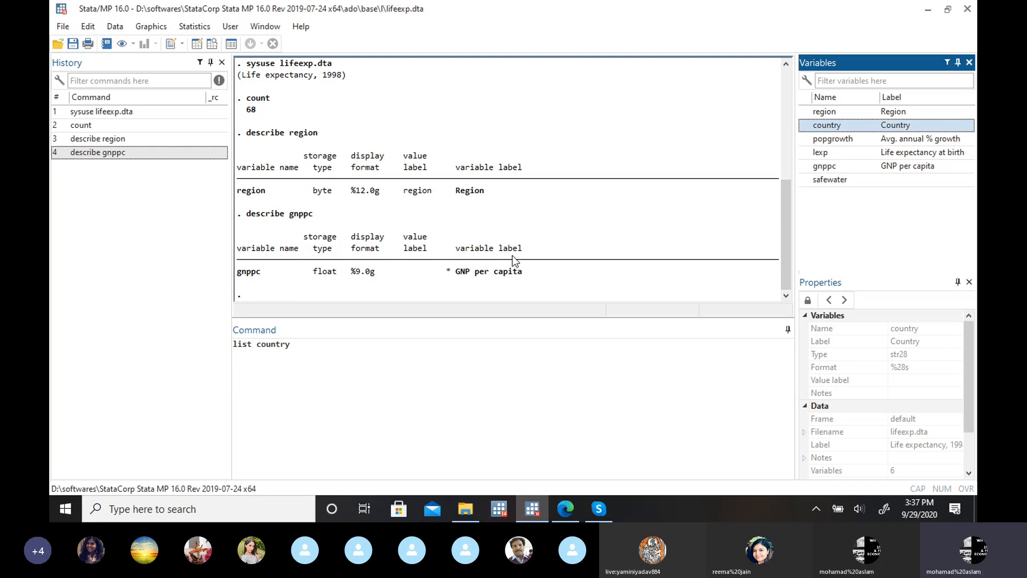
left_click(413, 359)
key("Return")
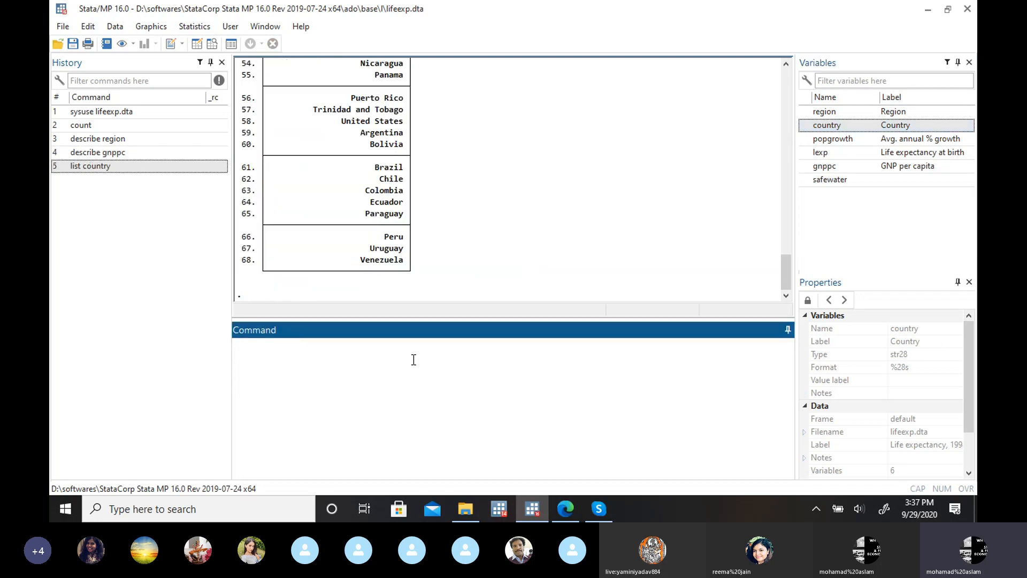
mouse_move(787, 268)
left_mouse_down()
mouse_move(778, 137)
mouse_move(788, 286)
left_mouse_up()
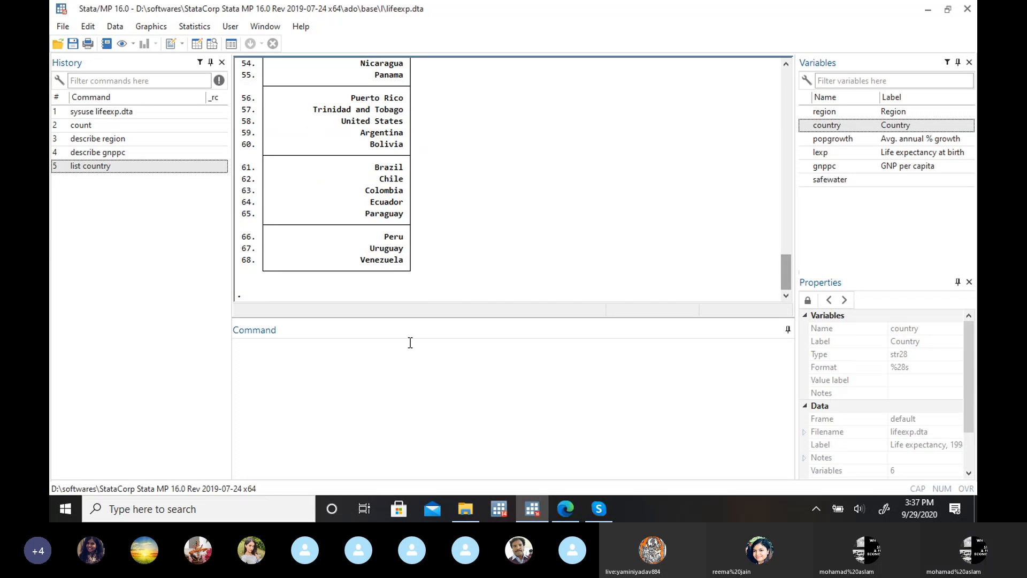
Step: List the region of every observation by running "list region"
left_click(275, 372)
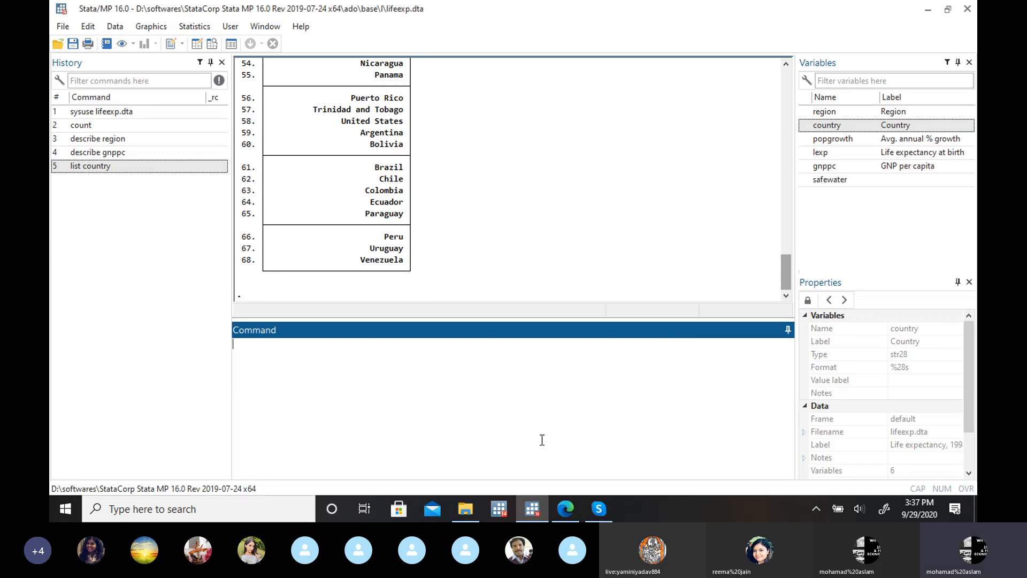
mouse_move(566, 517)
type("list")
double_click(818, 112)
key("Return")
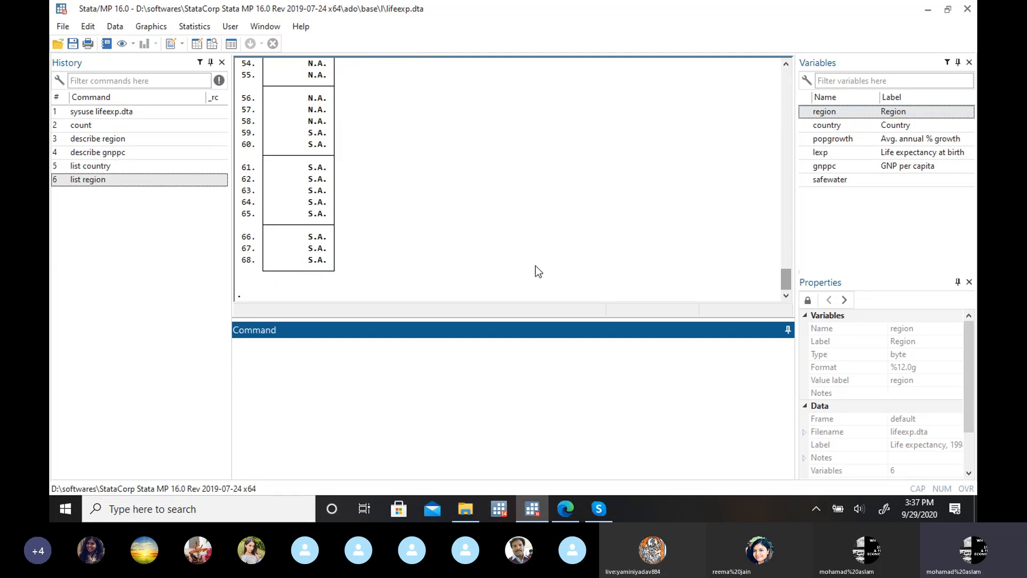
Step: Inspect the lifeexp.dta records in the Data Editor and return to the main Stata window
left_click(194, 50)
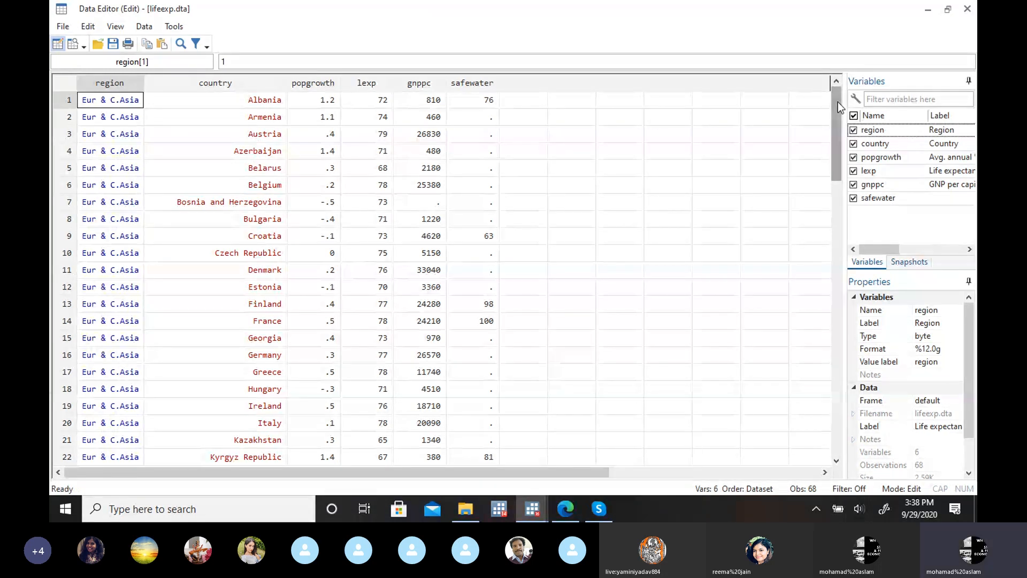
mouse_move(838, 102)
left_mouse_down()
mouse_move(839, 374)
mouse_move(827, 99)
left_mouse_up()
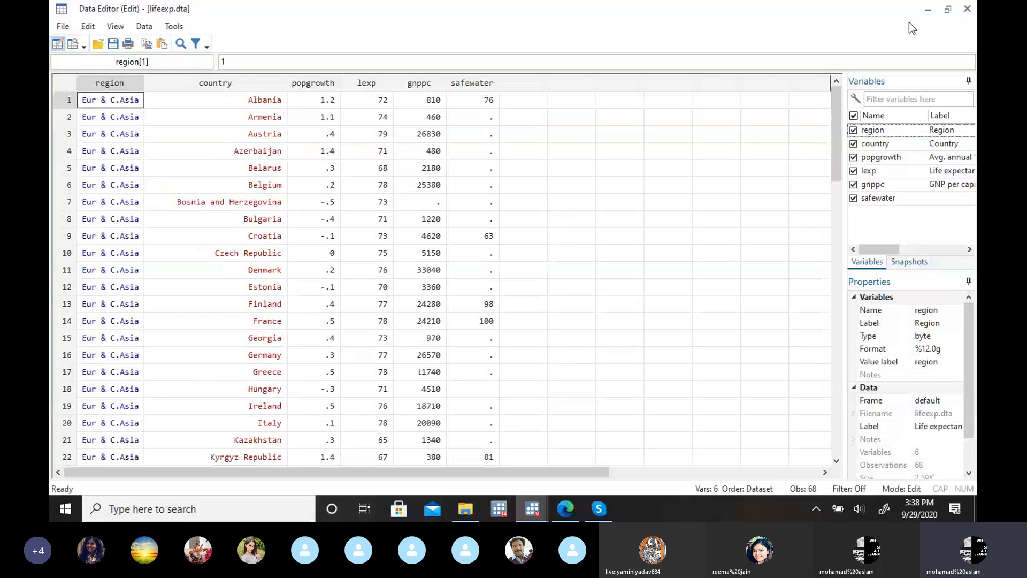
left_click(928, 11)
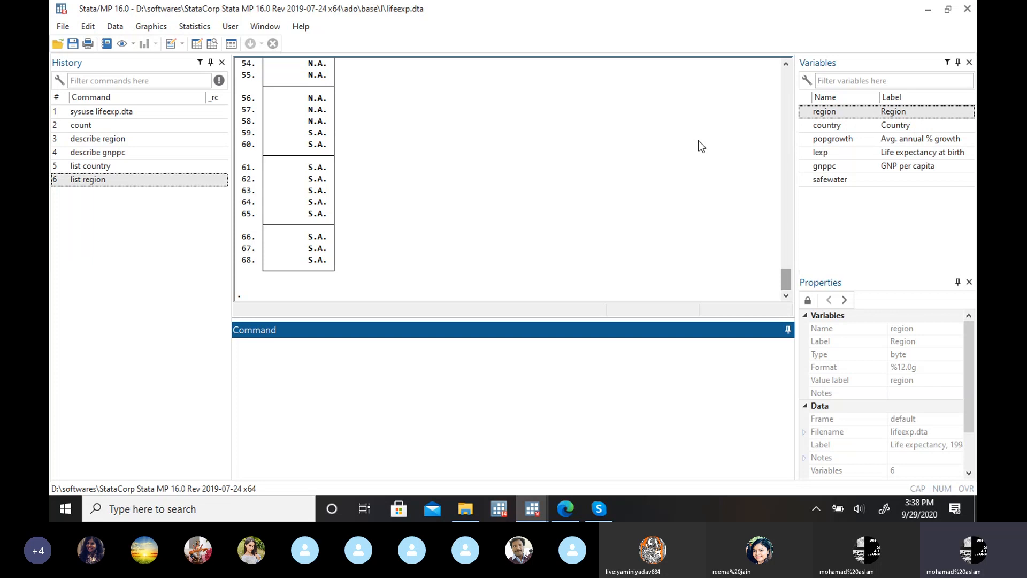
Step: Produce a one-way frequency table of the region variable by running "tab region"
type("tab")
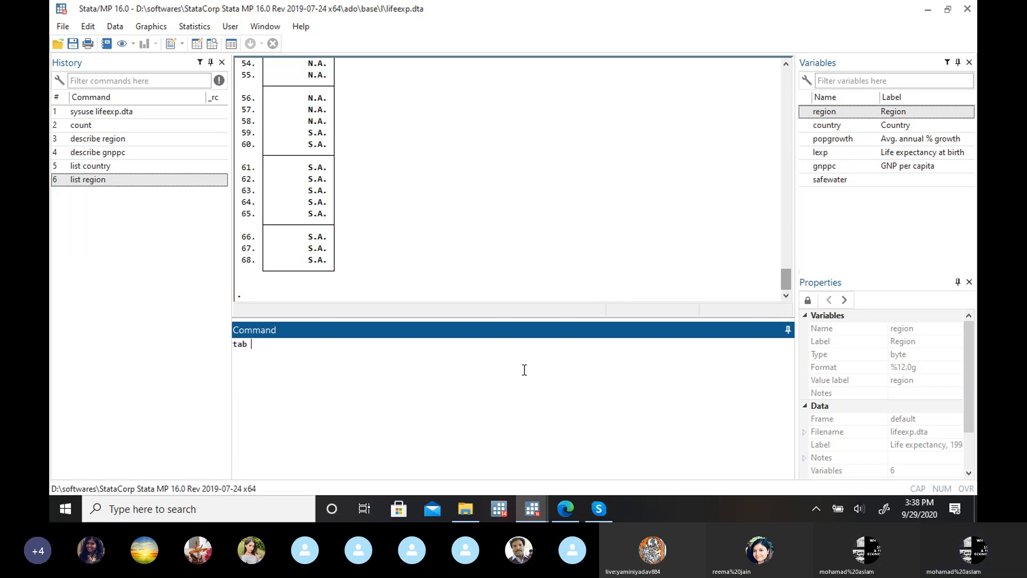
left_click(804, 112)
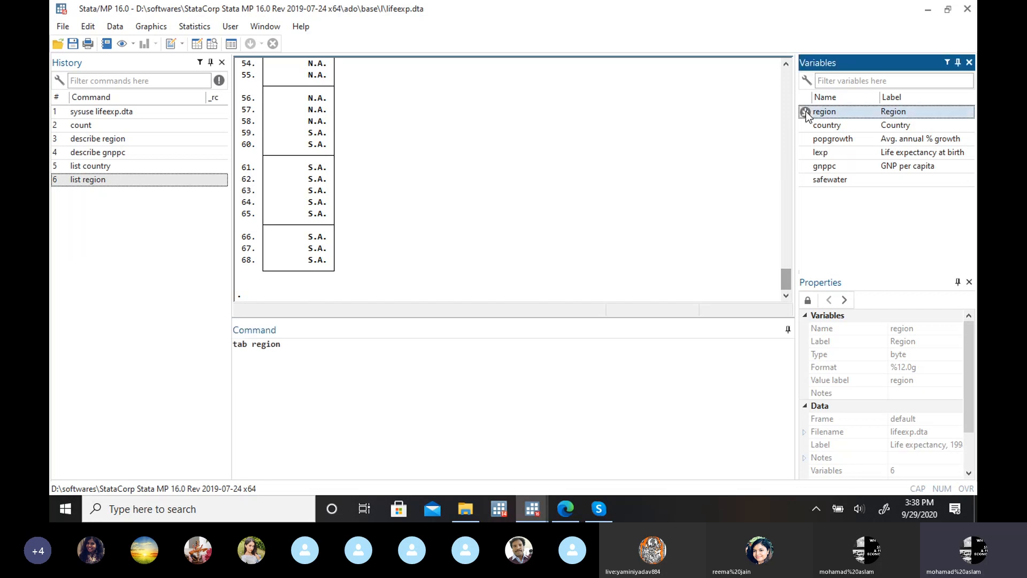
left_click(351, 350)
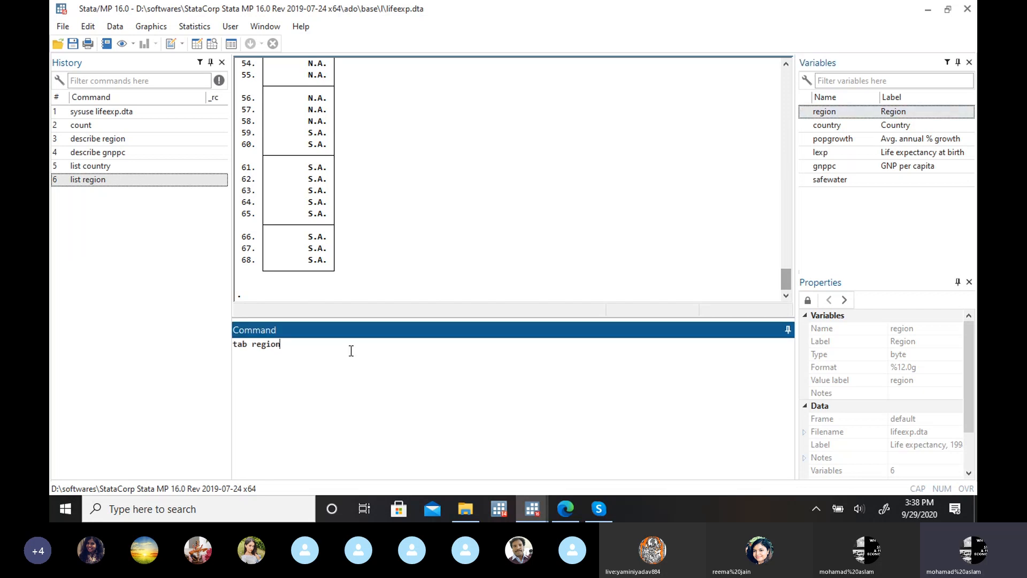
key("Return")
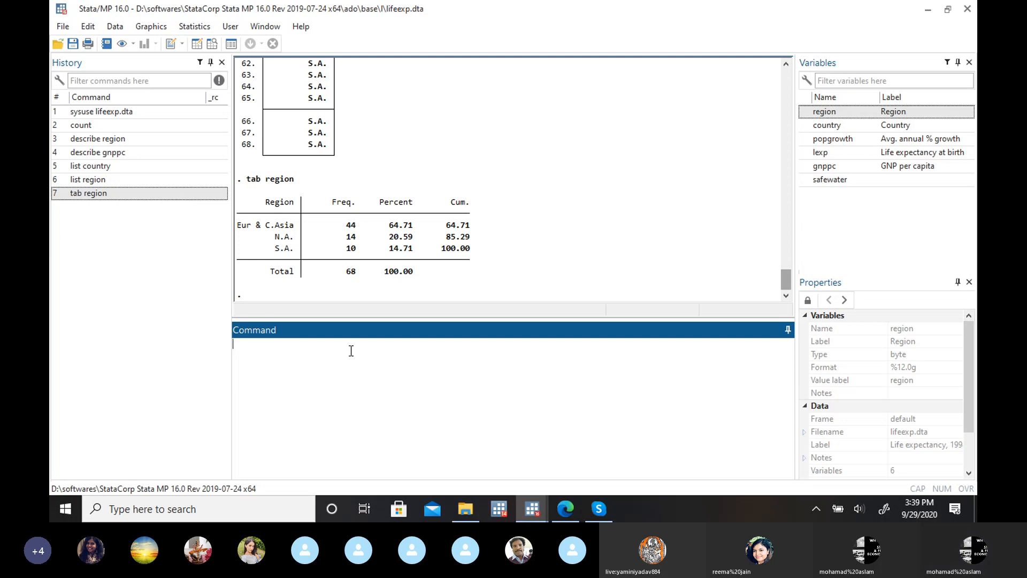
Step: Switch to the Google Slides presentation, review the slide on two-variable frequency distribution, and return to the main Stata window
left_click(566, 508)
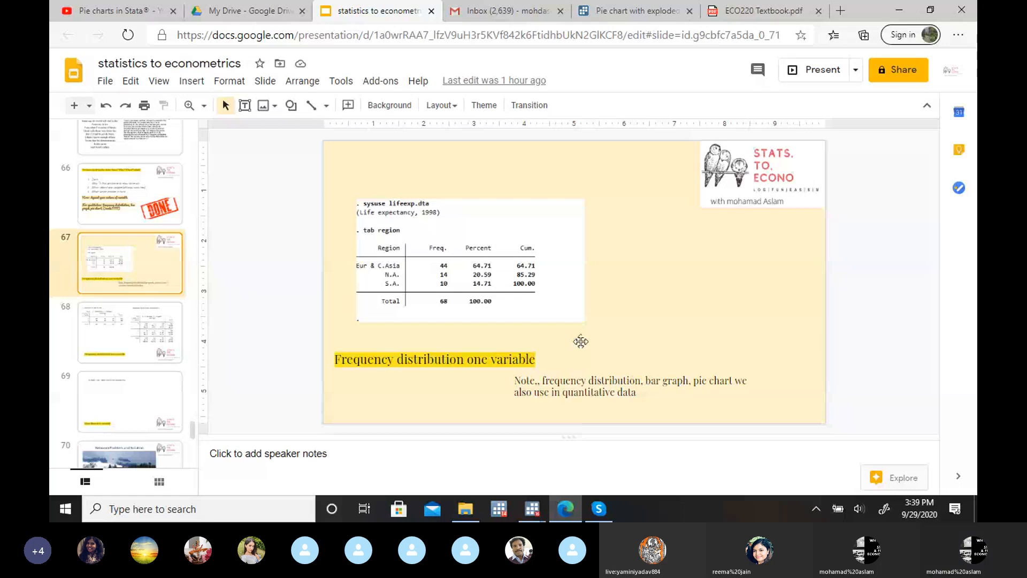
key("Down")
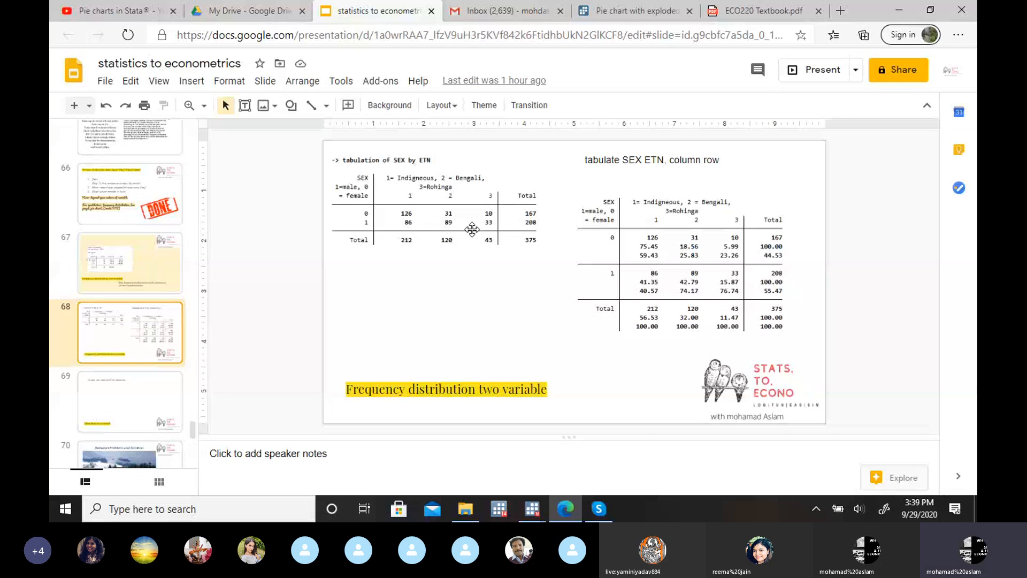
left_click(442, 161)
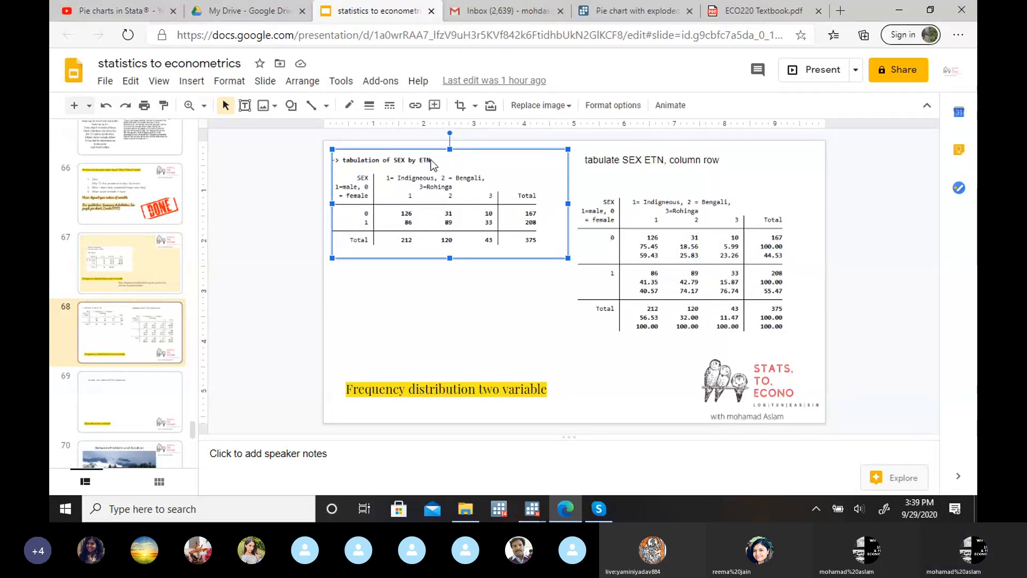
double_click(432, 164)
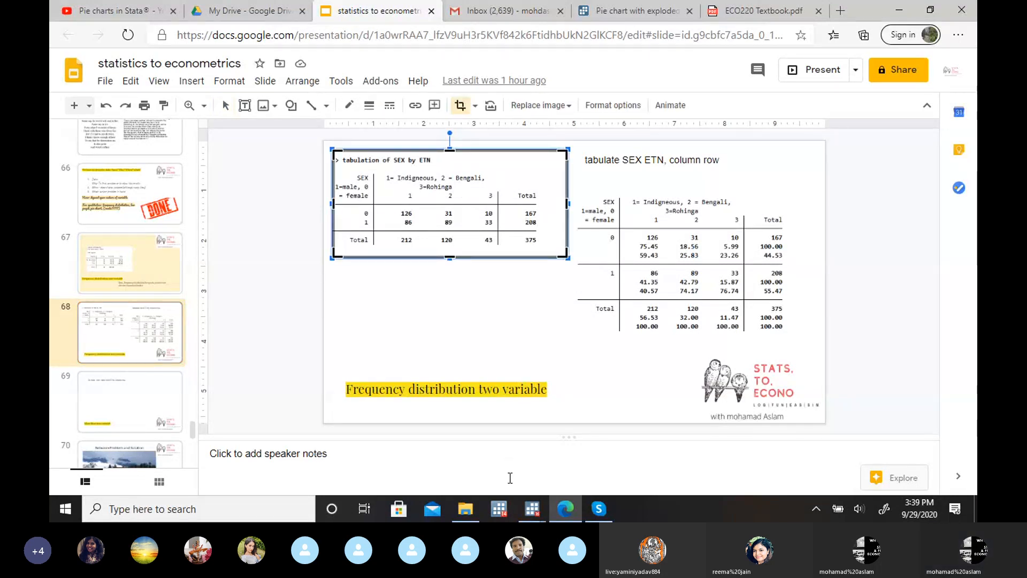
mouse_move(538, 513)
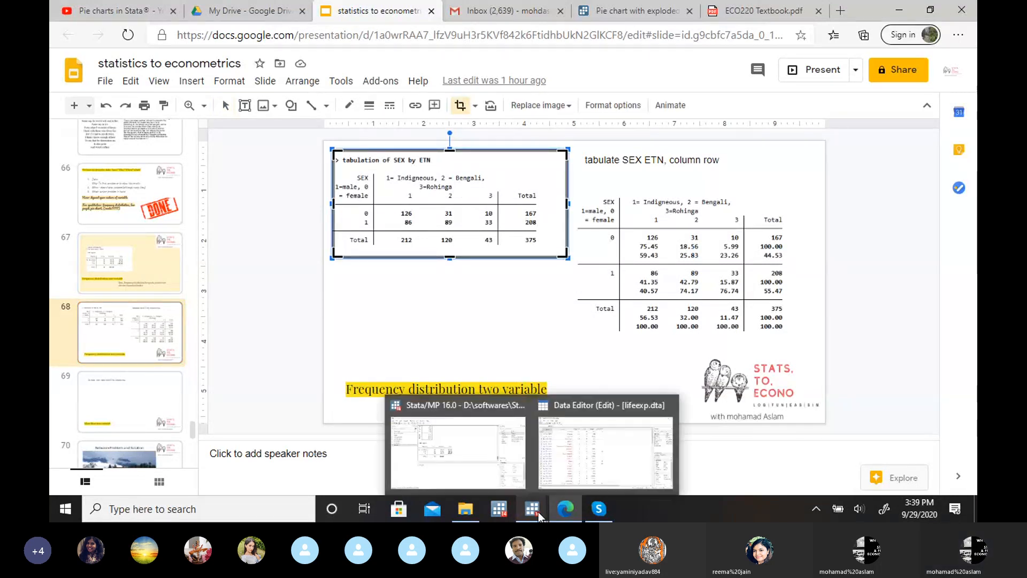
left_click(483, 473)
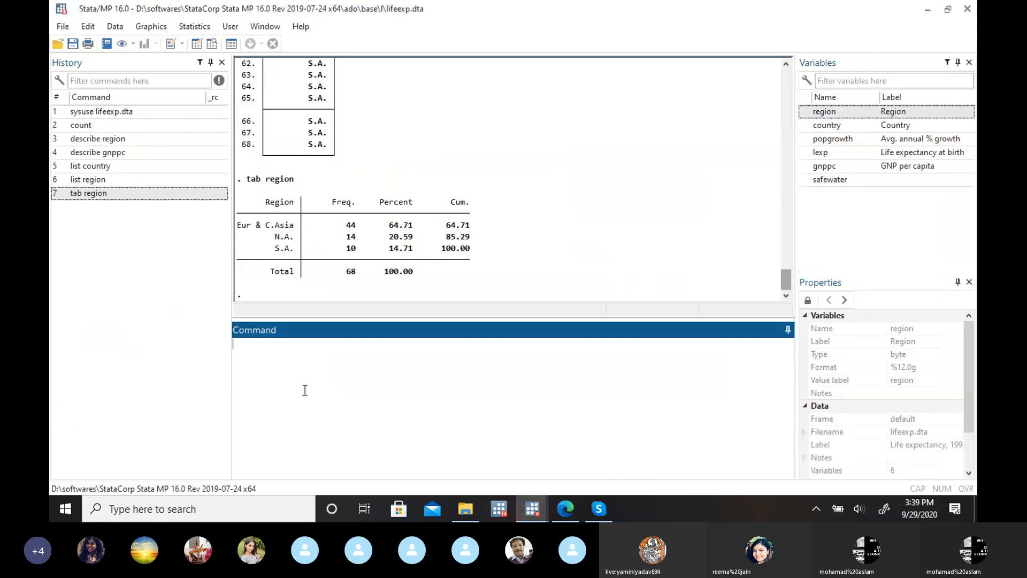
type("tabulation")
key("BackSpace")
key("BackSpace")
key("BackSpace")
key("BackSpace")
key("BackSpace")
key("BackSpace")
key("BackSpace")
key("BackSpace")
key("BackSpace")
key("BackSpace")
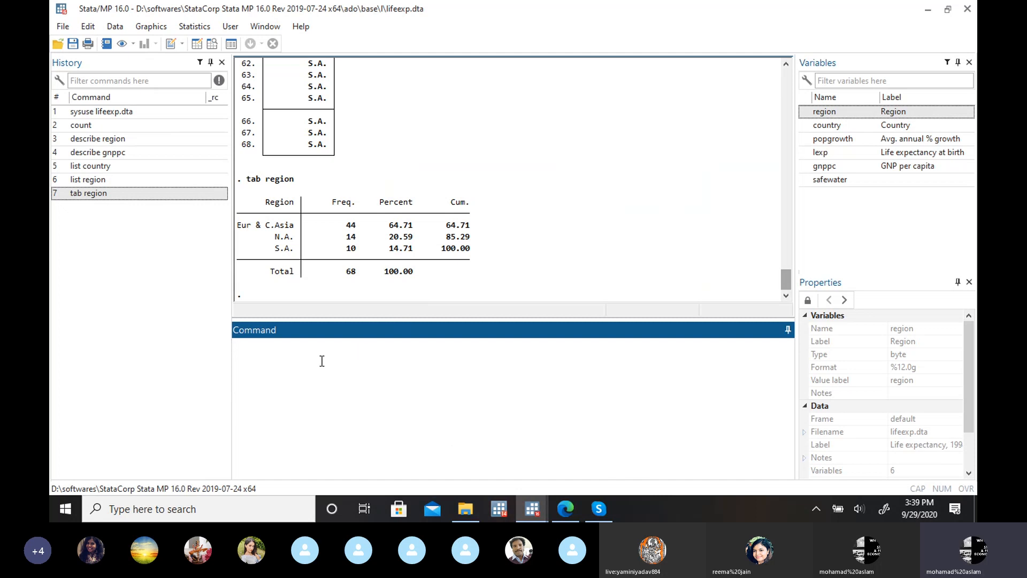
Step: Remove the lifeexp dataset from memory by running "clear"
type("clea")
key("Return")
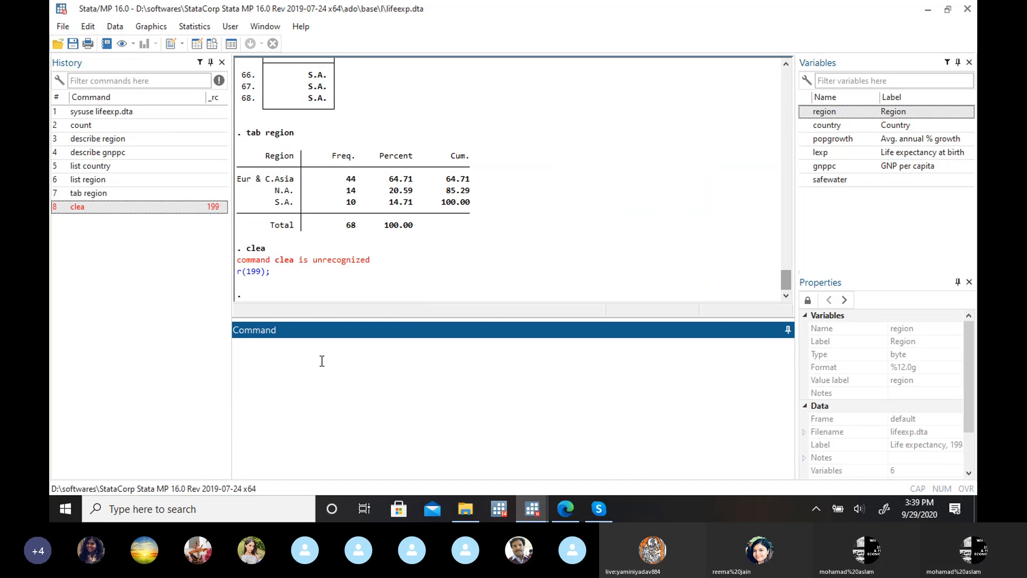
type("clear")
key("Return")
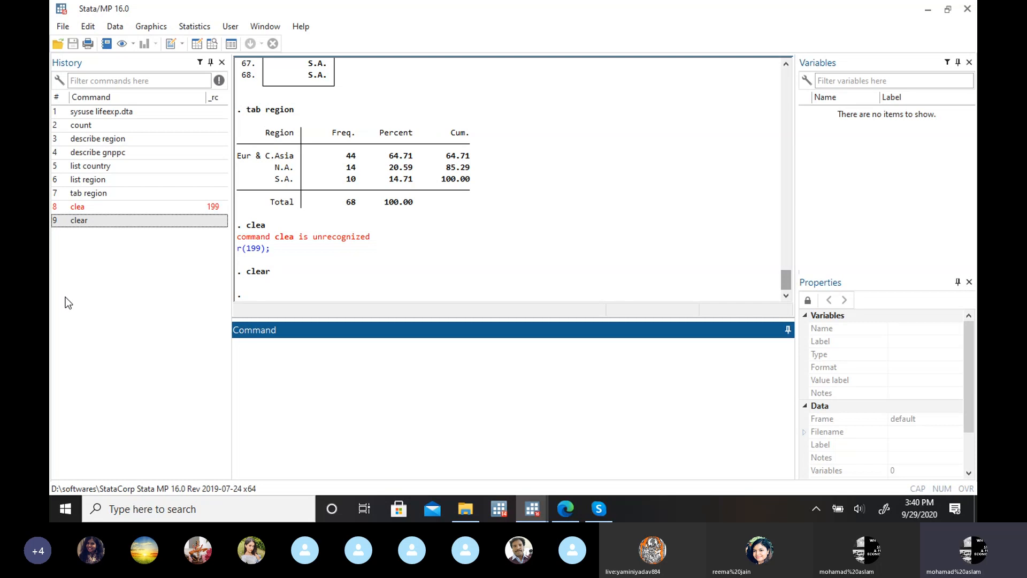
Step: Load nlsw88.dta from the example datasets installed with Stata, close the viewer and look over the dataset's variables
left_click(62, 26)
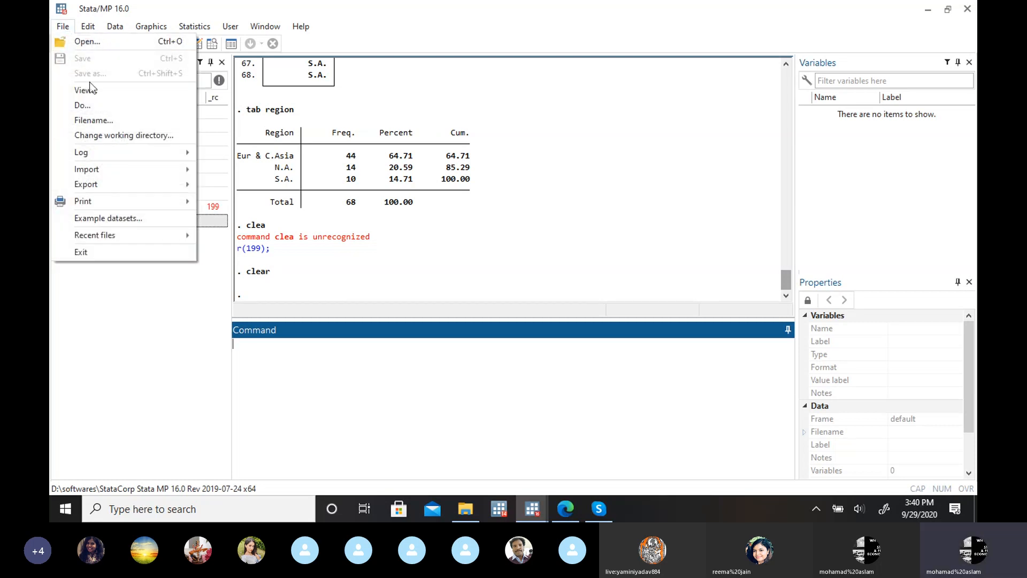
left_click(149, 220)
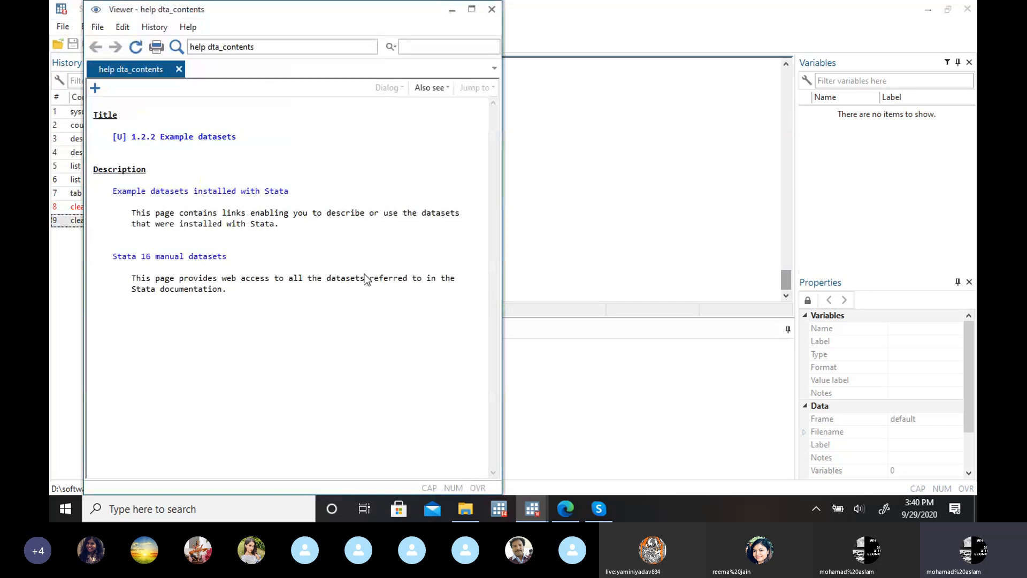
left_click(230, 191)
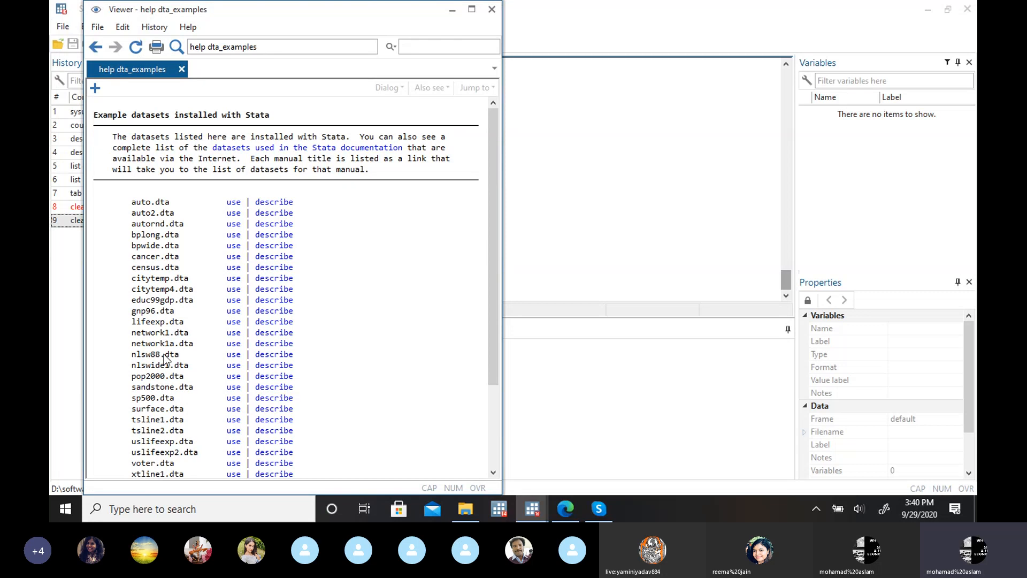
left_click(240, 356)
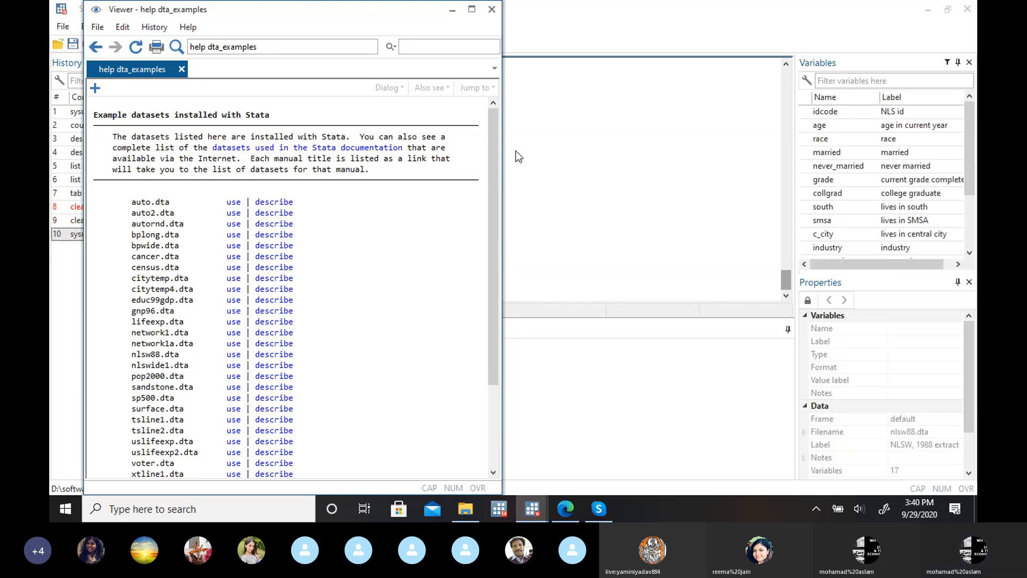
left_click(491, 9)
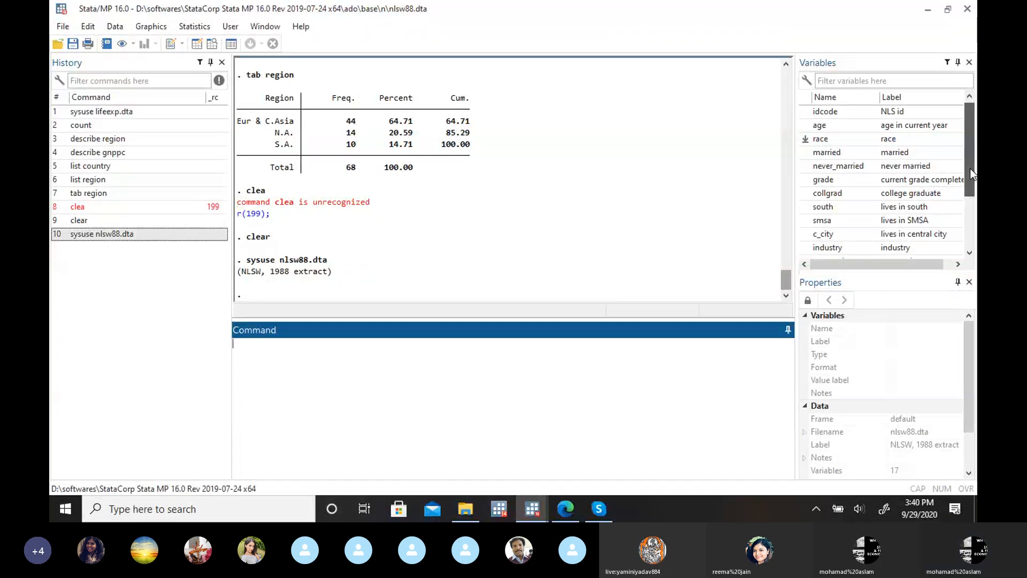
mouse_move(970, 169)
left_mouse_down()
mouse_move(971, 220)
mouse_move(971, 163)
left_mouse_up()
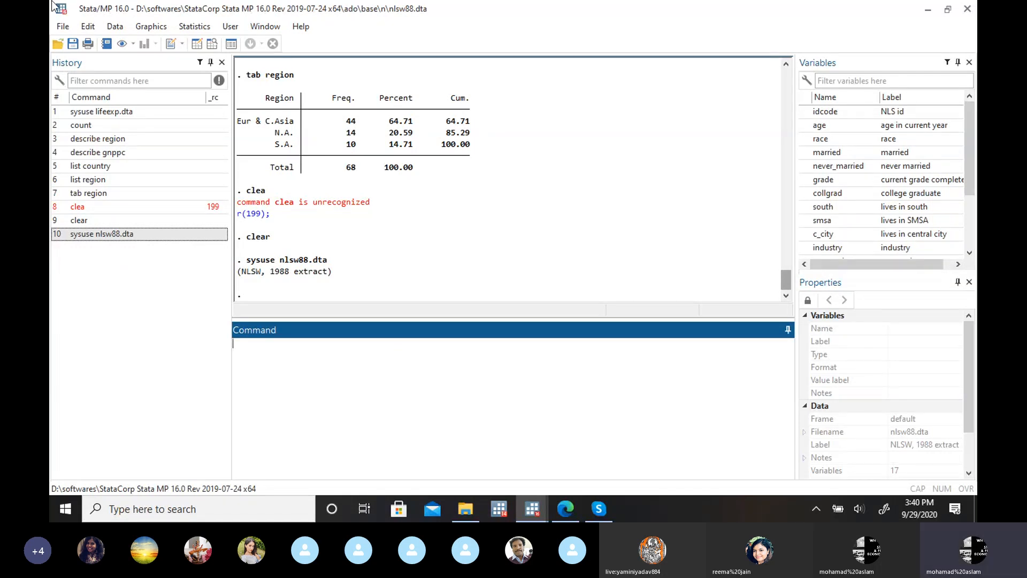
Step: Revisit the list of installed example datasets to locate the nlsw88.dta entry, and close the viewer
left_click(63, 26)
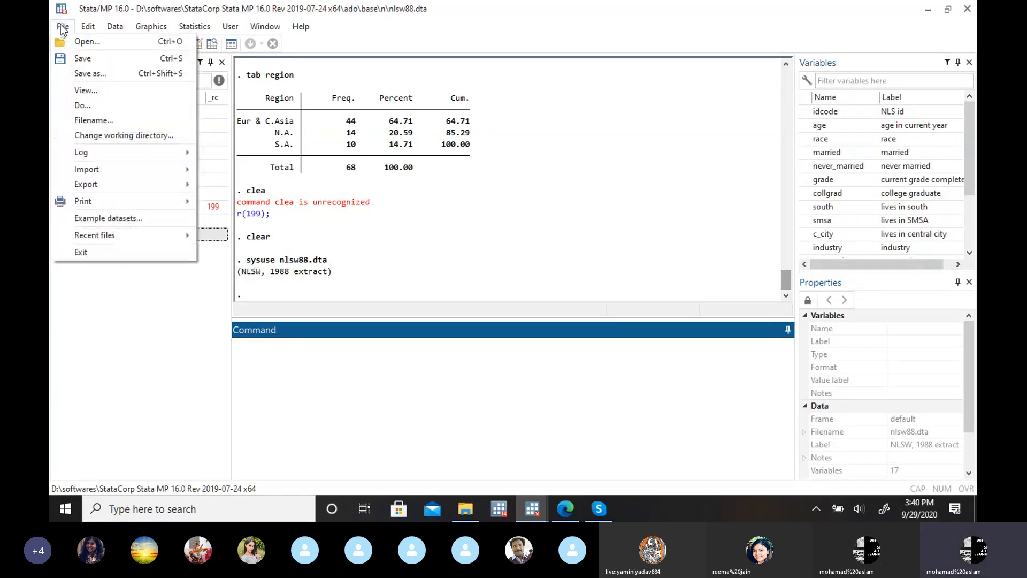
left_click(132, 220)
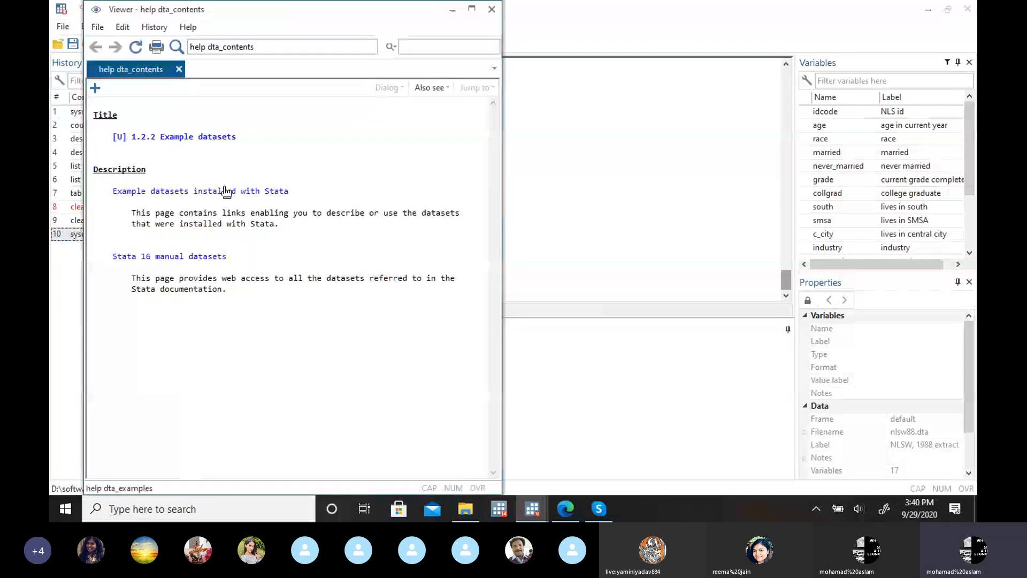
left_click(226, 191)
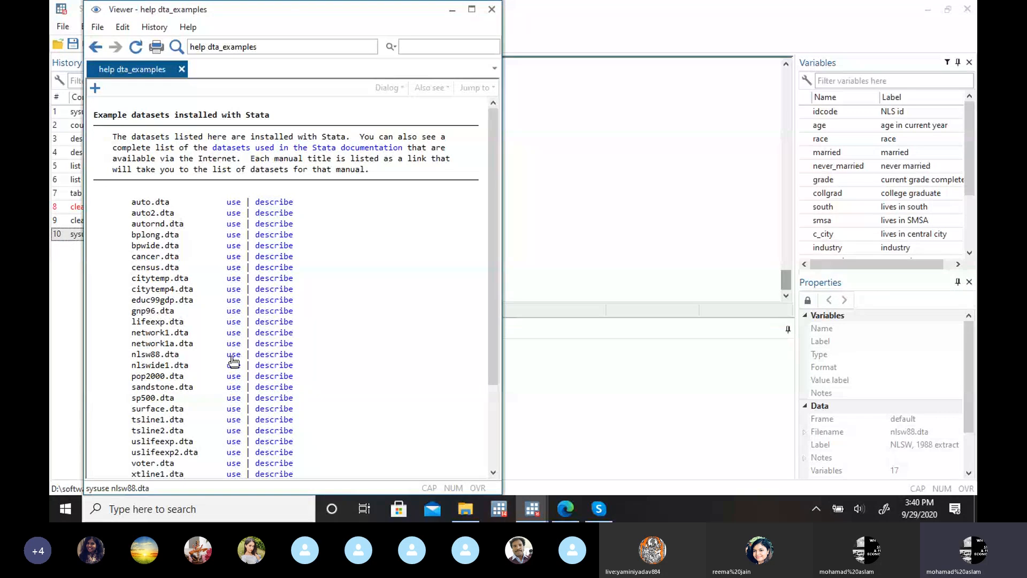
left_click(492, 9)
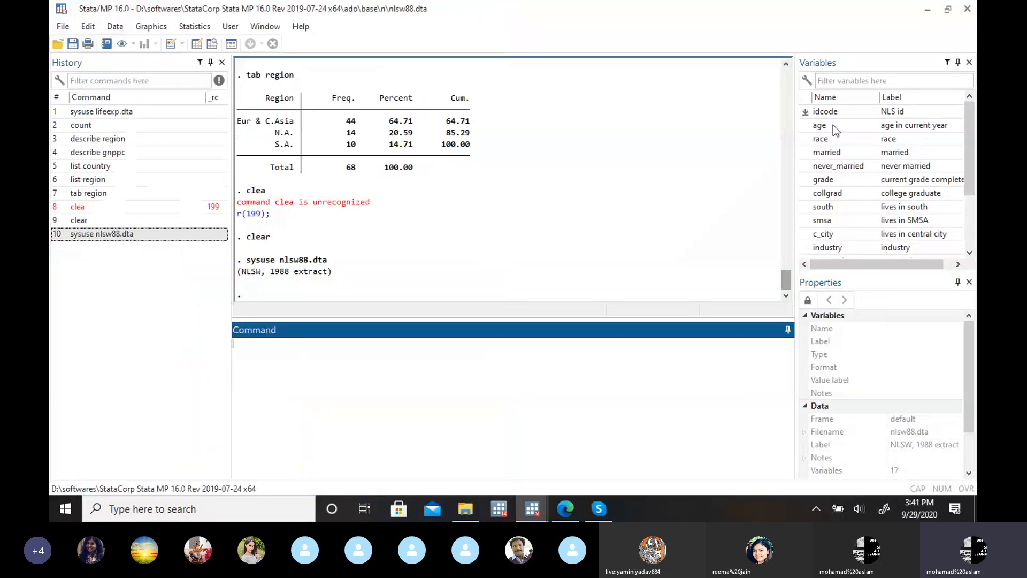
Step: Inspect the race, married and collgrad columns of nlsw88.dta in the Data Editor and return to the main Stata window
left_click(196, 44)
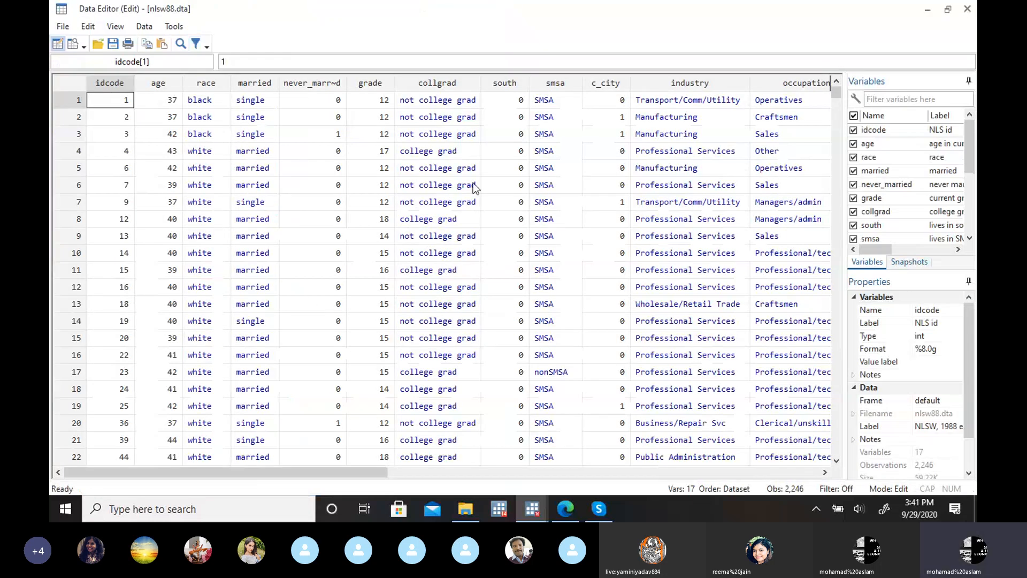
left_click(209, 86)
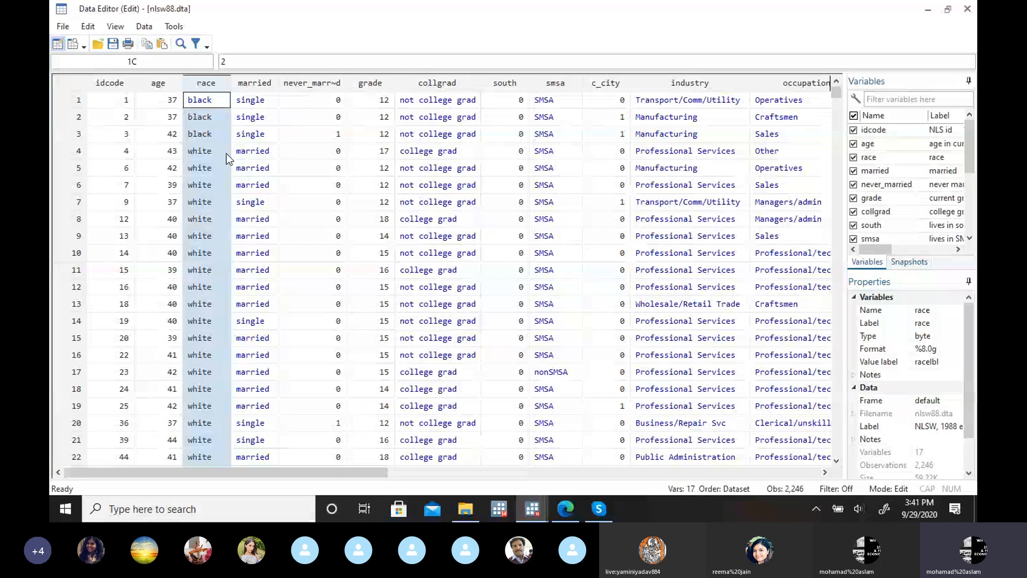
left_click(259, 84)
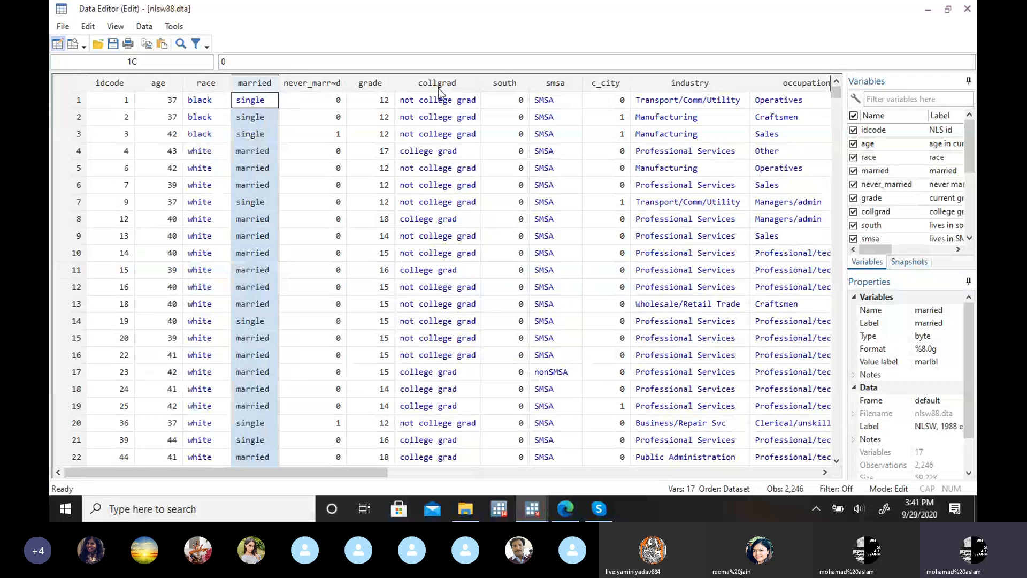
left_click(438, 89)
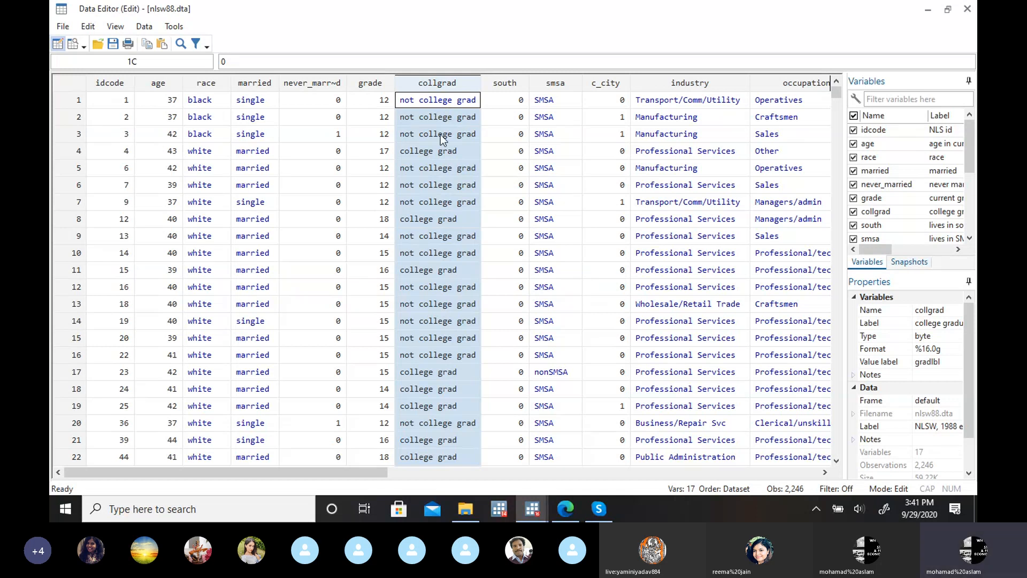
left_click(928, 11)
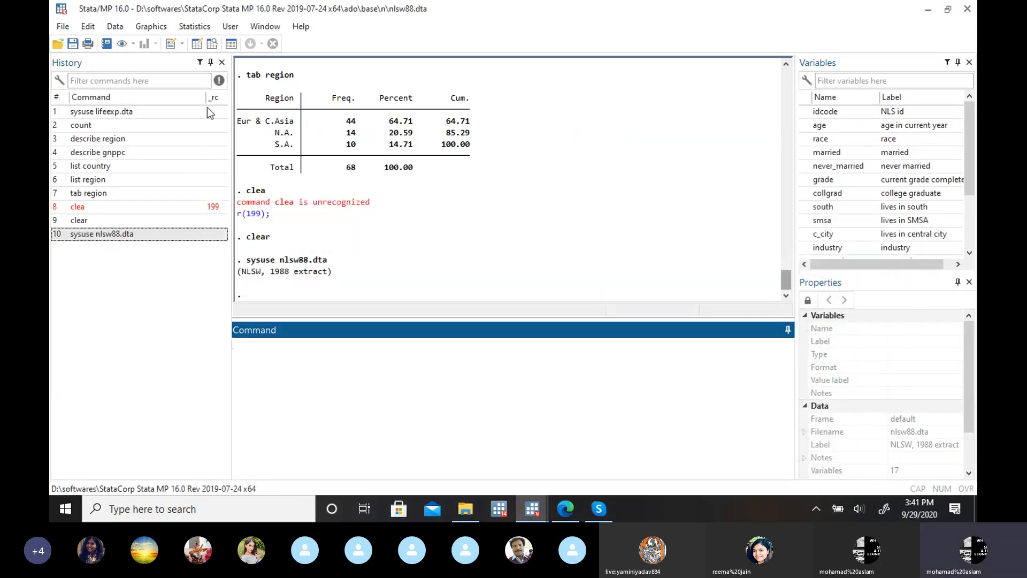
Step: Produce a two-way frequency table of race by married using the tab2 command for all possible two-way tables
left_click(191, 28)
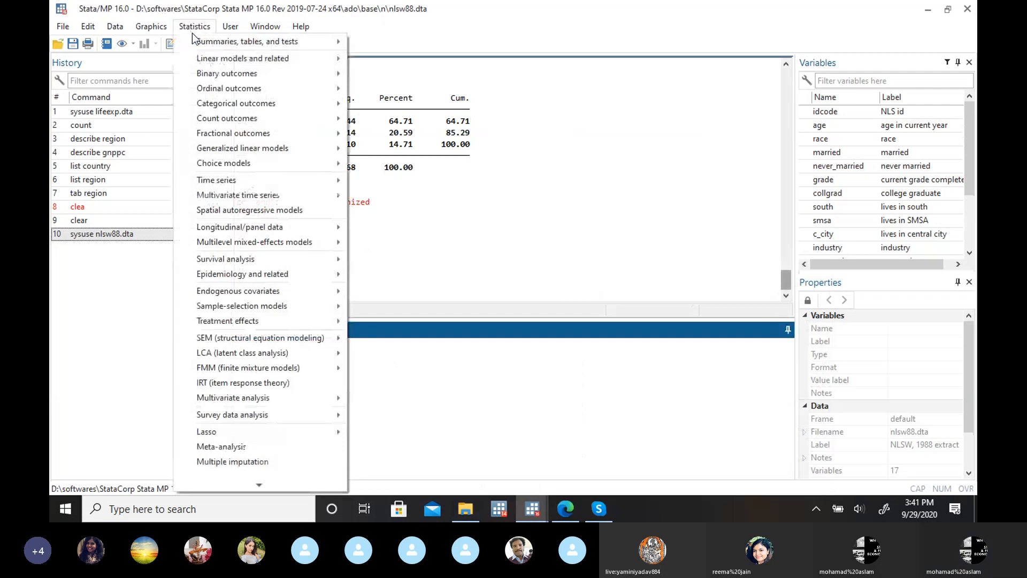
mouse_move(208, 39)
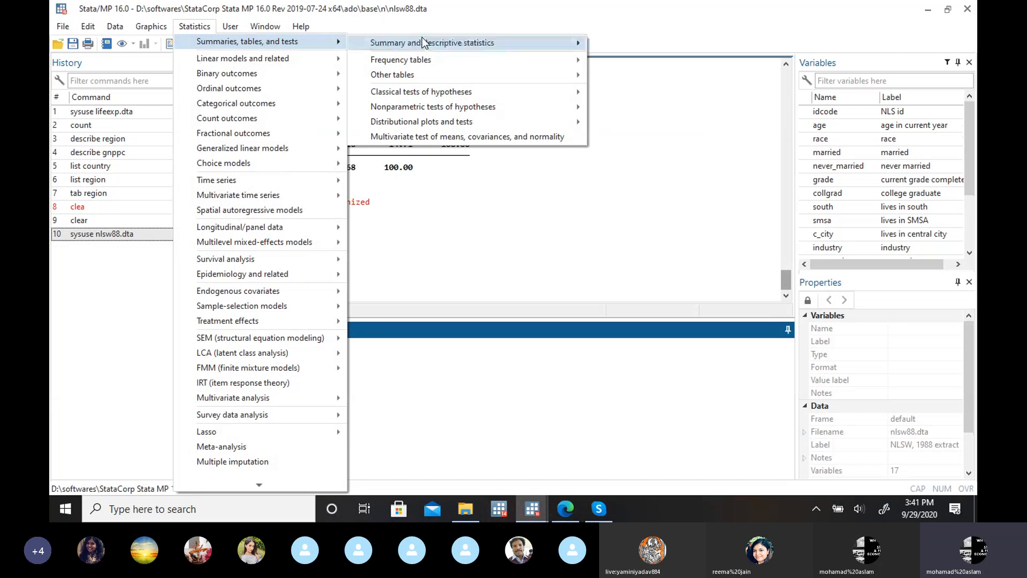
mouse_move(426, 42)
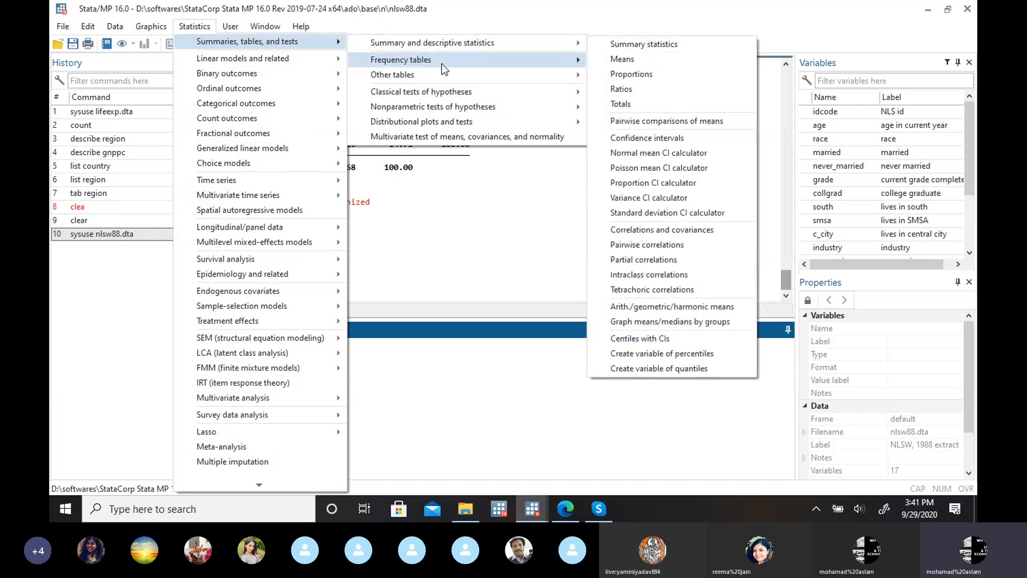
mouse_move(441, 65)
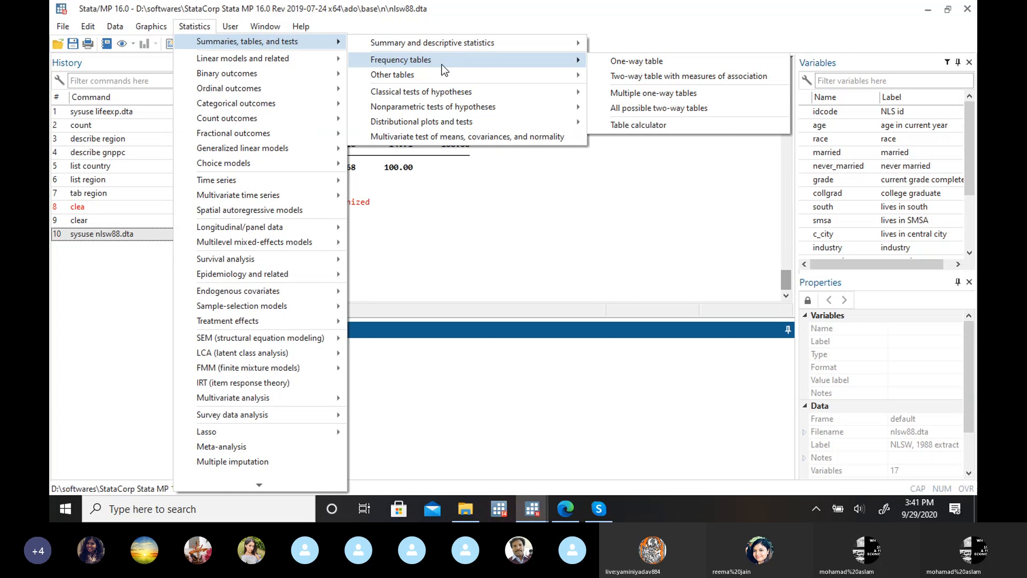
left_click(623, 108)
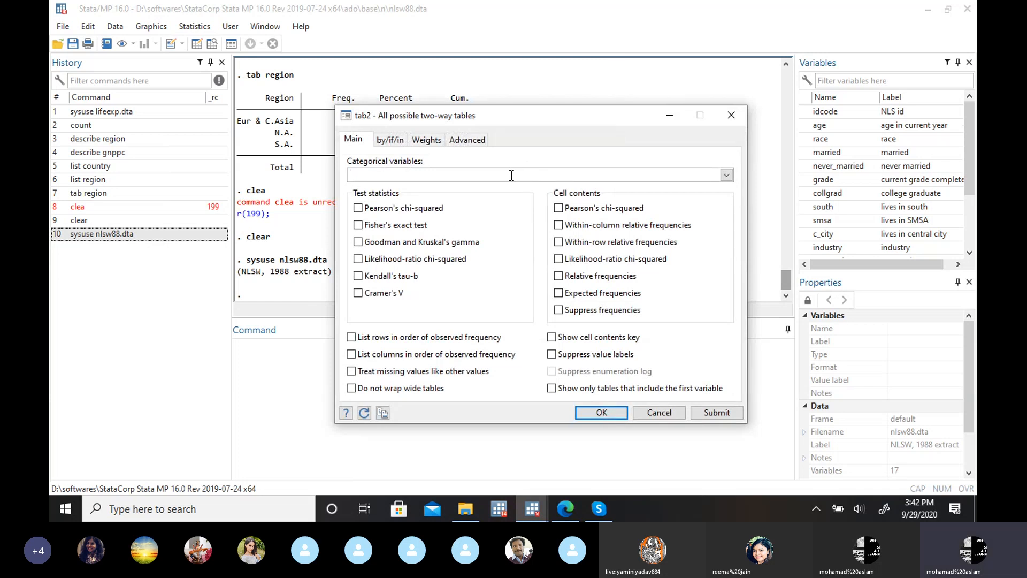
left_click(725, 176)
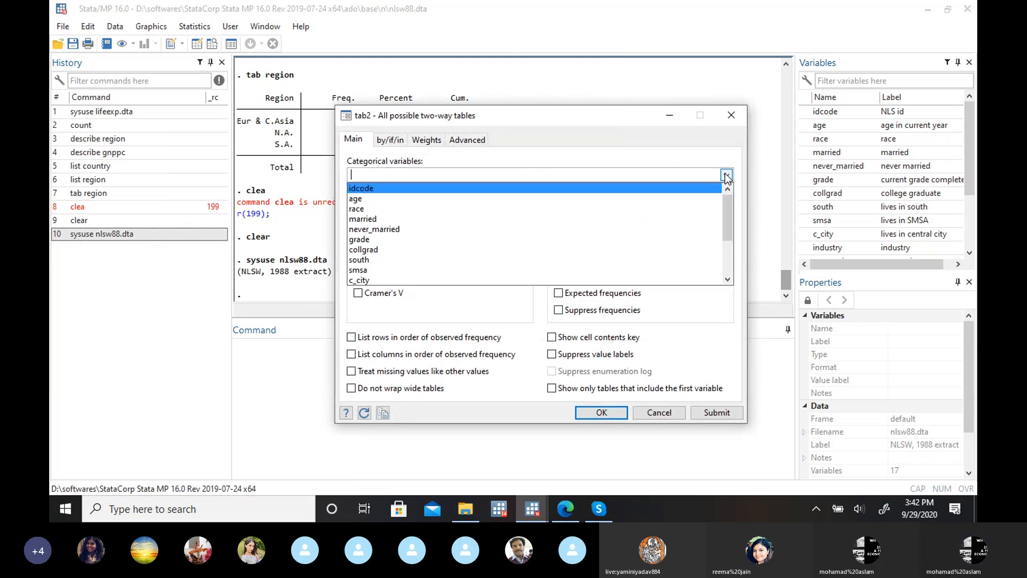
left_click(475, 210)
left_click(442, 220)
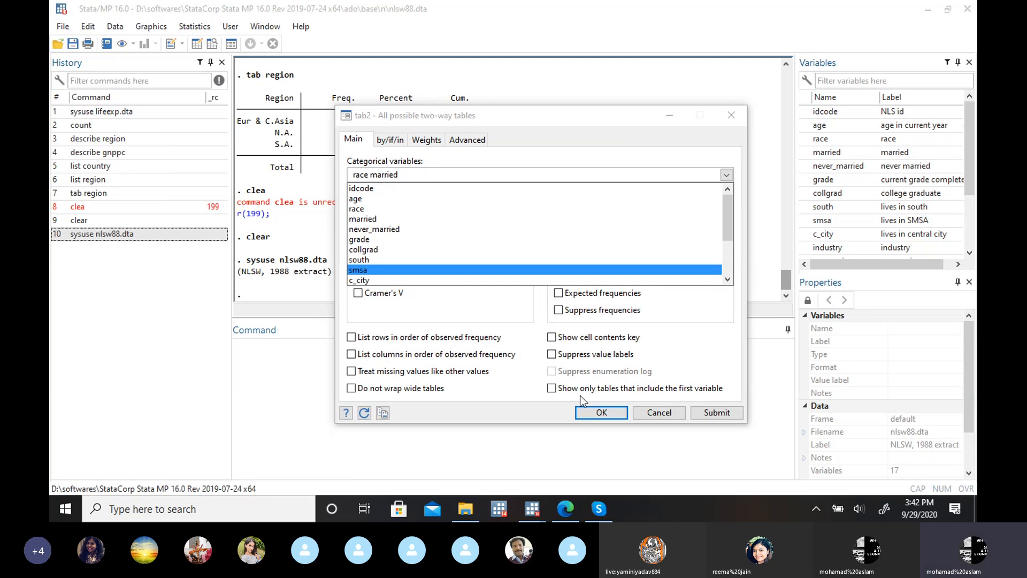
left_click(584, 411)
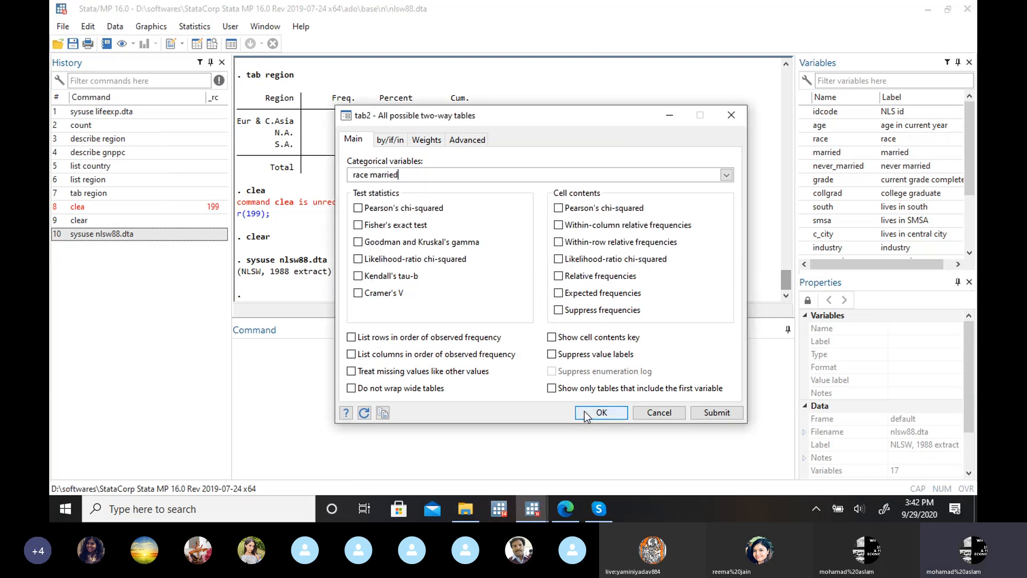
left_click(584, 411)
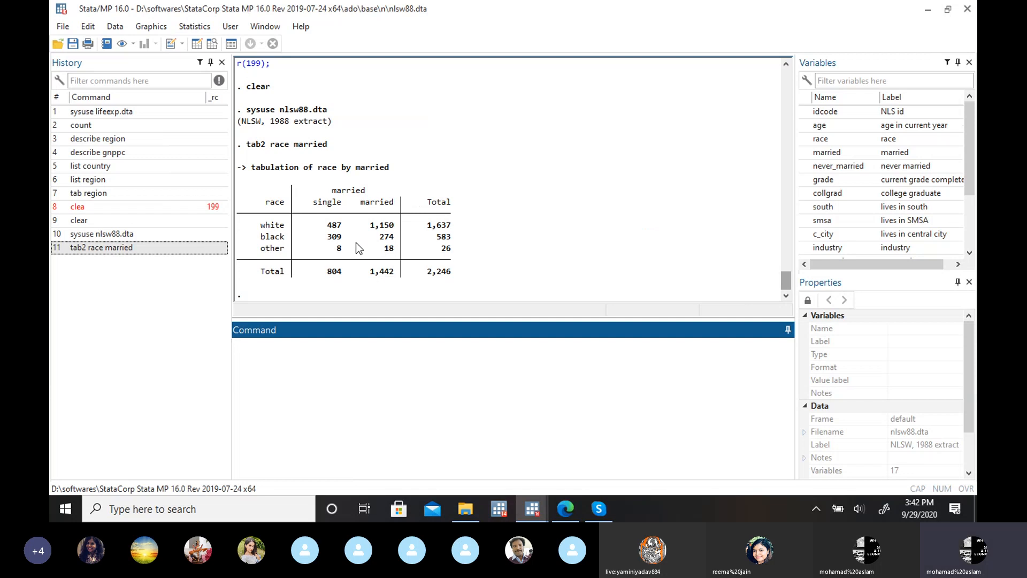
Step: Review the categorical variable choices in the tab2 dialog for all possible two-way tables, and close it without running the command
left_click(197, 28)
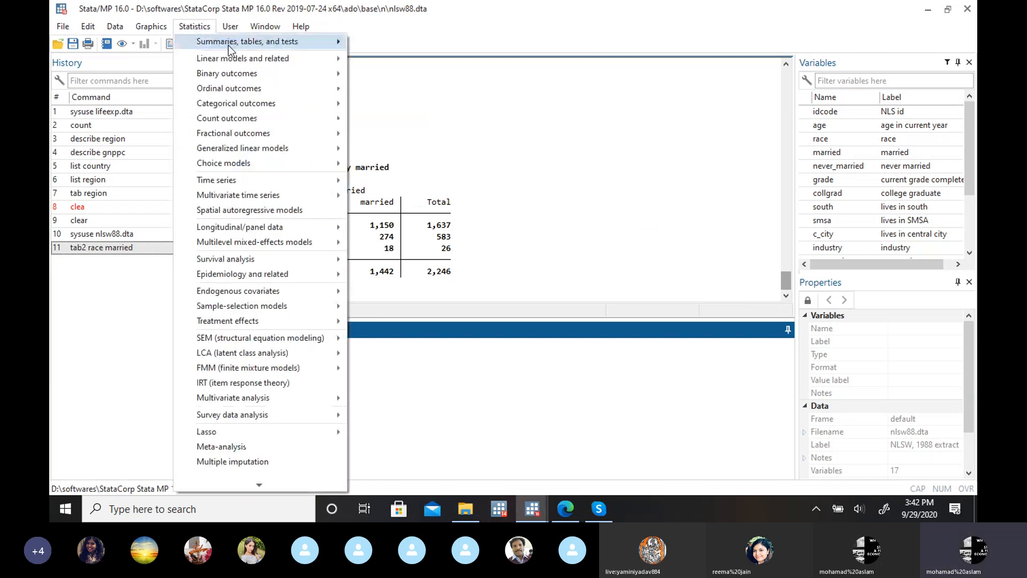
mouse_move(290, 46)
mouse_move(389, 65)
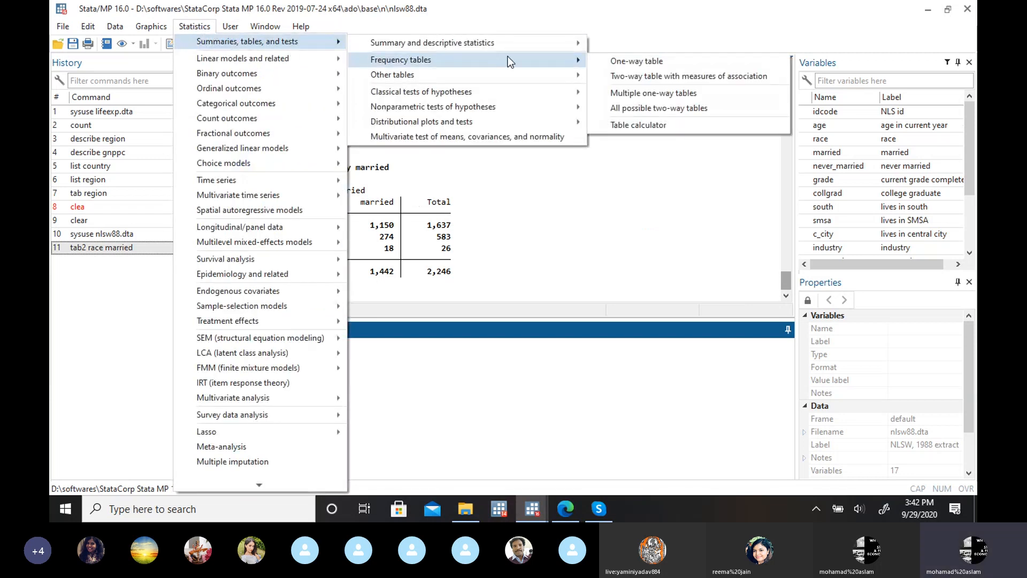
left_click(649, 110)
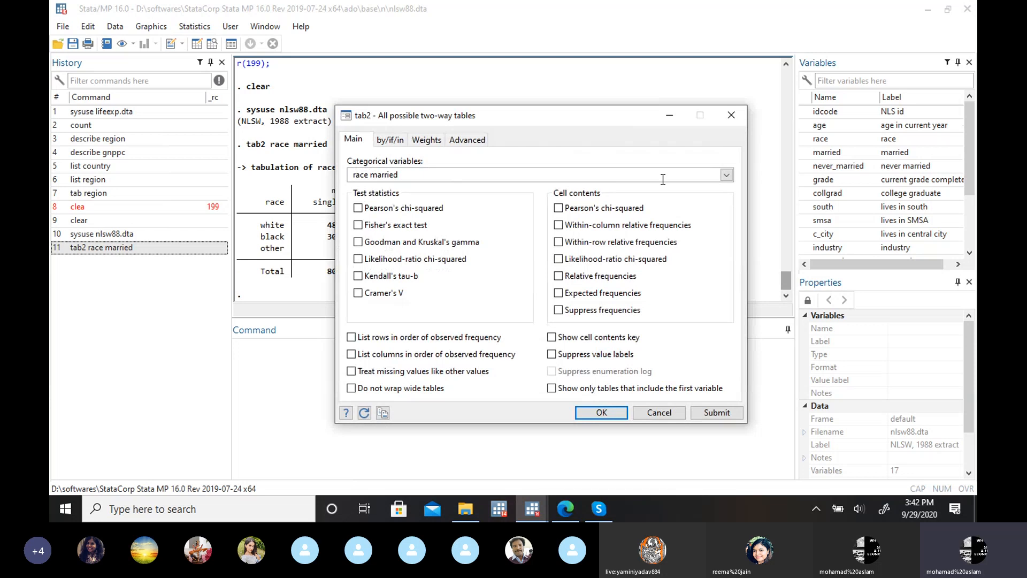
left_click(725, 176)
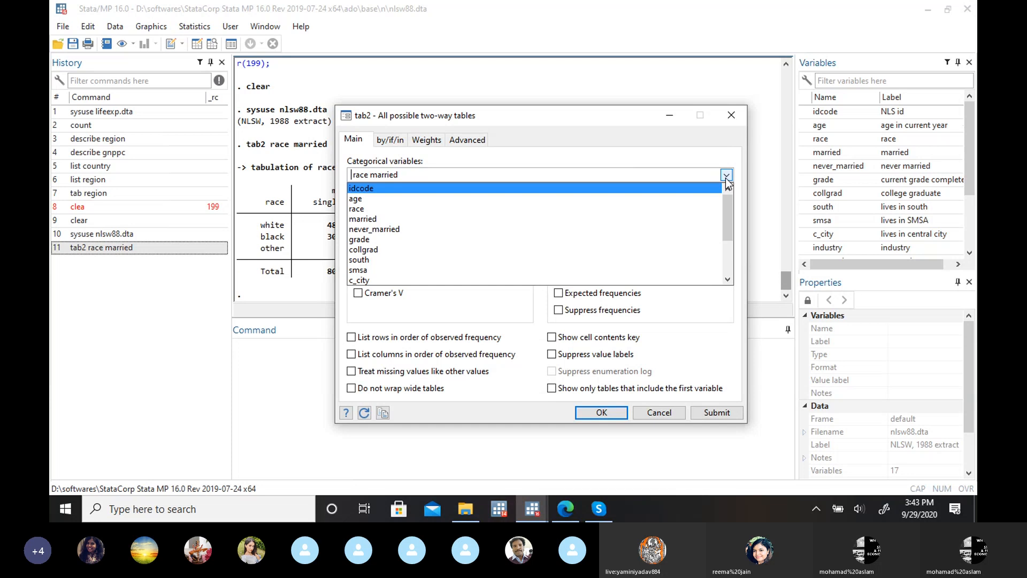
left_click_drag(727, 214, 728, 229)
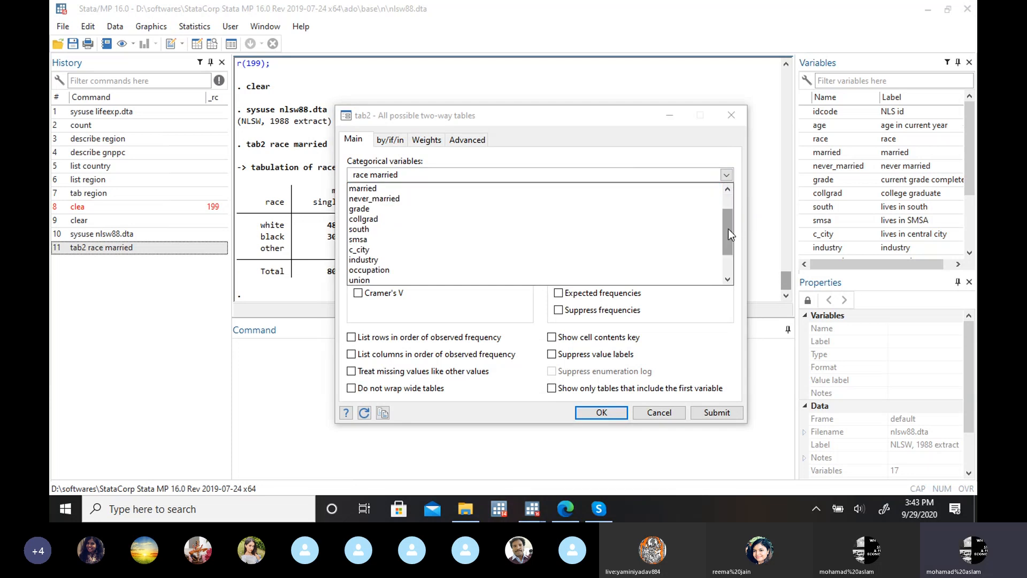
left_click(721, 120)
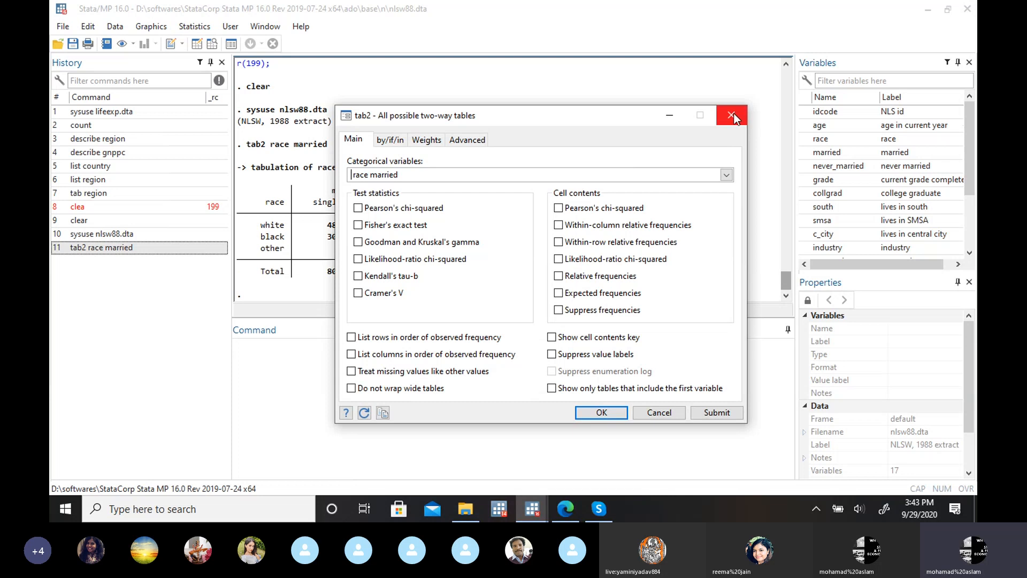
left_click(733, 115)
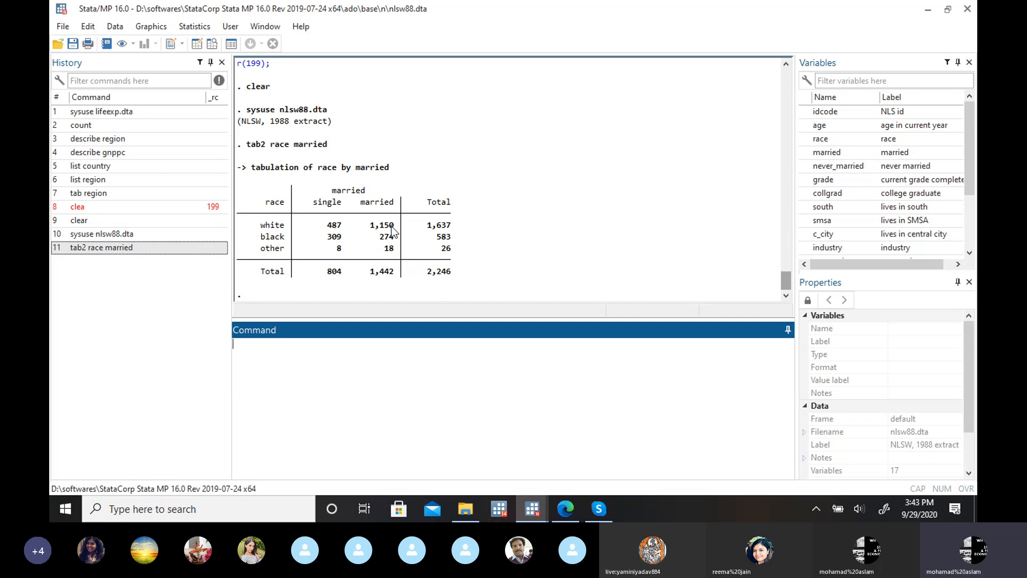
Step: Produce a two-way table with measures of association for race by married, including within-column and within-row relative frequencies
left_click(196, 25)
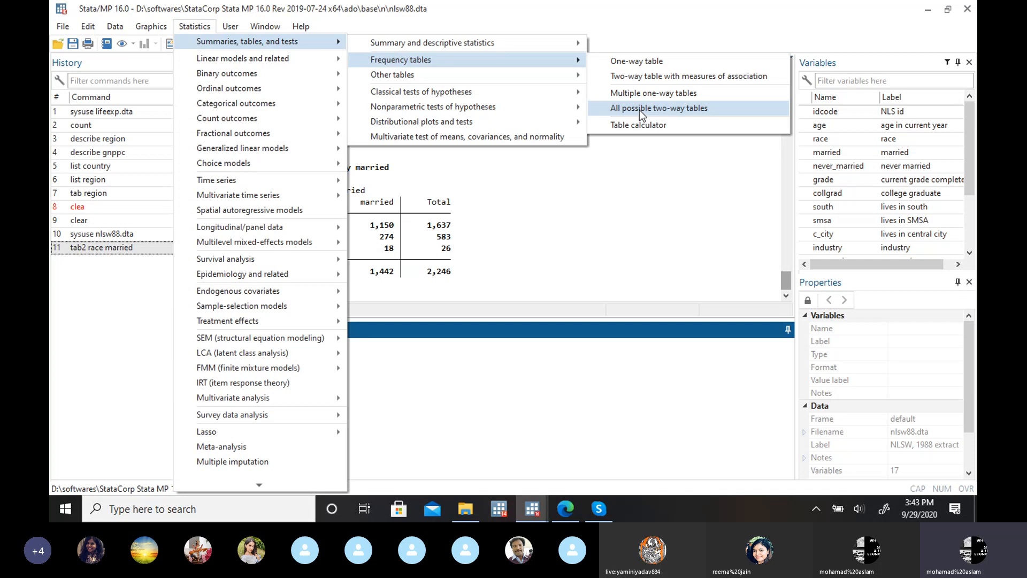
left_click(683, 78)
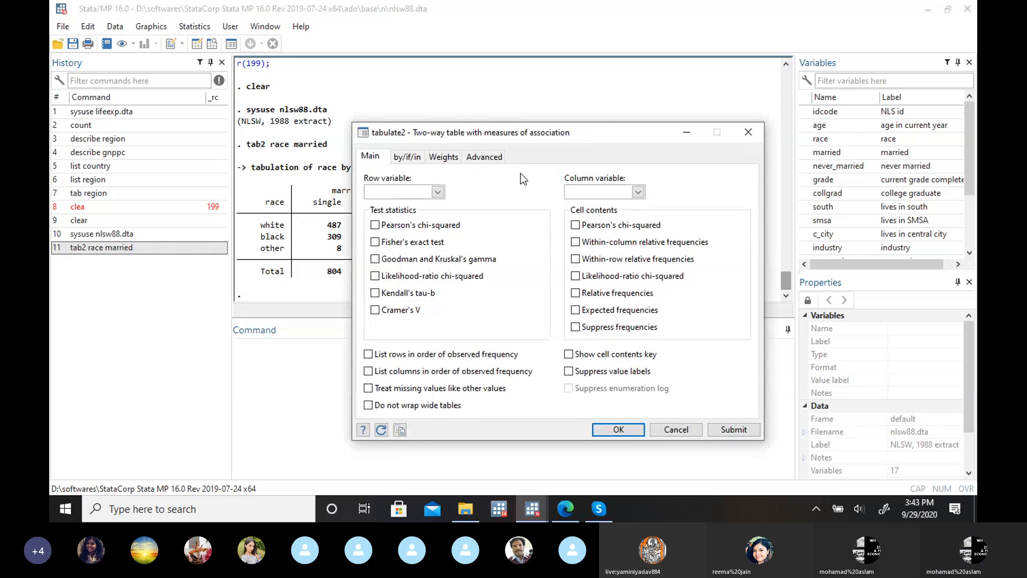
left_click(438, 191)
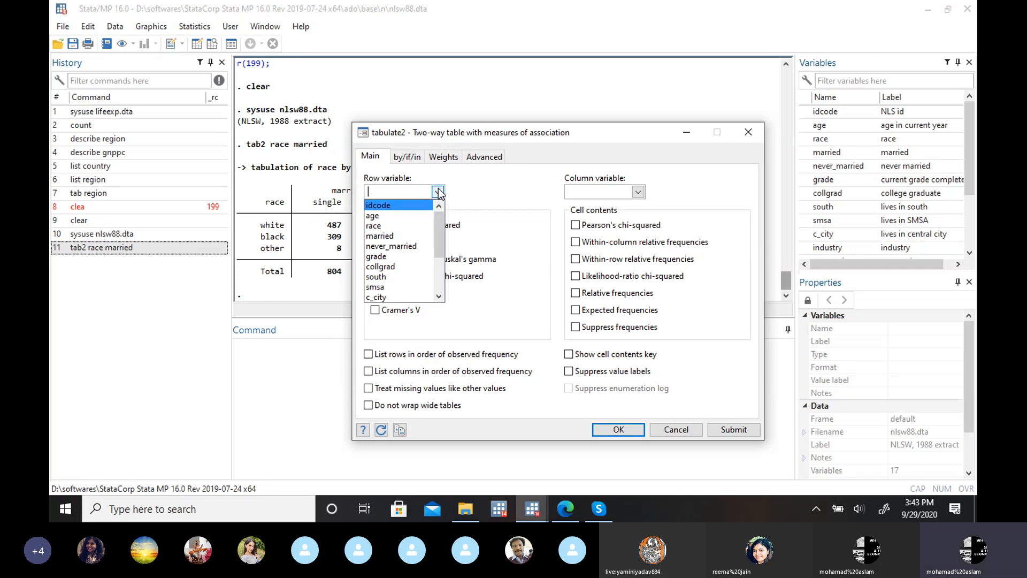
left_click(420, 227)
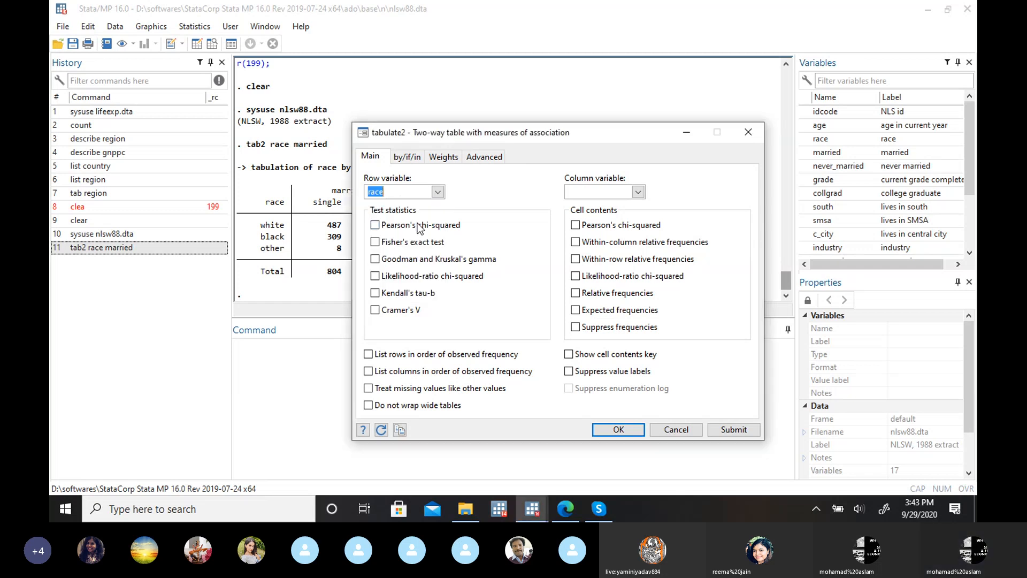
left_click(638, 191)
left_click(579, 236)
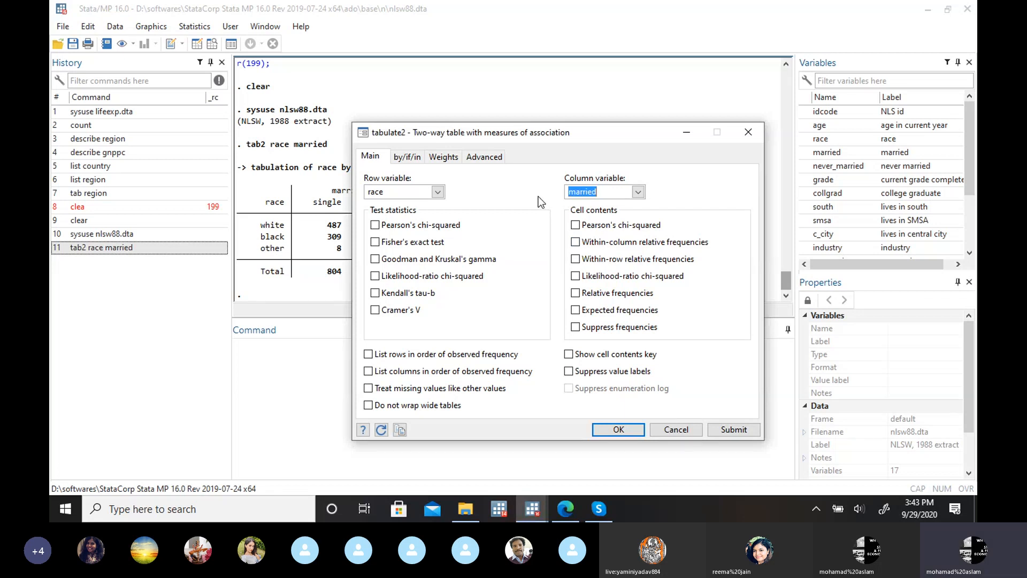
left_click(575, 242)
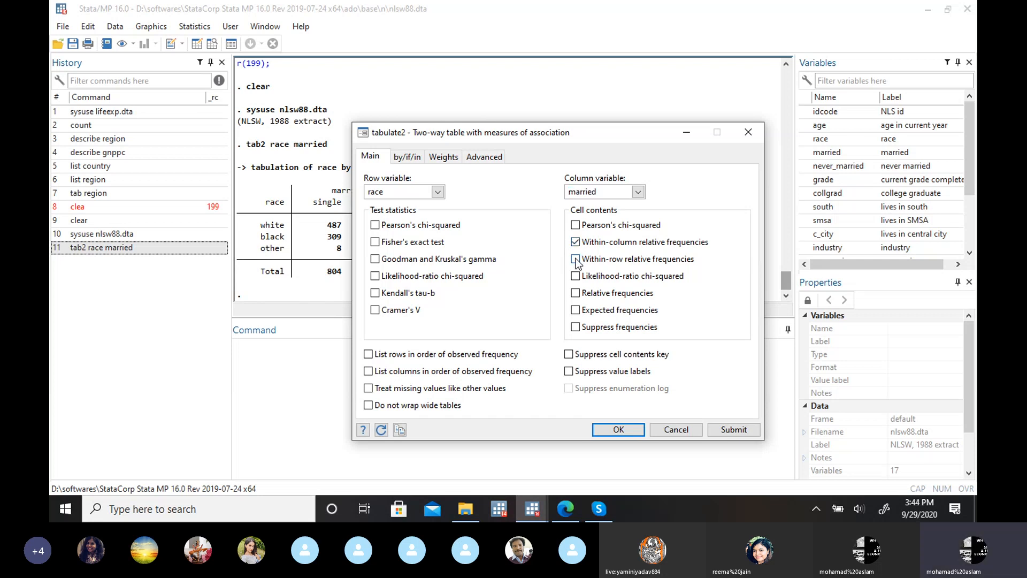
left_click(576, 260)
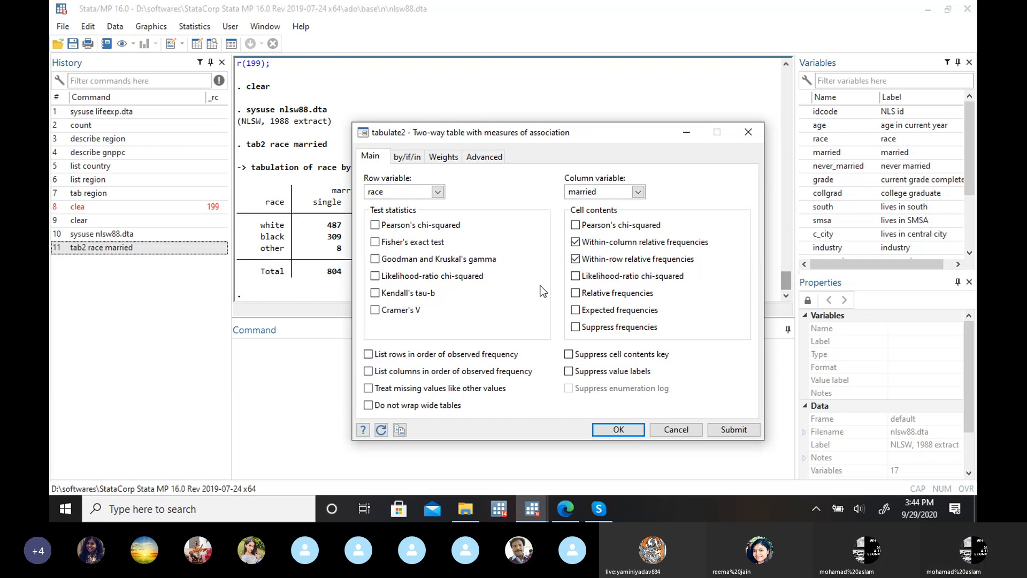
left_click(599, 430)
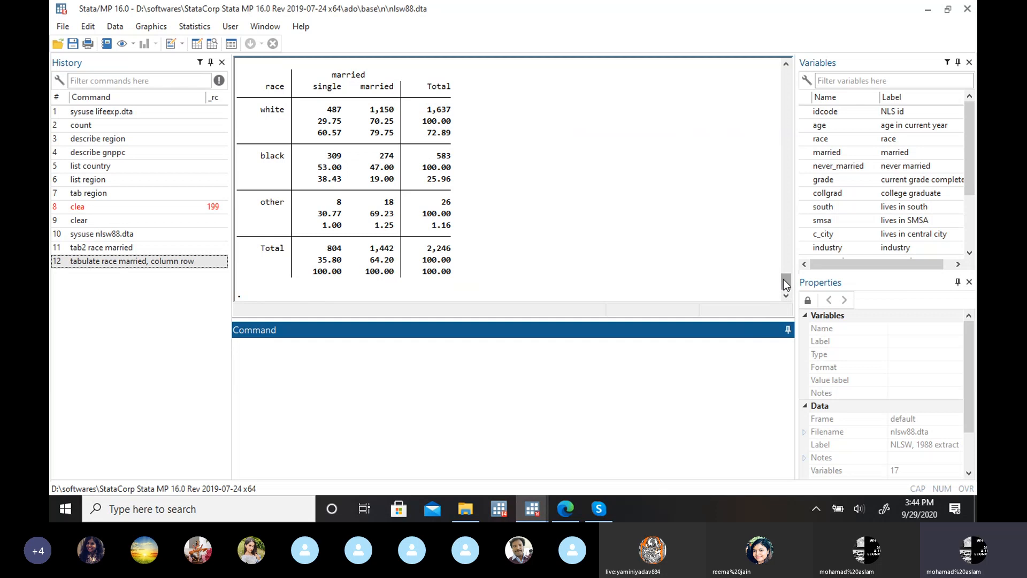
Step: Examine the key and the row and column percentages in the tabulate output for race by married
scroll(783, 279, "up", 2)
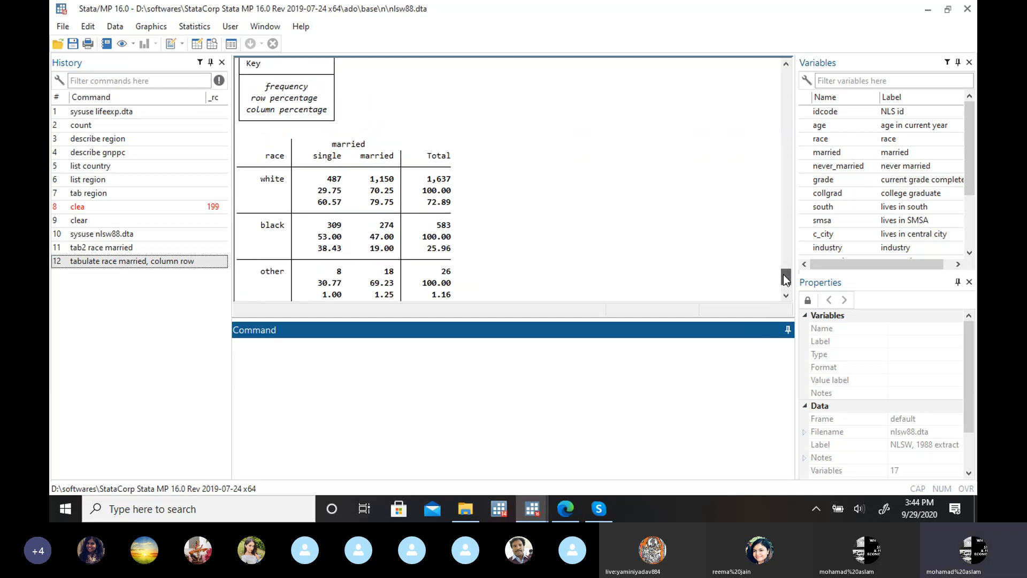
scroll(785, 279, "up", 2)
scroll(785, 280, "down", 3)
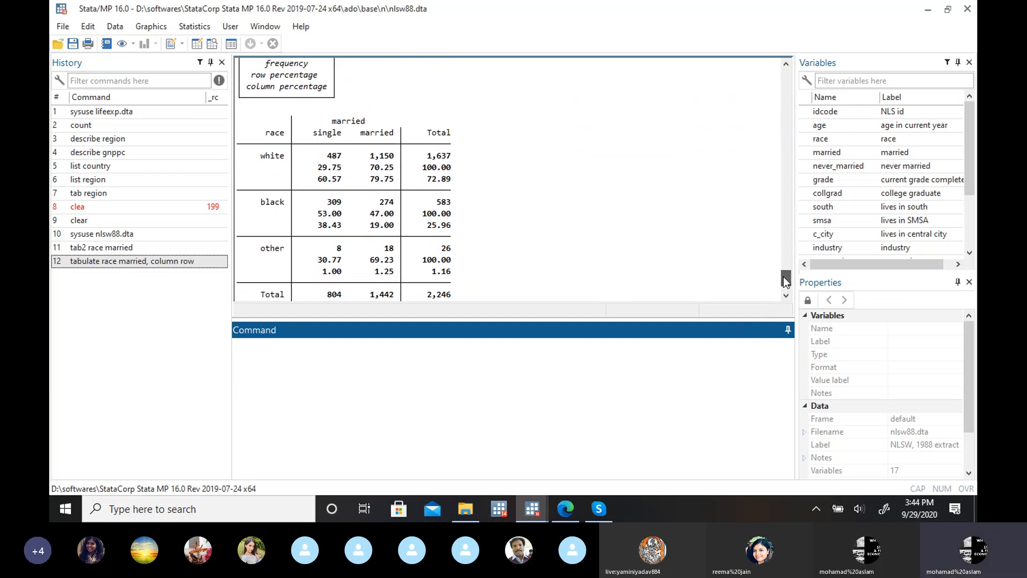
scroll(784, 281, "down", 2)
left_click(784, 280)
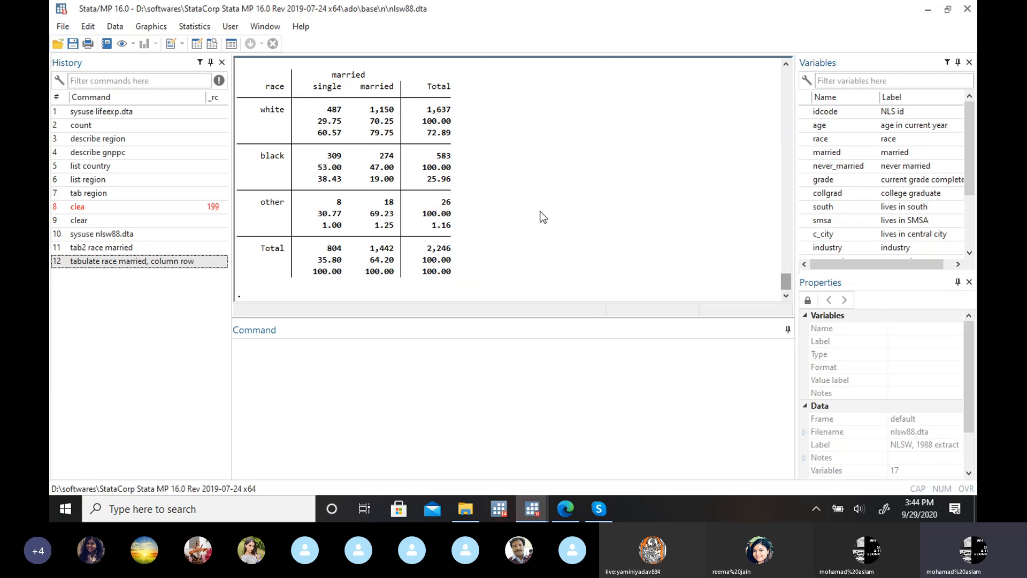
Step: Revisit the relative frequency options in the dialog for two-way tables with measures of association, and close it unchanged
left_click(207, 31)
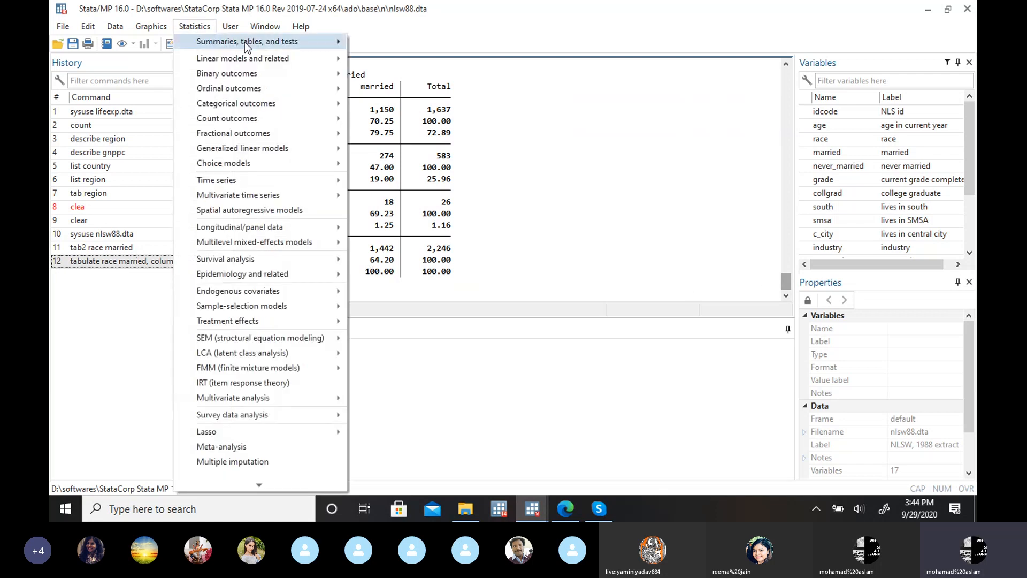
mouse_move(245, 42)
mouse_move(549, 60)
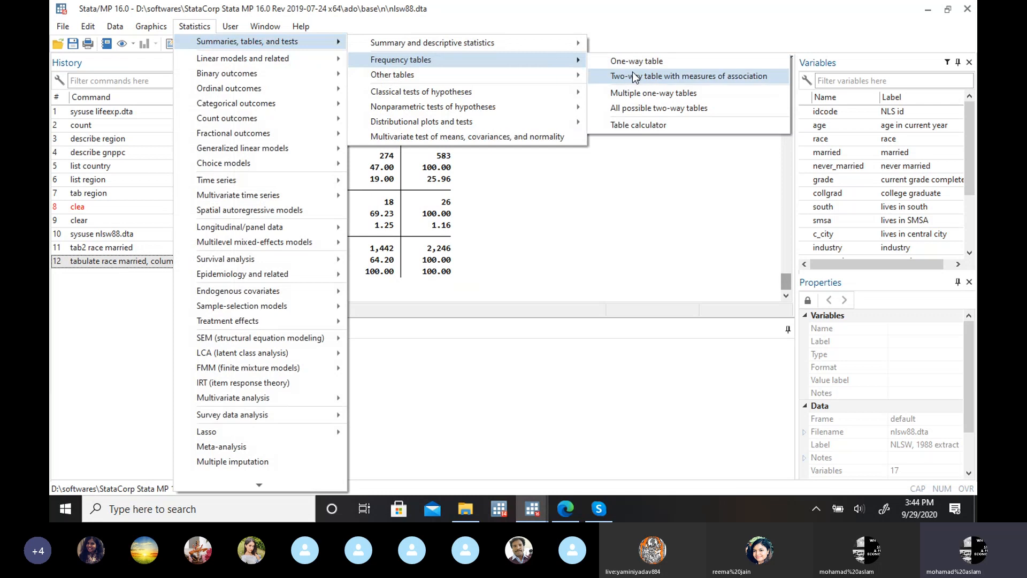
left_click(656, 77)
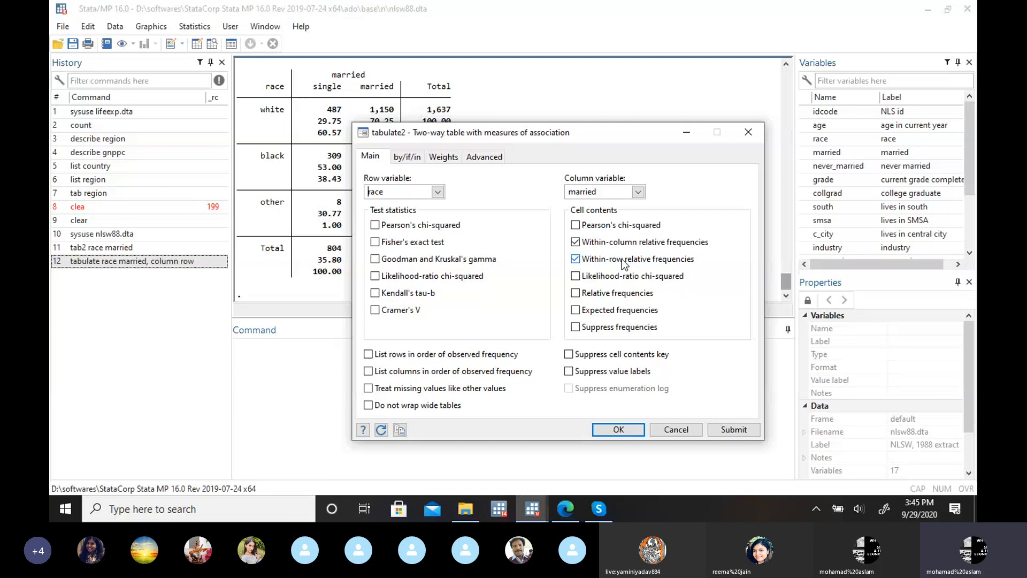
left_click(750, 132)
Step: Compare the plain tab2 table of race by married with the tabulate table containing row and column percentages
left_click_drag(784, 280, 786, 262)
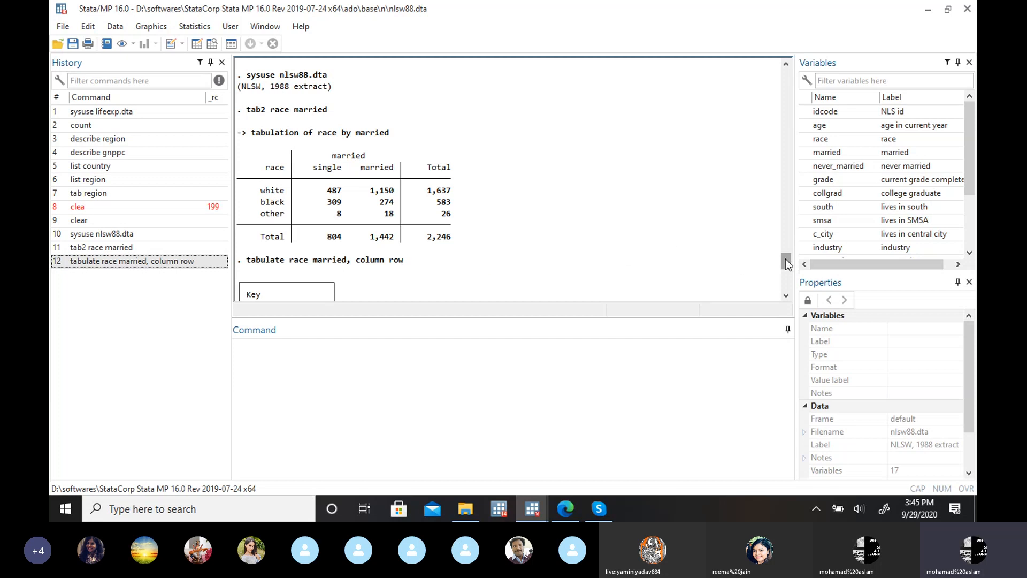
left_click_drag(786, 263, 786, 284)
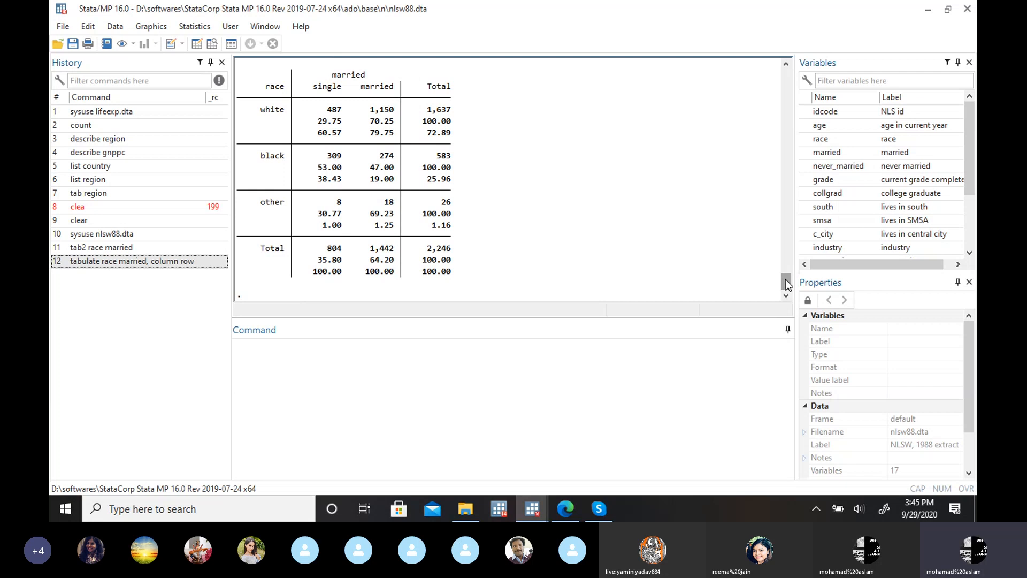
left_click_drag(785, 279, 785, 264)
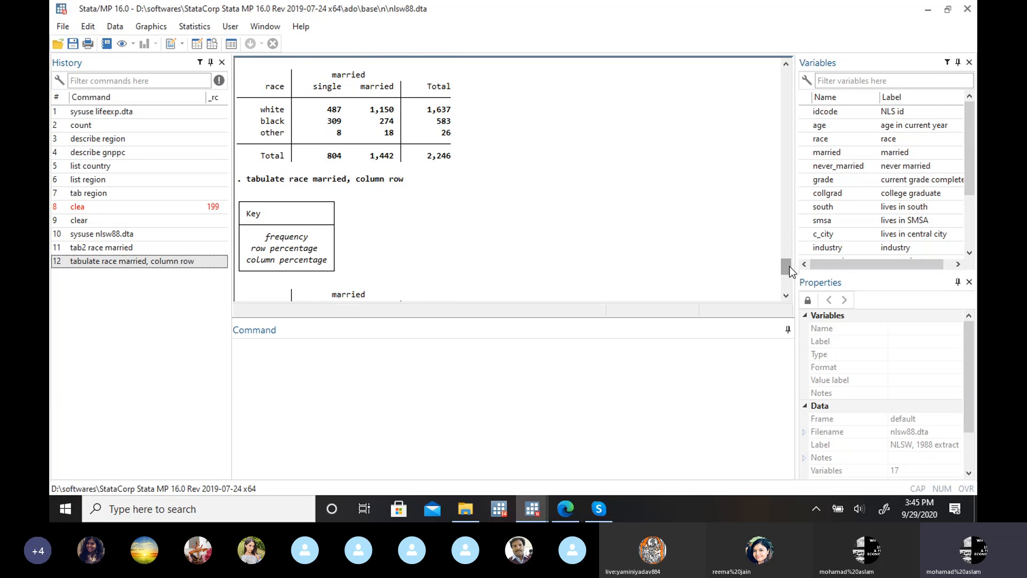
left_click_drag(786, 266, 698, 254)
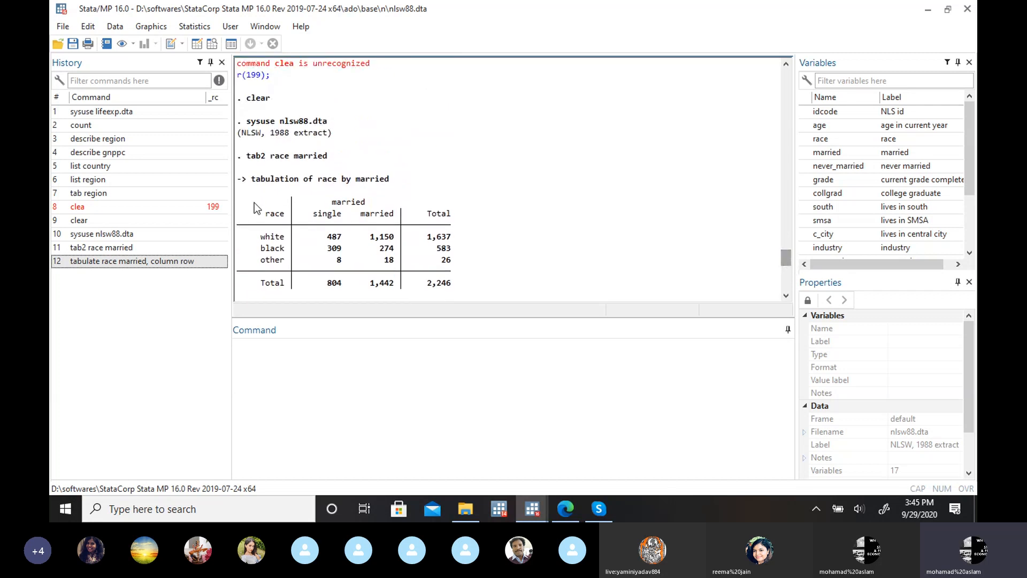
left_click(201, 29)
mouse_move(341, 47)
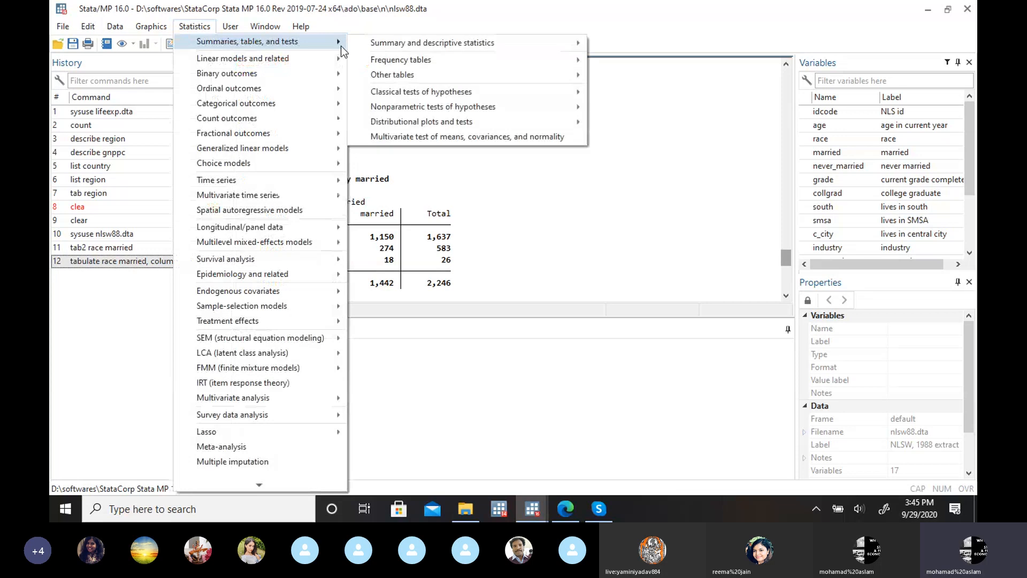
mouse_move(556, 60)
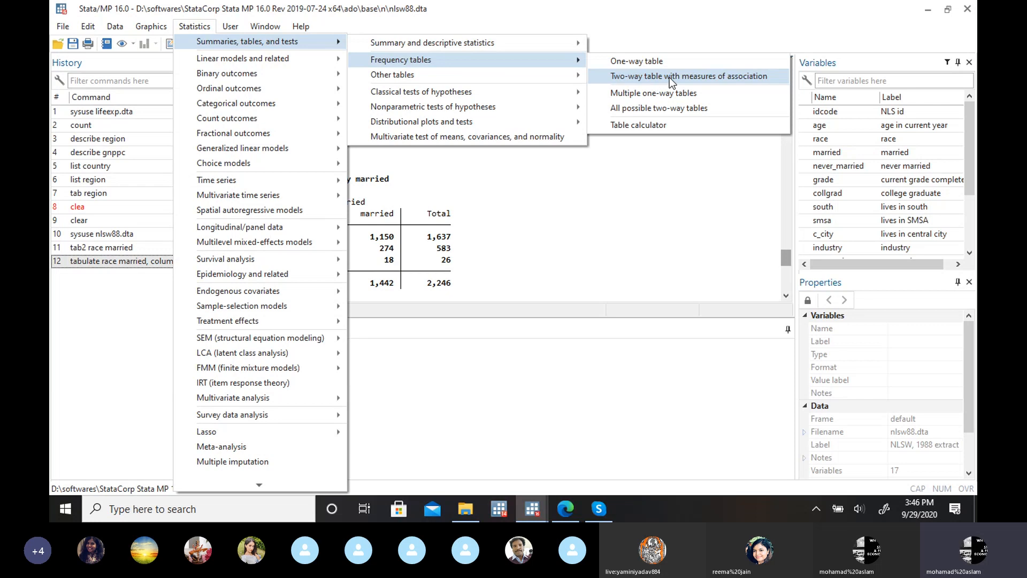
left_click(588, 212)
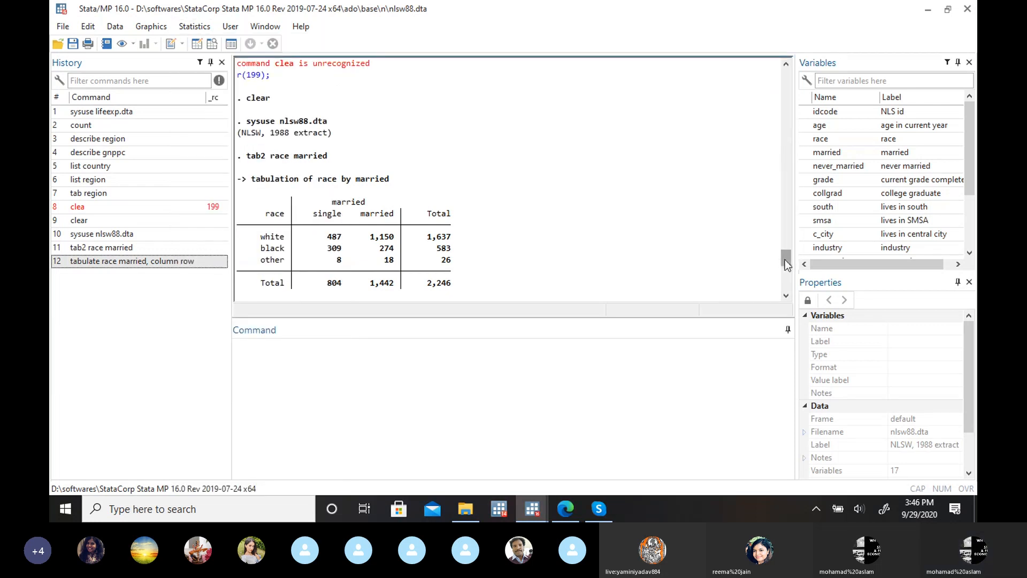
left_click_drag(785, 261, 784, 282)
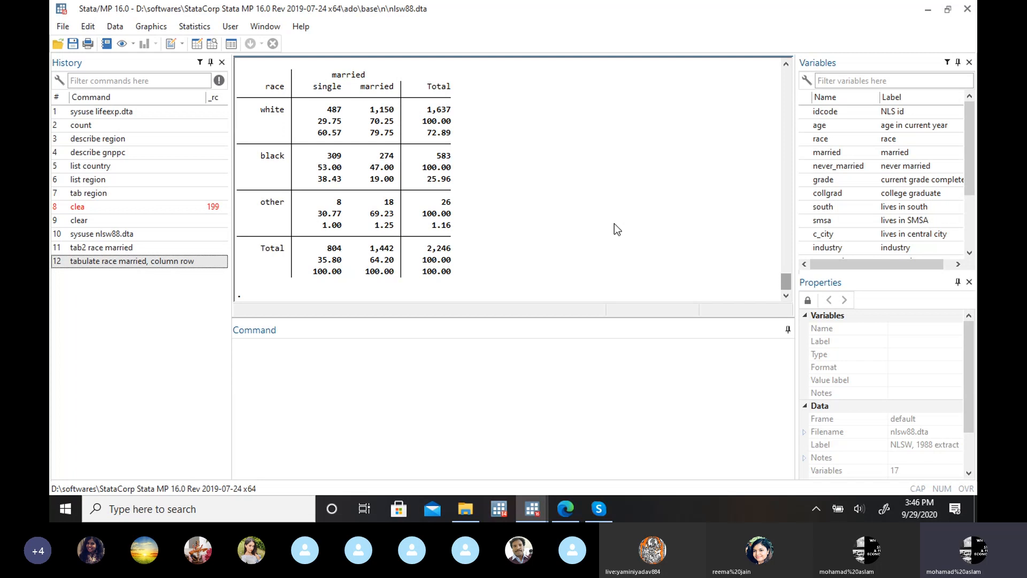
Step: Switch to the statistics to econometrics presentation in Google Slides and go over the rule text on slide 60, Steps in statistical analysis
left_click(569, 508)
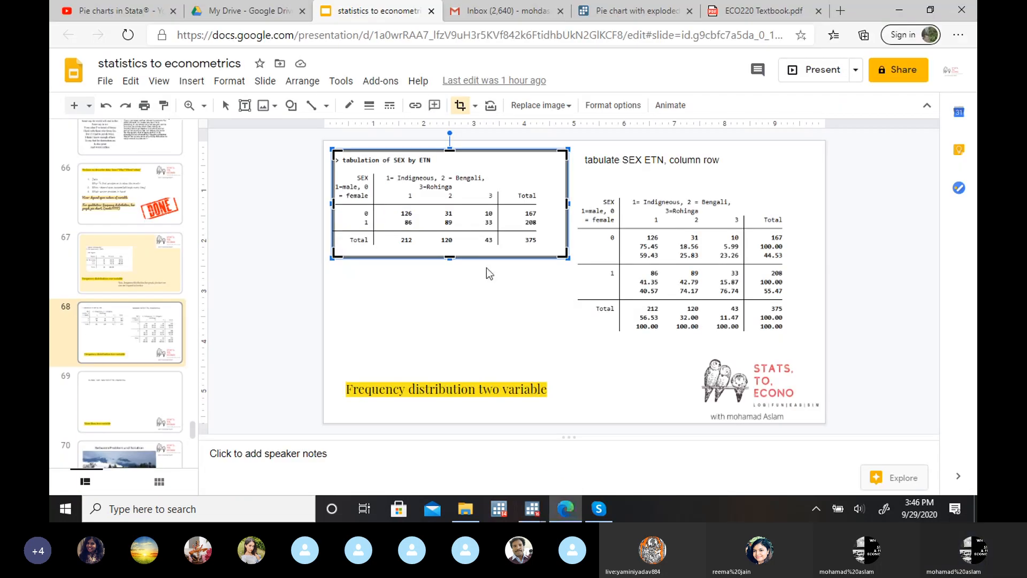
key("Escape")
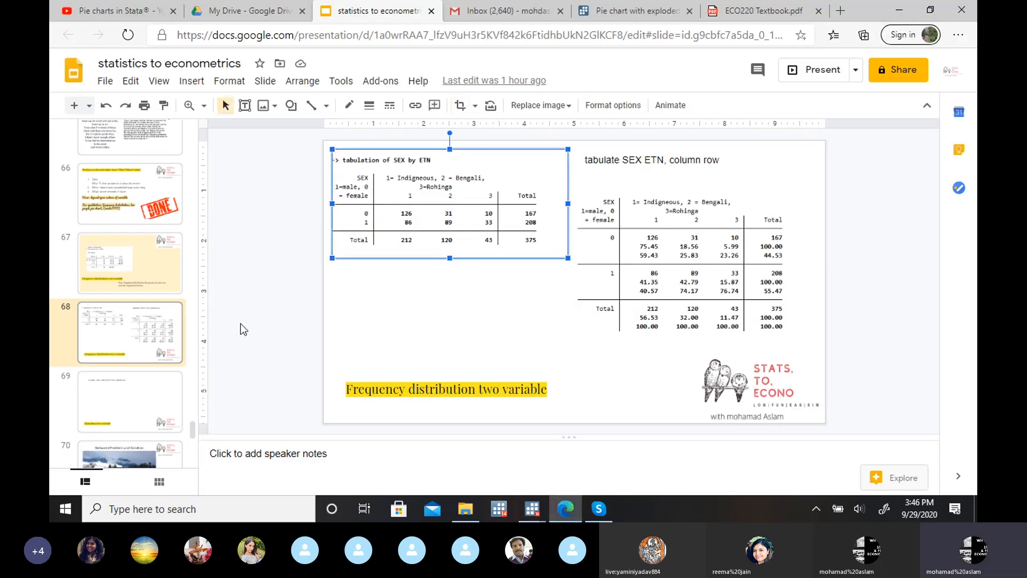
left_click_drag(193, 427, 193, 399)
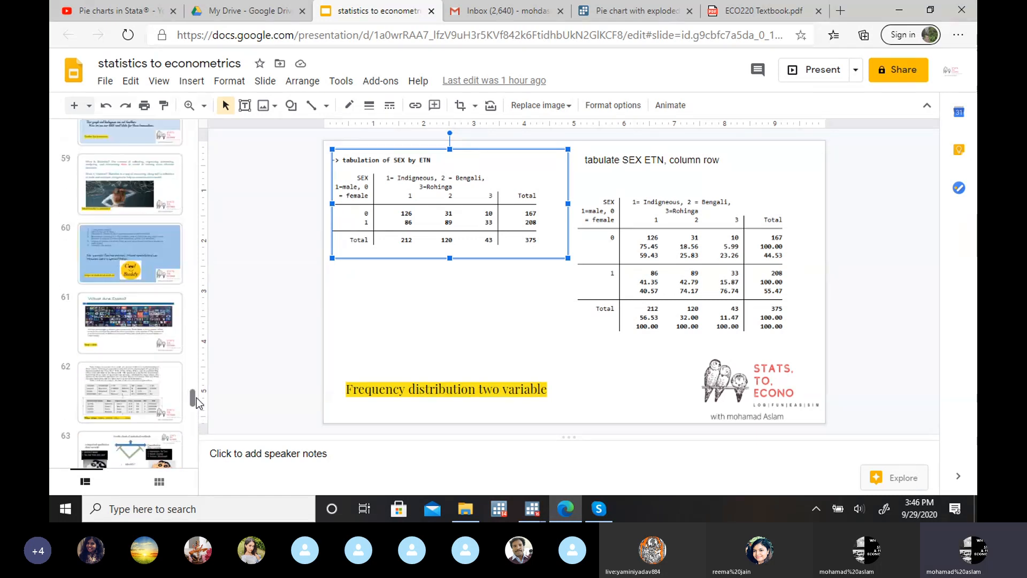
left_click(140, 266)
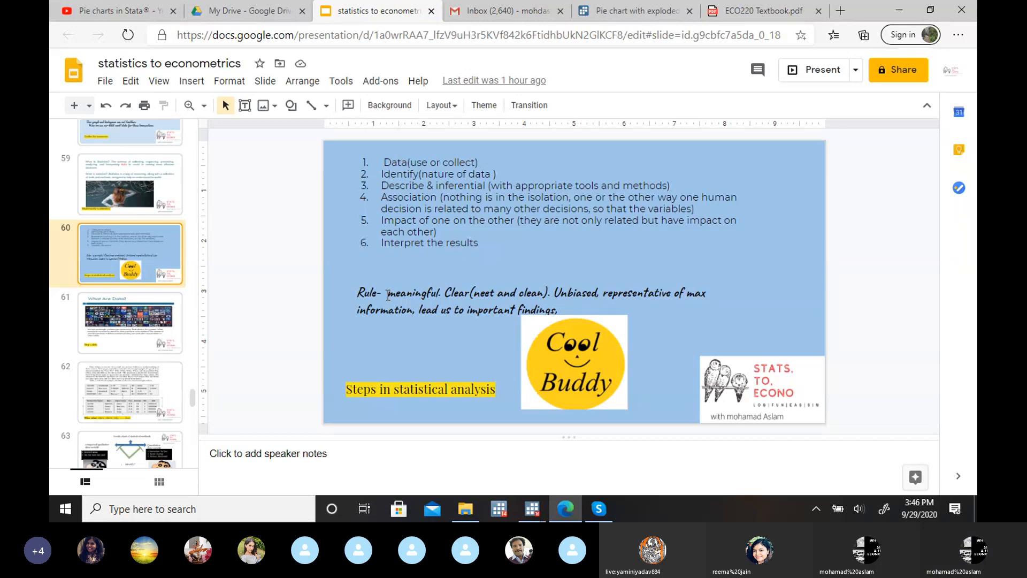
left_click_drag(388, 293, 470, 293)
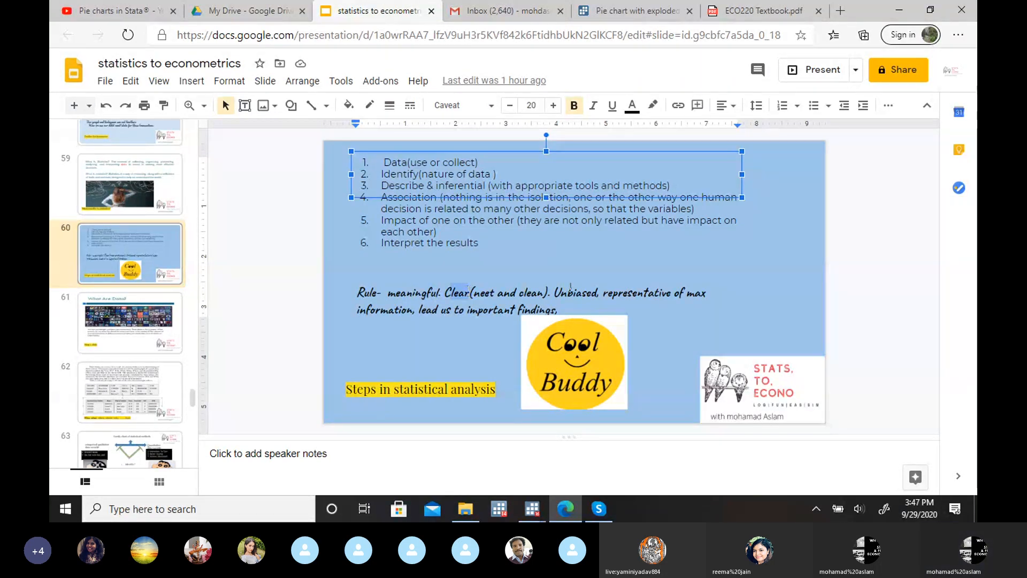
mouse_move(554, 292)
left_mouse_down()
mouse_move(682, 293)
mouse_move(413, 311)
mouse_move(558, 309)
left_mouse_up()
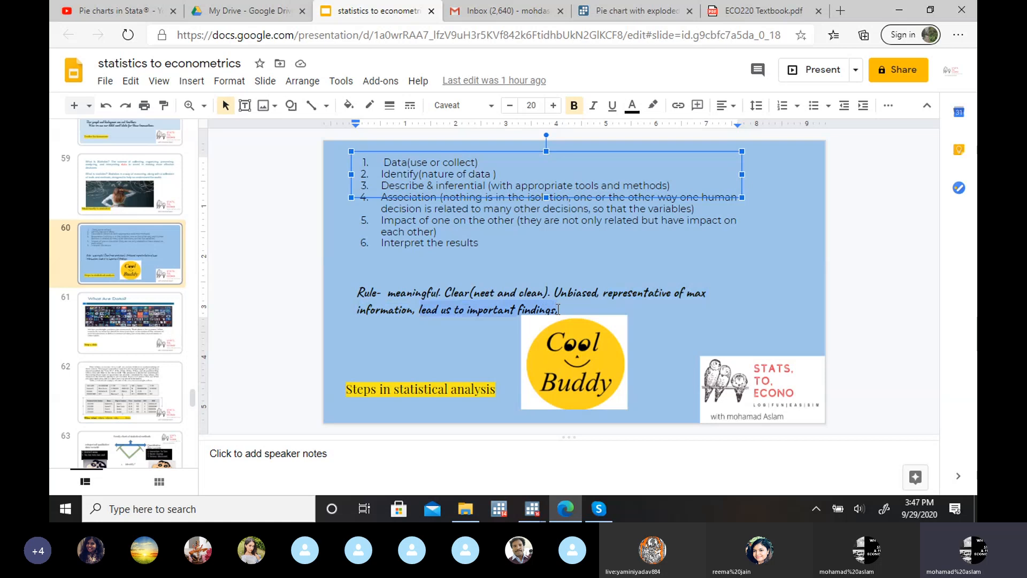
mouse_move(532, 511)
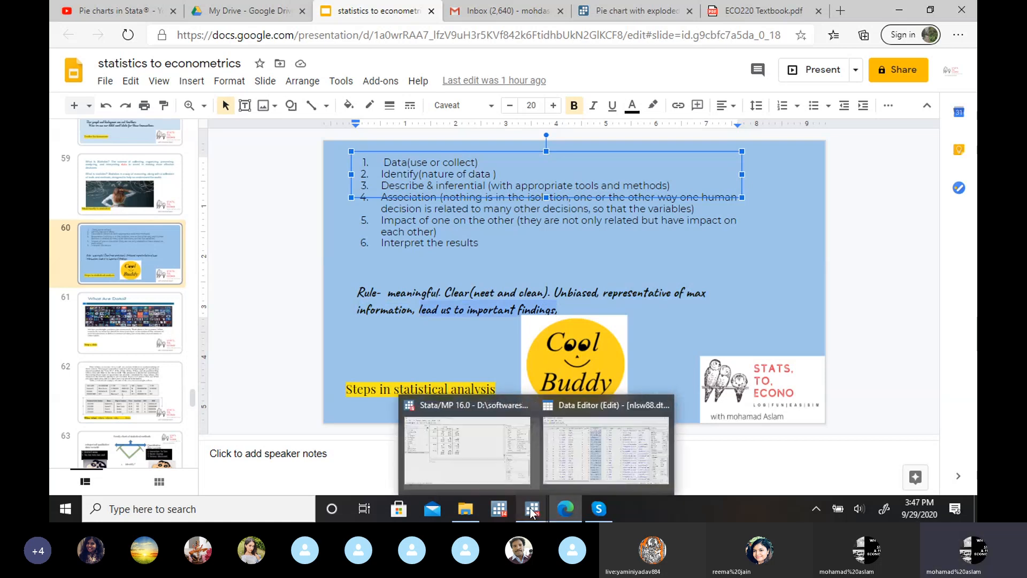
Step: Switch back to Stata and set the two-way table with measures of association to repeat by groups of collgrad
left_click(476, 448)
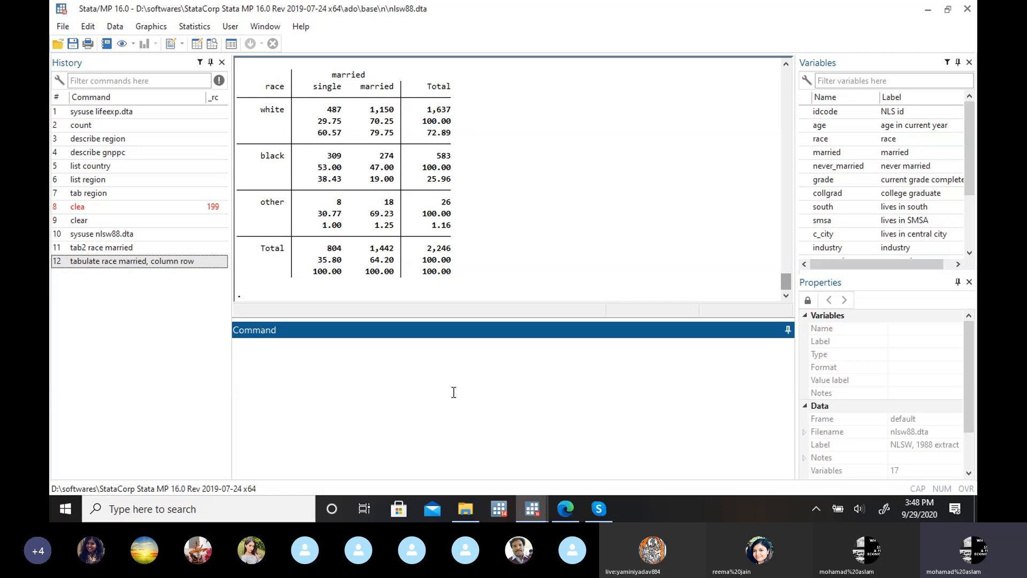
left_click(201, 25)
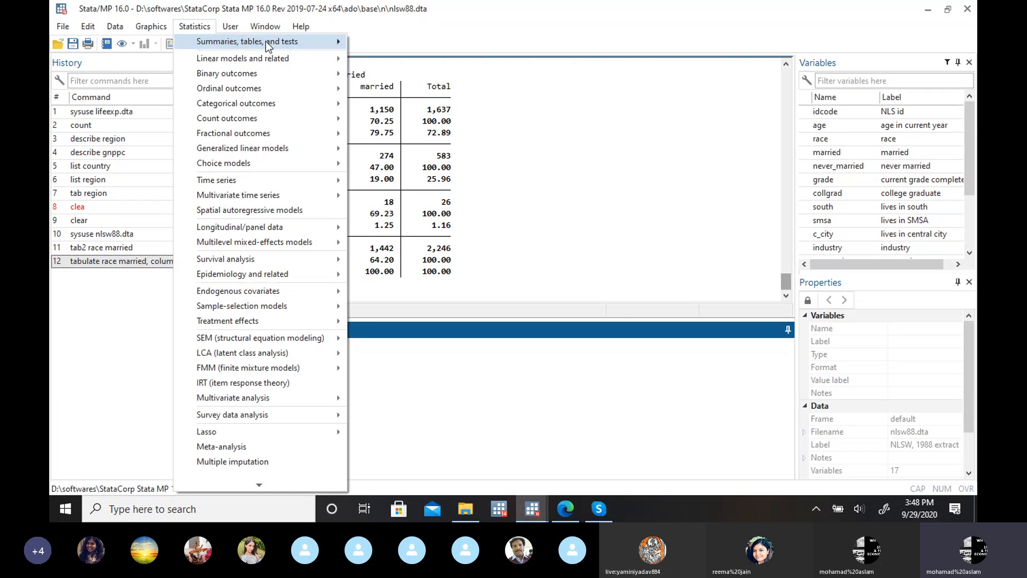
mouse_move(252, 42)
mouse_move(540, 61)
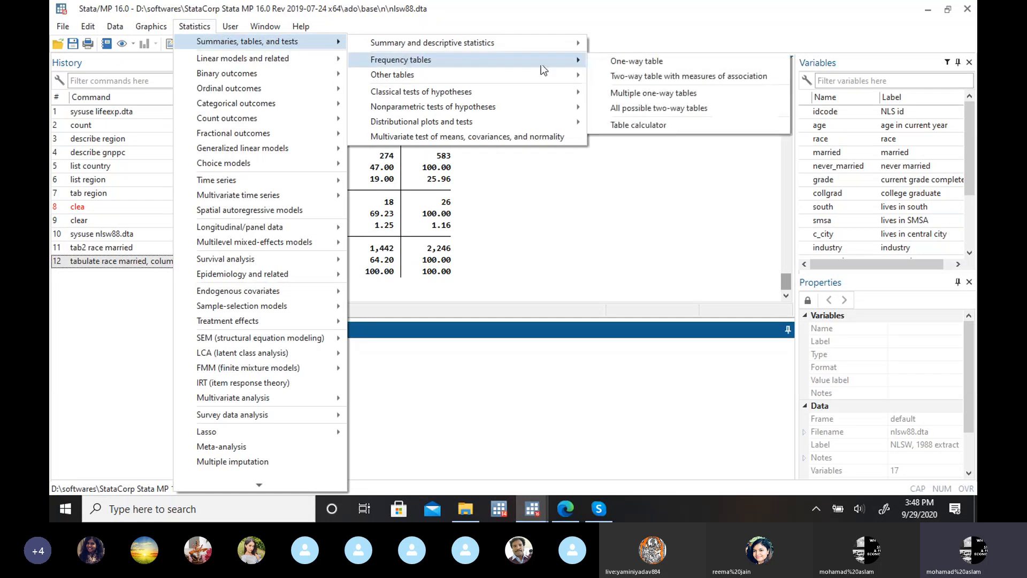
left_click(655, 76)
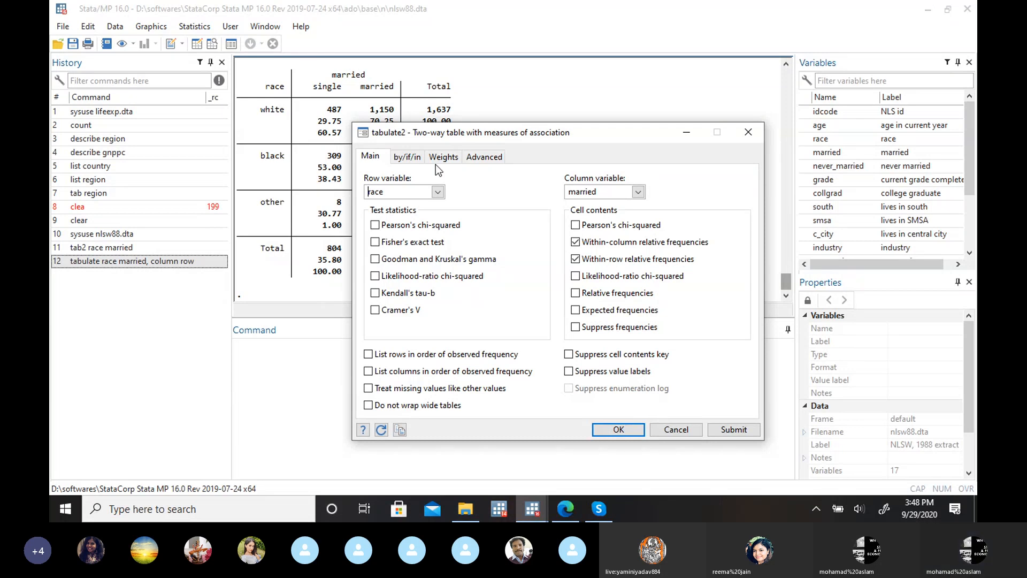
left_click(397, 157)
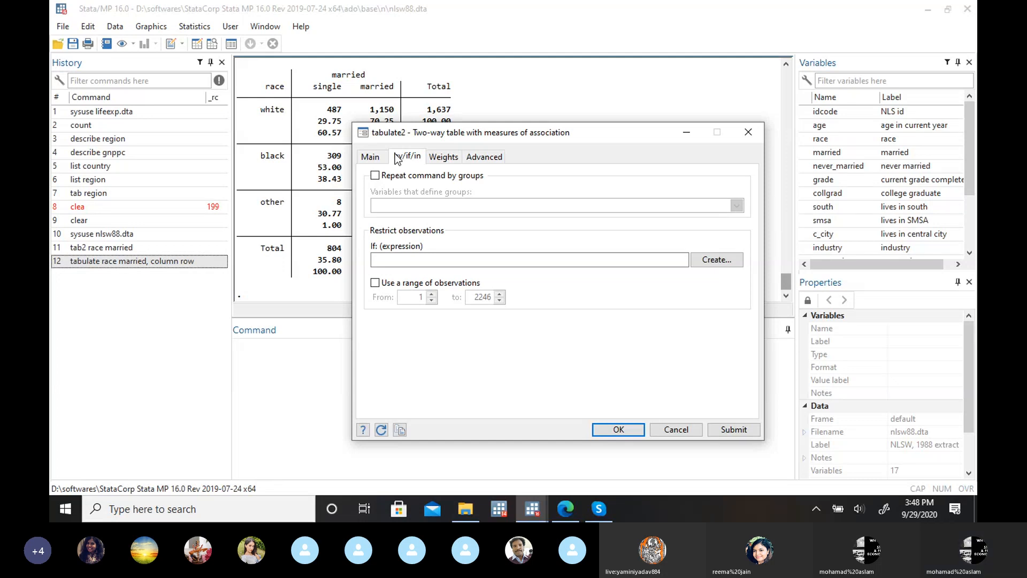
left_click(375, 176)
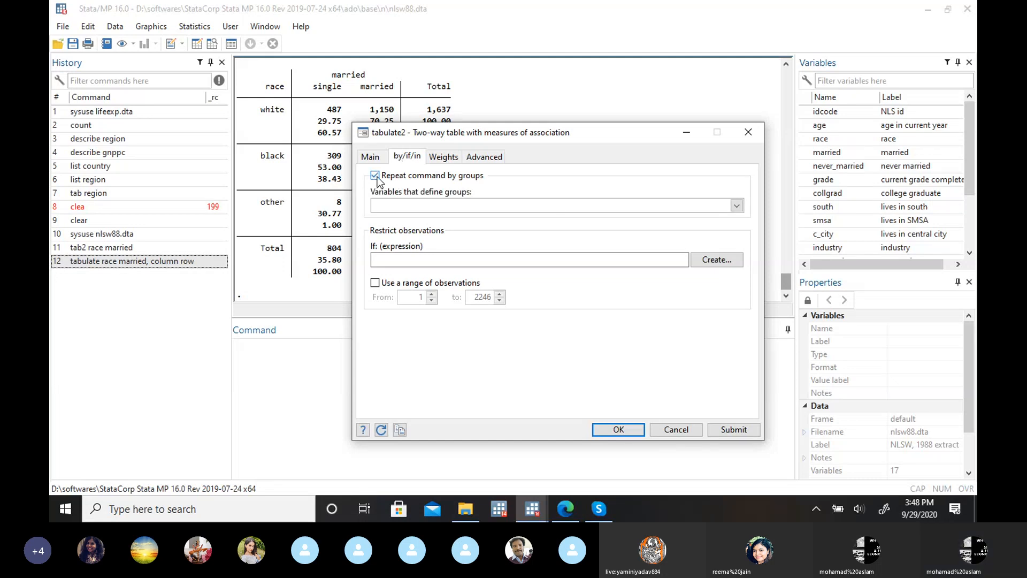
left_click(737, 206)
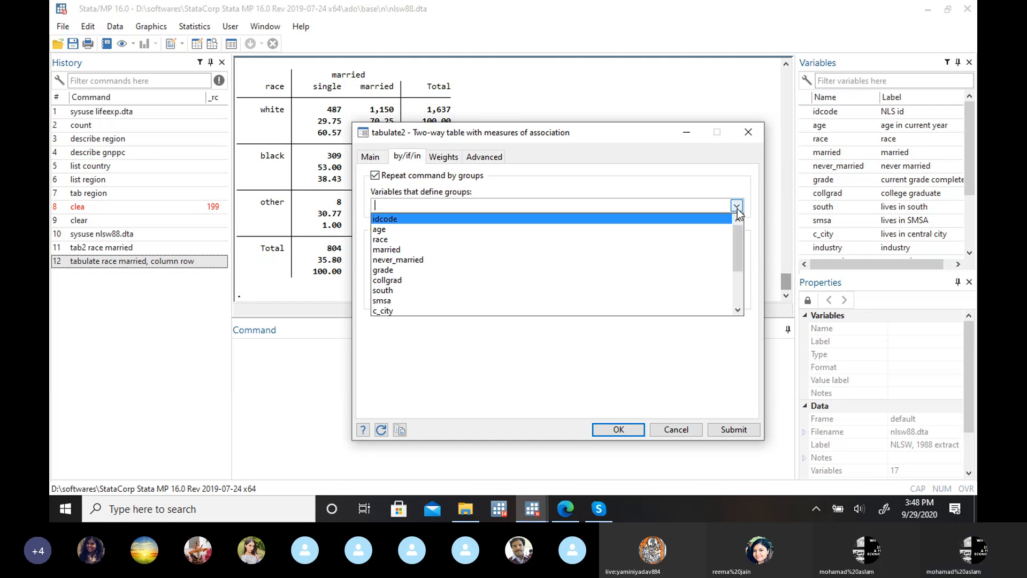
left_click(420, 280)
left_click(546, 184)
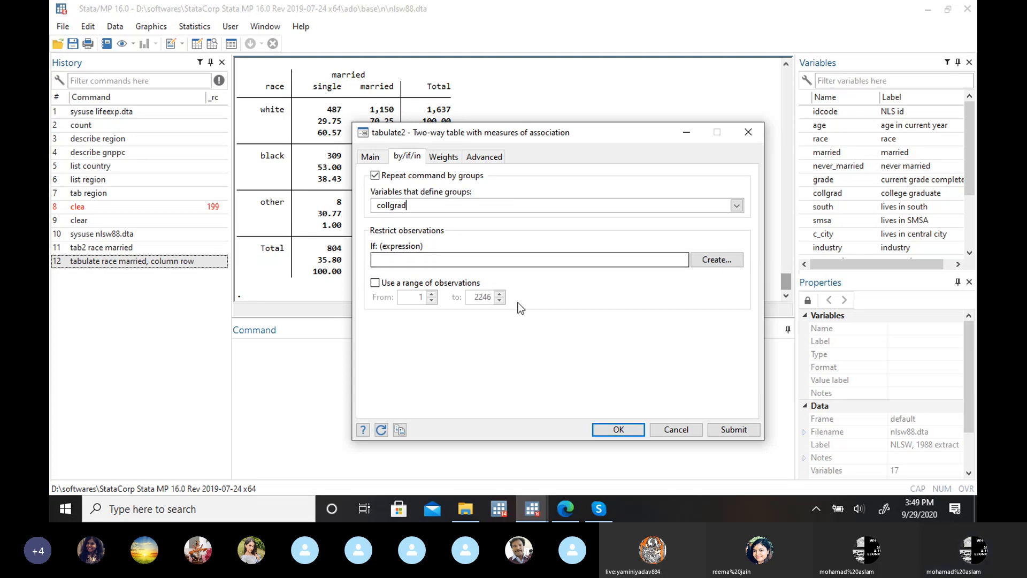
Step: Check the row and column variable settings and run the race by married tabulation grouped by collgrad
left_click(371, 155)
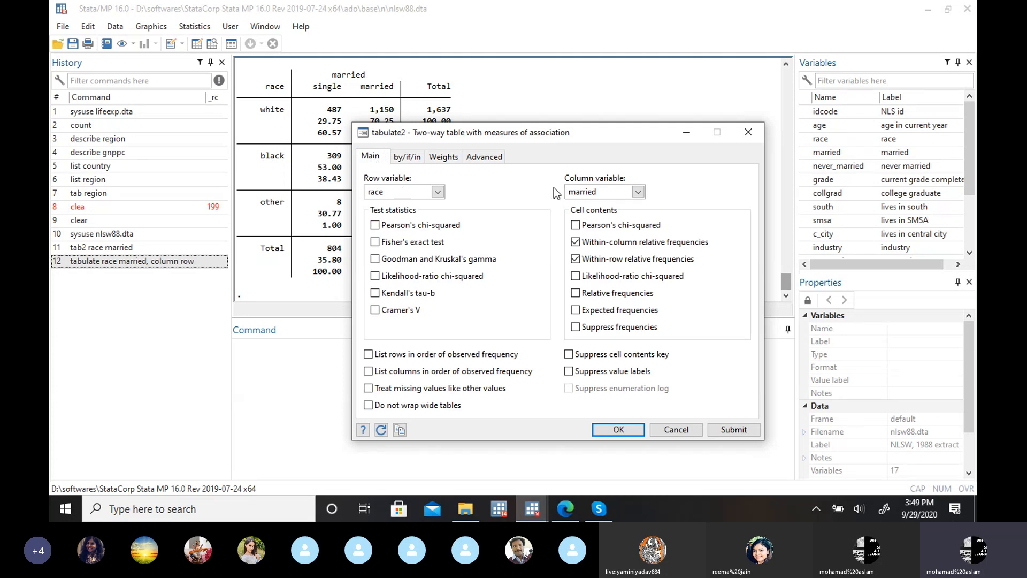
left_click(408, 156)
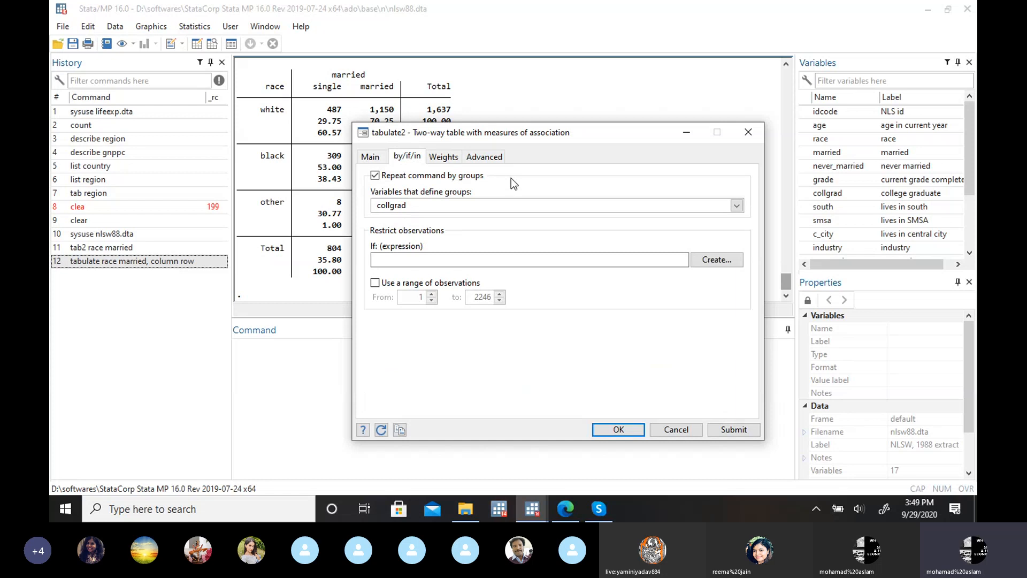
left_click(604, 430)
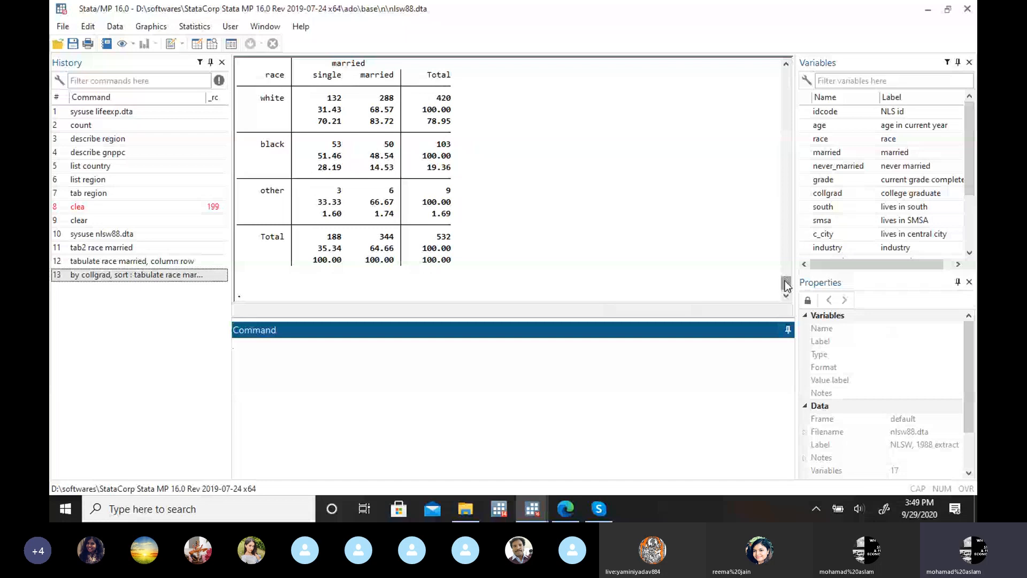
Step: Examine the grouped tabulate output for race by married, covering both the not college grad and college grad tables
scroll(785, 282, "up", 2)
left_click_drag(785, 278, 785, 248)
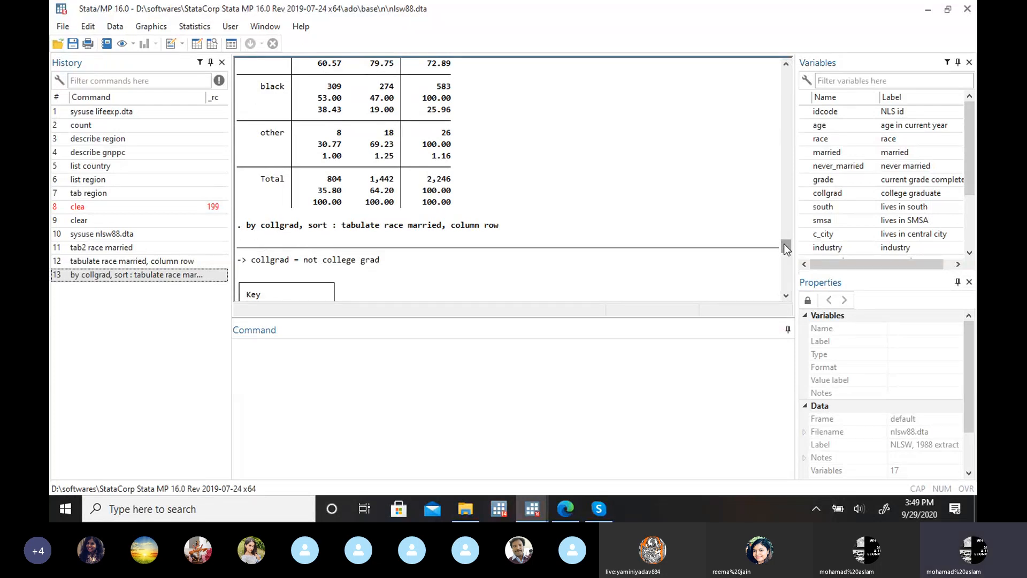
left_click_drag(784, 243, 786, 260)
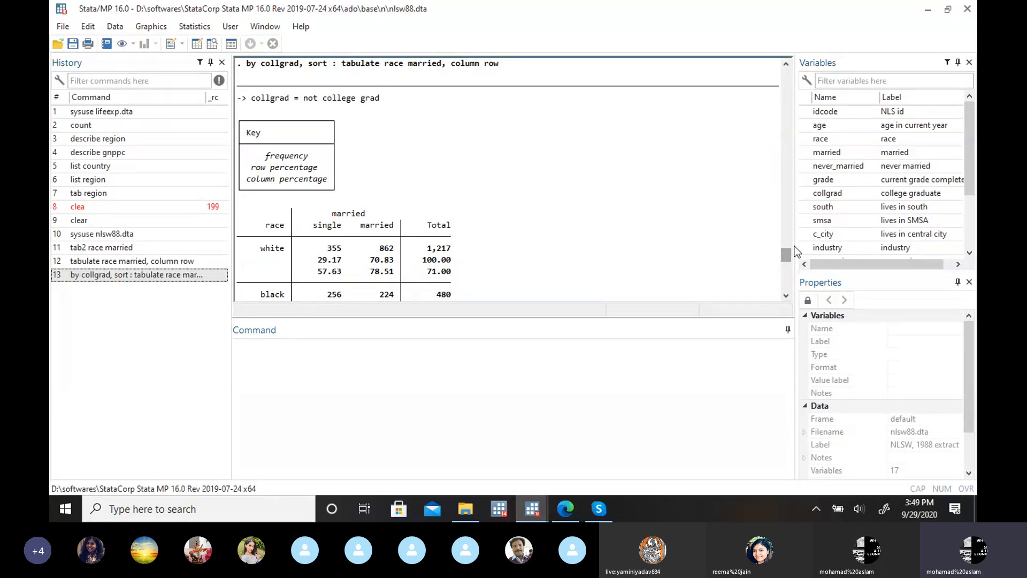
left_click_drag(782, 254, 782, 252)
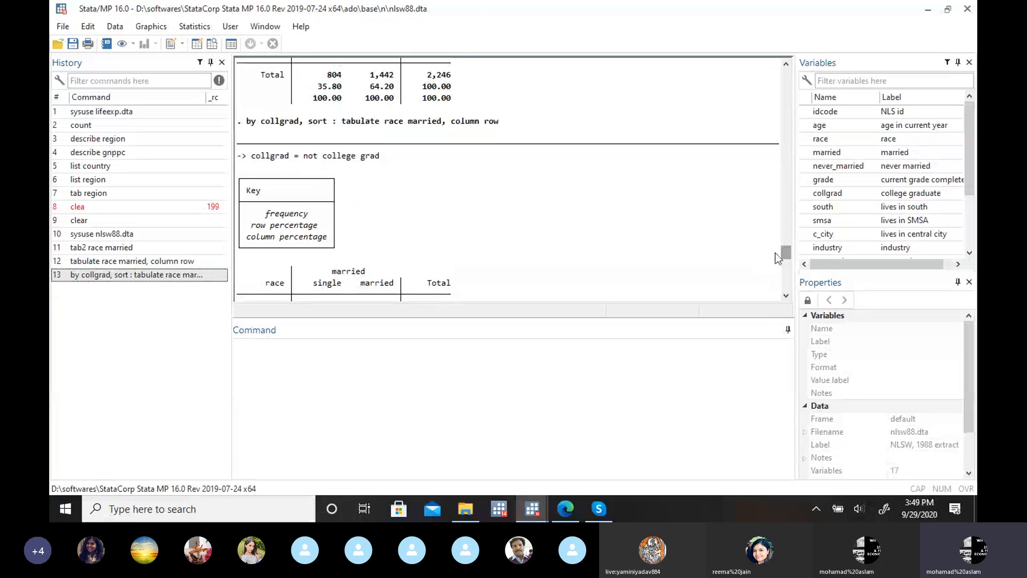
left_click_drag(782, 252, 785, 274)
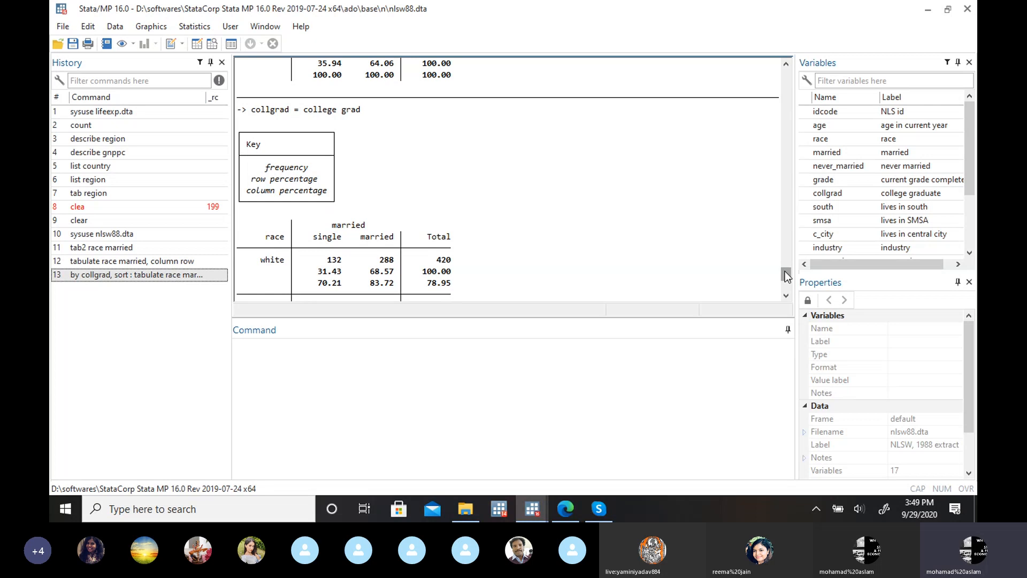
left_click_drag(785, 274, 786, 263)
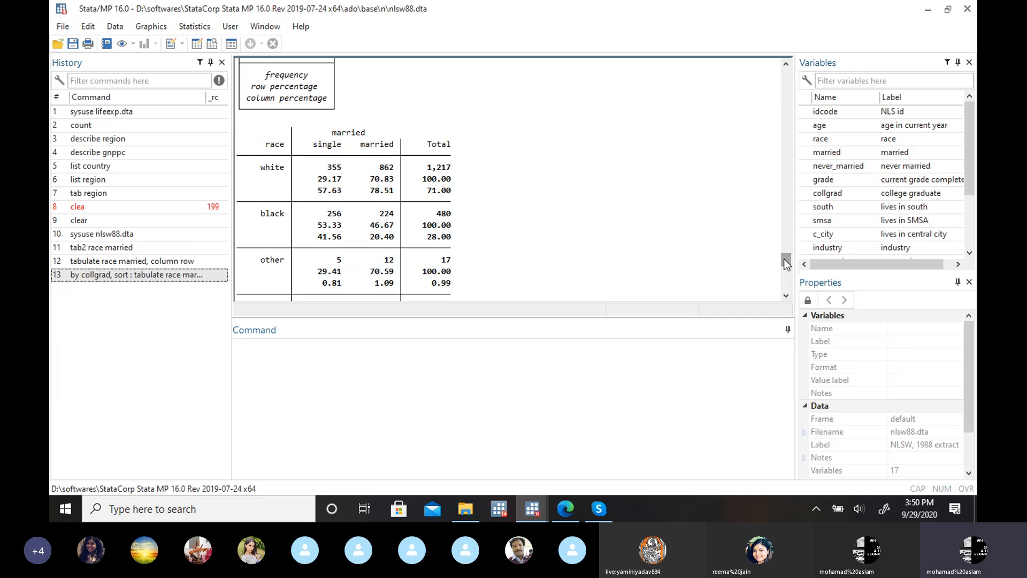
left_click_drag(783, 259, 784, 250)
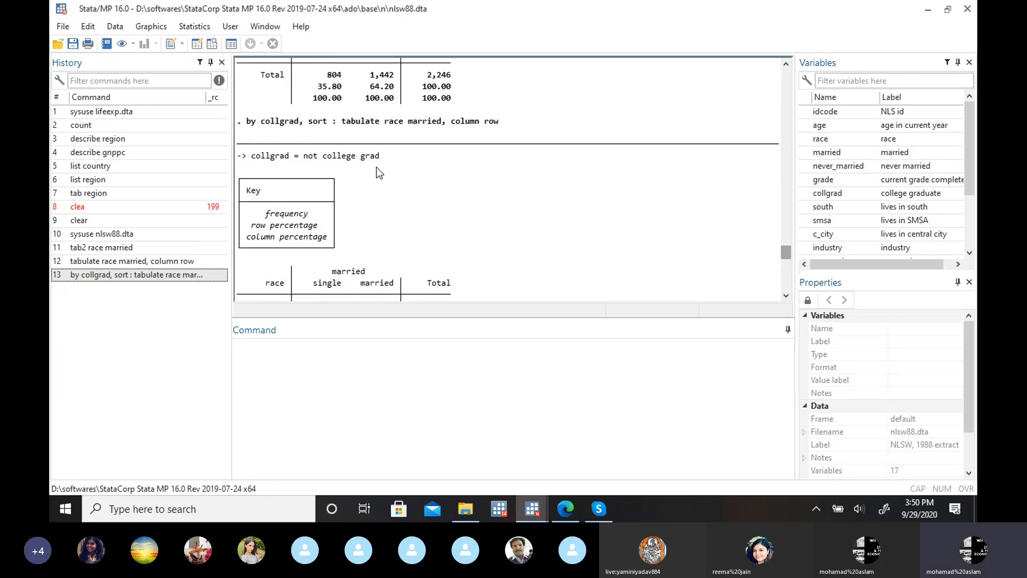
left_click_drag(784, 252, 787, 283)
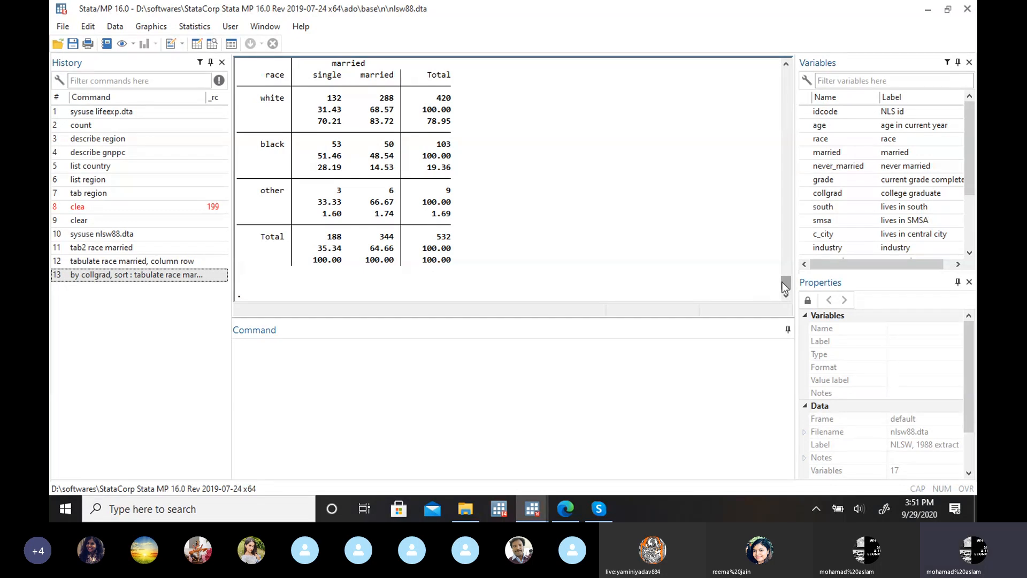
left_click_drag(787, 281, 787, 266)
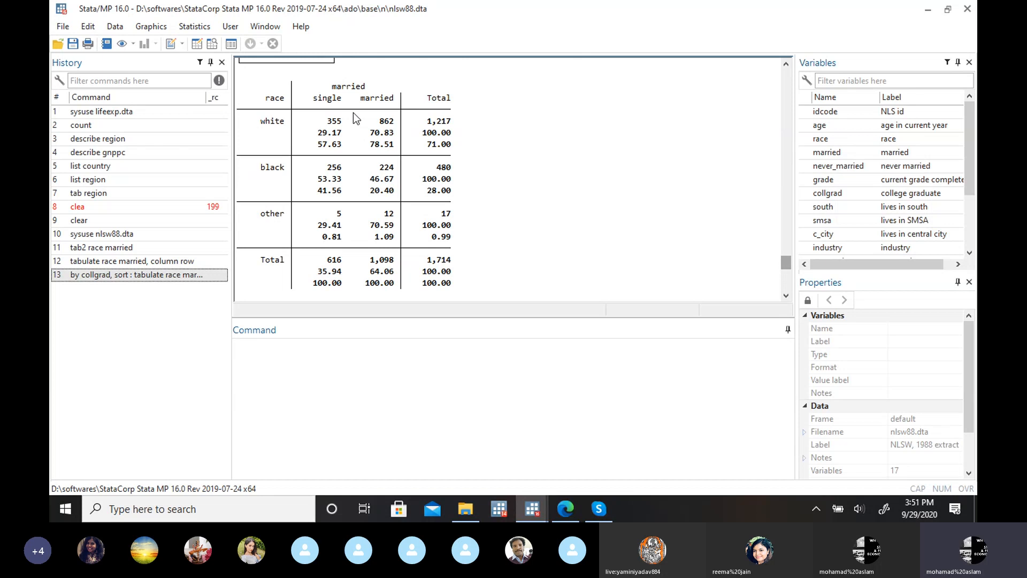
scroll(599, 198, "down", 2)
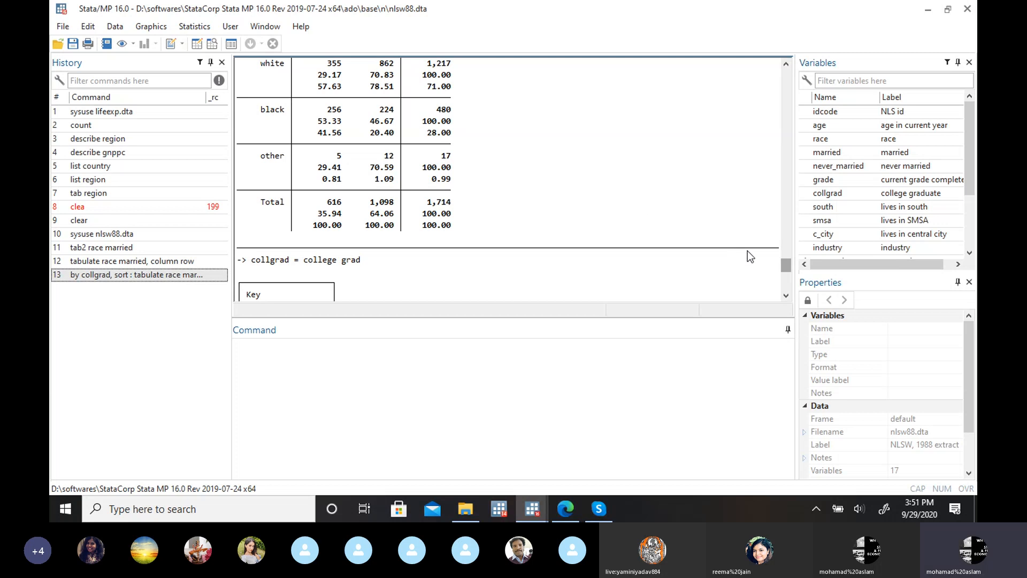
mouse_move(785, 269)
left_mouse_down()
mouse_move(786, 234)
mouse_move(785, 262)
left_mouse_up()
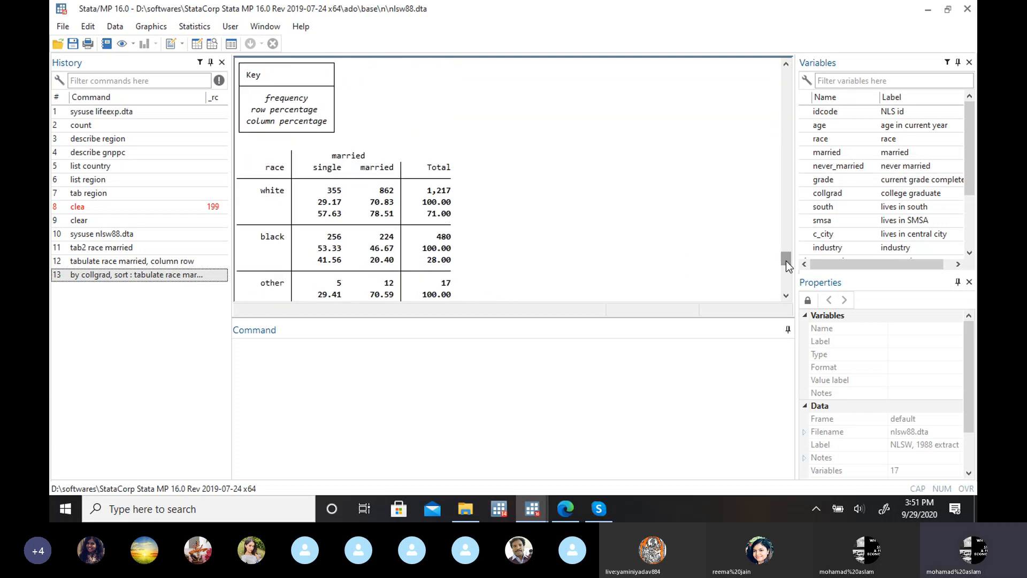
Step: Revisit the collgrad grouping settings in the dialog for two-way tables with measures of association, and close it unchanged
left_click(204, 27)
mouse_move(230, 26)
mouse_move(194, 27)
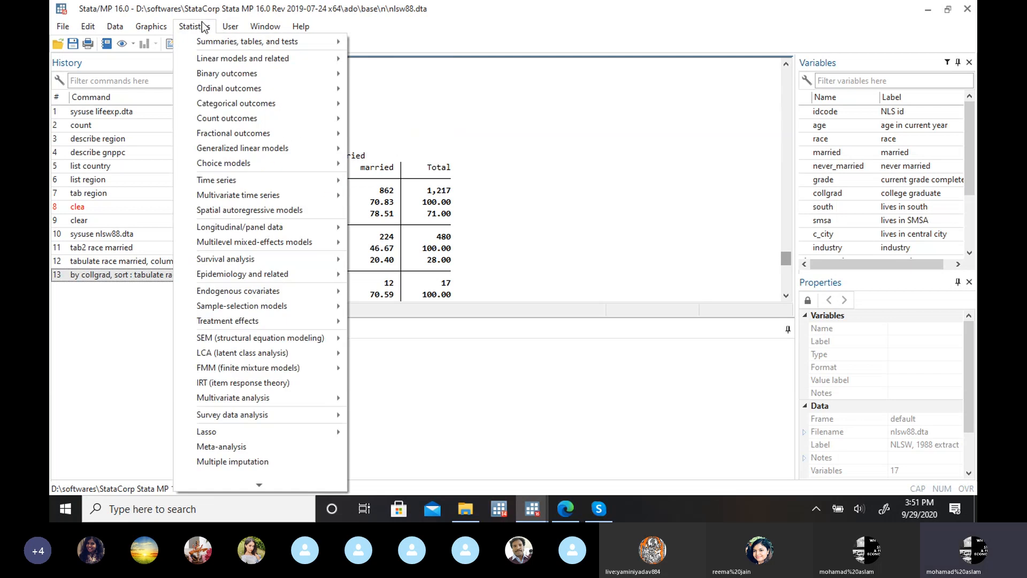
mouse_move(313, 42)
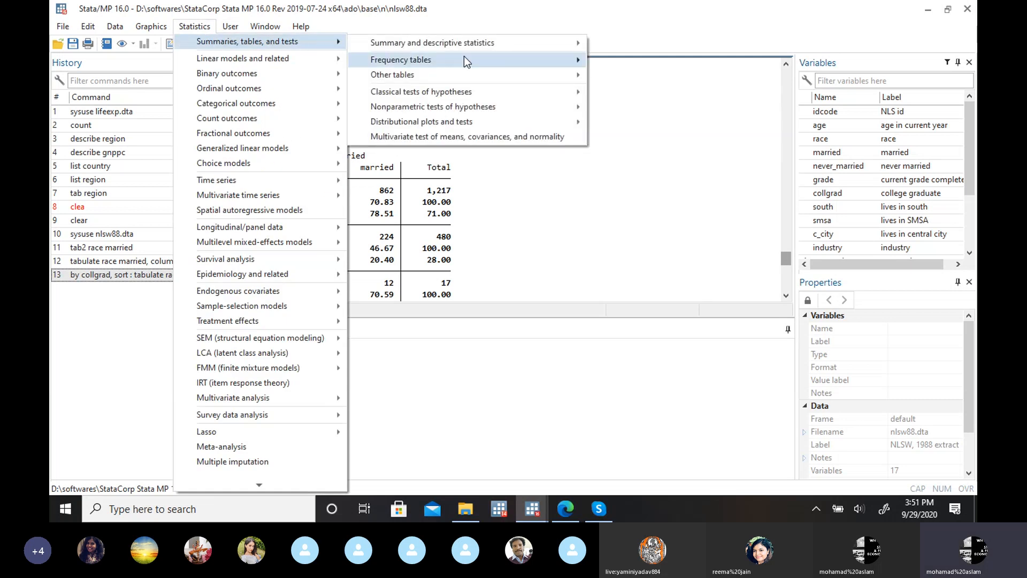
mouse_move(464, 56)
left_click(624, 74)
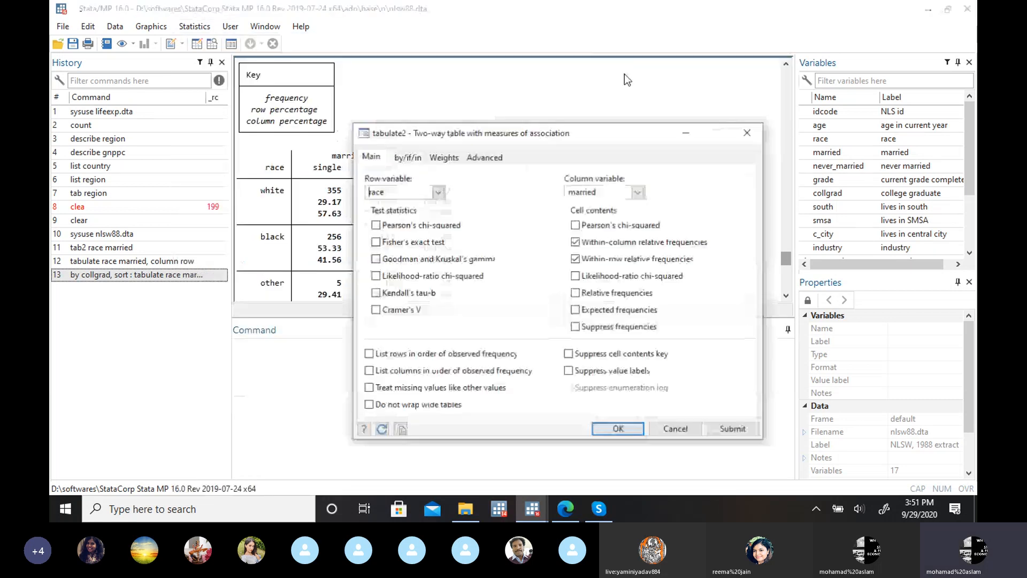
left_click(407, 157)
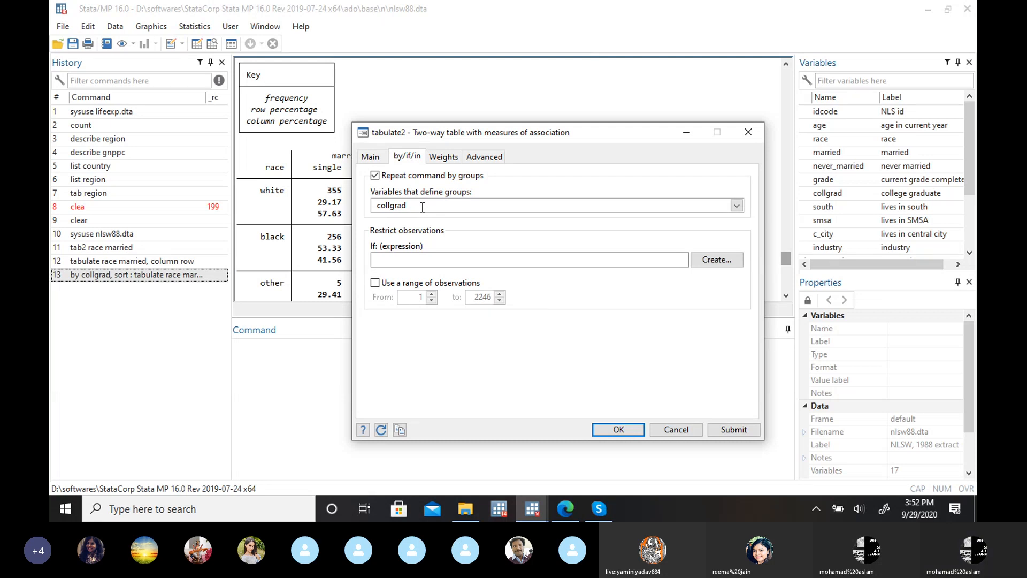
left_click(753, 130)
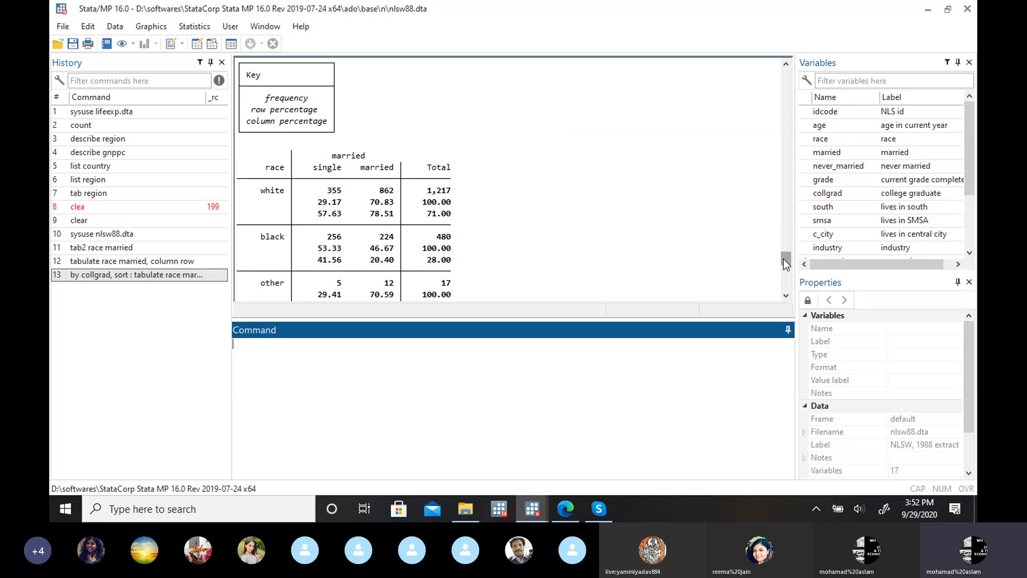
Step: Compare the race by married frequencies and percentages of non-college graduates with those of college graduates
left_click_drag(784, 260, 784, 272)
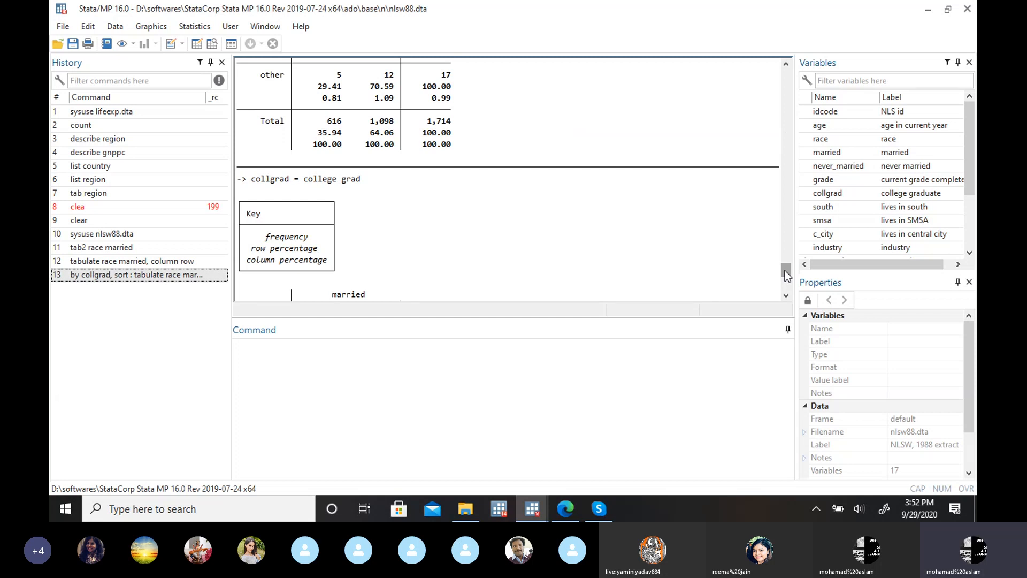
left_click_drag(784, 274, 786, 292)
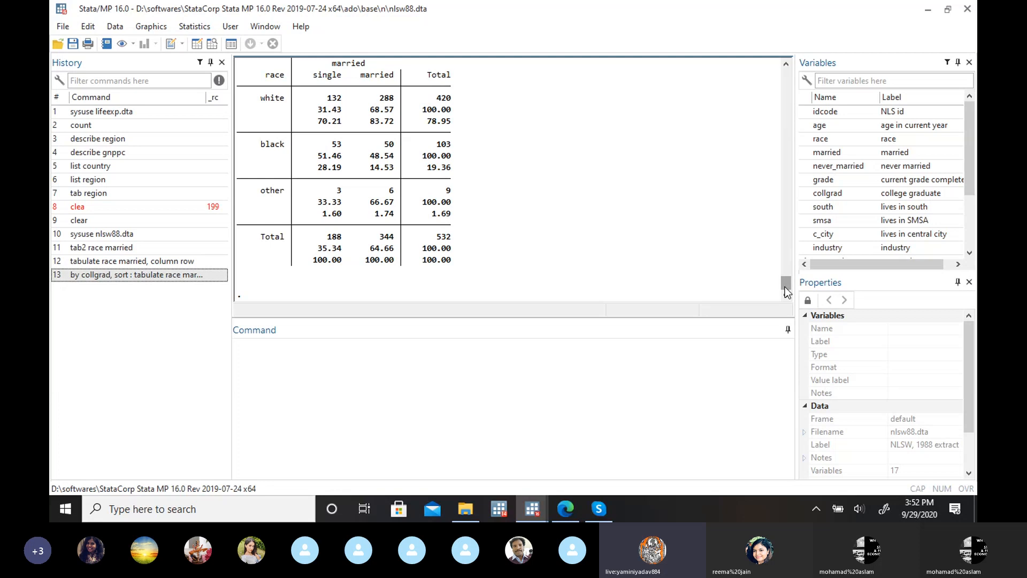
left_click_drag(786, 291, 786, 289)
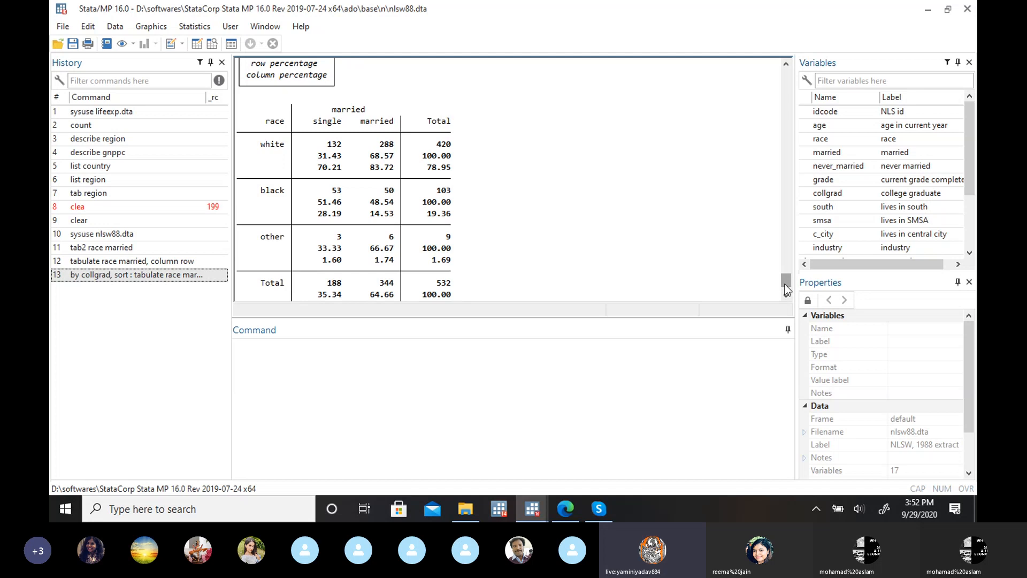
left_click_drag(786, 288, 785, 260)
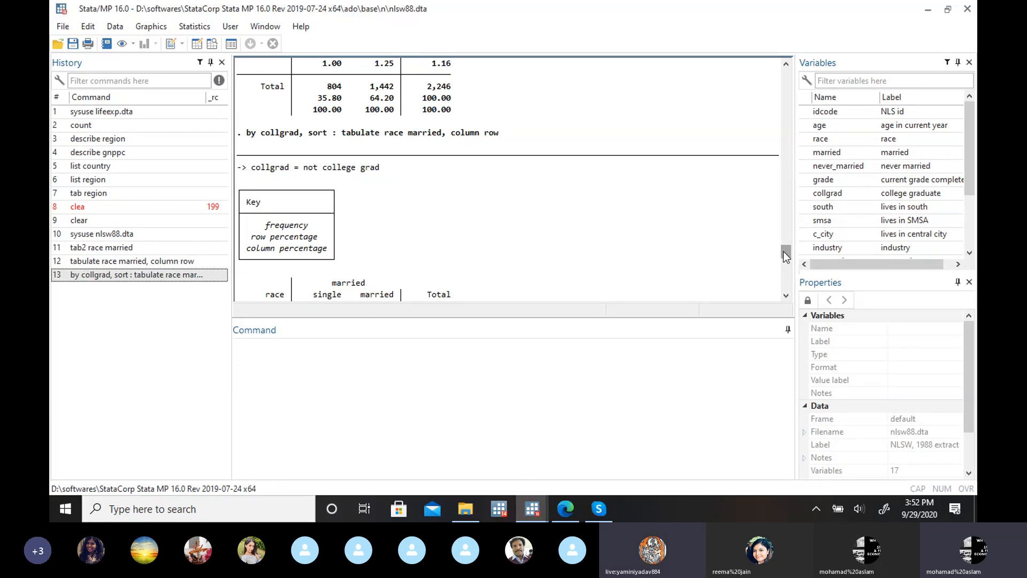
left_click_drag(784, 251, 785, 289)
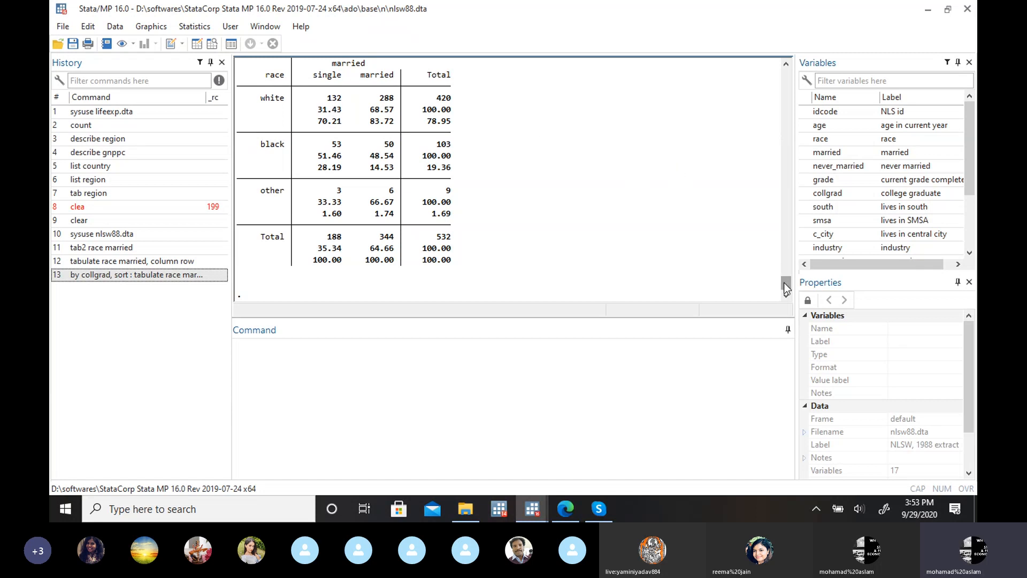
left_click_drag(786, 283, 786, 269)
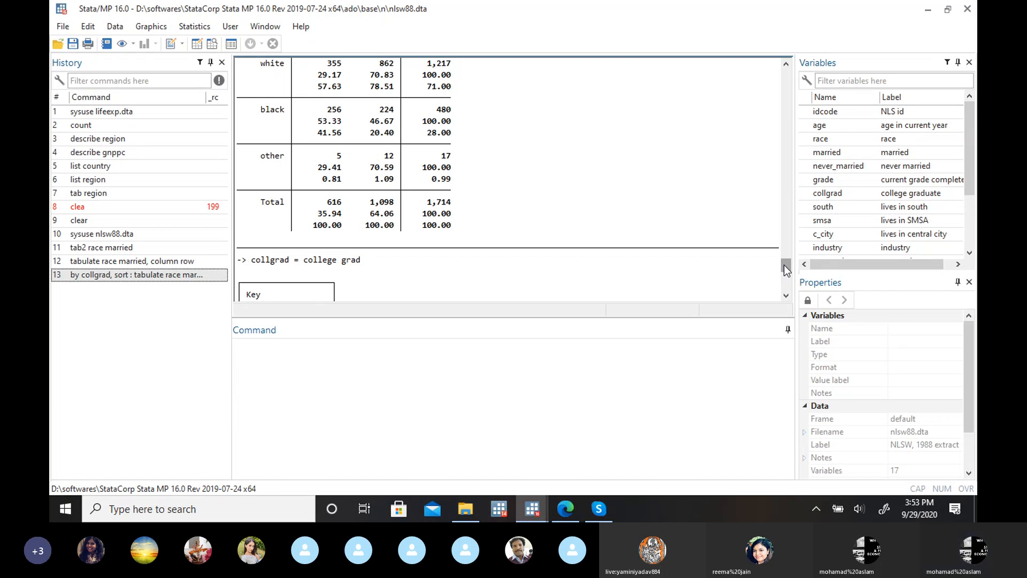
left_click_drag(786, 270, 786, 281)
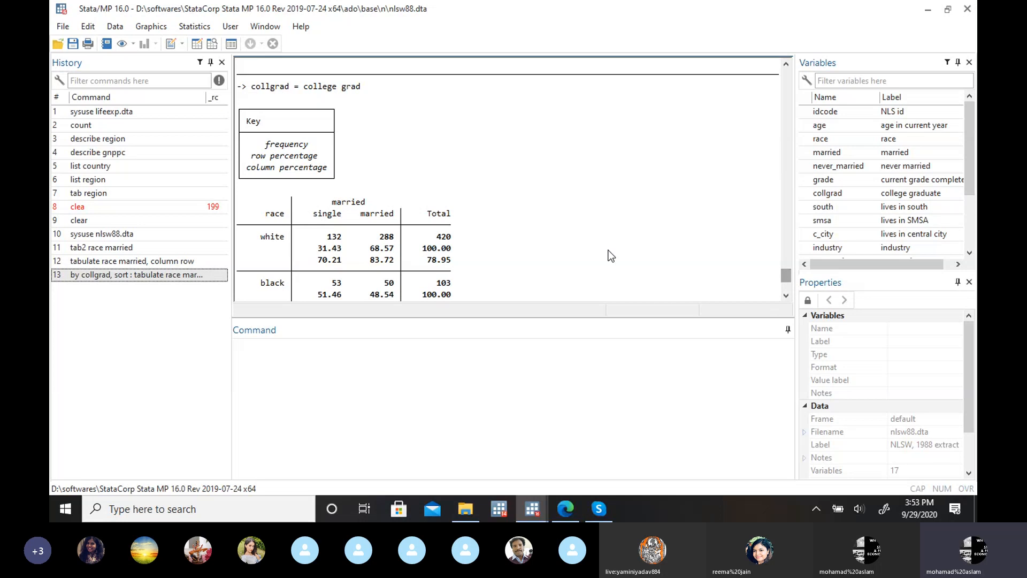
scroll(786, 273, "up", 1)
scroll(786, 274, "up", 6)
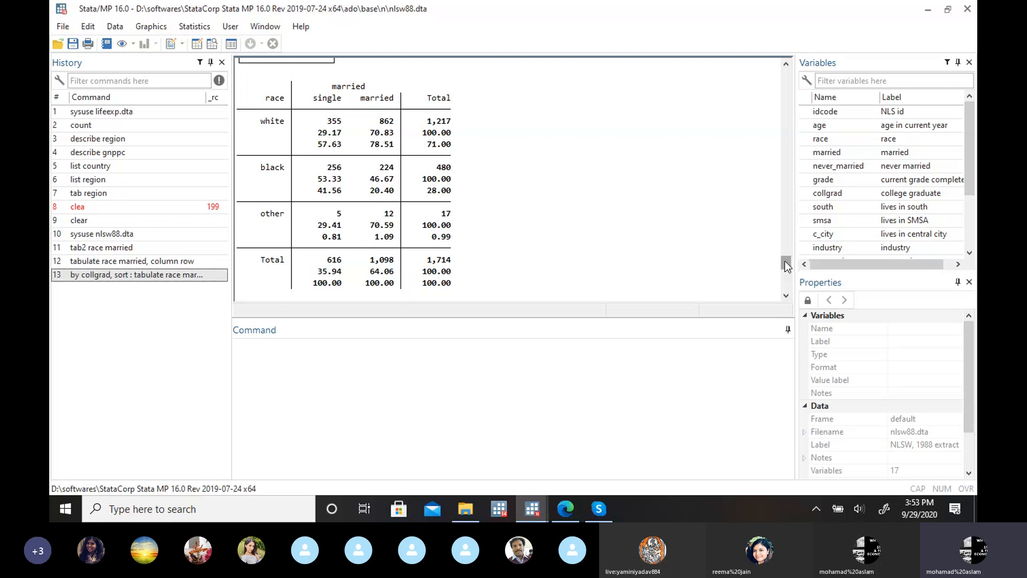
scroll(785, 268, "down", 4)
left_click_drag(785, 268, 786, 287)
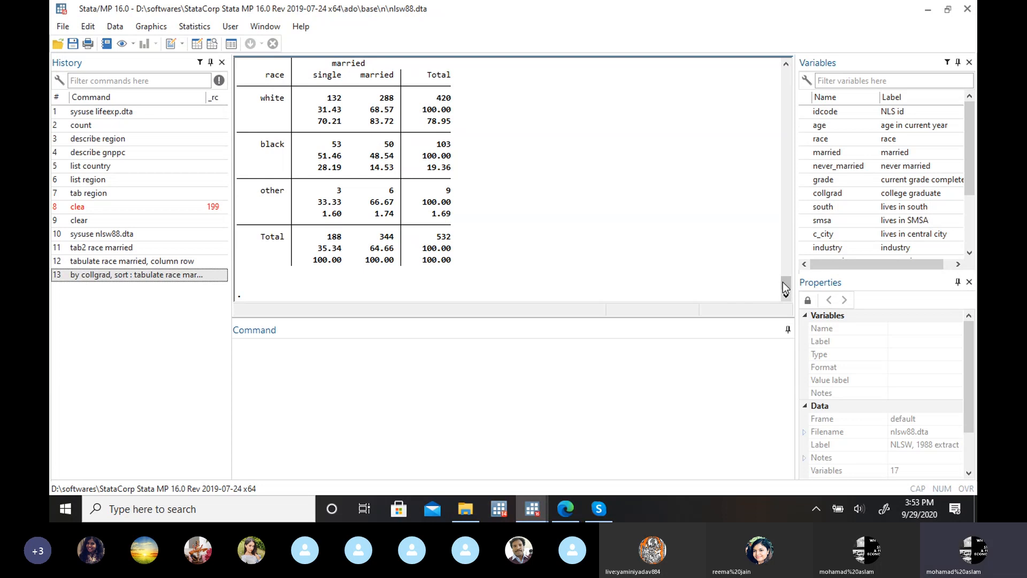
Step: Switch between Stata and the Google Slides presentation to revisit slide 60, Steps in statistical analysis
left_click(566, 513)
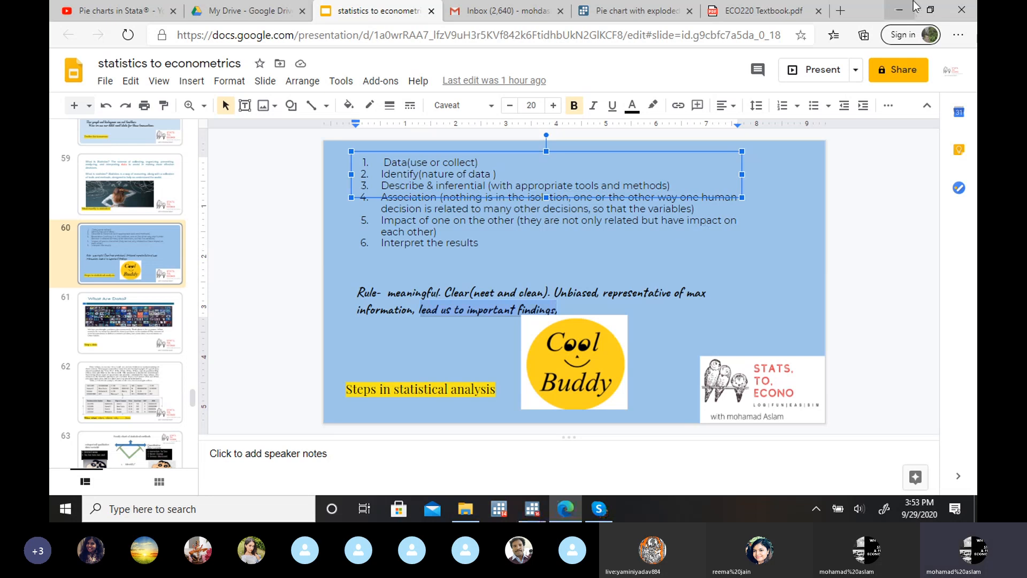
left_click(898, 10)
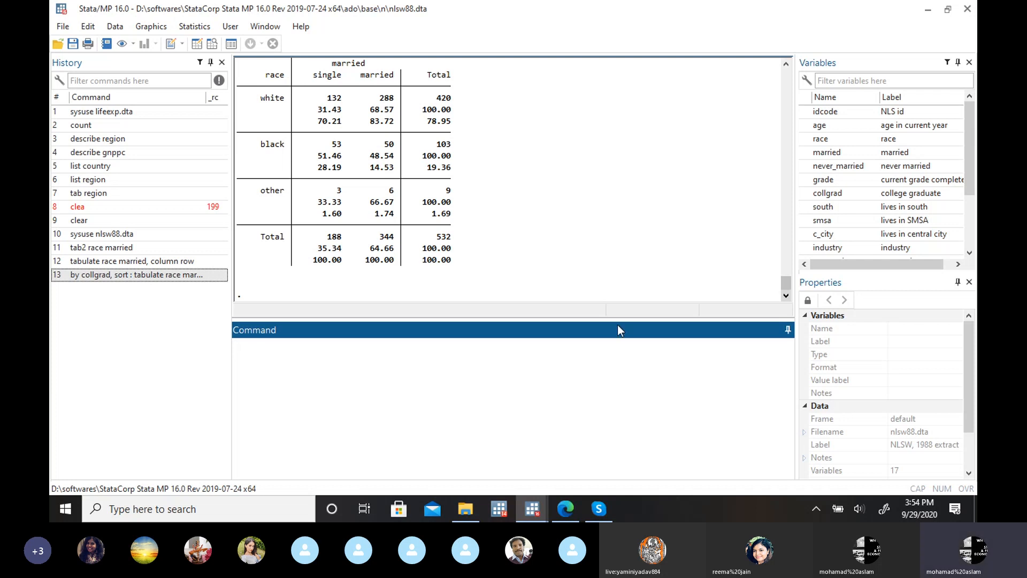
left_click(567, 510)
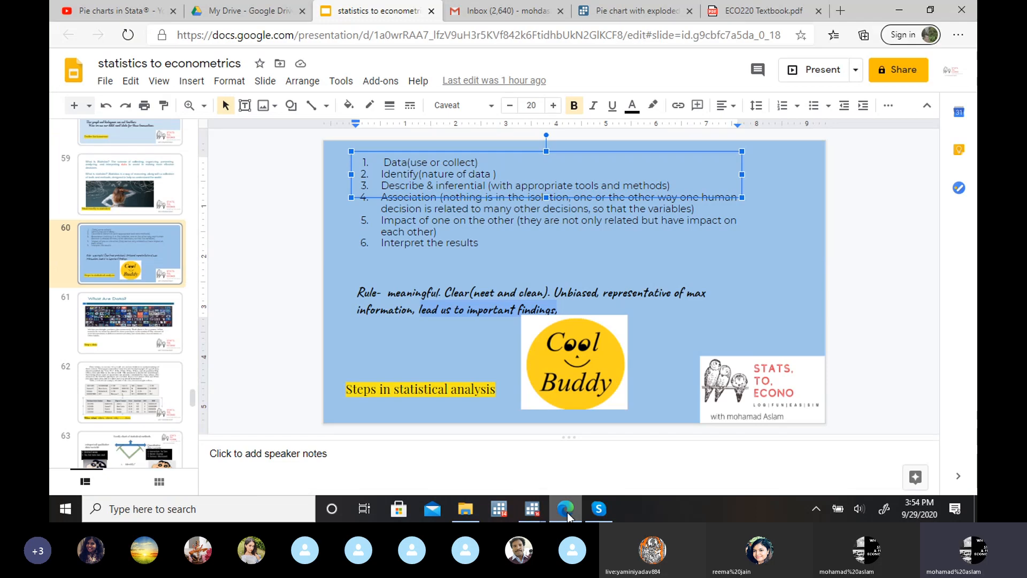
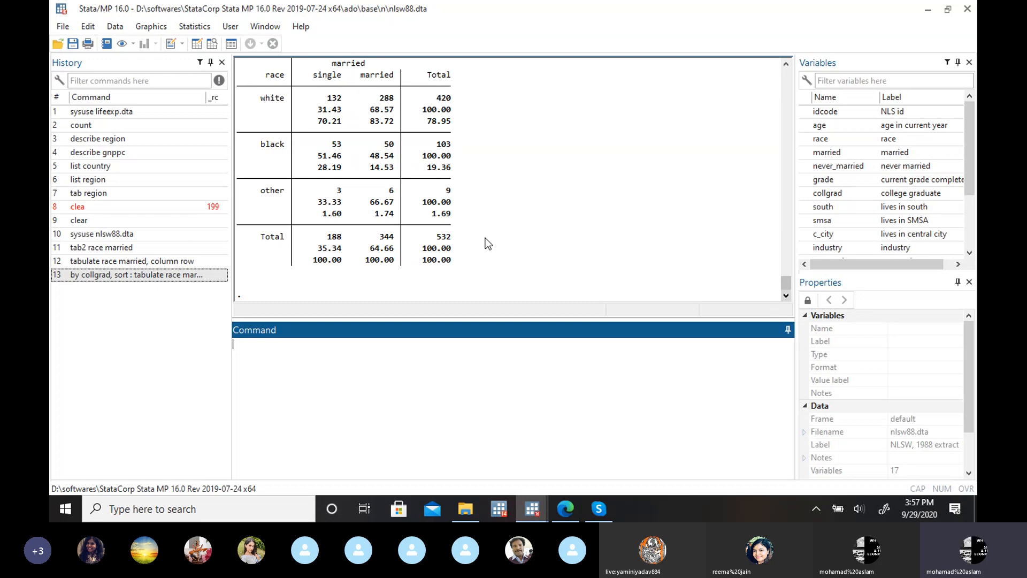
Step: Create a bar chart of percent of frequencies within categories, grouped by collgrad, and enlarge the graph window to full screen
left_click(151, 26)
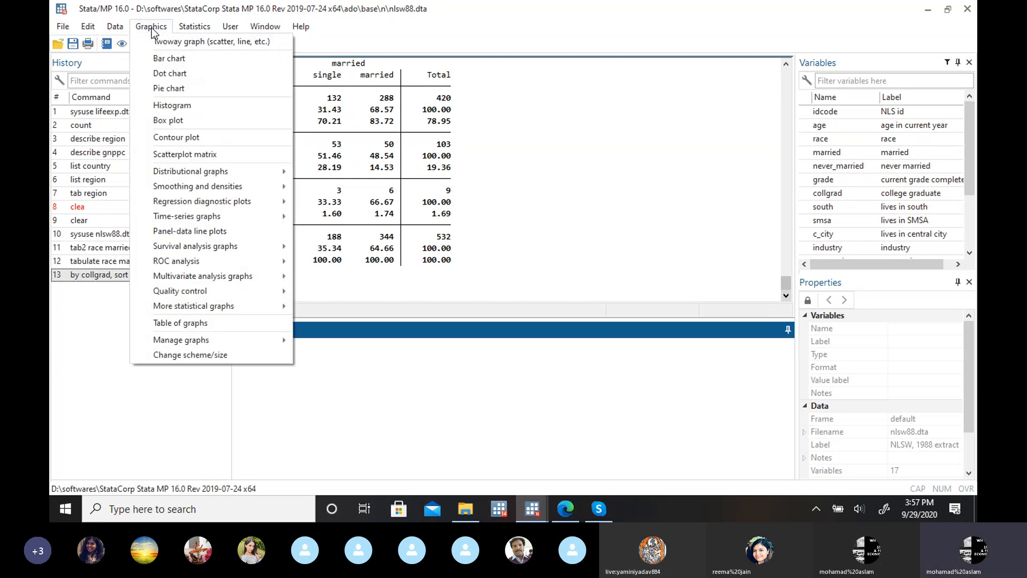
left_click(167, 59)
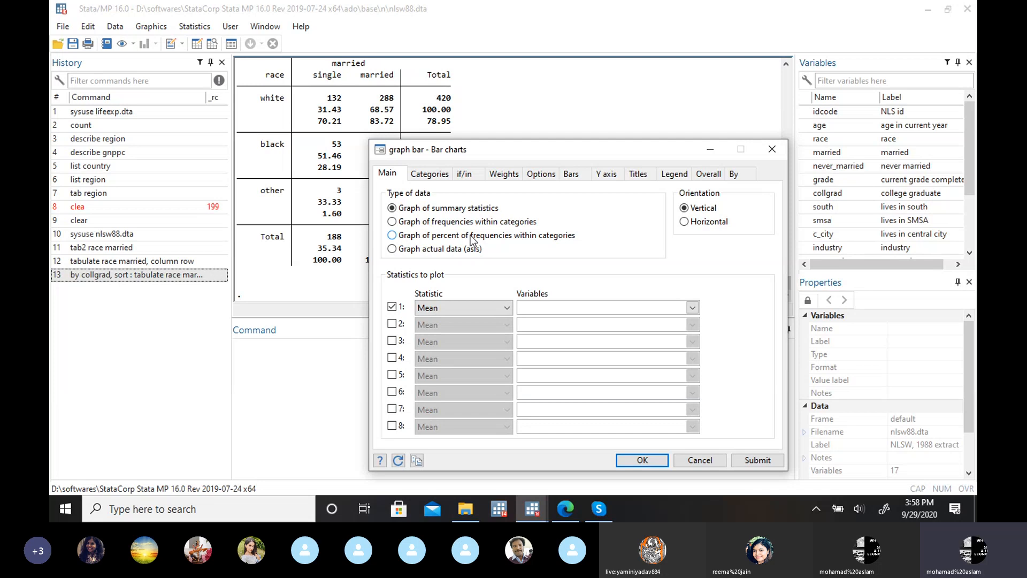
left_click(393, 235)
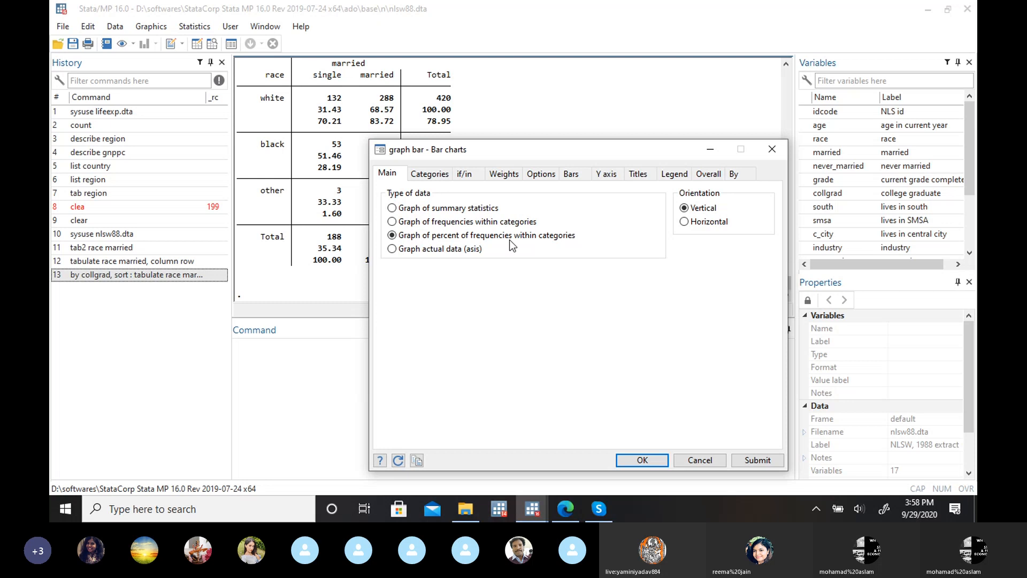
left_click(433, 175)
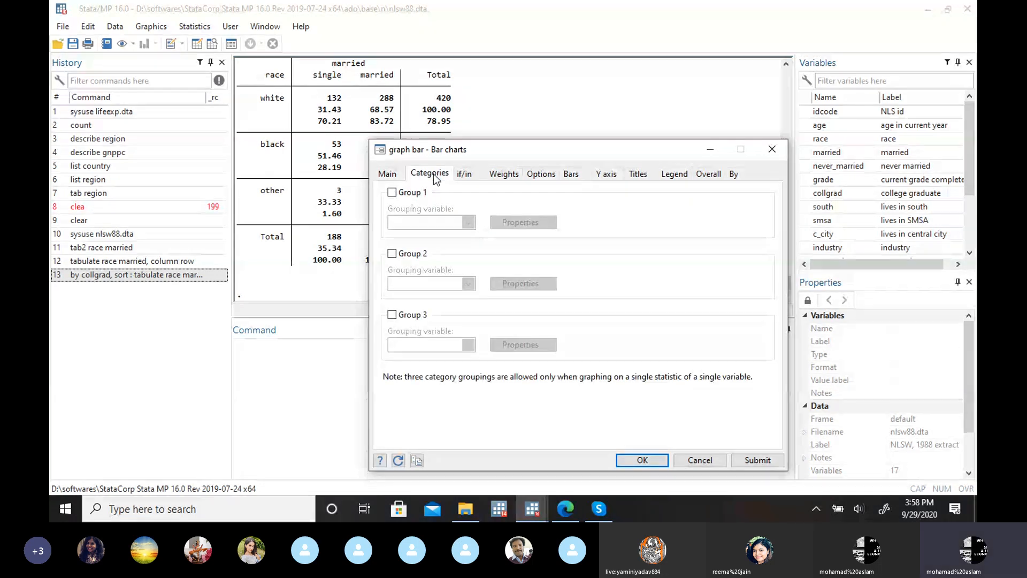
left_click(392, 192)
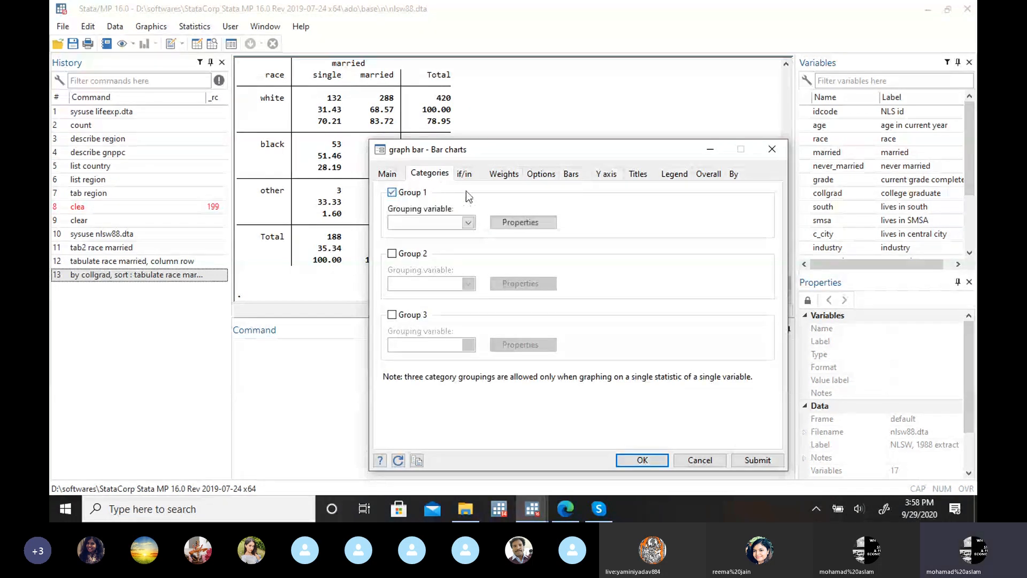
left_click(468, 222)
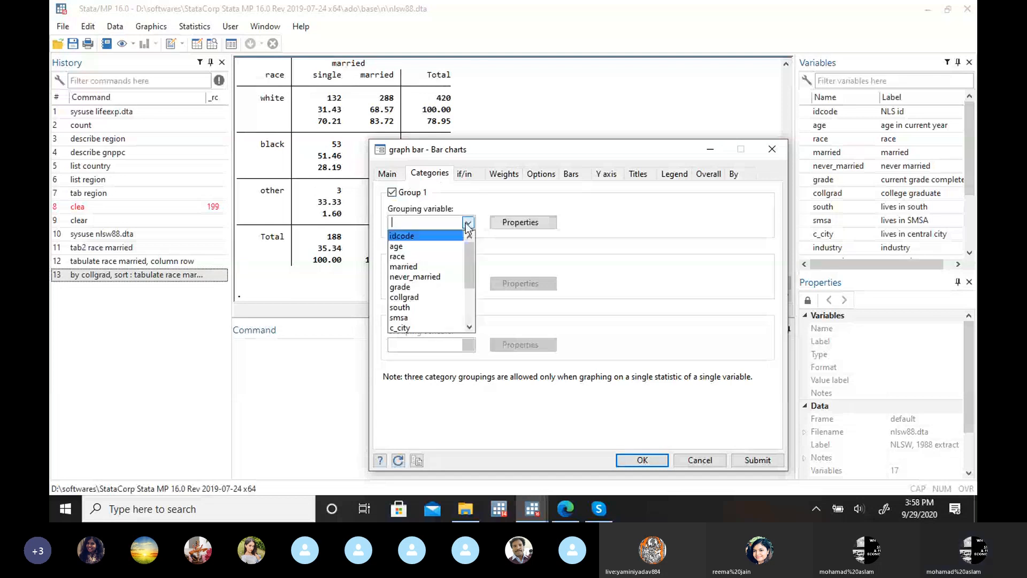
left_click(432, 293)
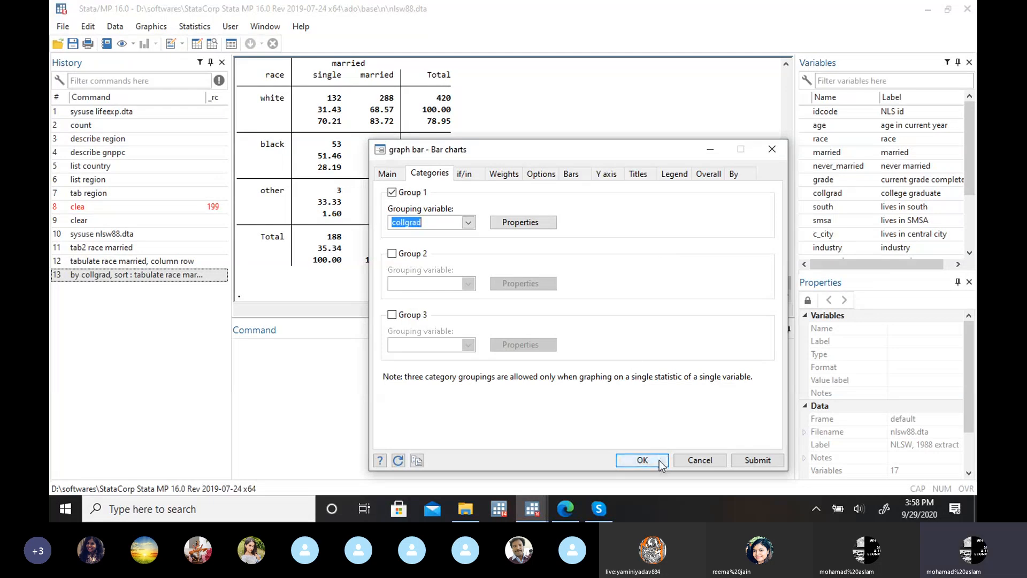
left_click(642, 460)
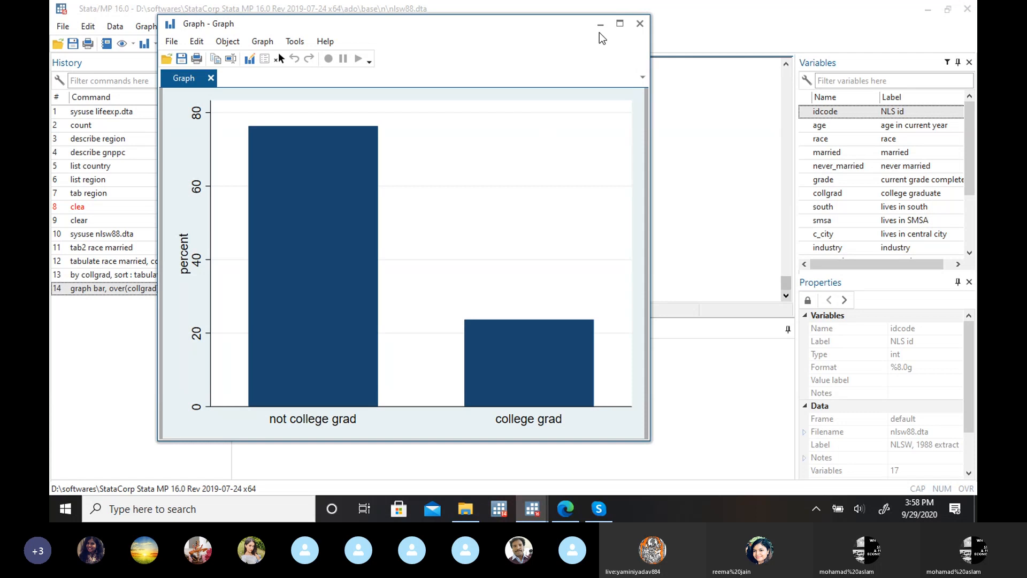
left_click(620, 24)
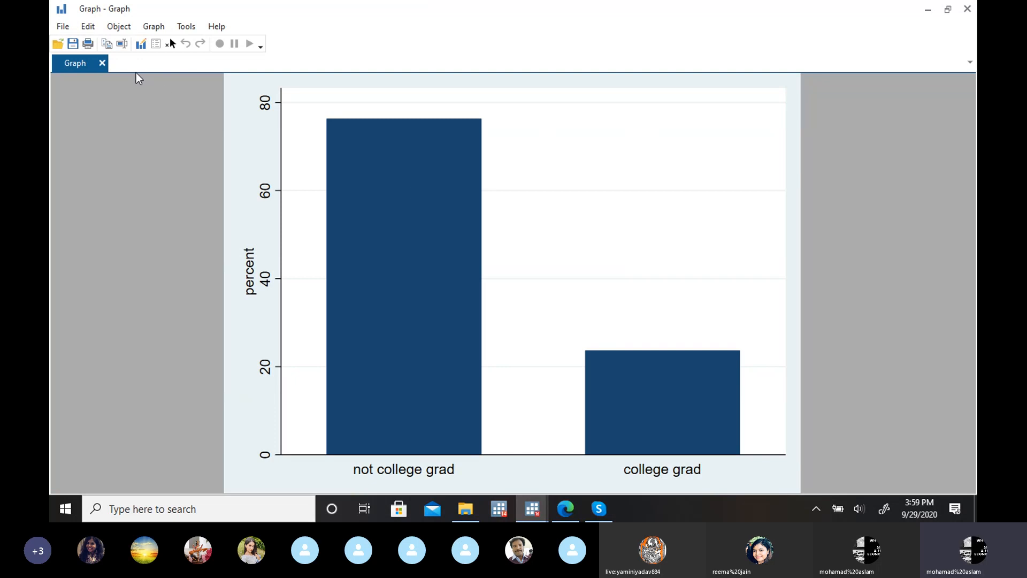
Step: Give the bar chart the title "collgrad" in the Graph Editor, and close the graph without saving it
left_click(140, 44)
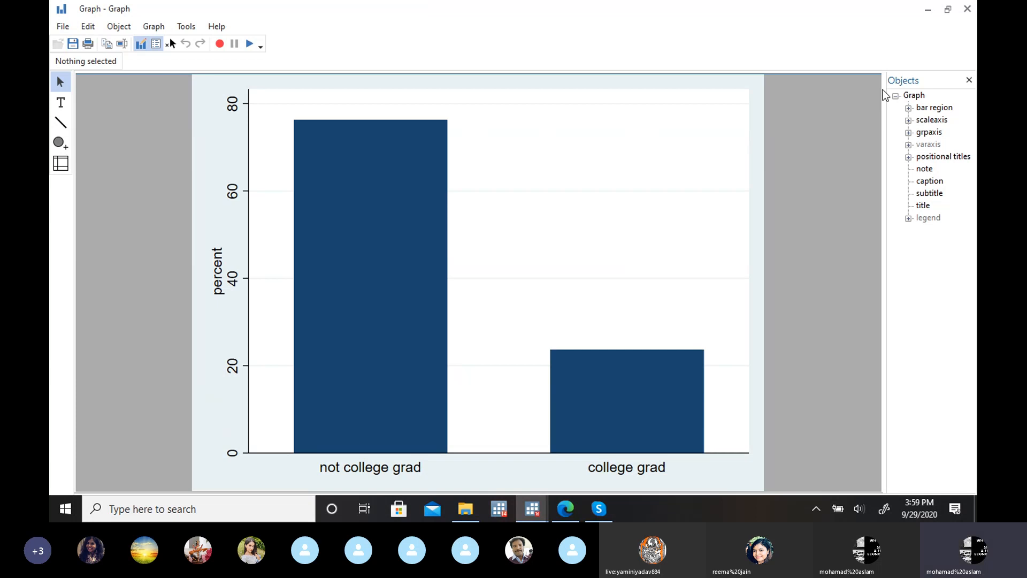
left_click(912, 96)
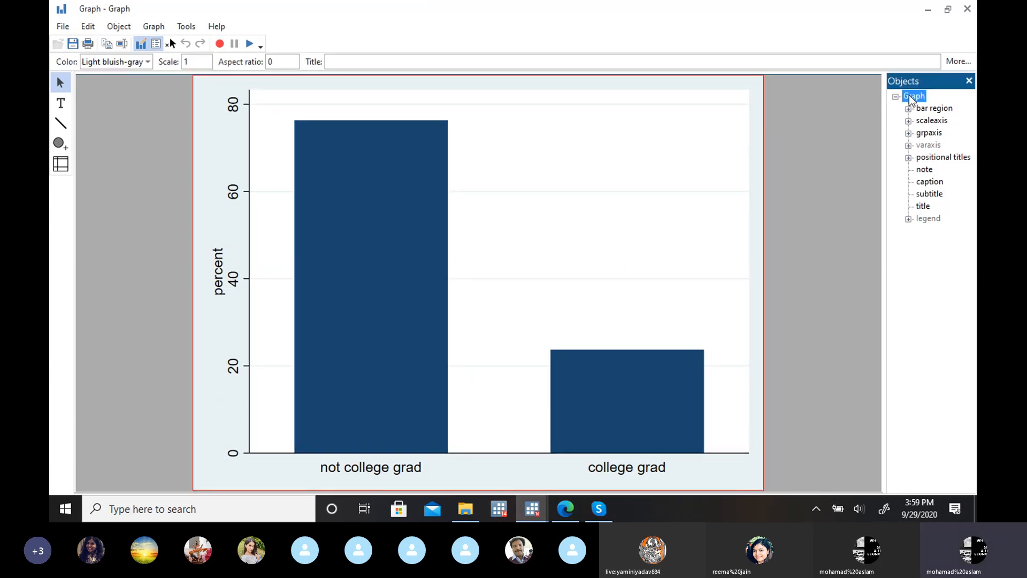
double_click(909, 96)
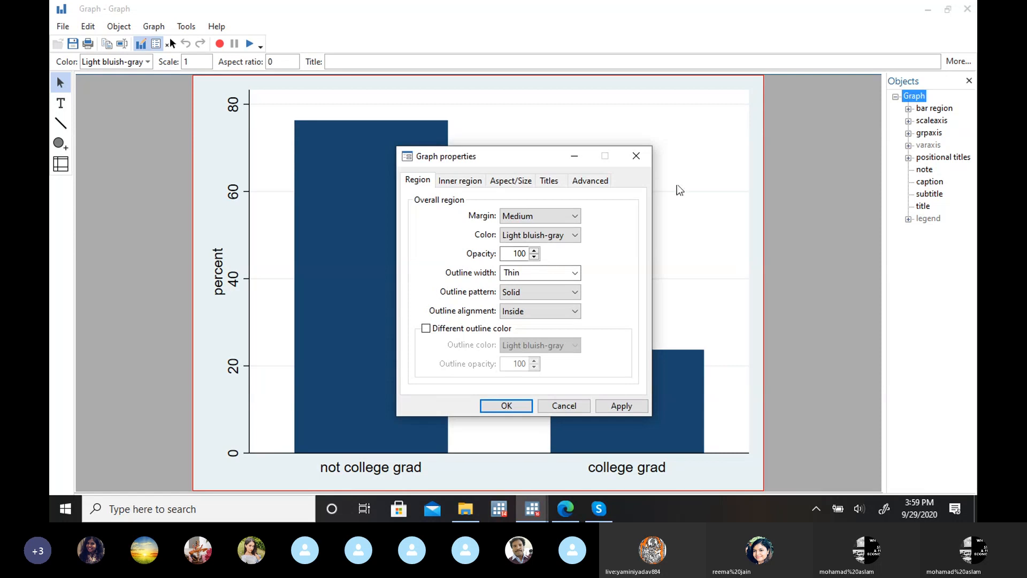
left_click(549, 181)
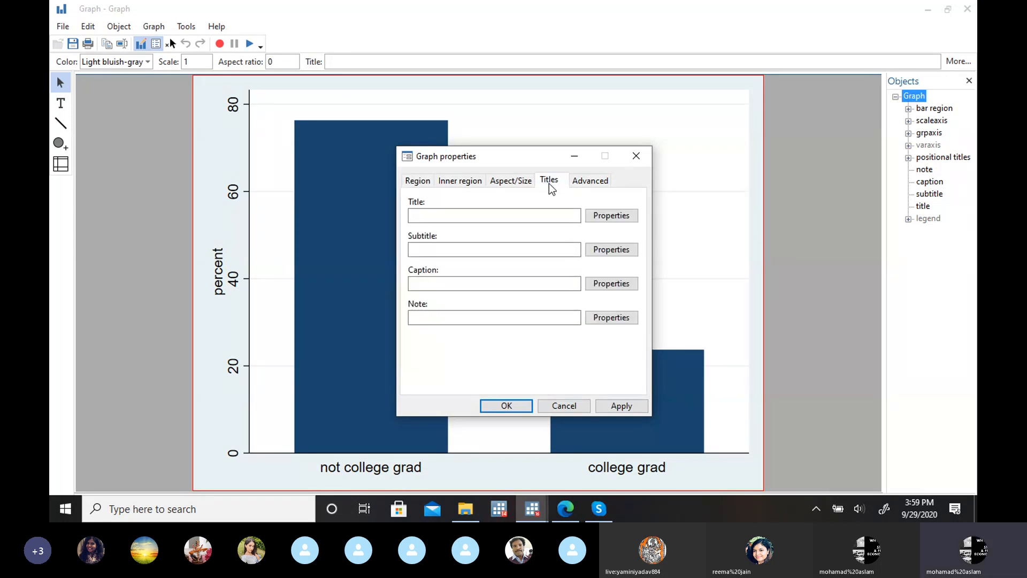
left_click(505, 212)
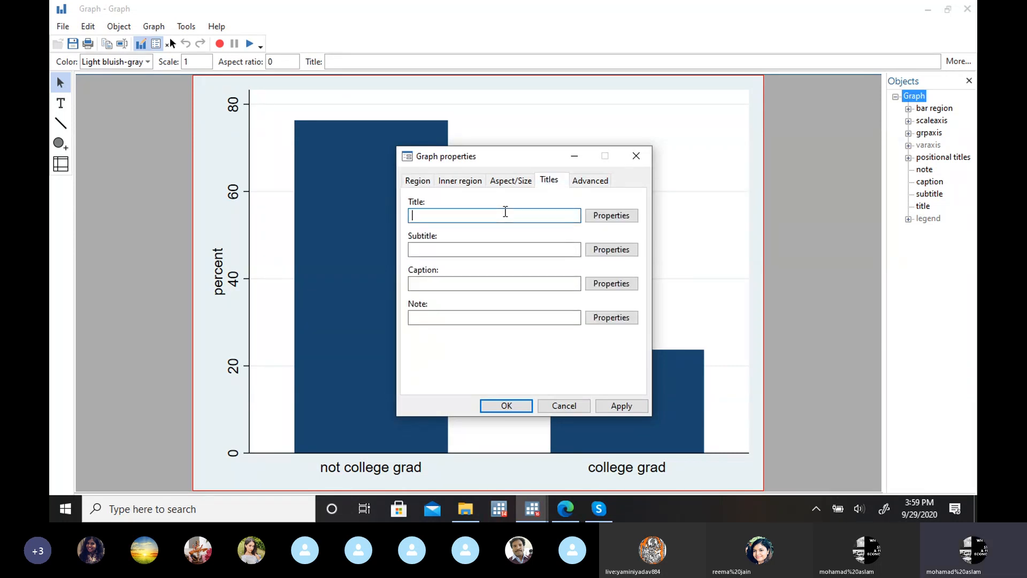
type("collgrad")
left_click(507, 406)
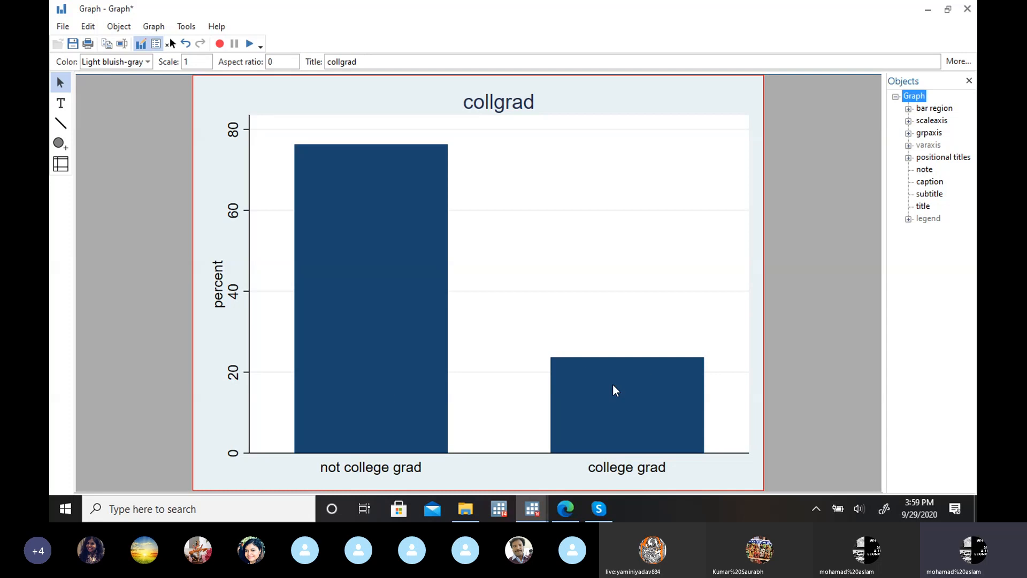
left_click(968, 10)
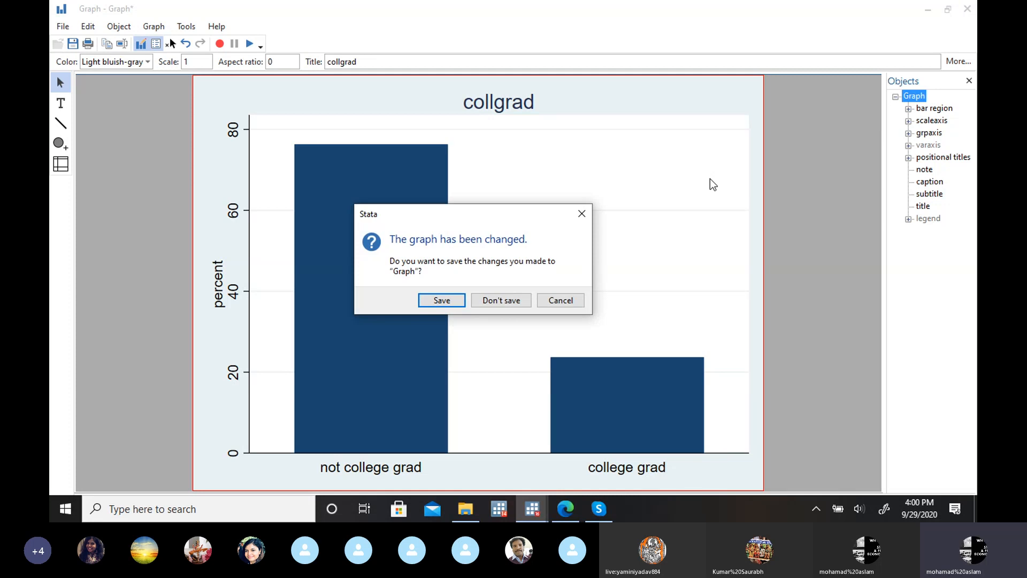
left_click(522, 296)
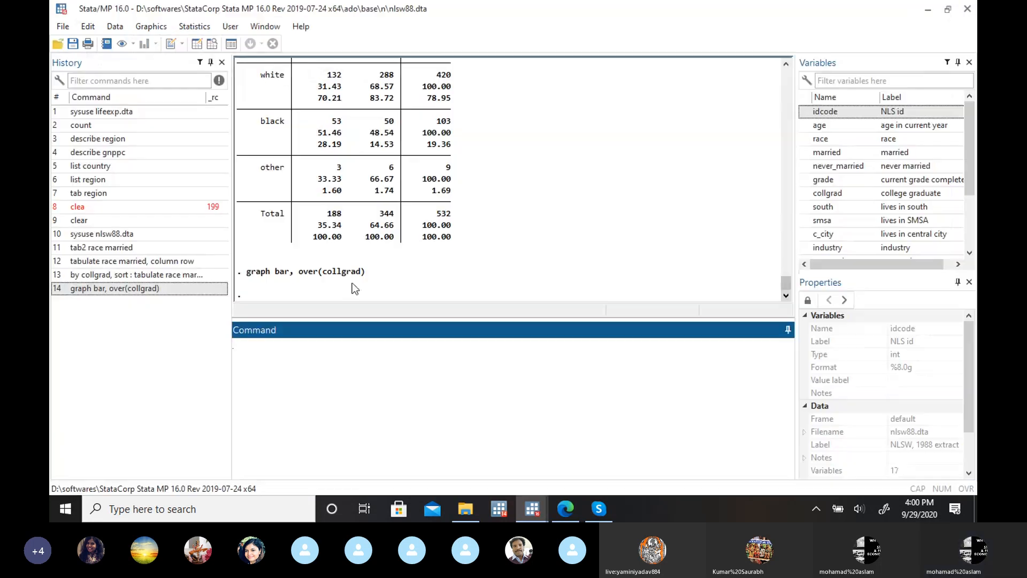
Step: Redraw the collgrad percentage bar chart with the bars labelled with bar height, view it in the Graph Editor and close it
left_click(151, 29)
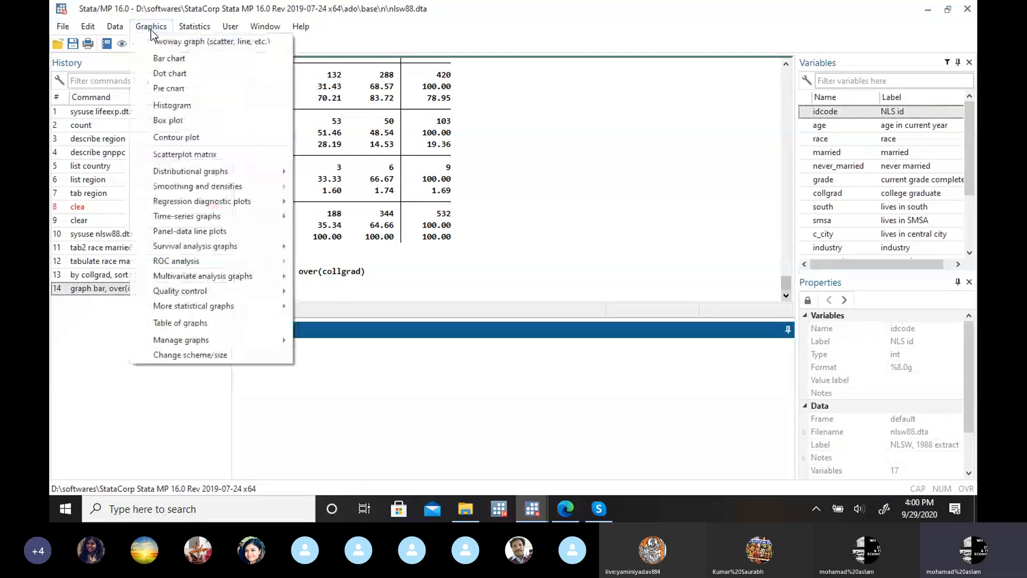
left_click(184, 61)
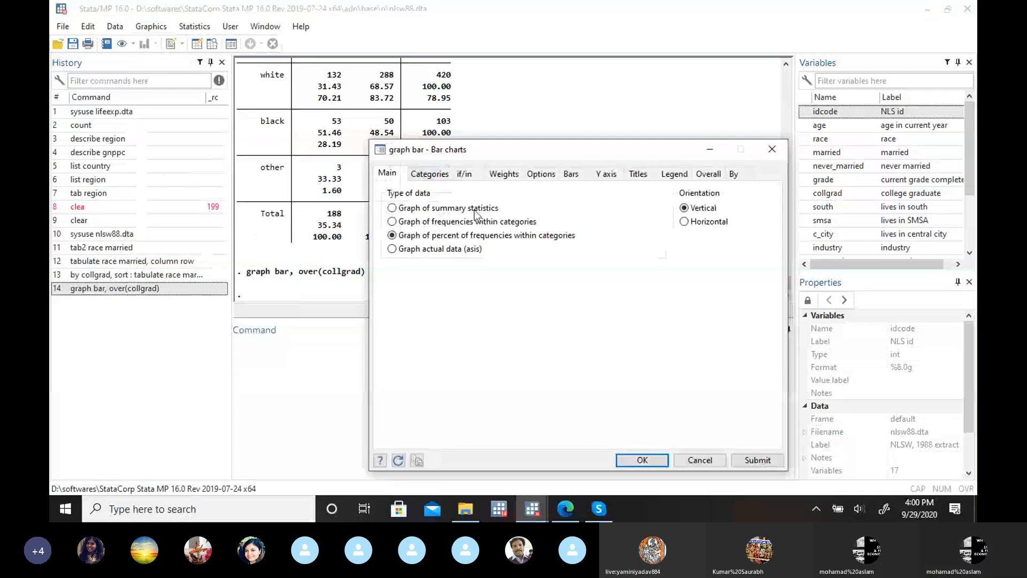
left_click(431, 173)
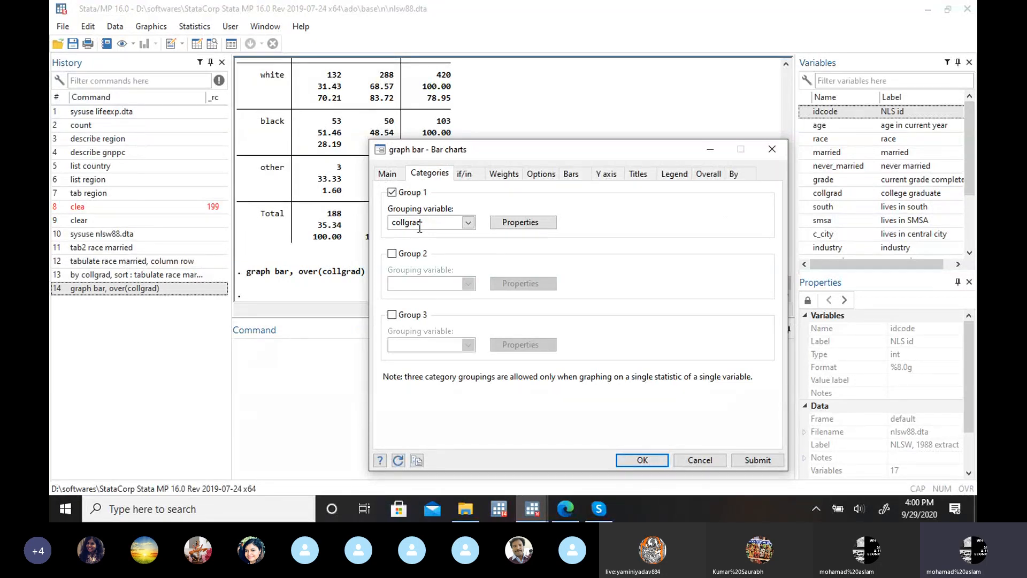
left_click(576, 175)
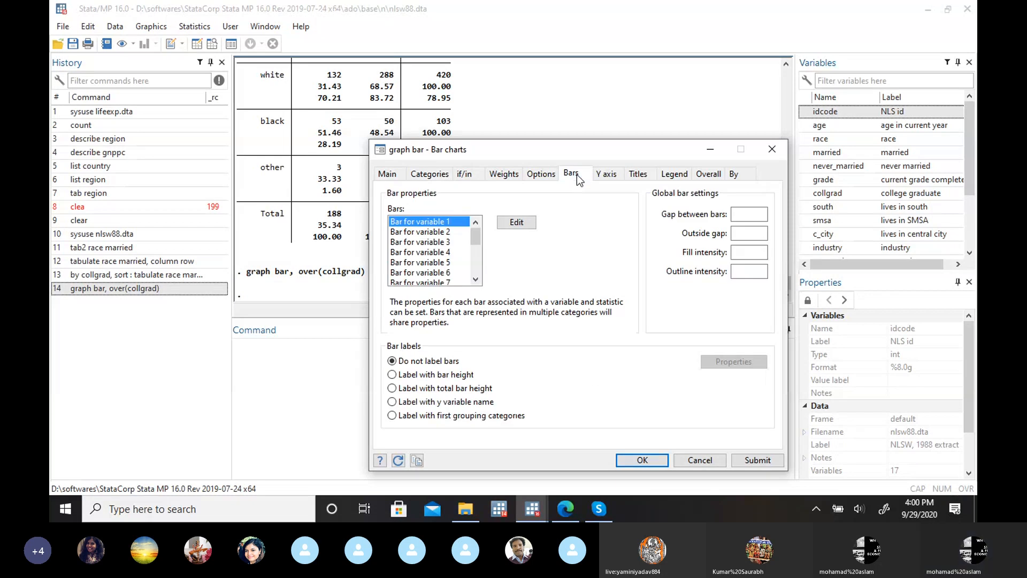
left_click(393, 375)
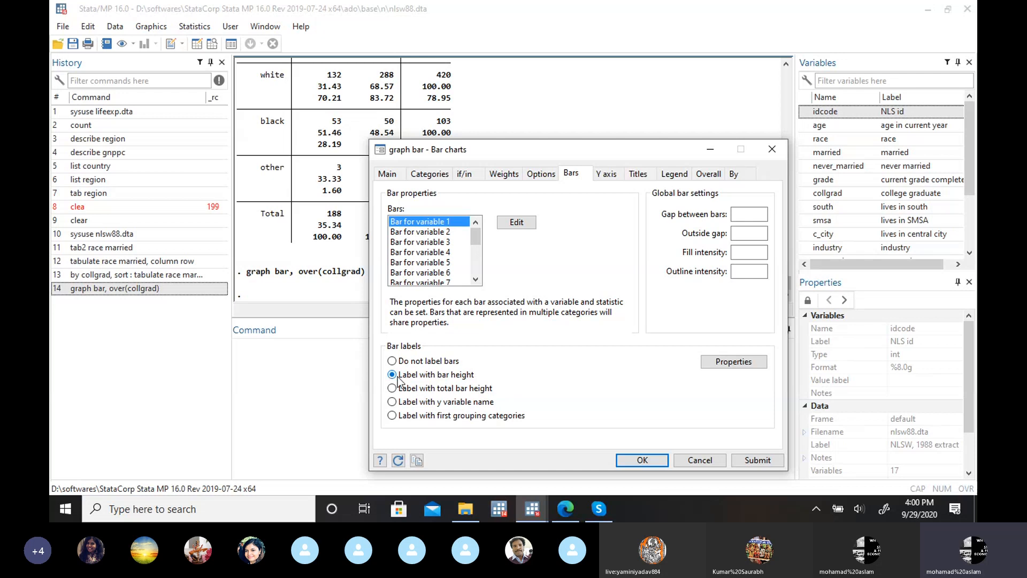
left_click(640, 460)
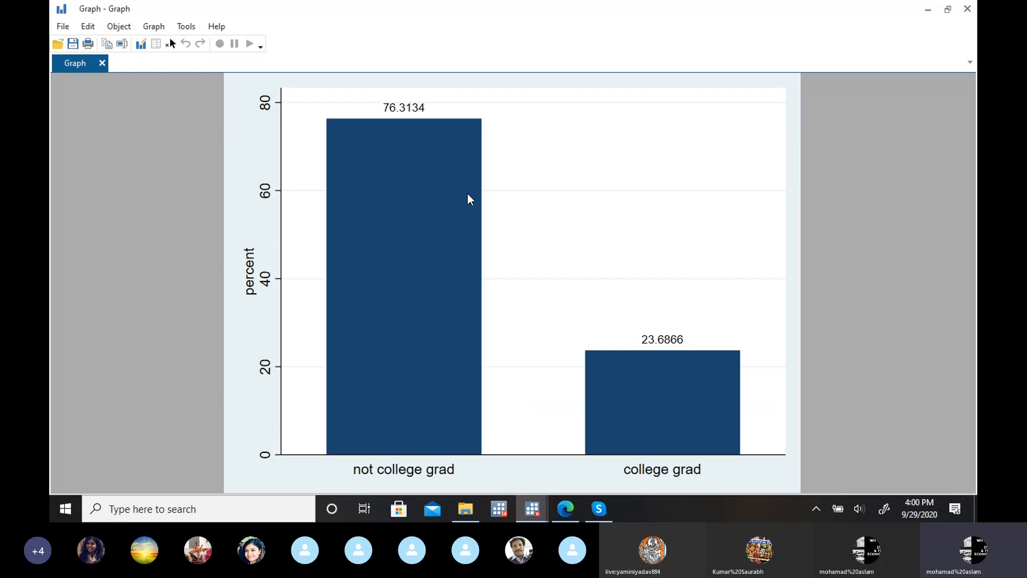
left_click(140, 43)
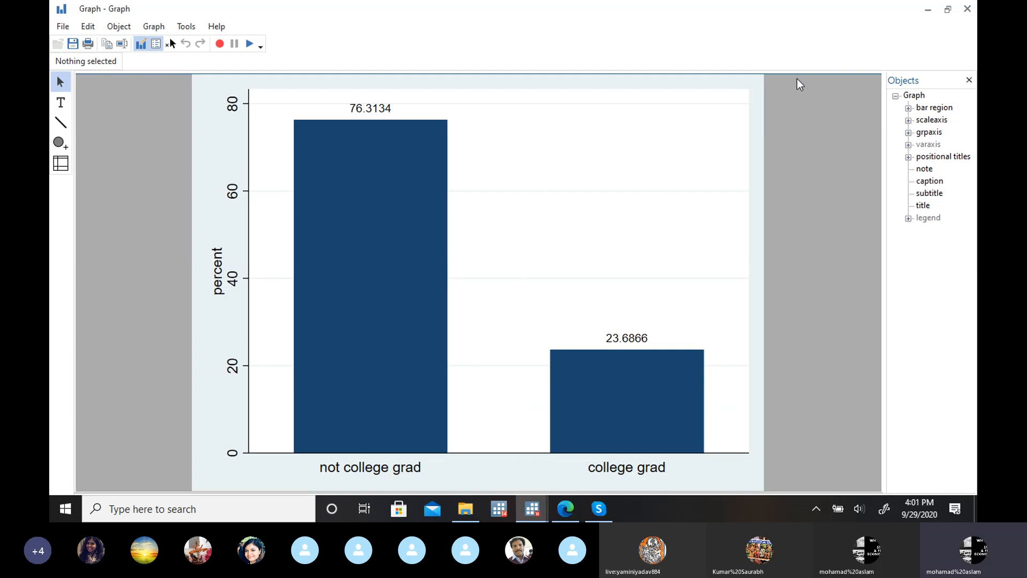
left_click(967, 8)
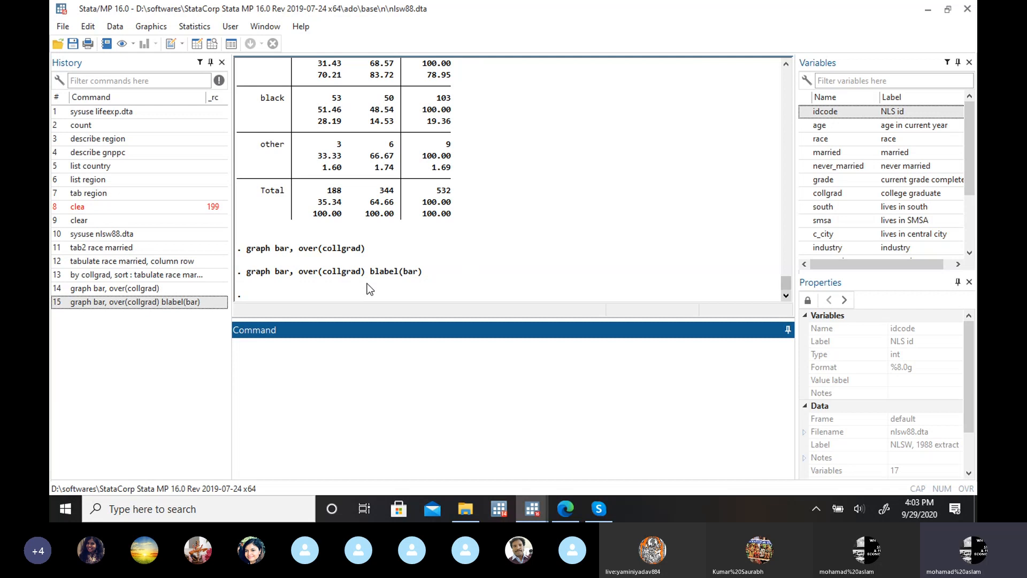
Step: Draw the percentage bar chart with race added as the second grouping variable beside collgrad, keeping the bar-height labels
left_click(154, 28)
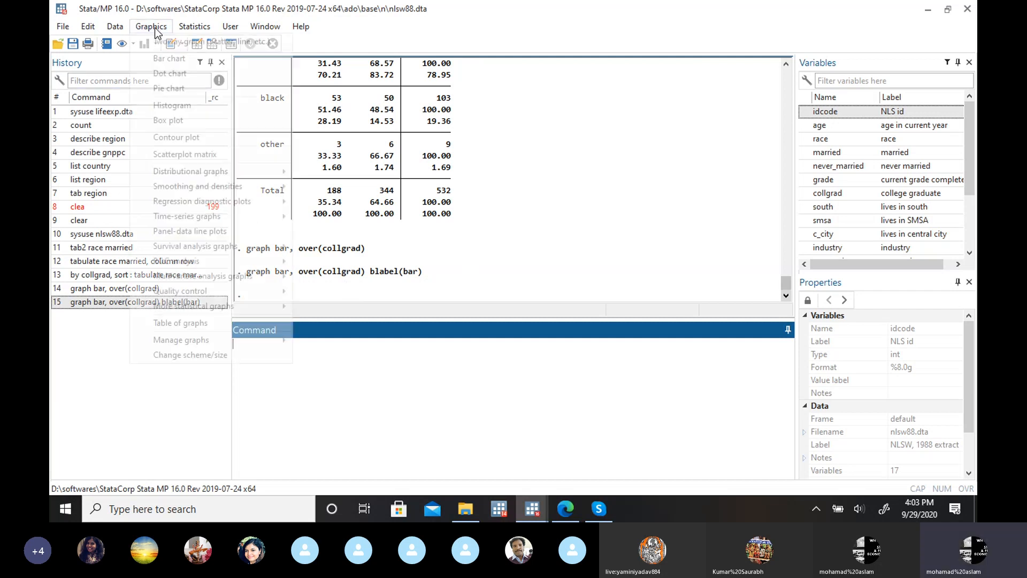
left_click(196, 59)
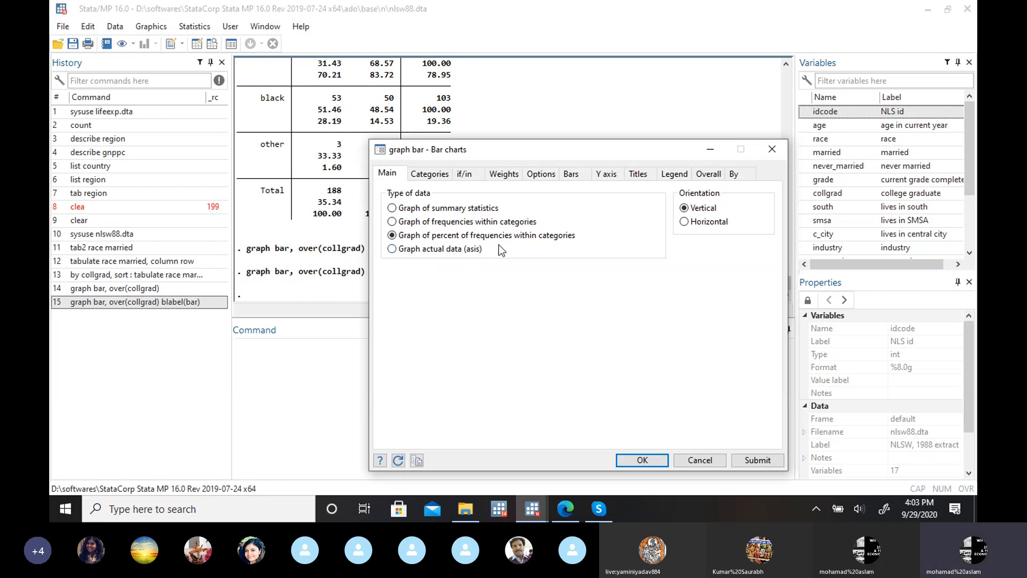
left_click(435, 175)
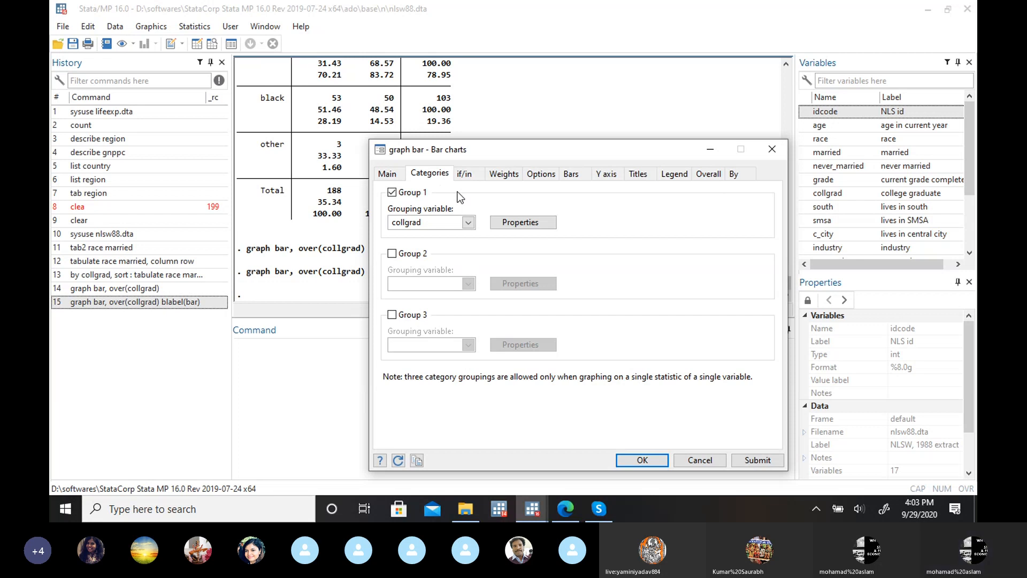
left_click(392, 254)
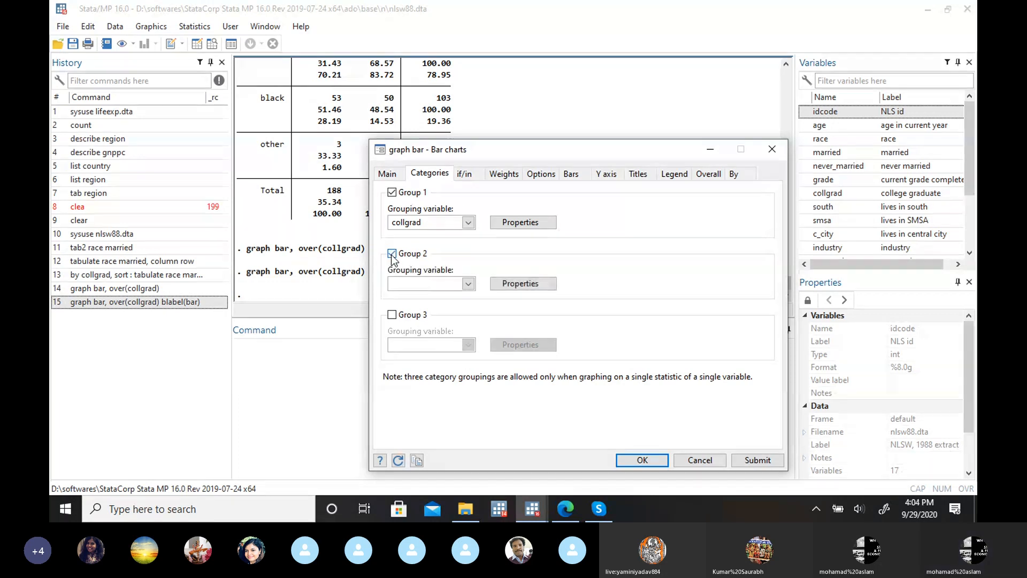
left_click(468, 284)
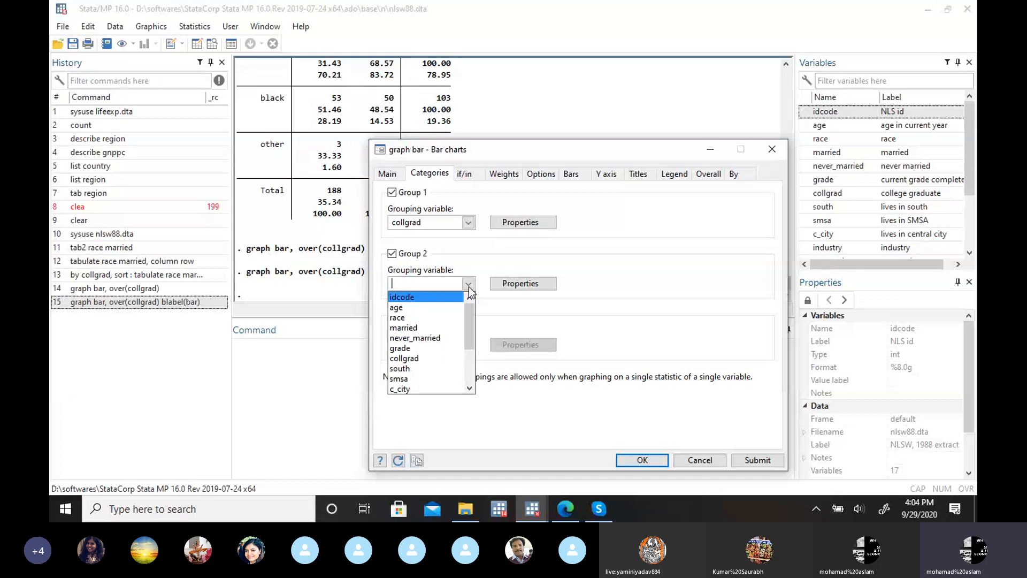
left_click(425, 318)
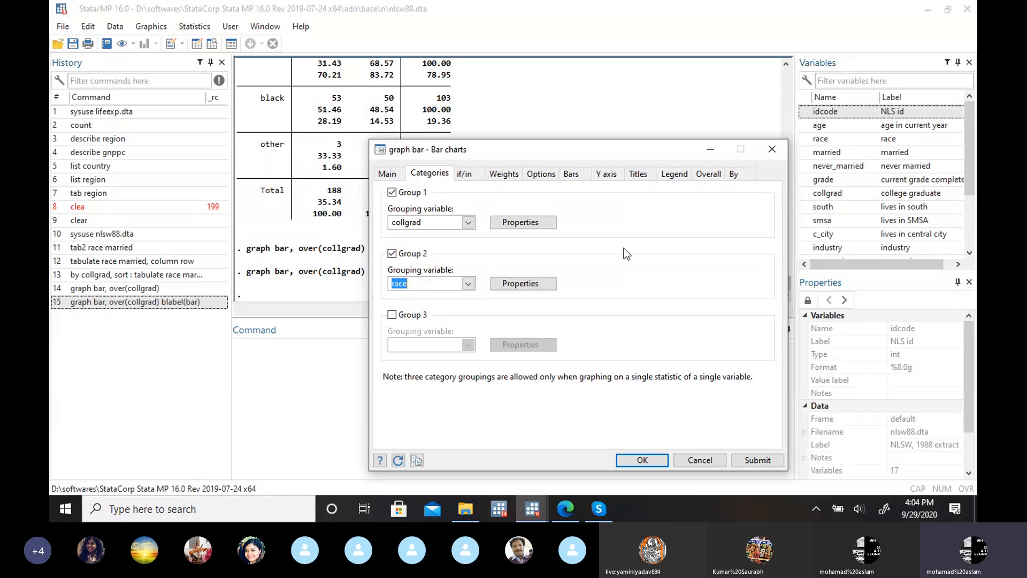
left_click(571, 174)
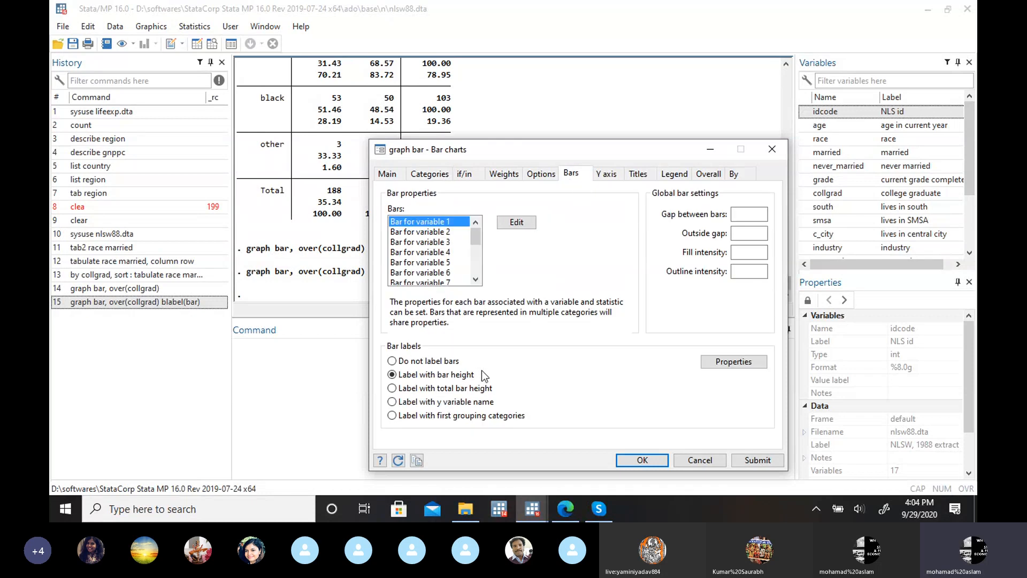
left_click(430, 174)
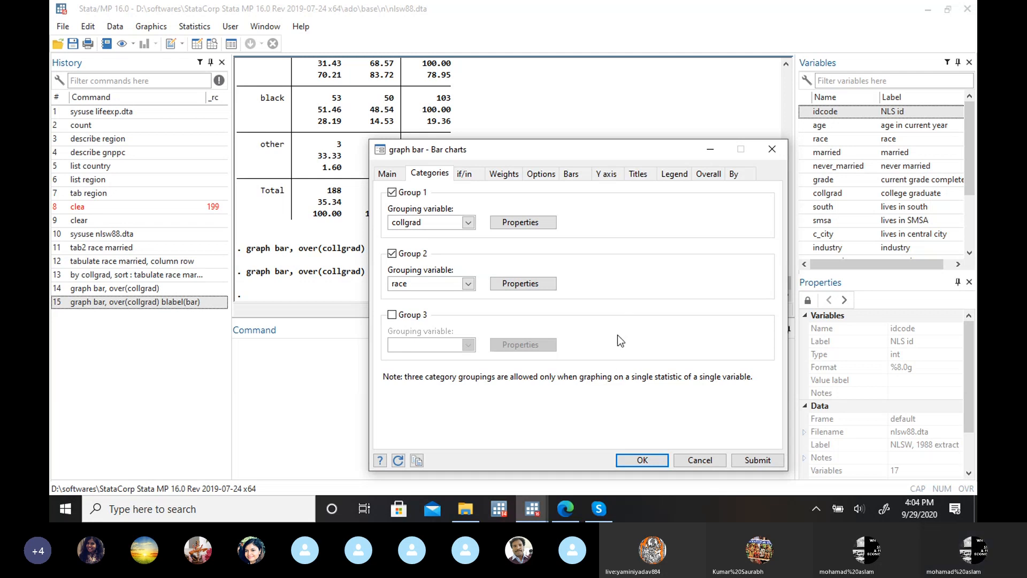
left_click(635, 459)
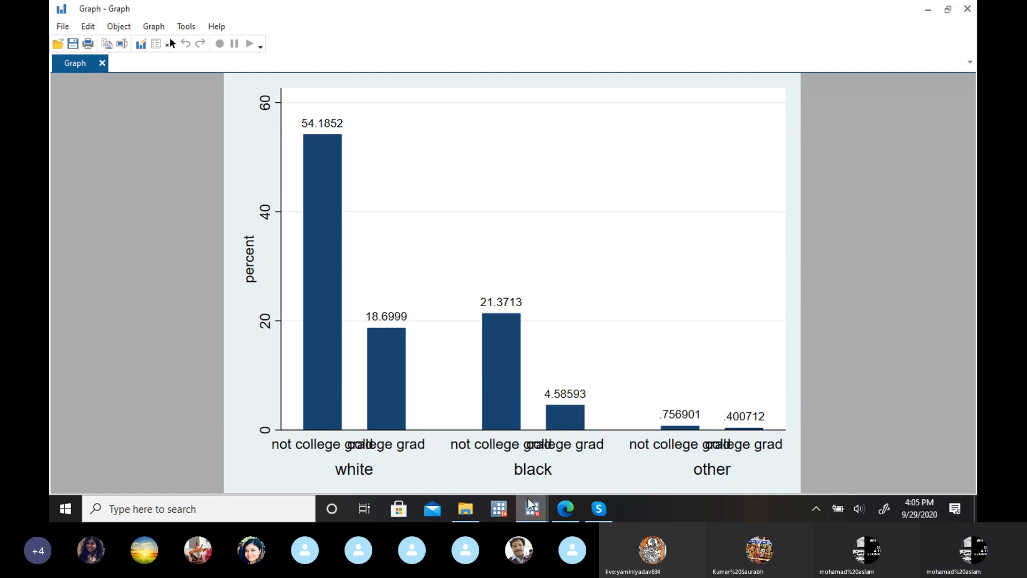
Step: Return to the main Stata window and remove race as the second grouping variable in the bar chart settings
mouse_move(530, 502)
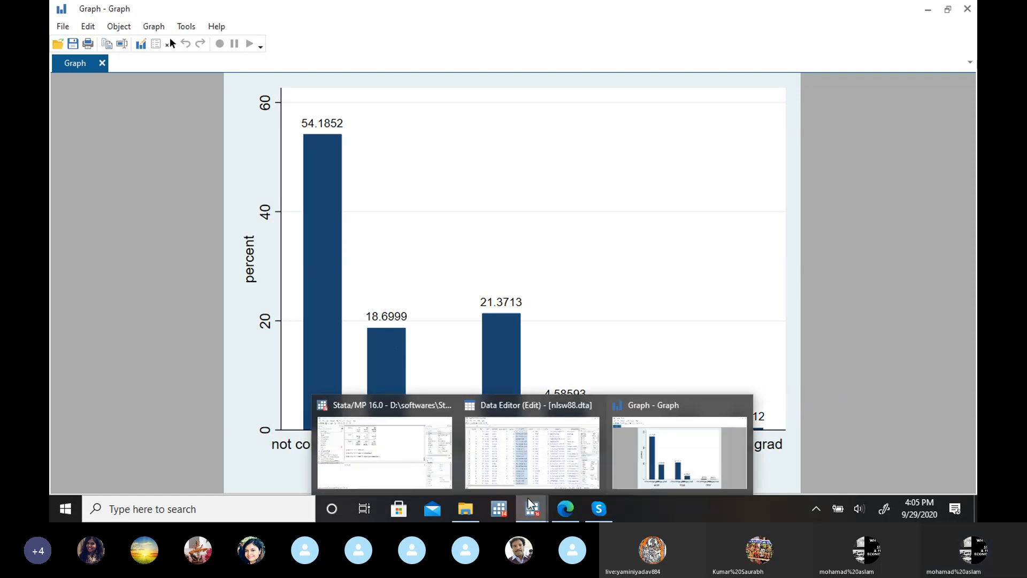
left_click(420, 455)
left_click(194, 26)
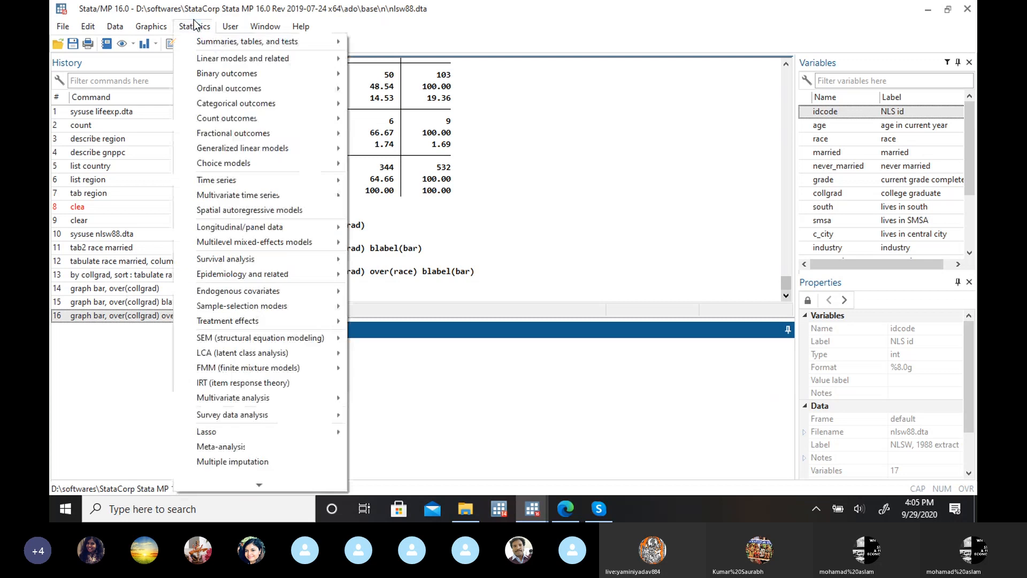
mouse_move(167, 29)
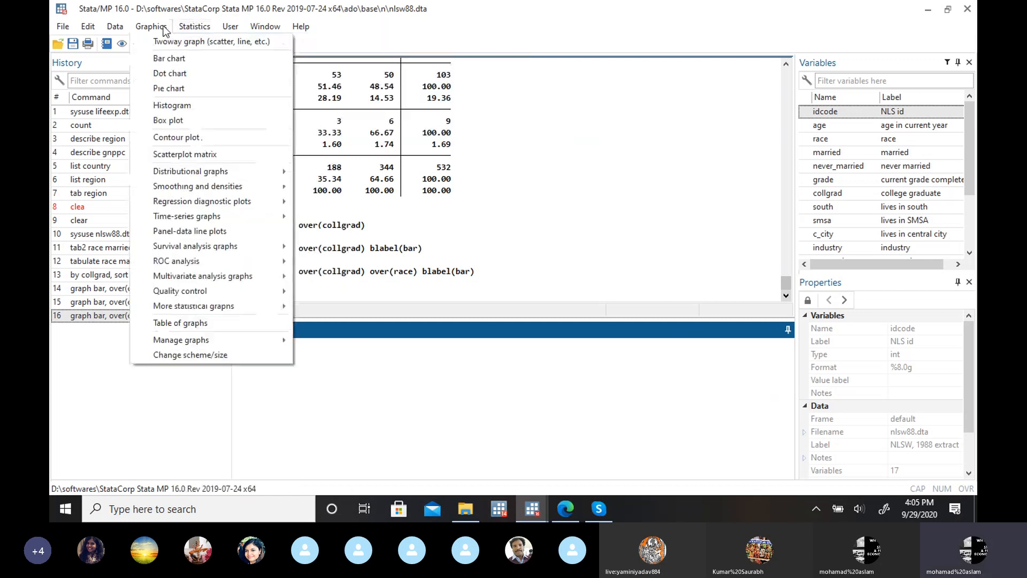
left_click(174, 59)
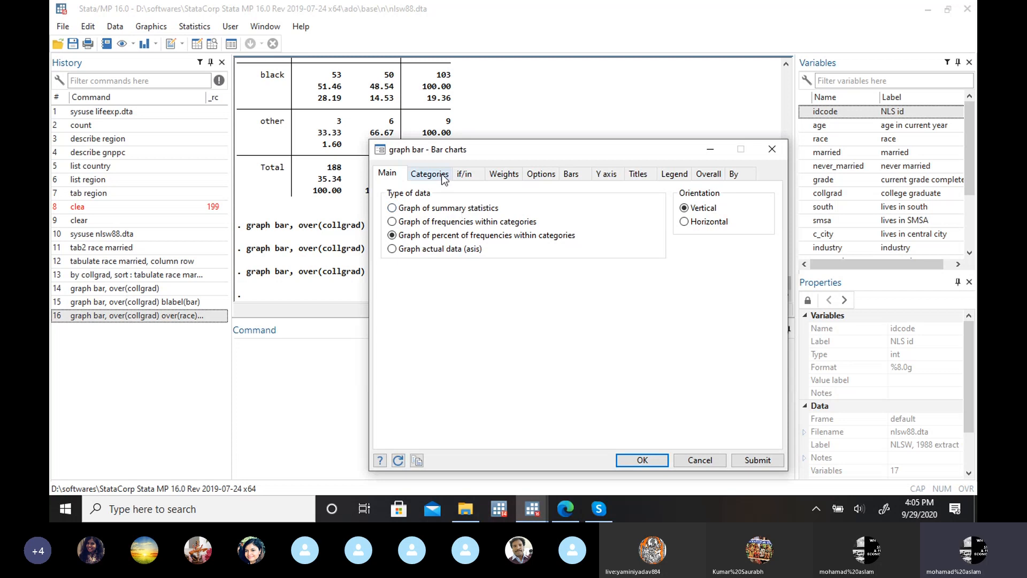
left_click(442, 177)
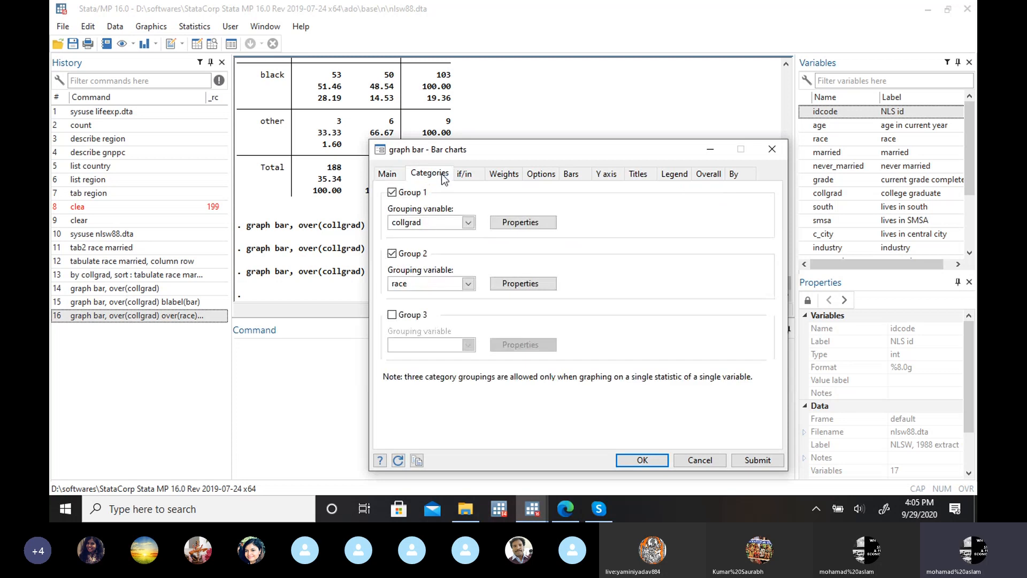
left_click(391, 254)
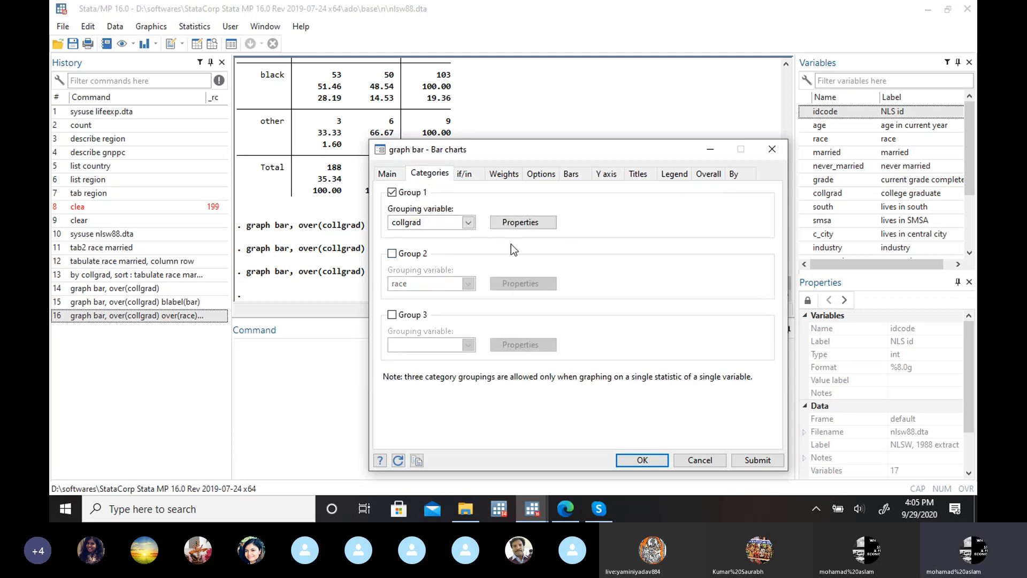
Step: Draw the collgrad percentage bar chart as separate subgraphs for each value of race and view the resulting graph
left_click(736, 172)
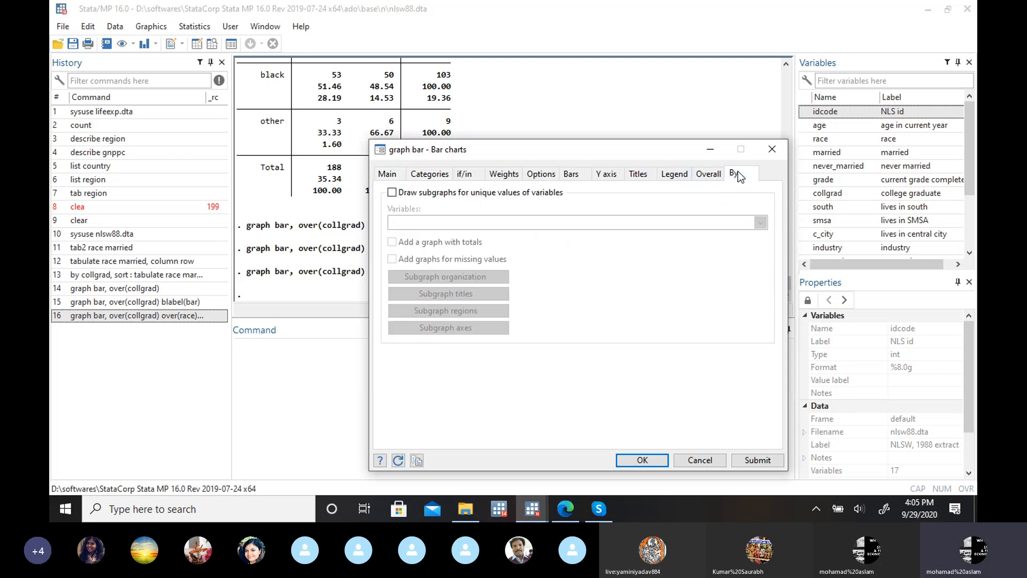
left_click(395, 191)
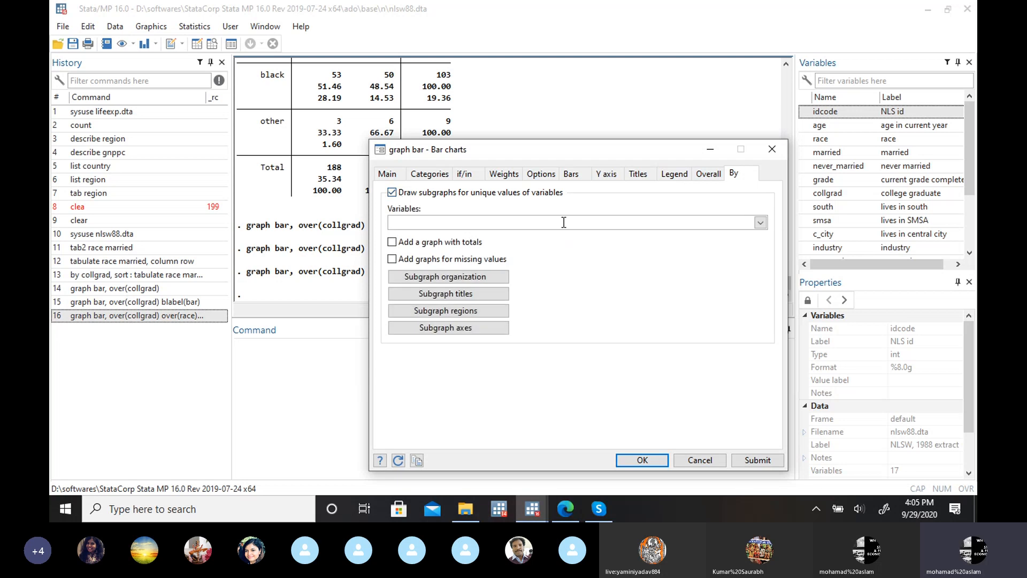
left_click(759, 222)
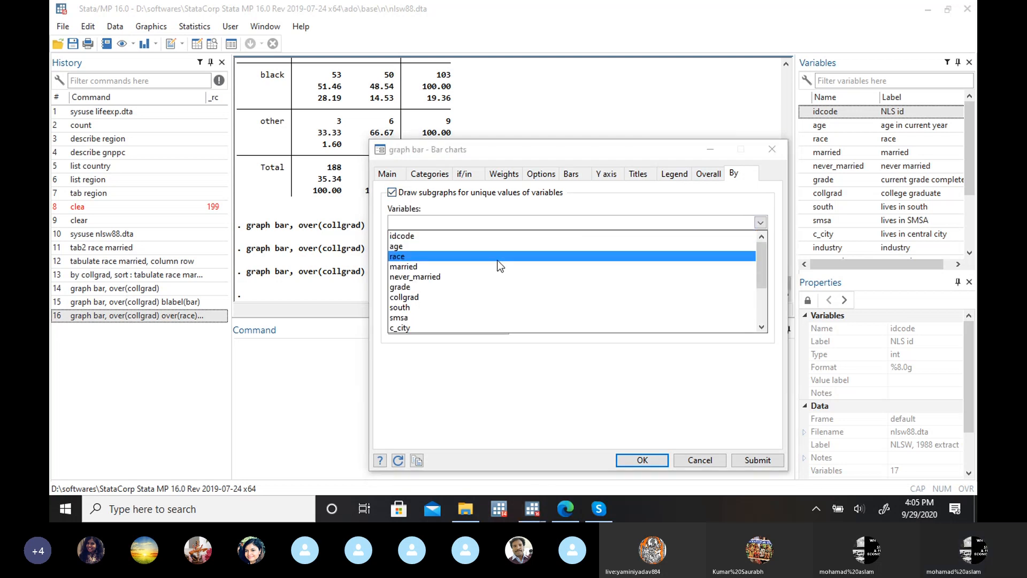
left_click(482, 256)
left_click(609, 201)
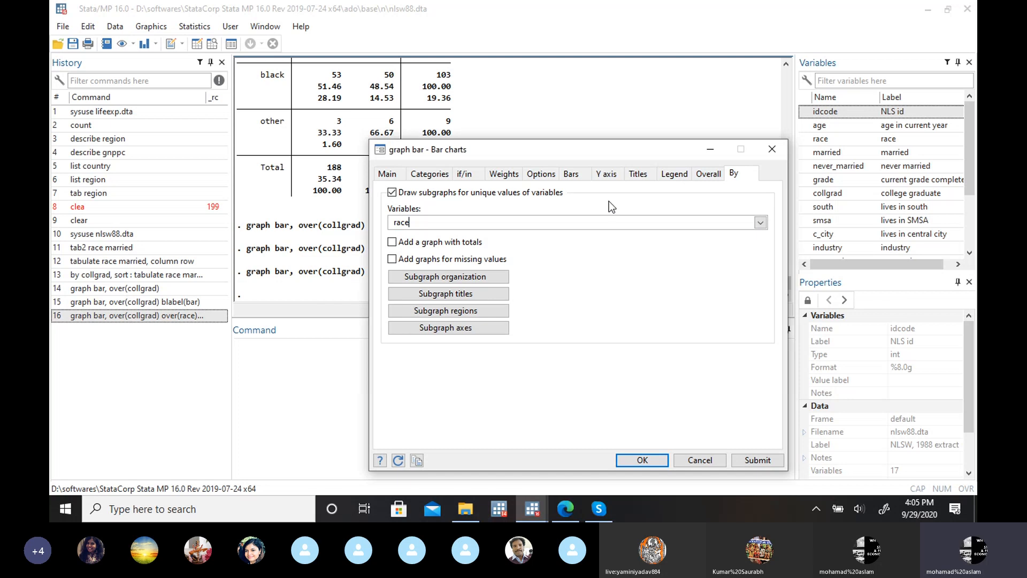
left_click(649, 460)
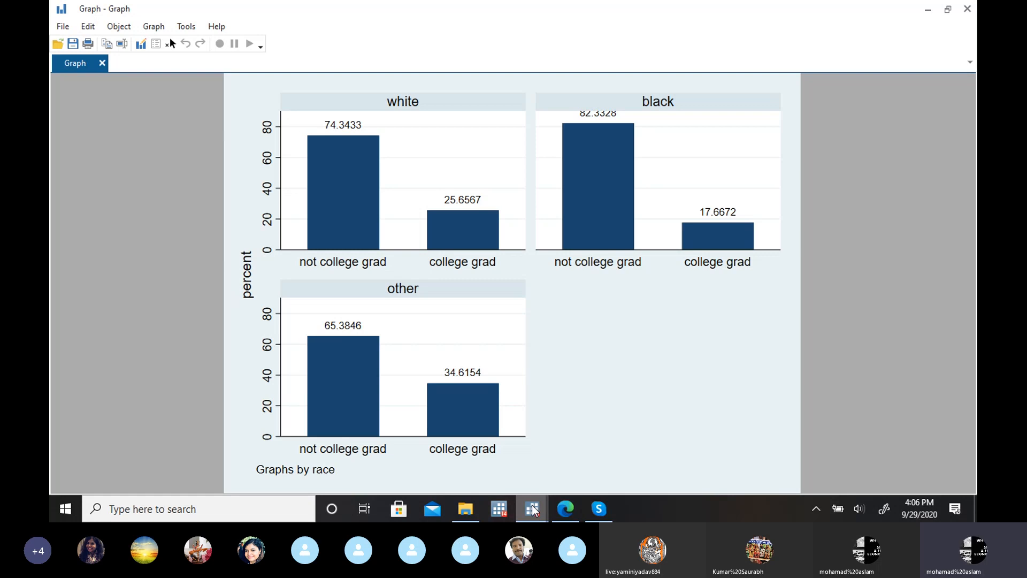
mouse_move(534, 510)
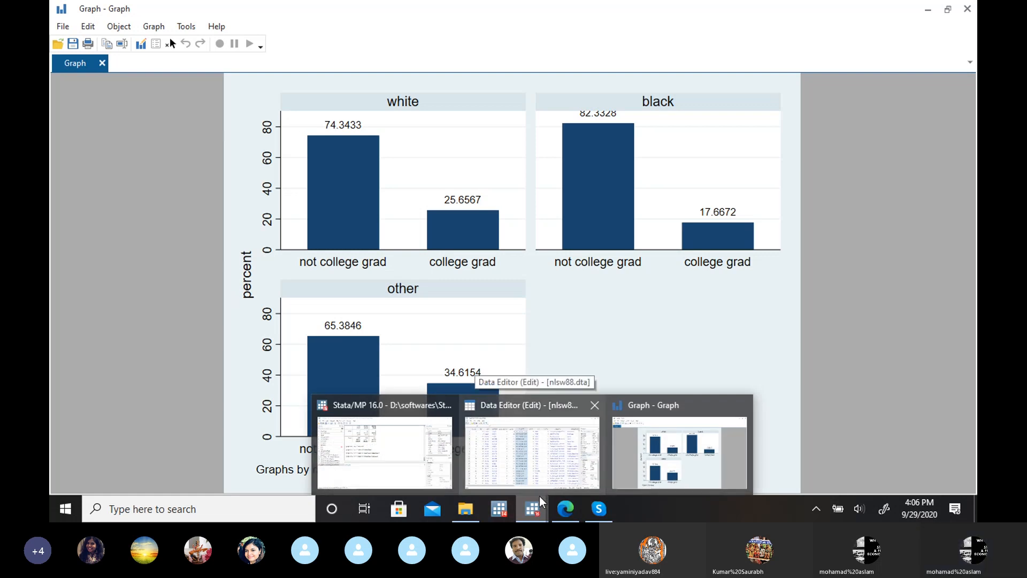
left_click(701, 406)
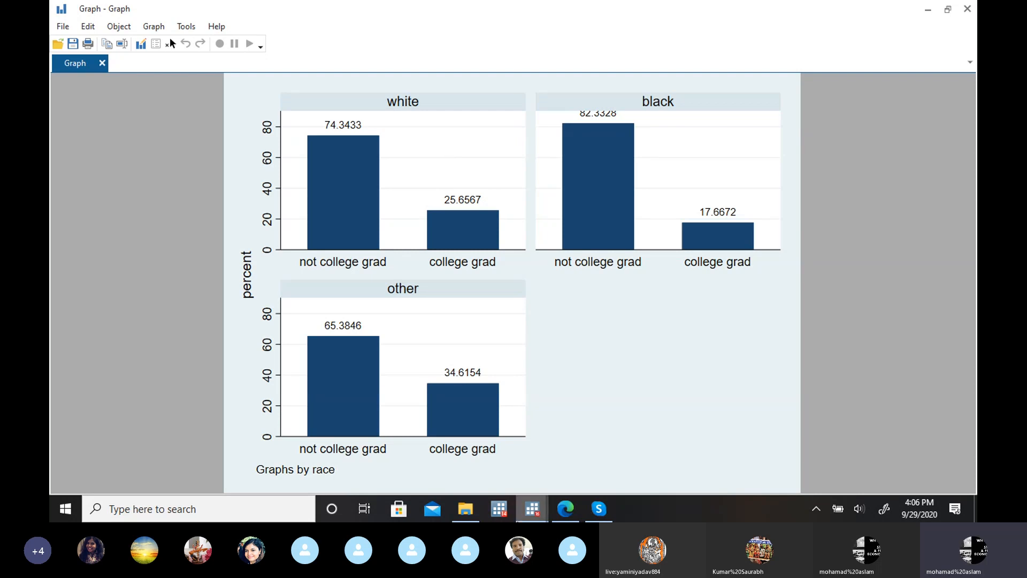
Step: Rerun the earlier command graph bar, over(collgrad) over(race) blabel(bar) from the main Stata window, and close its graph
mouse_move(532, 509)
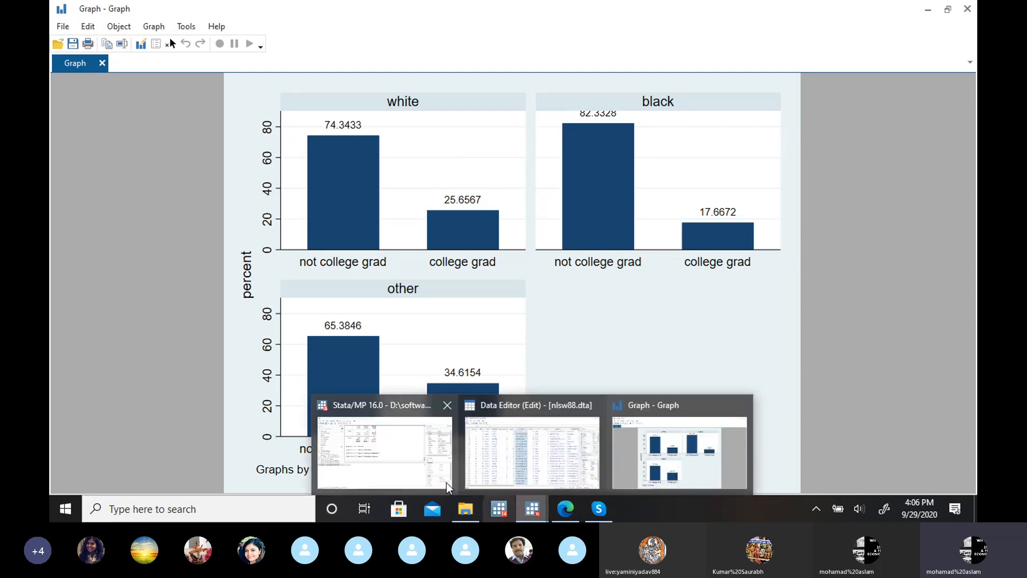
left_click(399, 468)
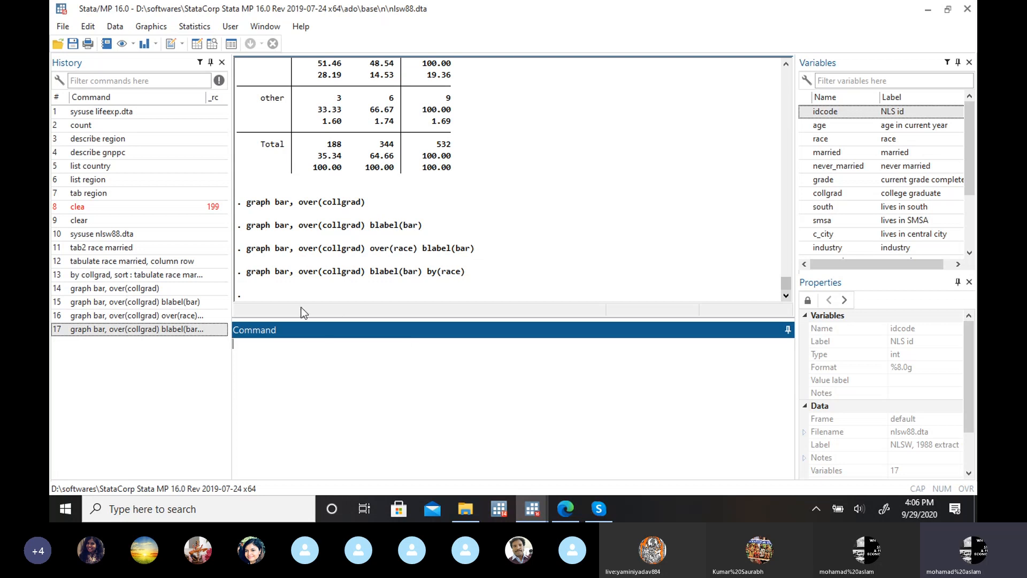
left_click(202, 317)
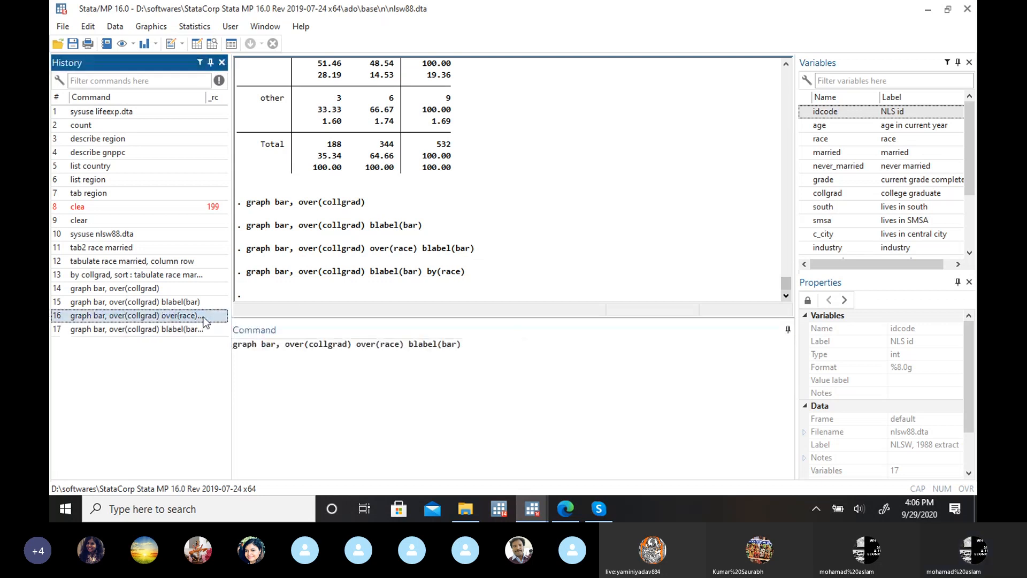
left_click(494, 346)
key("Return")
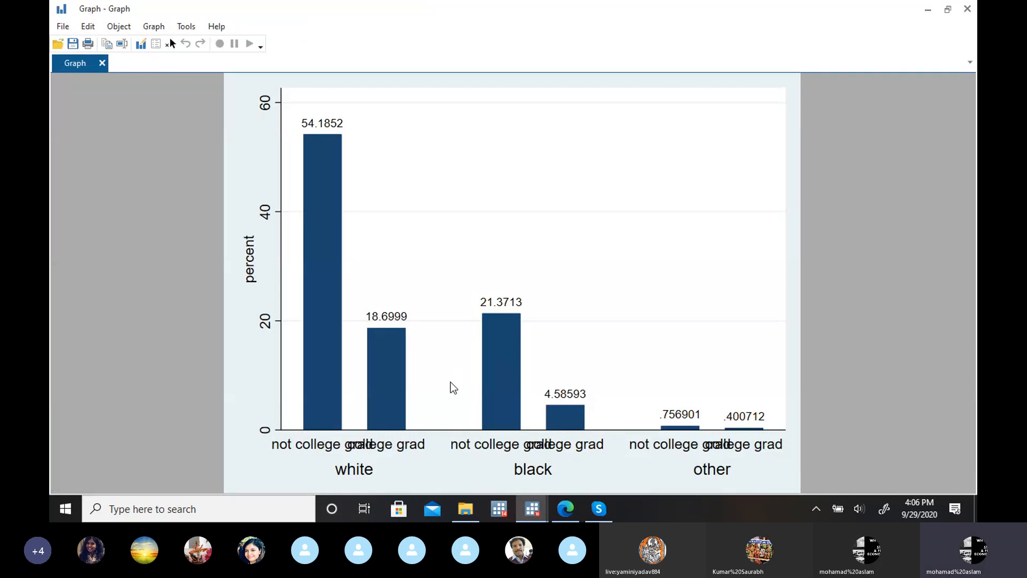
left_click(968, 9)
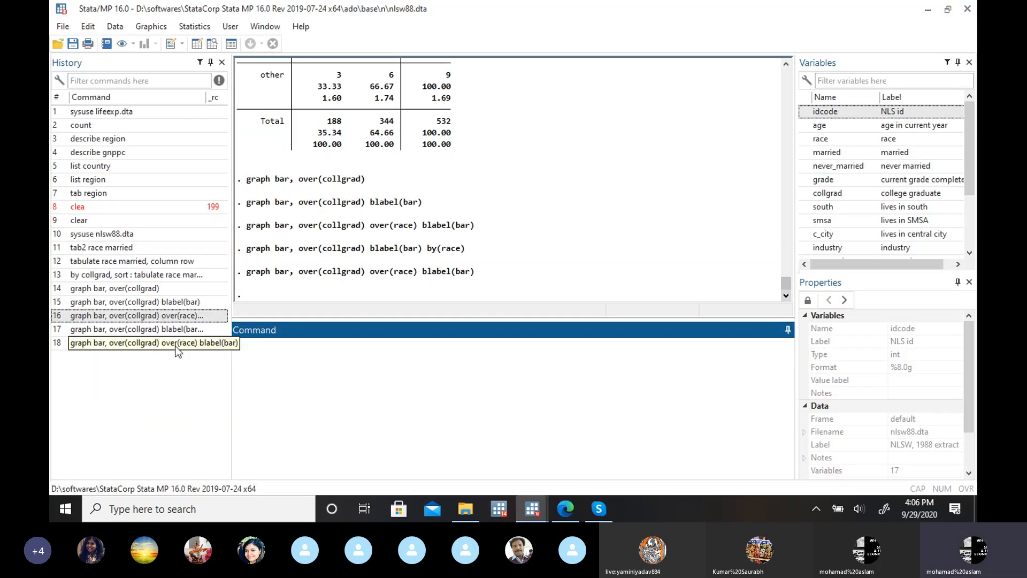
Step: Rerun the earlier command graph bar, over(collgrad) blabel(bar) by(race), view the subgraphs and minimize the graph window
left_click(177, 329)
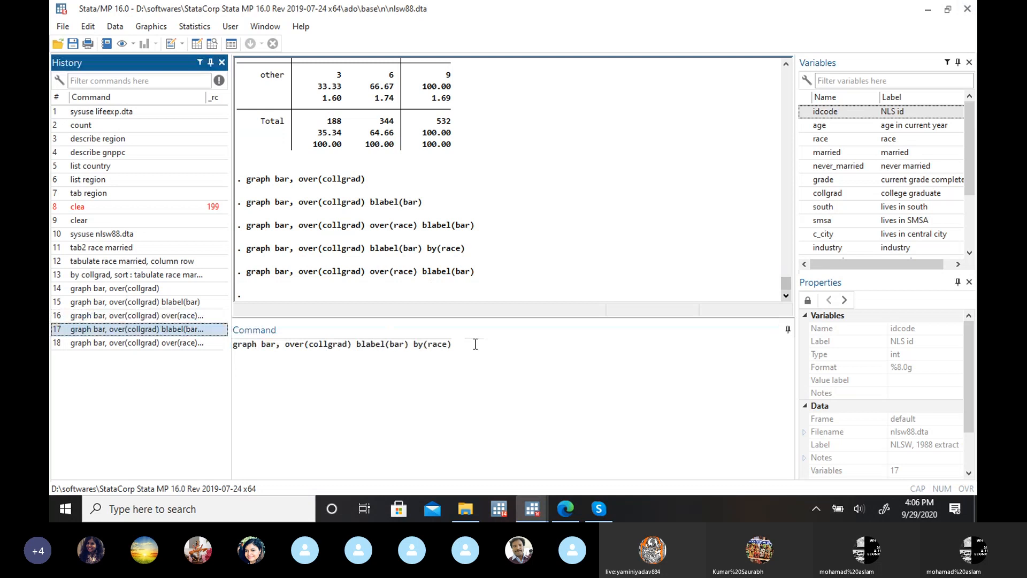
key("Return")
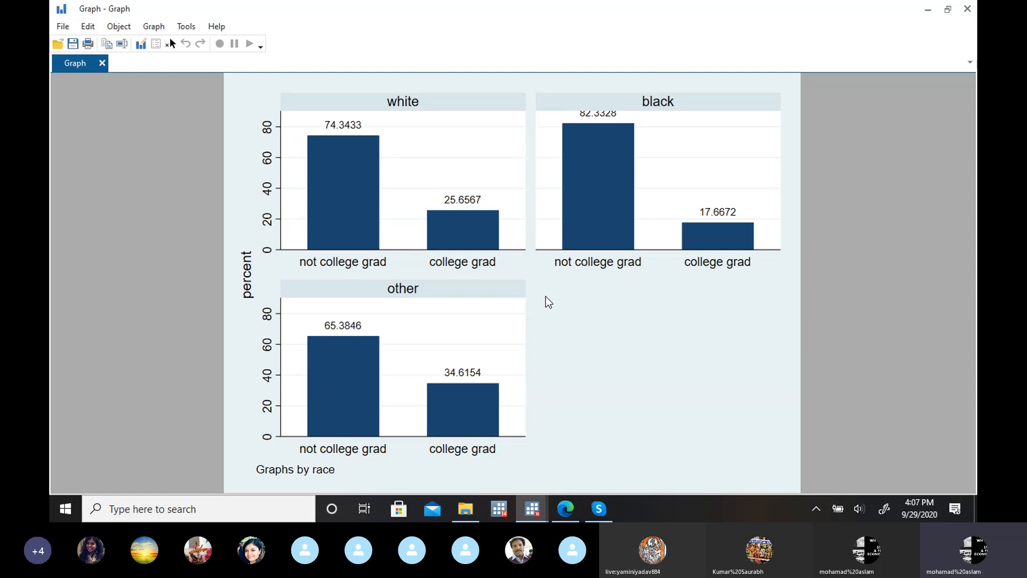
left_click(927, 9)
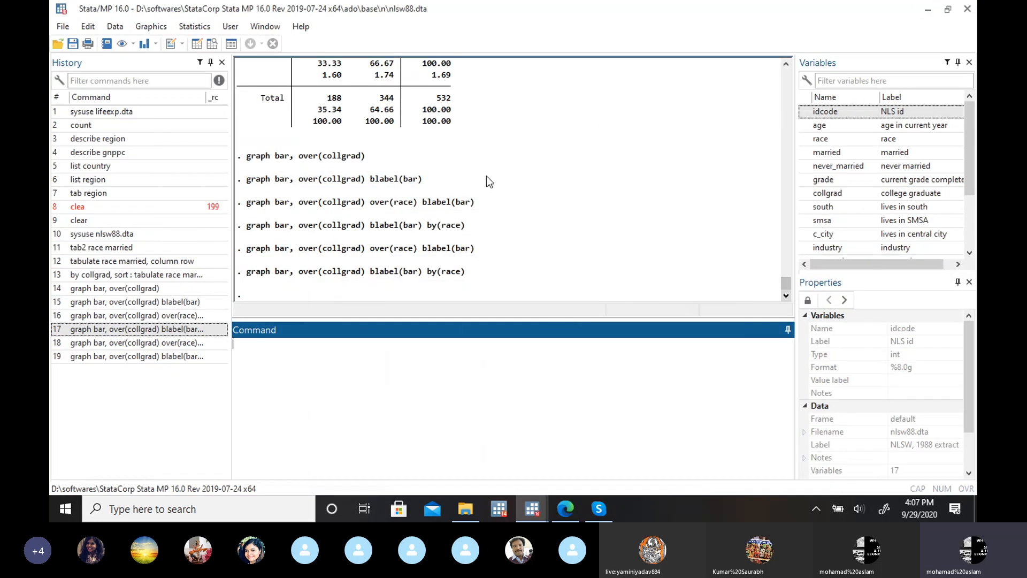
Step: Change the first grouping variable of the bar chart from collgrad to race
left_click(152, 27)
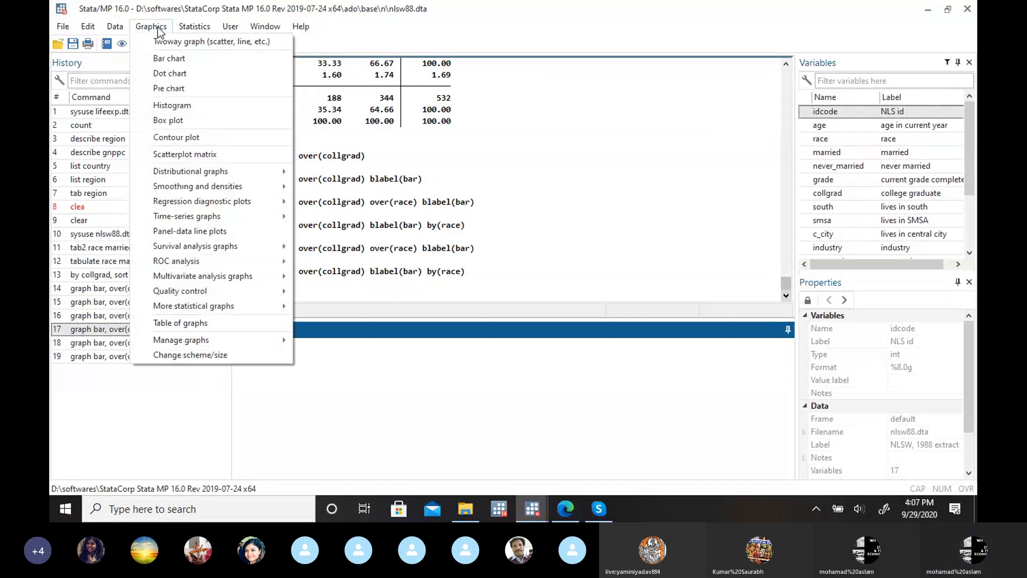
left_click(174, 62)
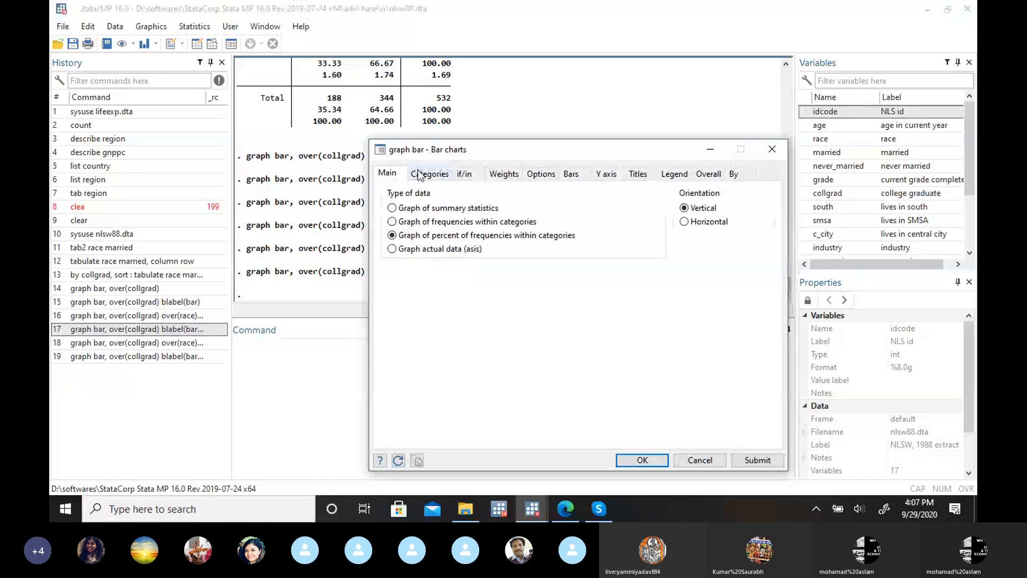
left_click(421, 175)
left_click(468, 222)
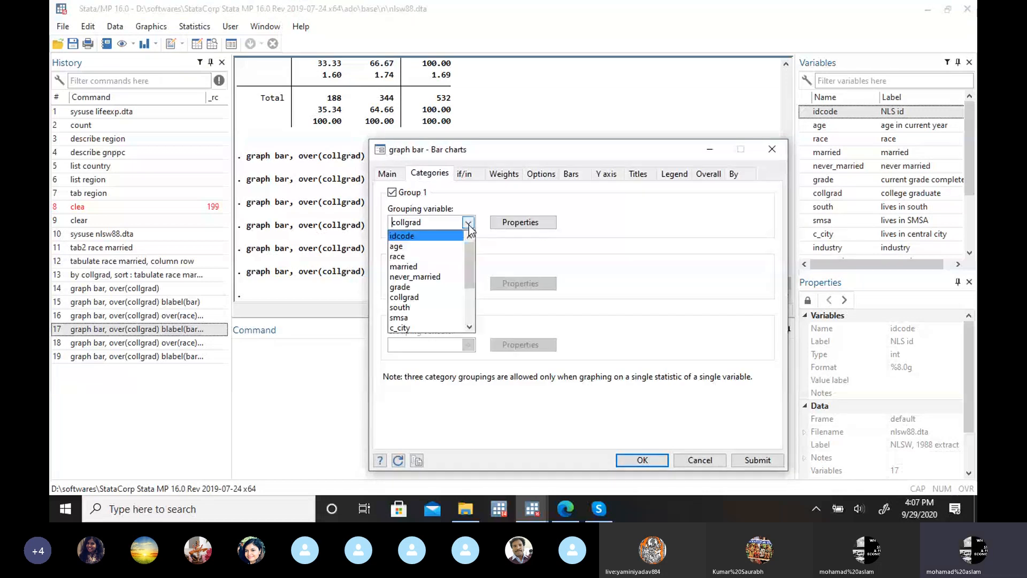
left_click(426, 256)
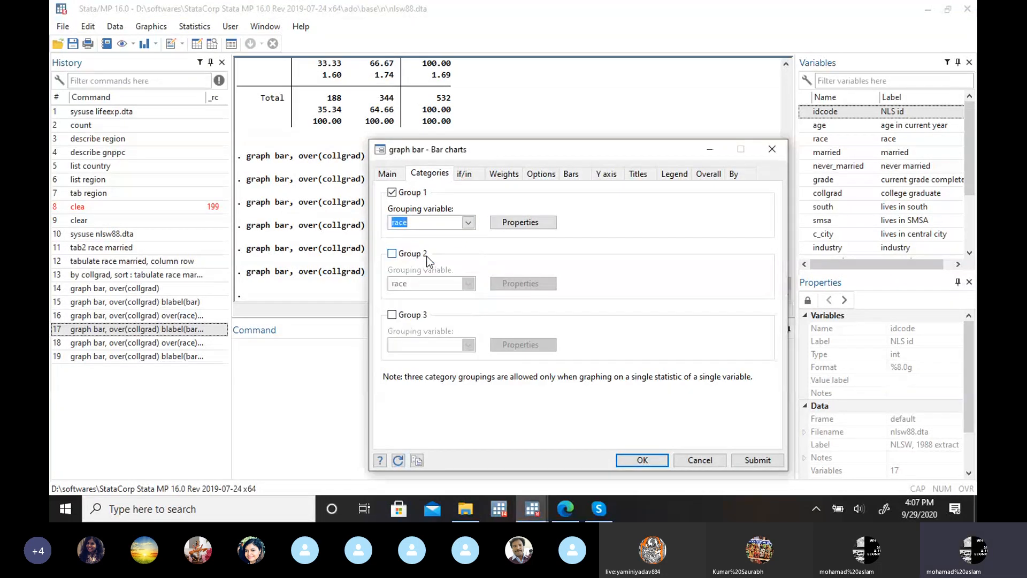
Step: Replace race with collgrad as the subgraph variable and draw the bar chart
left_click(742, 175)
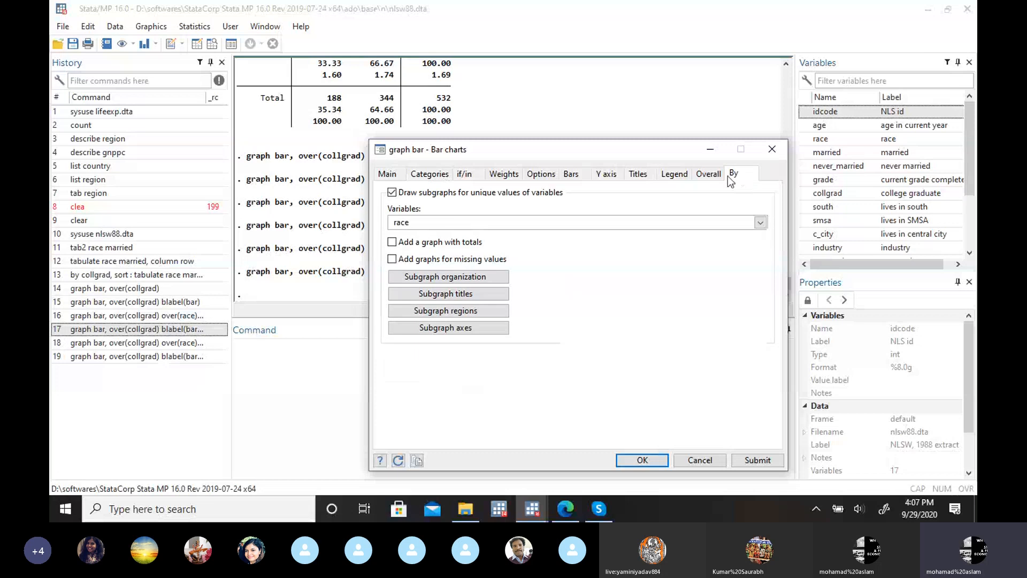
left_click(668, 222)
key("BackSpace")
key("BackSpace")
key("BackSpace")
key("BackSpace")
left_click(760, 222)
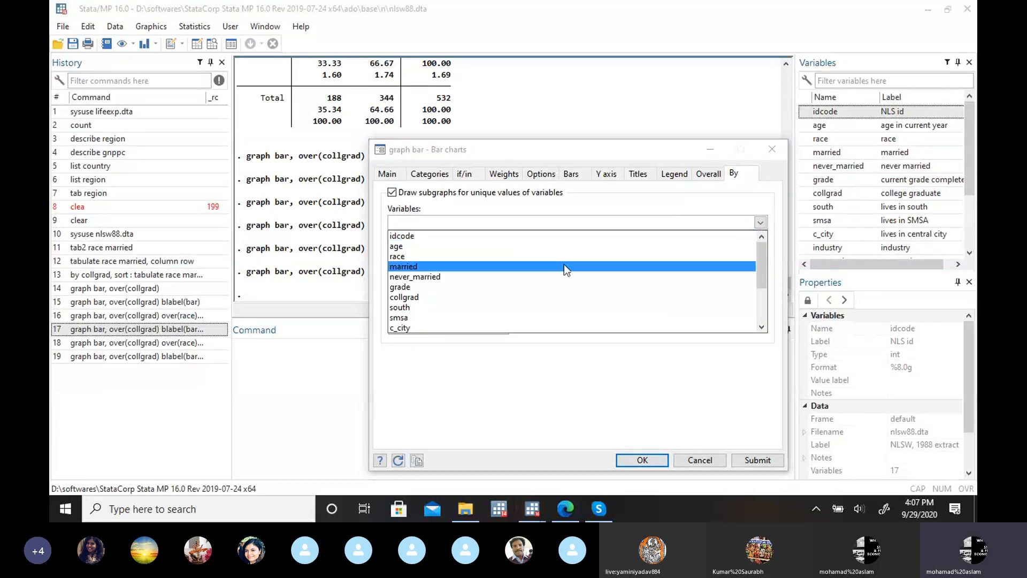
left_click(532, 297)
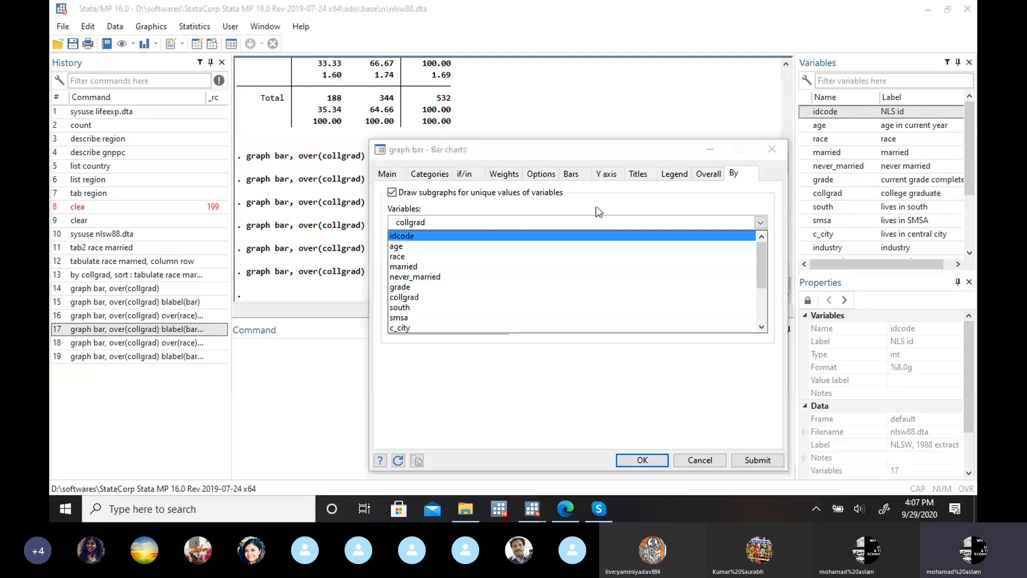
left_click(641, 460)
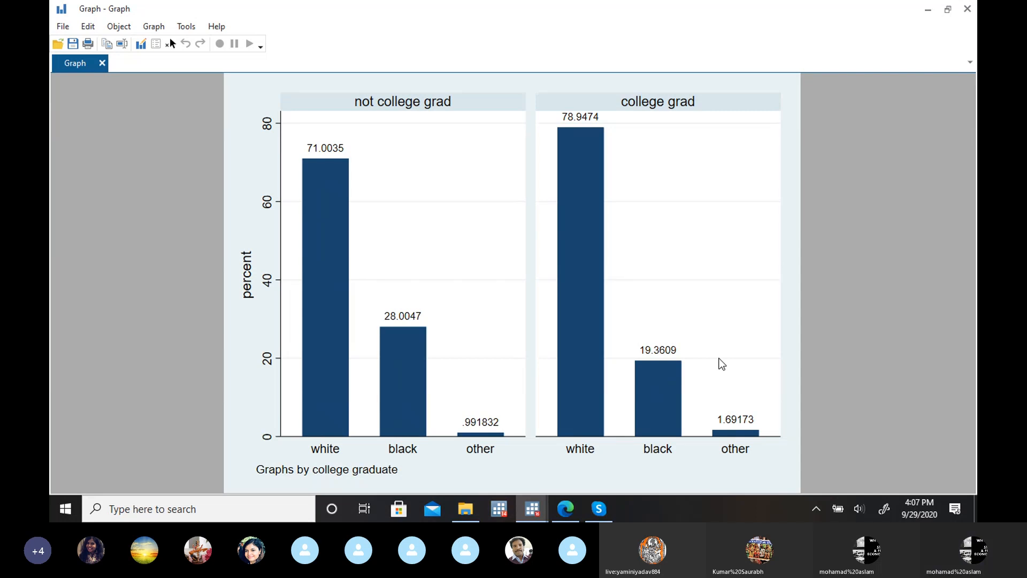
Step: Switch to the Edge browser, examine Stata's labelled and stacked bar chart examples with the stacked chart's commands, and return to Stata
left_click(565, 508)
left_click(641, 8)
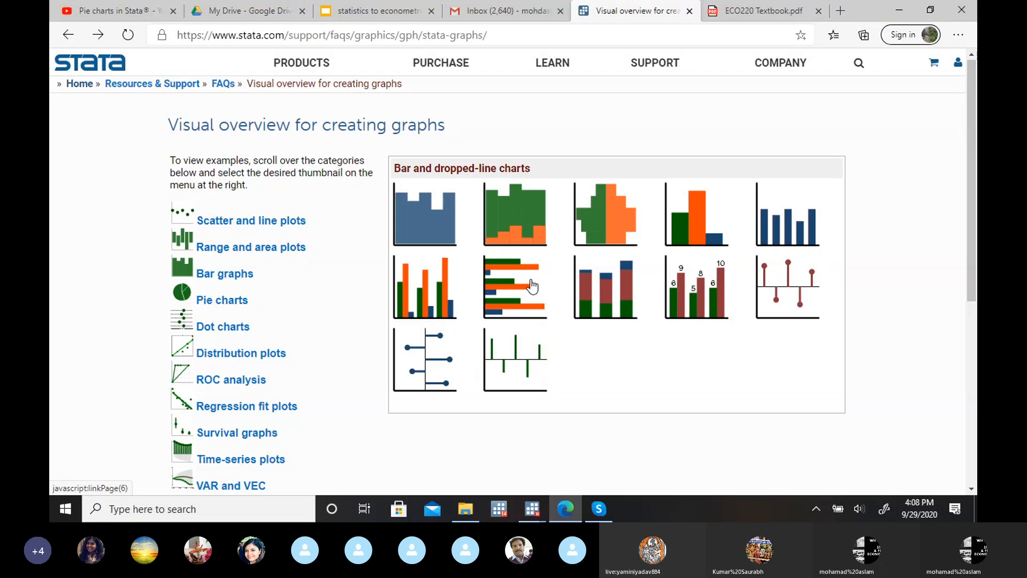
left_click(700, 289)
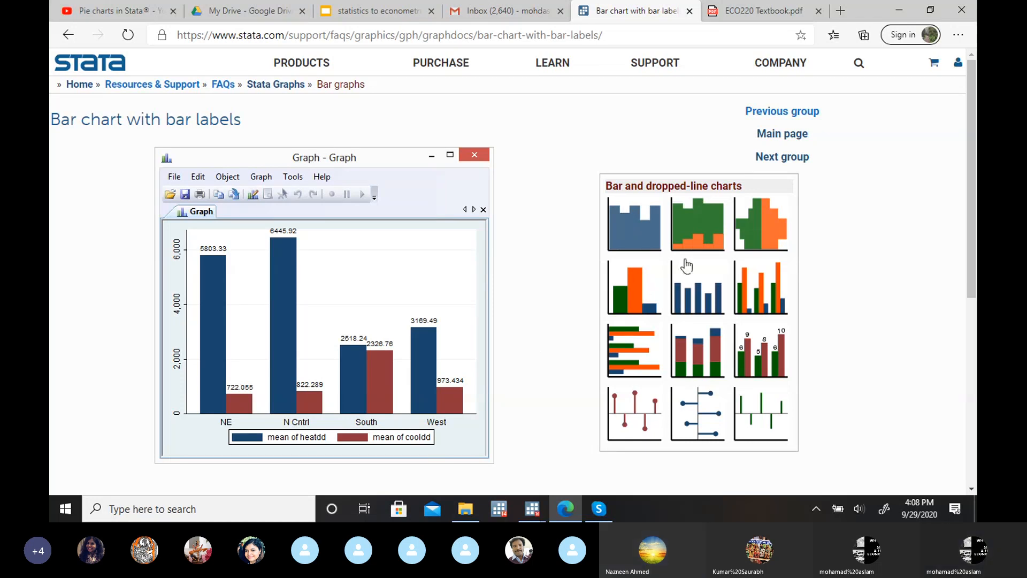
left_click(697, 350)
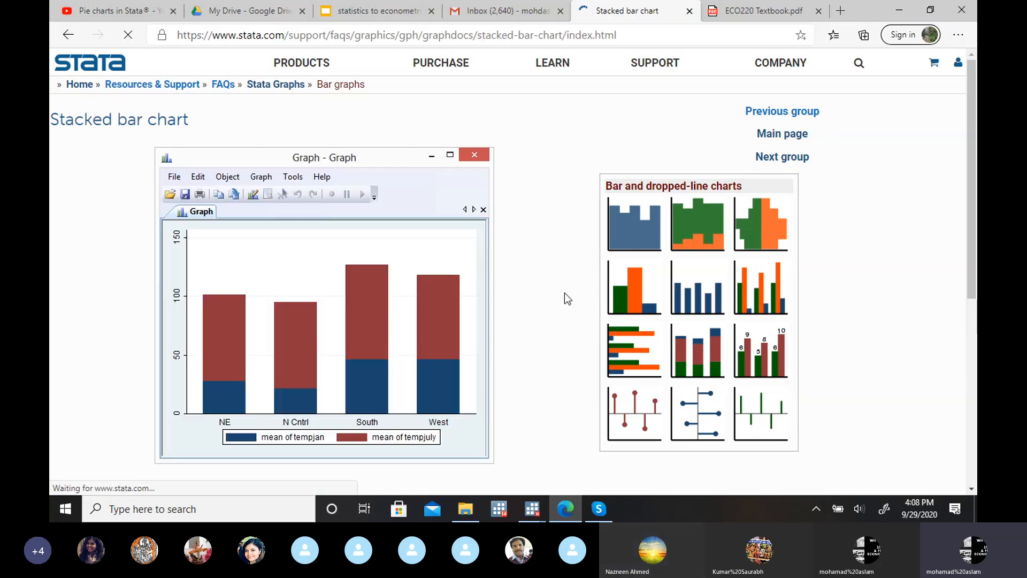
left_click_drag(972, 191, 973, 292)
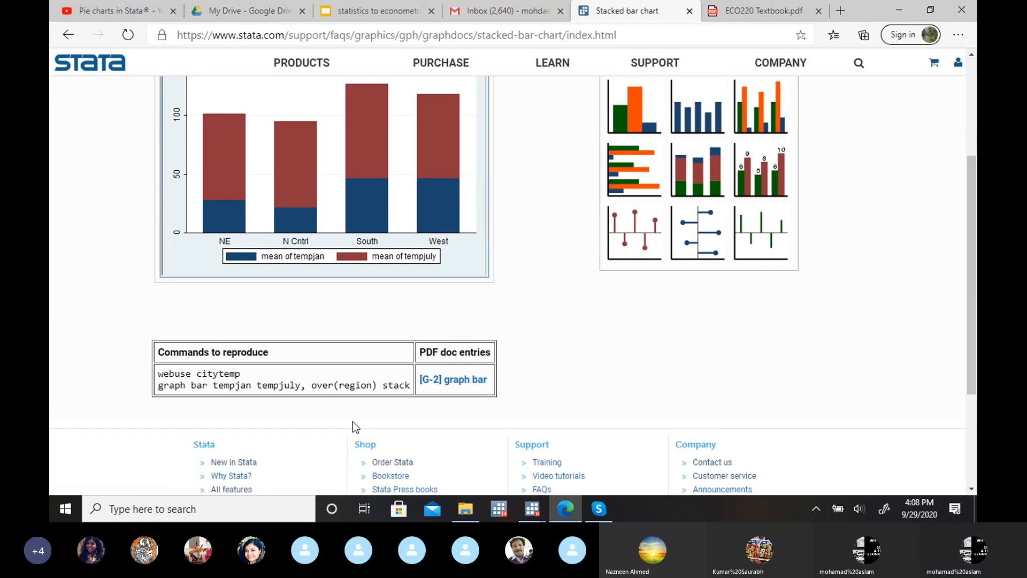
mouse_move(528, 514)
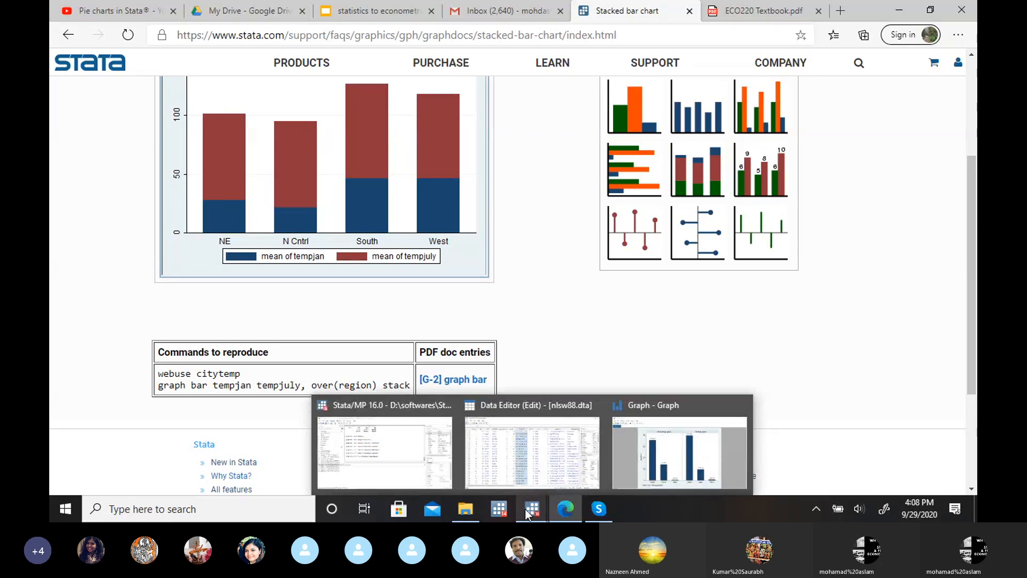
left_click(400, 457)
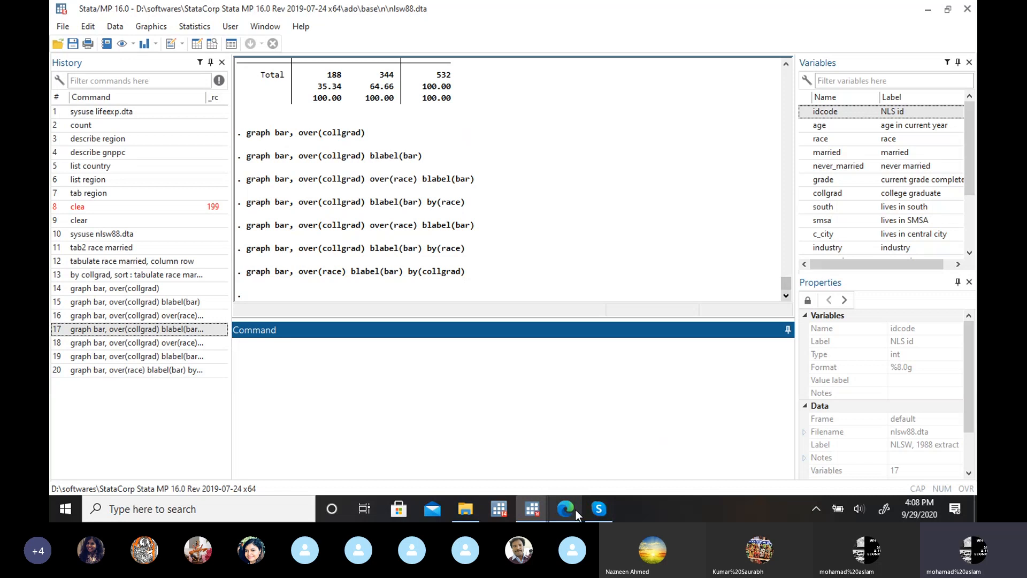
Step: Check the stacked bar chart example and its commands again in the Edge browser, and return to Stata 16
mouse_move(576, 509)
left_click(597, 475)
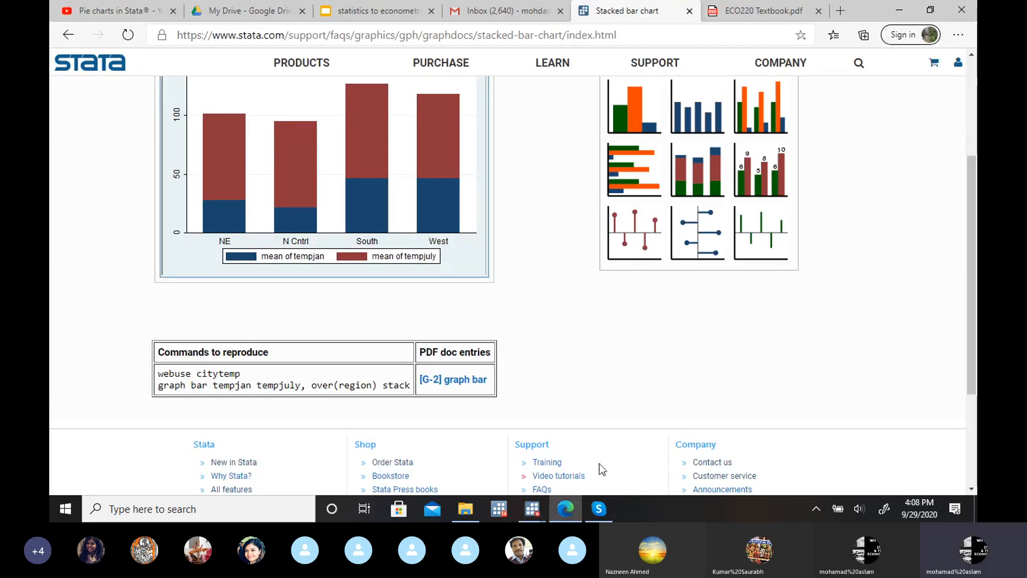
left_click(899, 10)
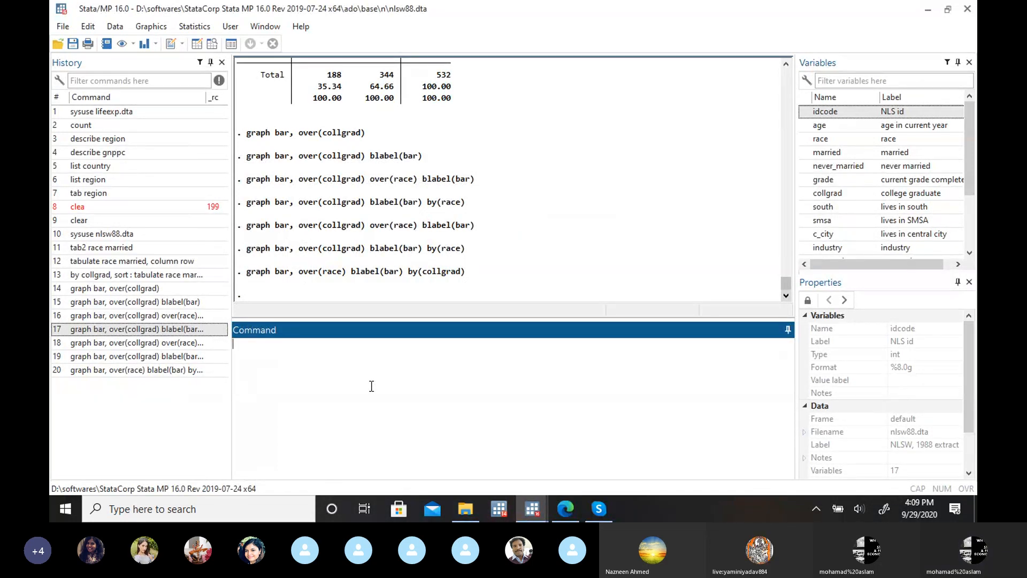
left_click(175, 370)
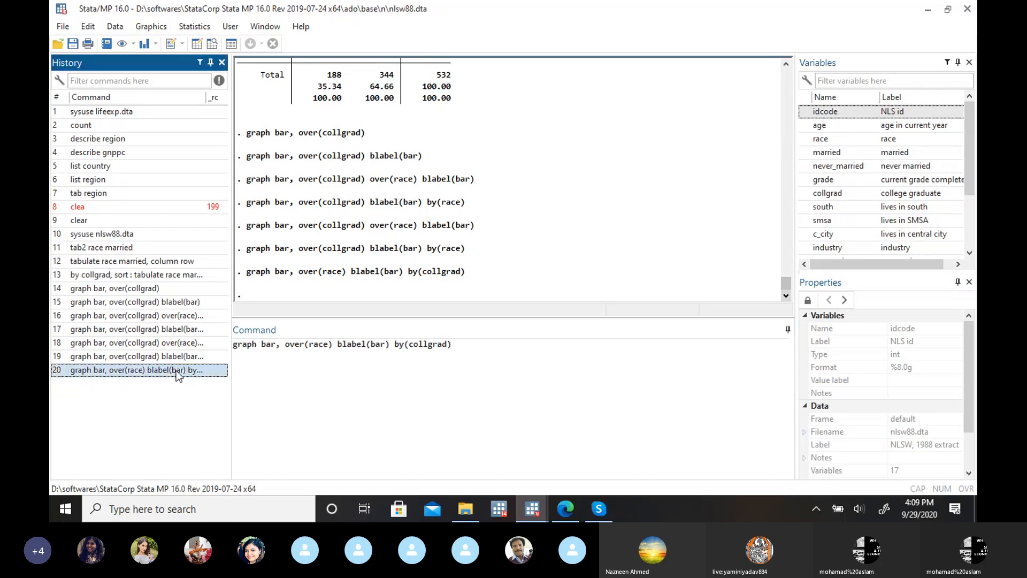
left_click(465, 345)
key("BackSpace")
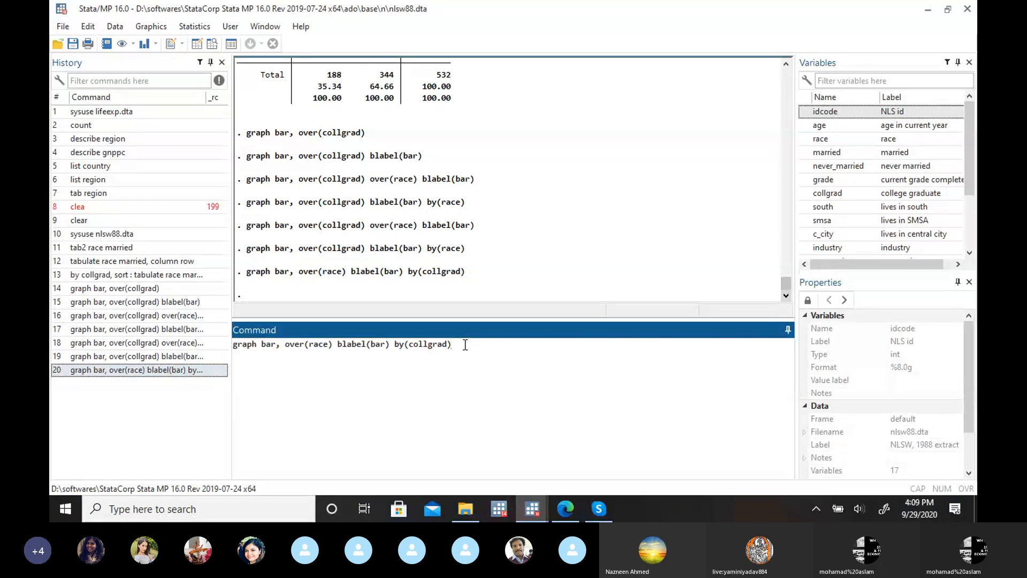
key("BackSpace")
key("BackSpace")
key("BackSpace")
key("BackSpace")
key("BackSpace")
key("BackSpace")
key("BackSpace")
key("BackSpace")
key("BackSpace")
key("BackSpace")
key("BackSpace")
key("BackSpace")
key("BackSpace")
key("BackSpace")
key("BackSpace")
key("BackSpace")
key("BackSpace")
key("BackSpace")
key("BackSpace")
key("BackSpace")
key("BackSpace")
key("BackSpace")
key("BackSpace")
key("BackSpace")
key("BackSpace")
key("BackSpace")
key("BackSpace")
key("BackSpace")
key("BackSpace")
key("BackSpace")
key("BackSpace")
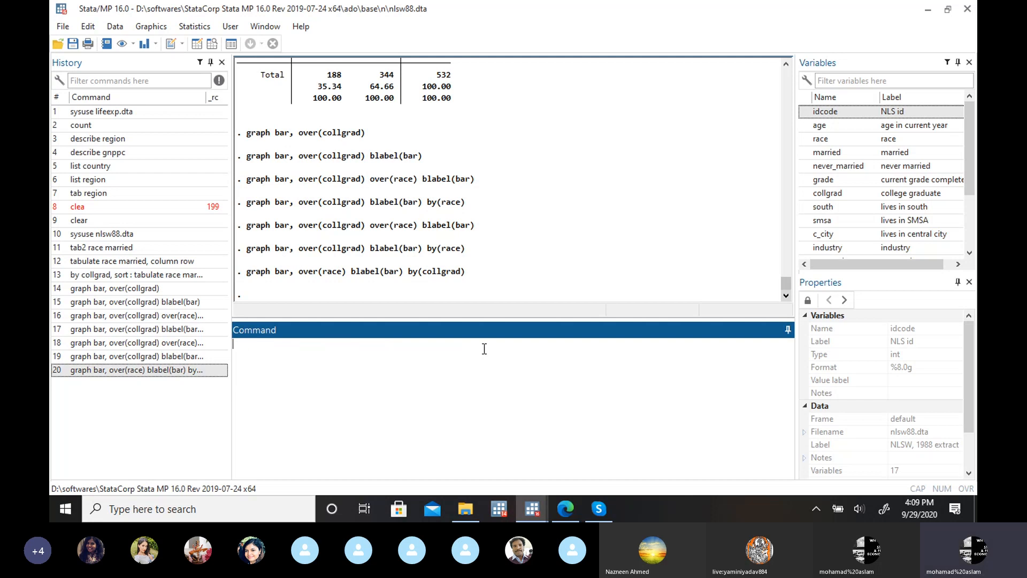
Step: Copy the command webuse citytemp from the stacked bar chart page in Edge and run it in Stata 14
left_click(565, 508)
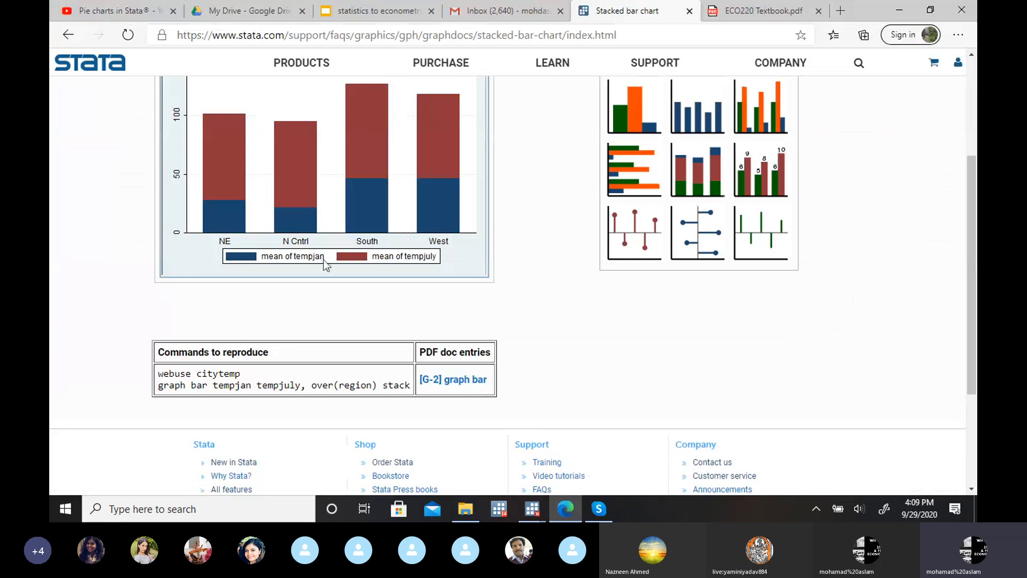
left_click(502, 512)
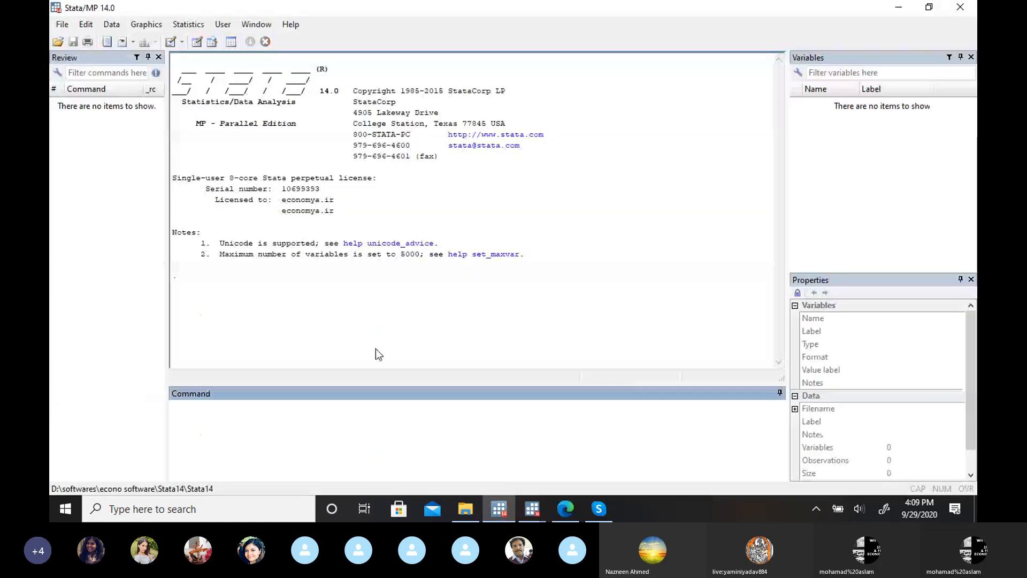
left_click(898, 7)
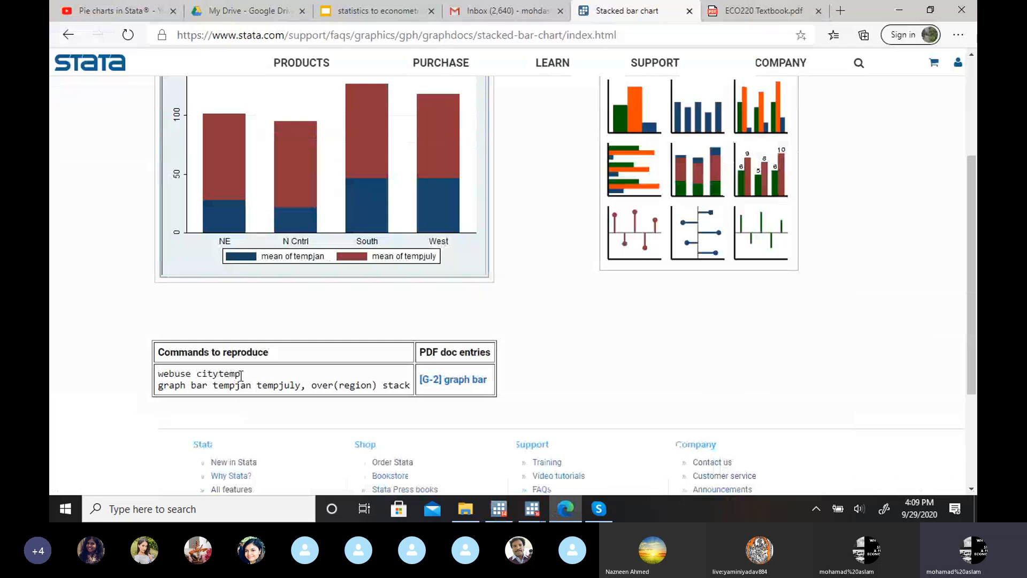
left_click_drag(241, 374, 157, 380)
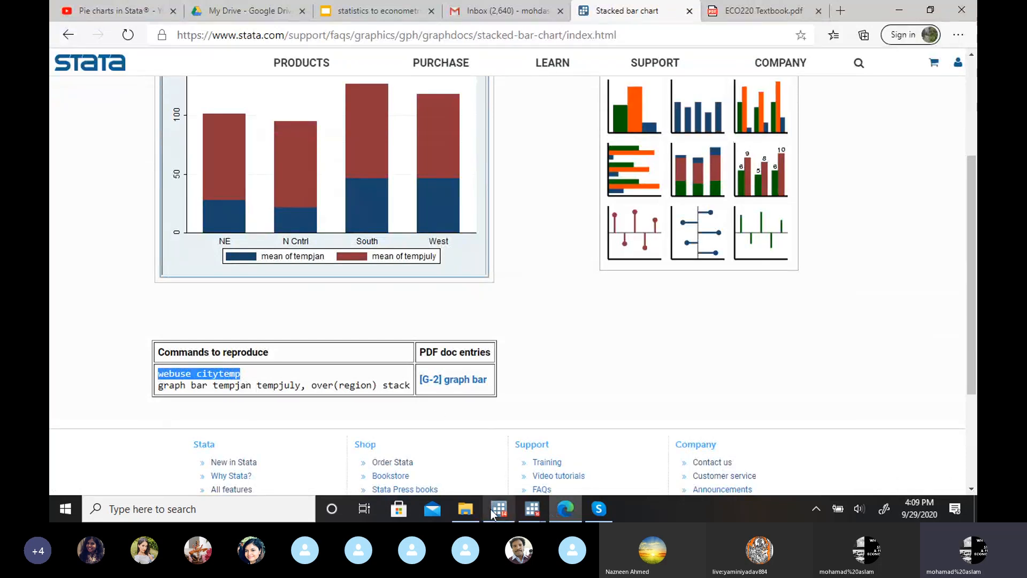
mouse_move(489, 508)
left_click(510, 435)
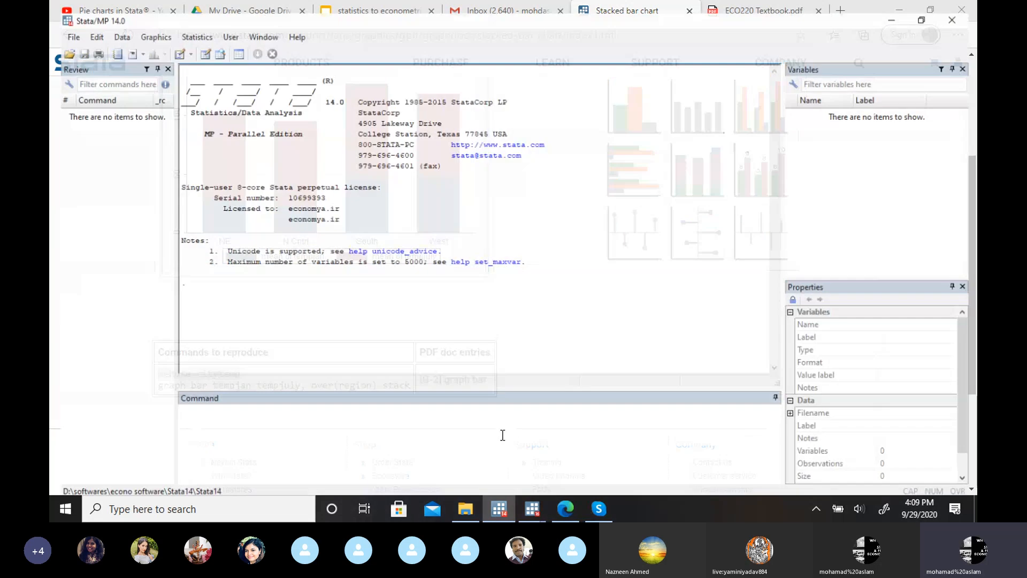
key("ctrl+v")
key("Return")
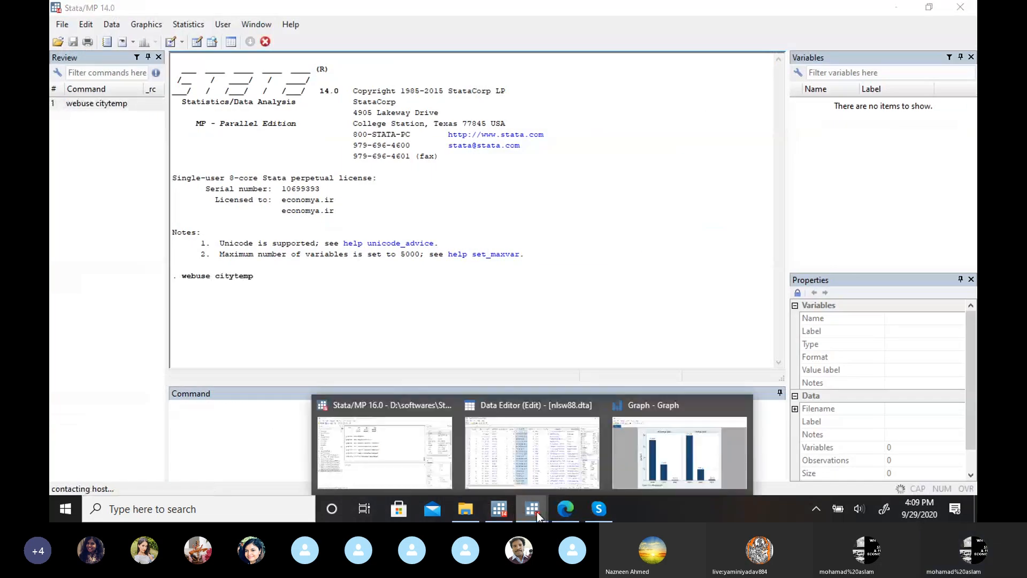
Step: Copy graph bar tempjan tempjuly, over(region) stack from the Edge page, run it in Stata 14, view the stacked chart and close it
left_click(565, 508)
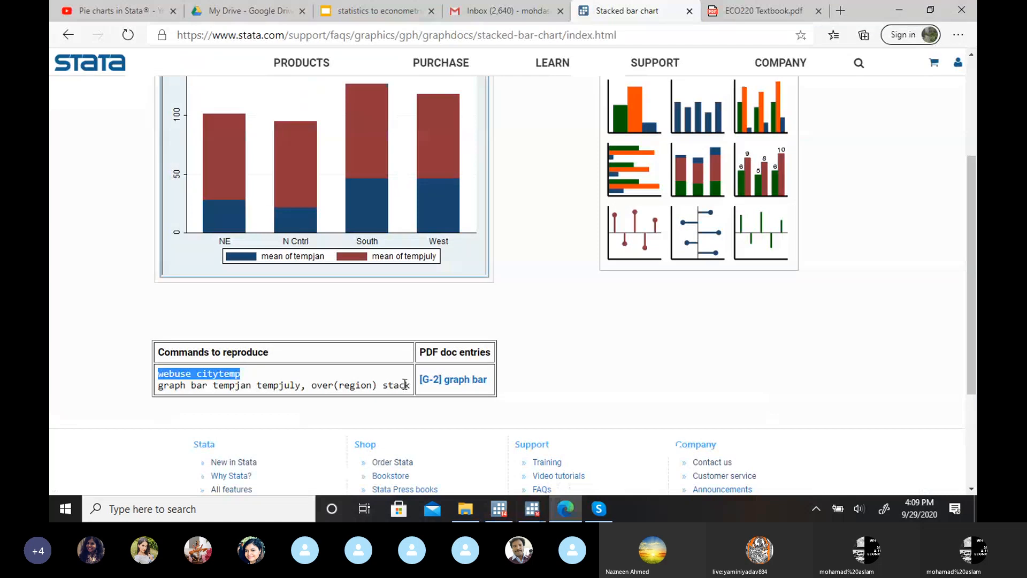
left_click_drag(409, 386, 157, 389)
key("ctrl+c")
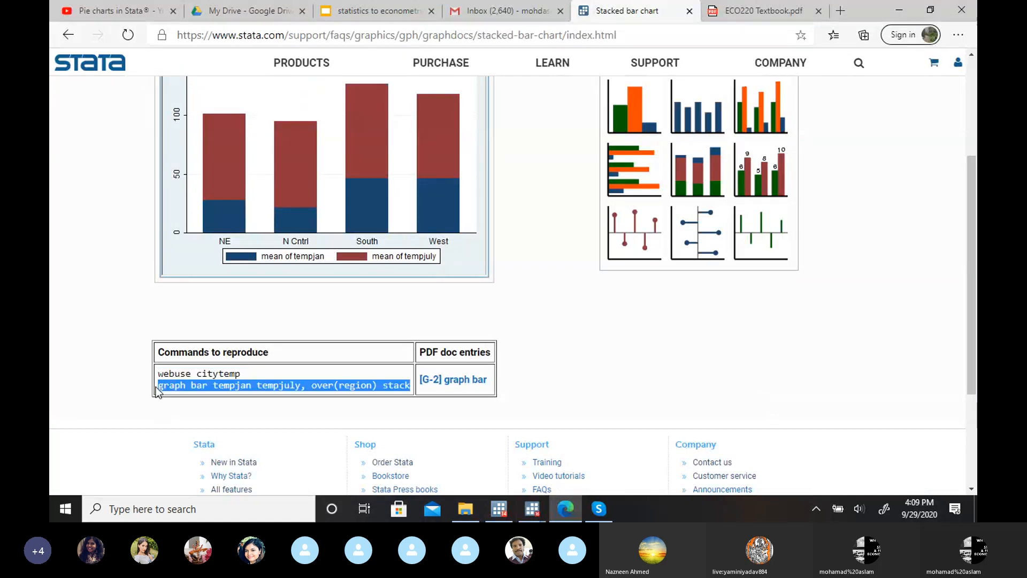
left_click(498, 508)
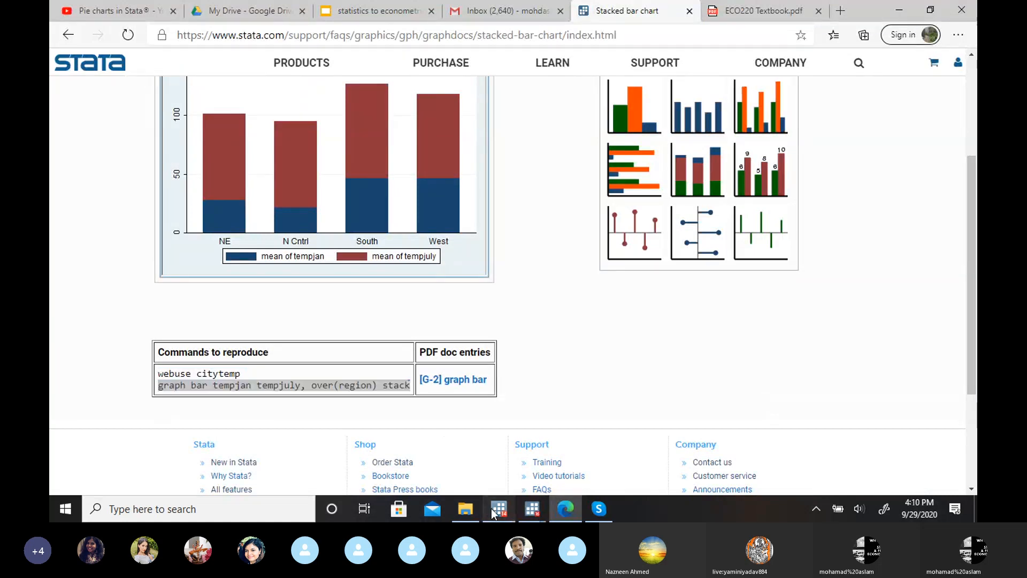
key("ctrl+v")
key("Return")
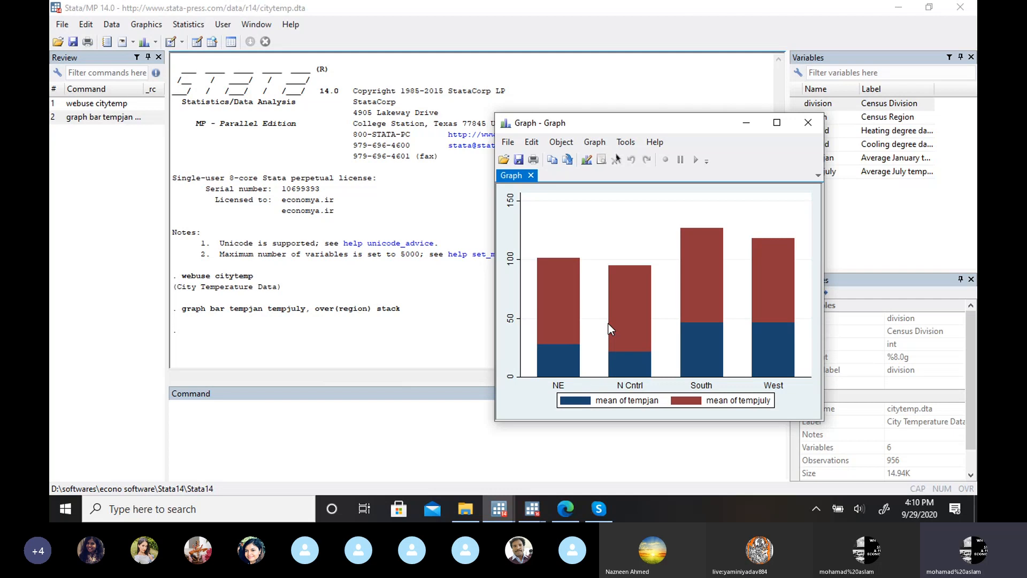
left_click(811, 123)
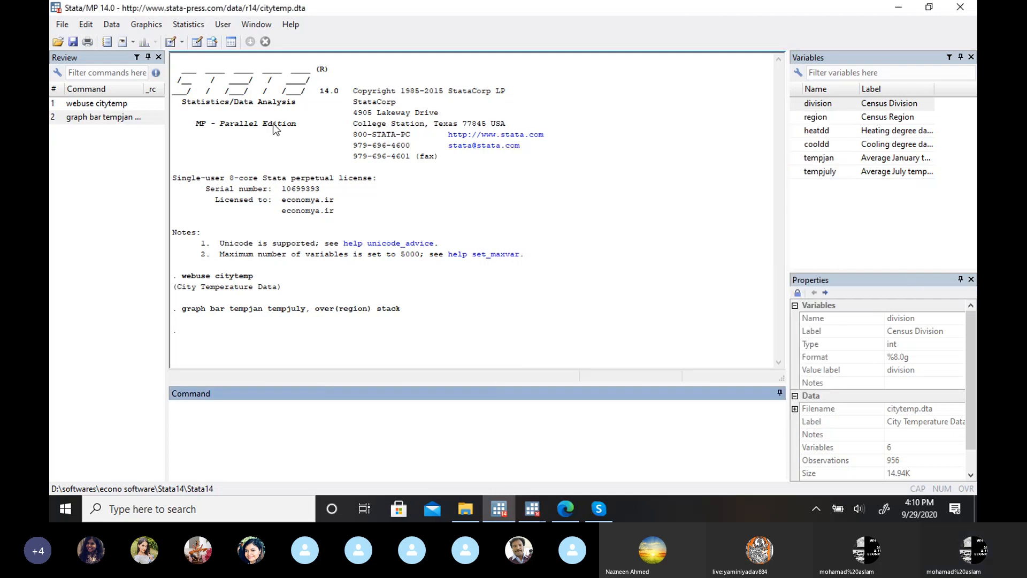
Step: Leave Stata 14, bring up the nlsw88 data in Stata 16's Data Editor and return to its main window
left_click(154, 24)
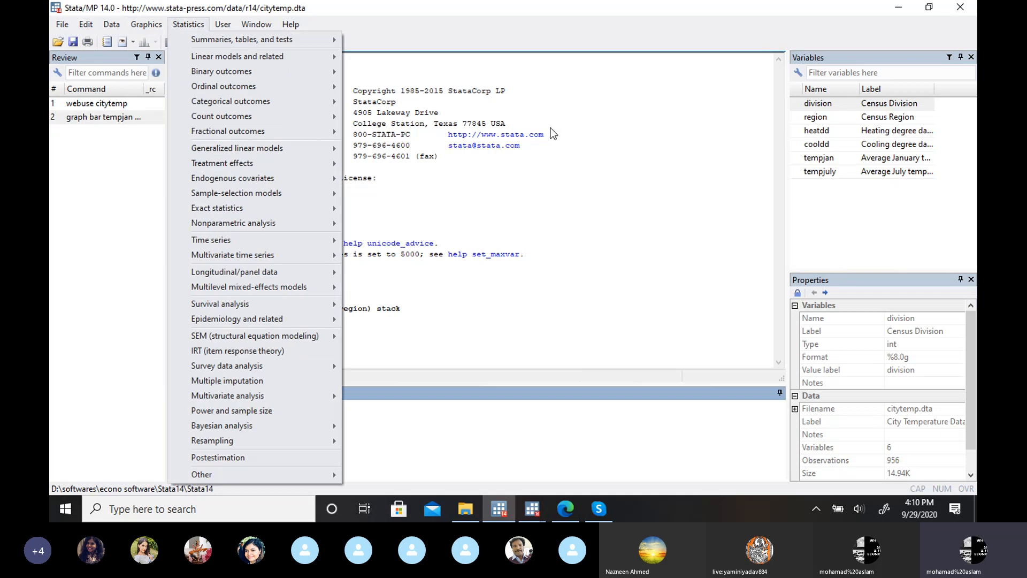
left_click(551, 134)
left_click(894, 9)
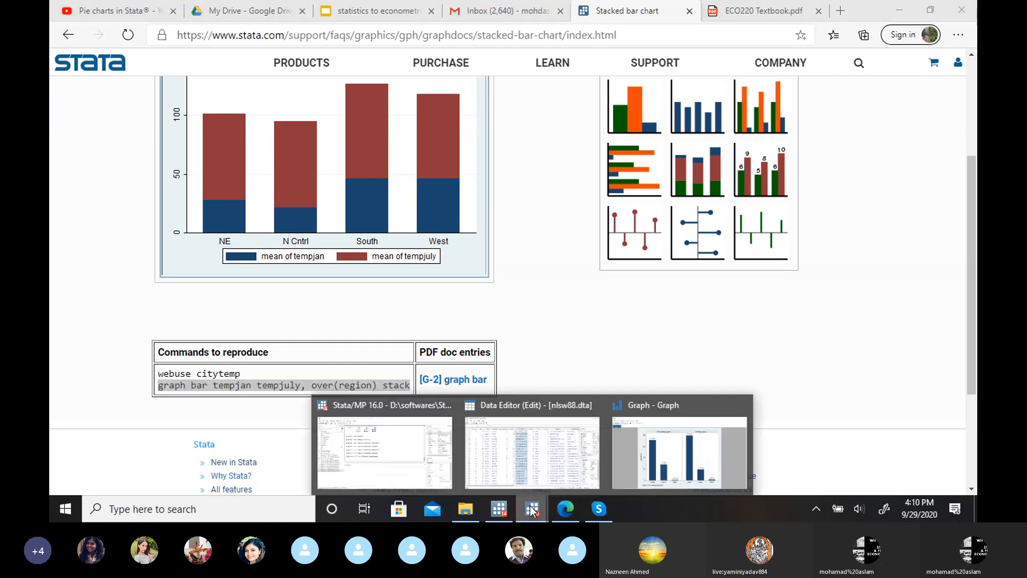
left_click(545, 449)
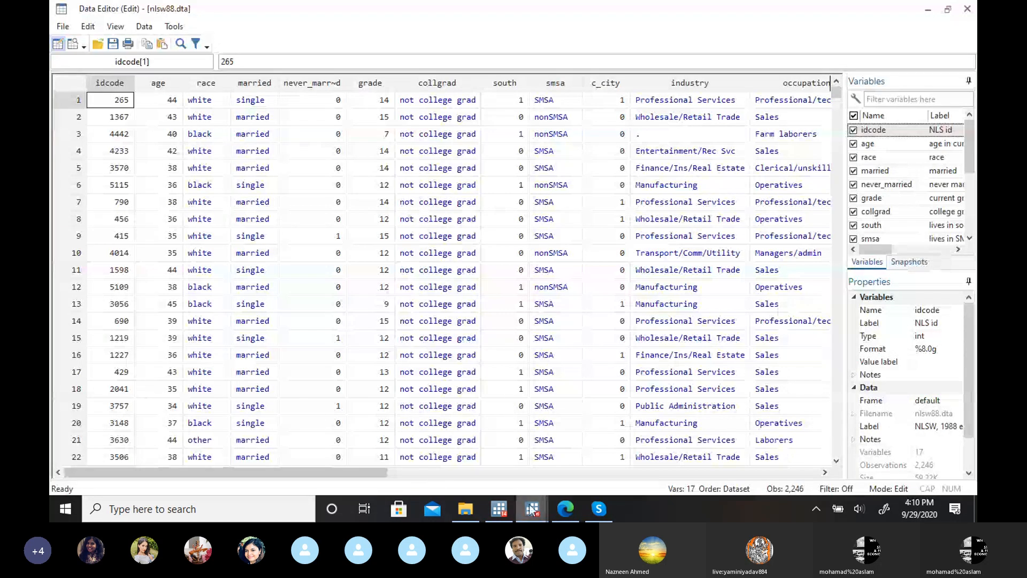
mouse_move(532, 509)
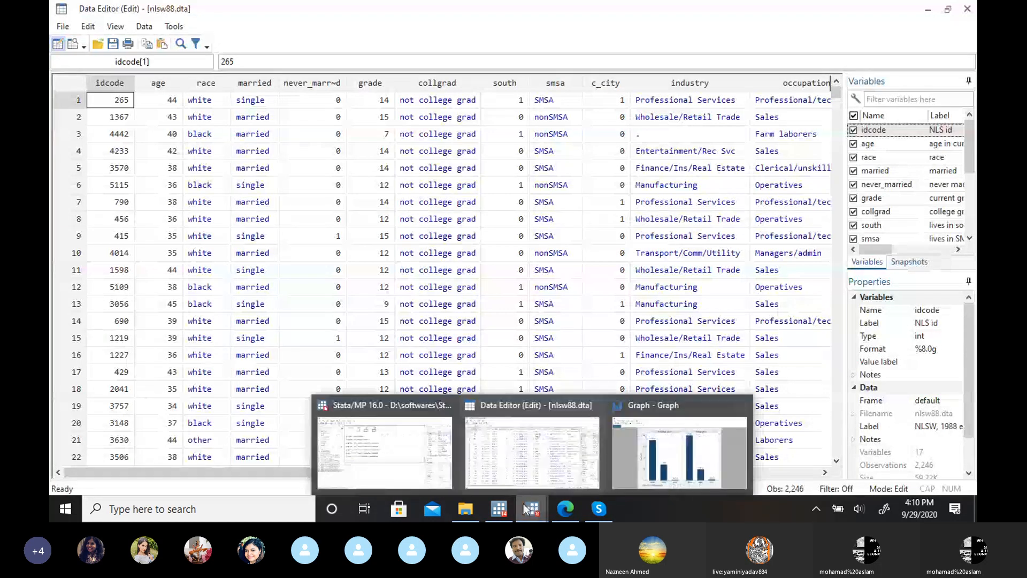
left_click(406, 465)
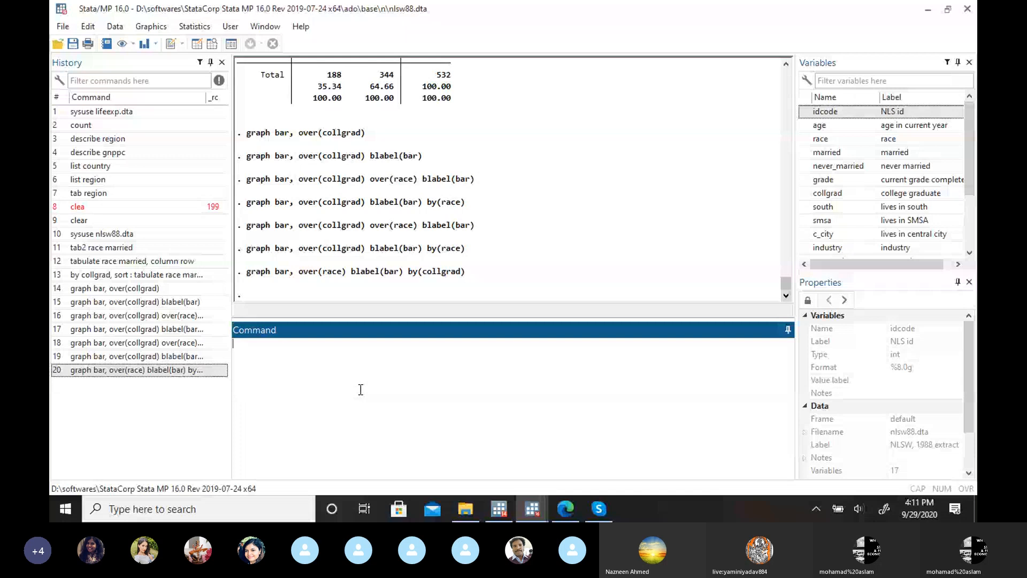
Step: Redraw the bar chart over race by collgrad with bars stacked on y variables, view it and minimize the graph window
left_click(143, 28)
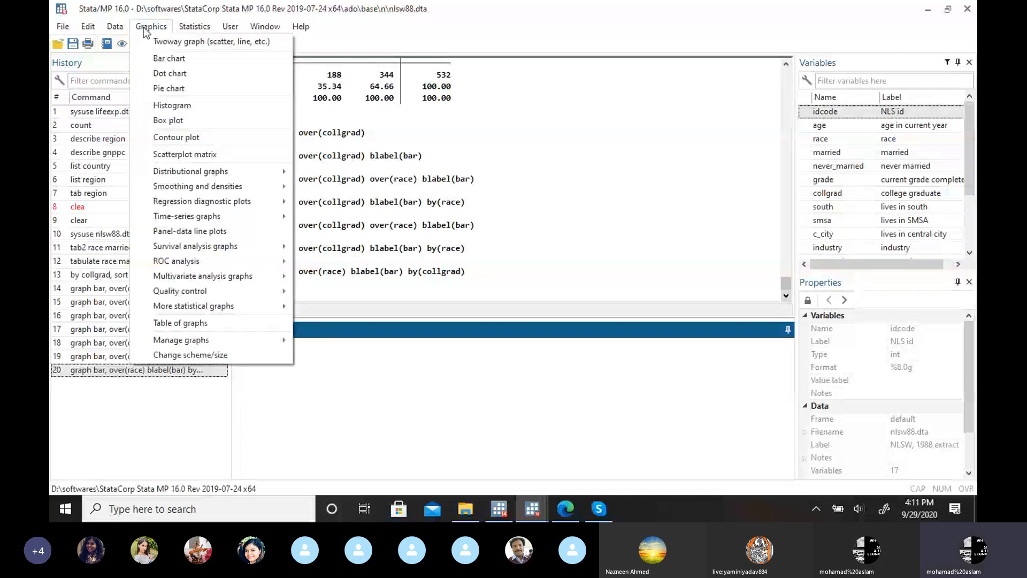
left_click(169, 58)
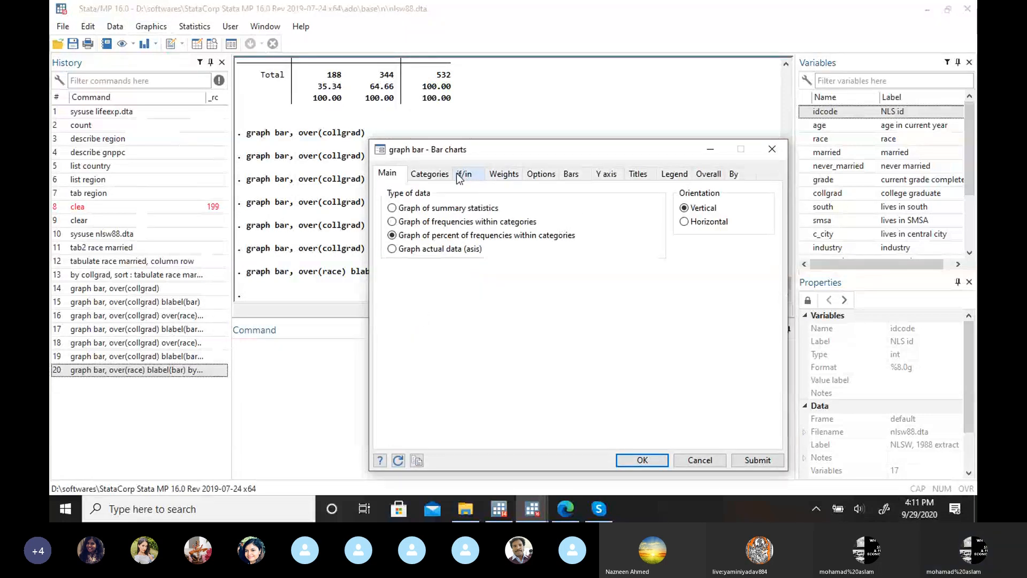
left_click(438, 176)
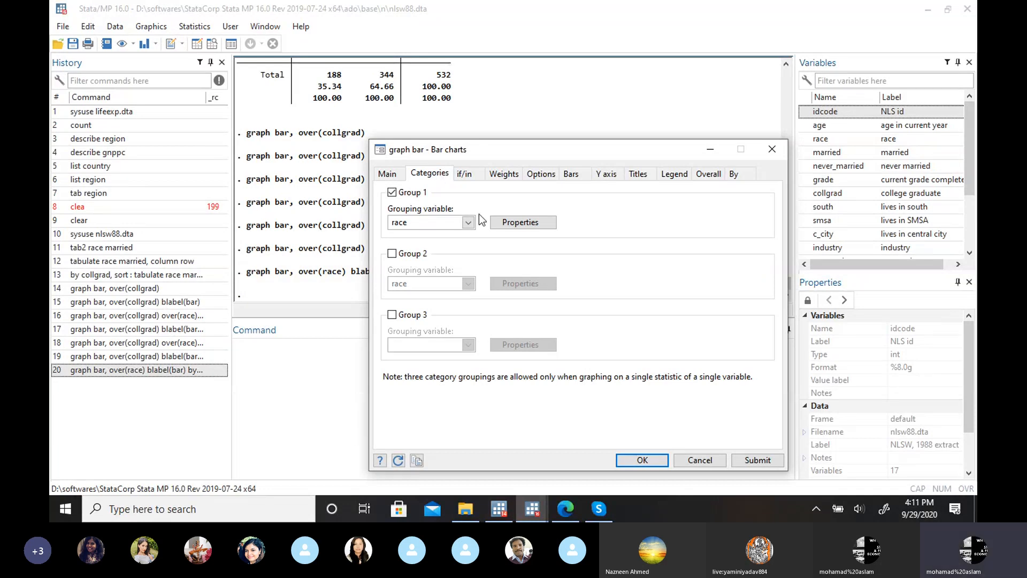
left_click(741, 181)
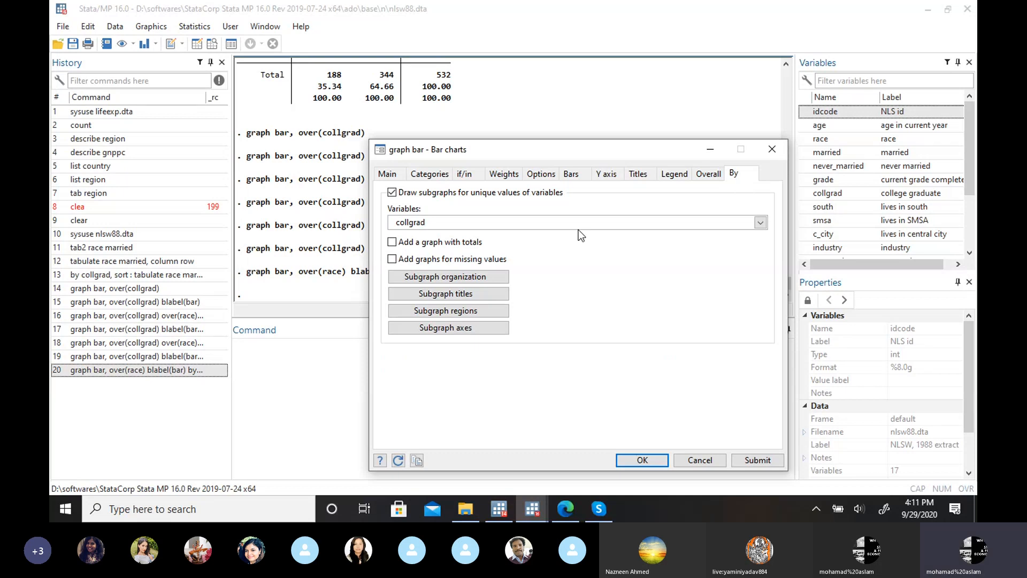
left_click(642, 179)
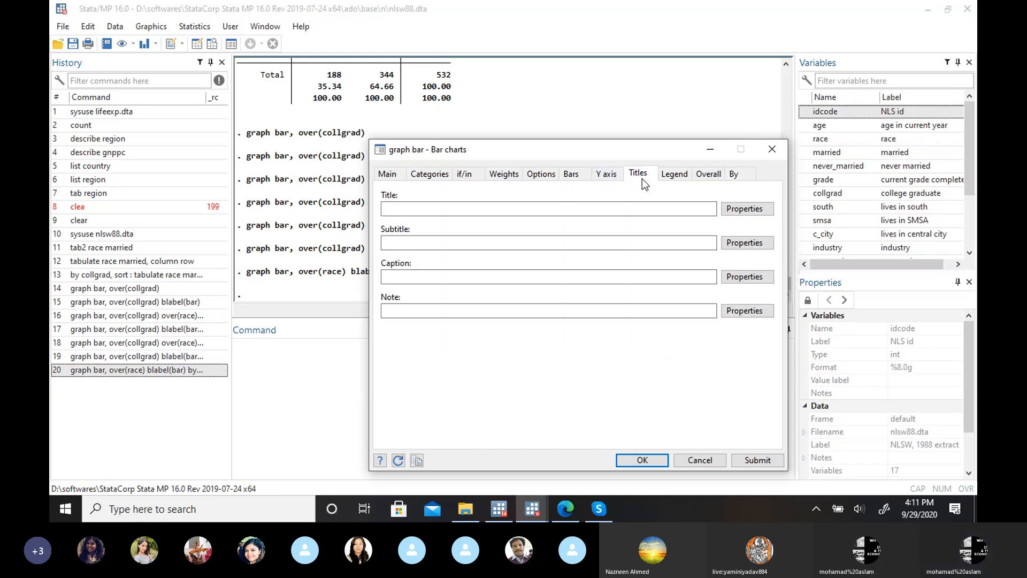
left_click(679, 180)
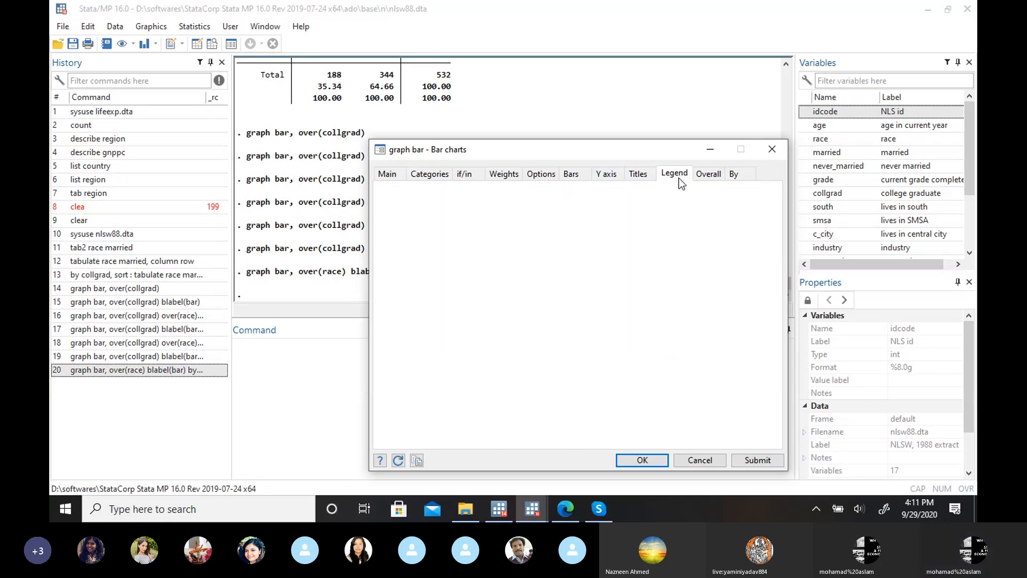
left_click(582, 176)
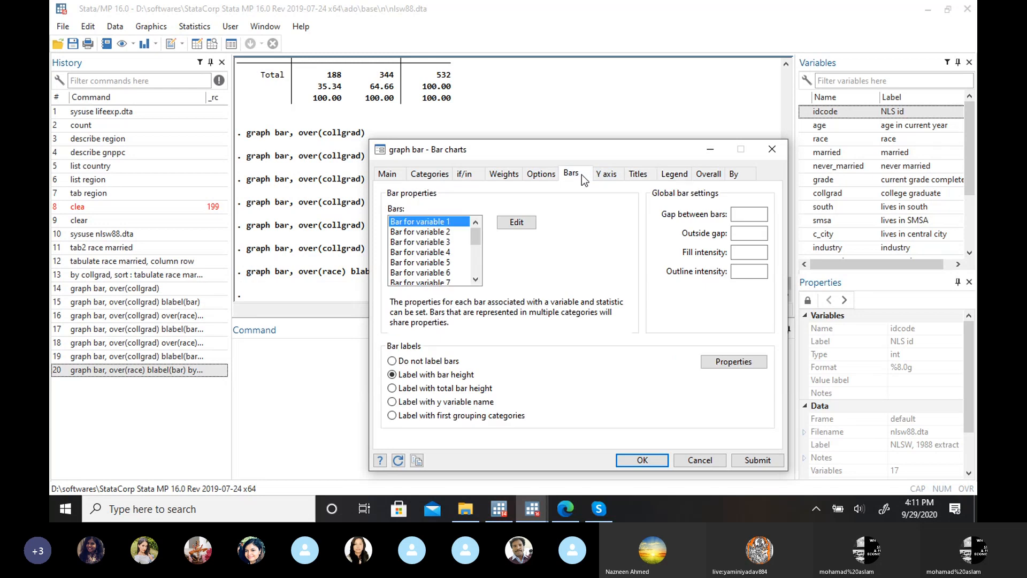
left_click(541, 174)
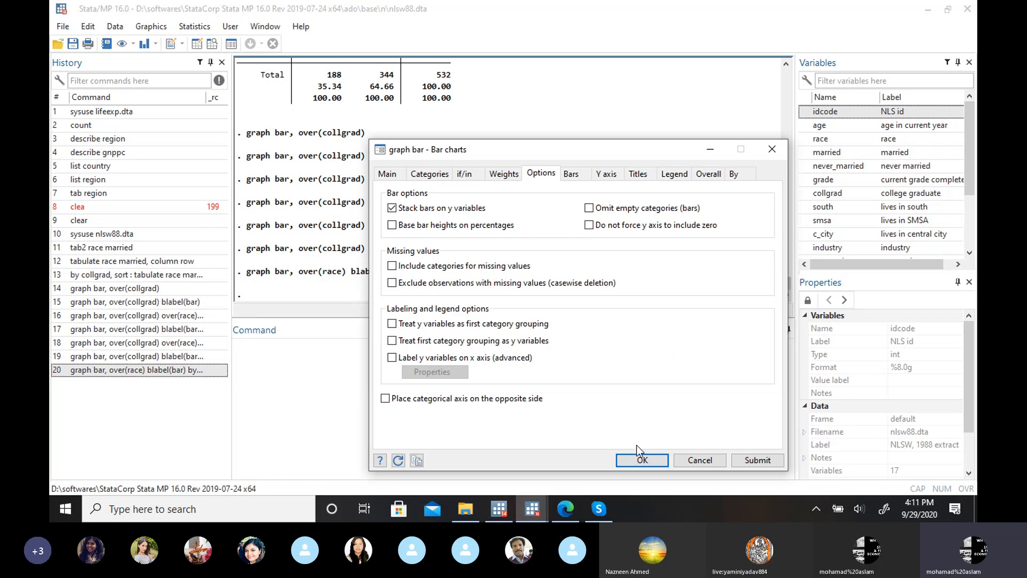
left_click(640, 458)
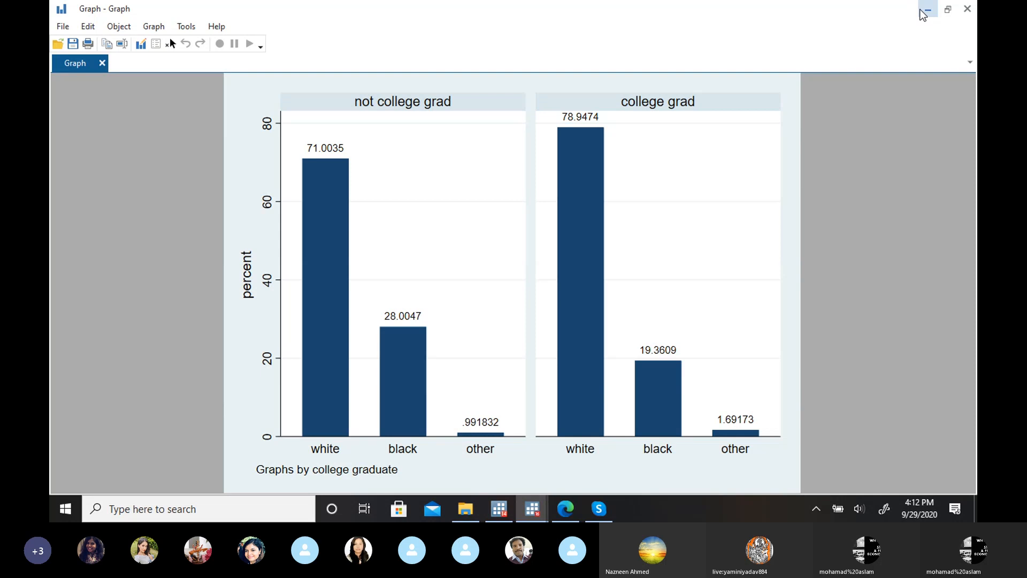
left_click(926, 10)
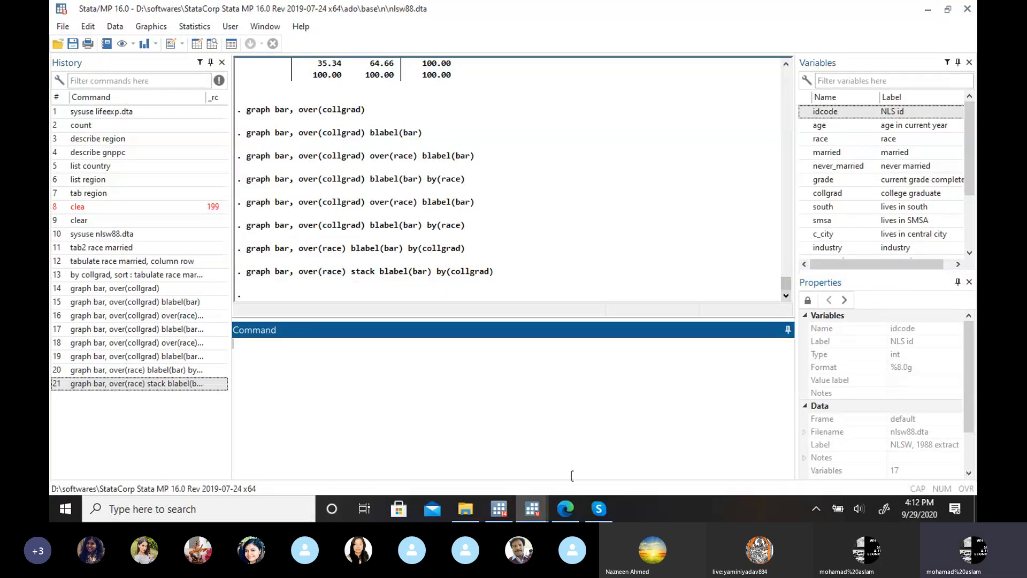
Step: Compare the stack command just run with the example's command on the Edge page, and return to Stata 16
left_click(566, 508)
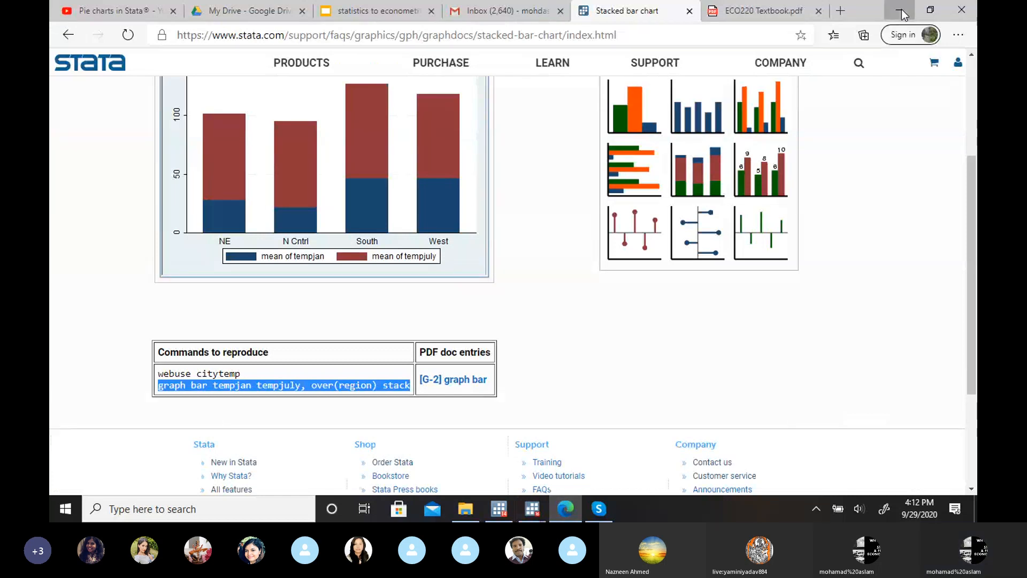
left_click(901, 9)
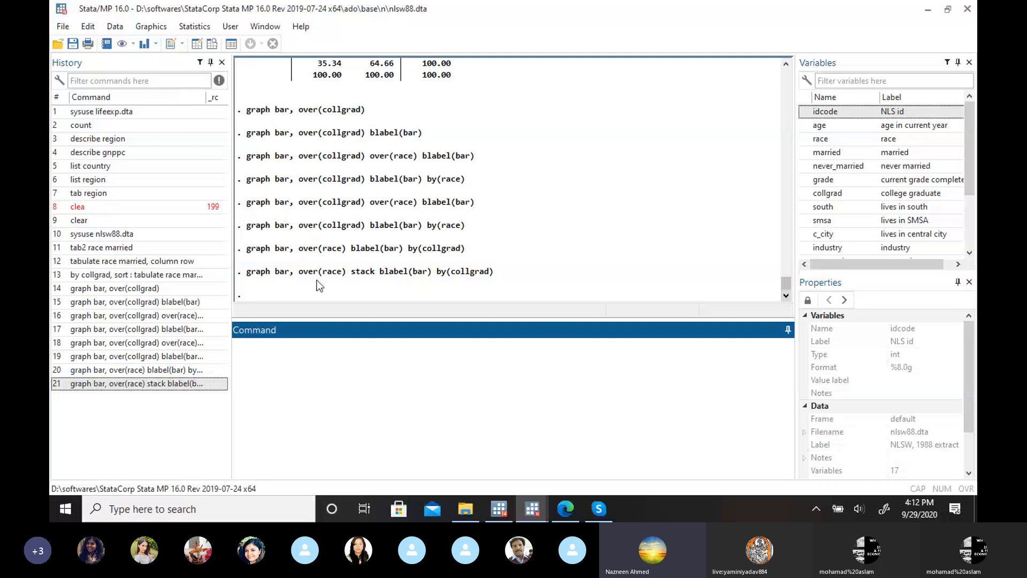
left_click(187, 24)
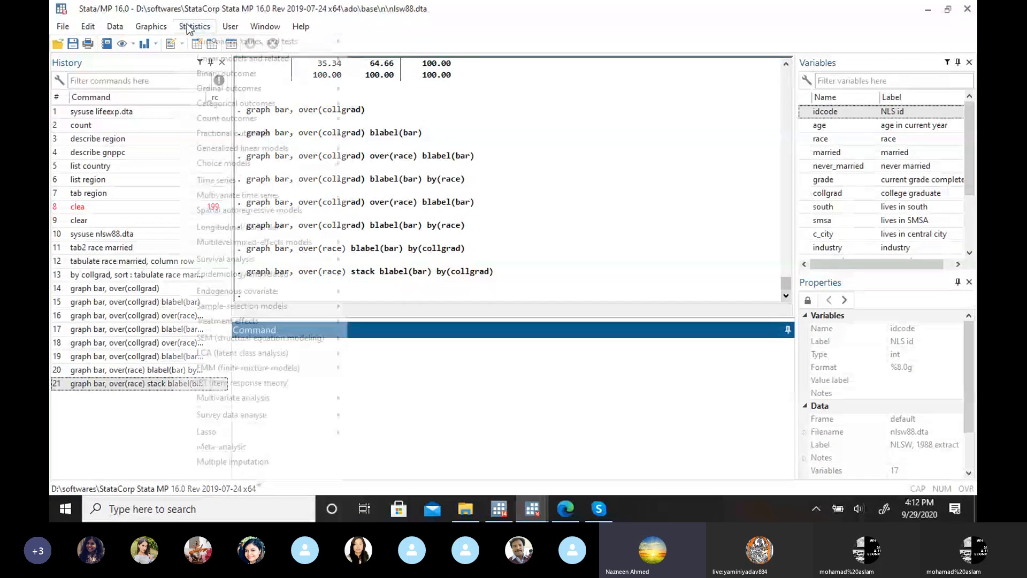
left_click(528, 154)
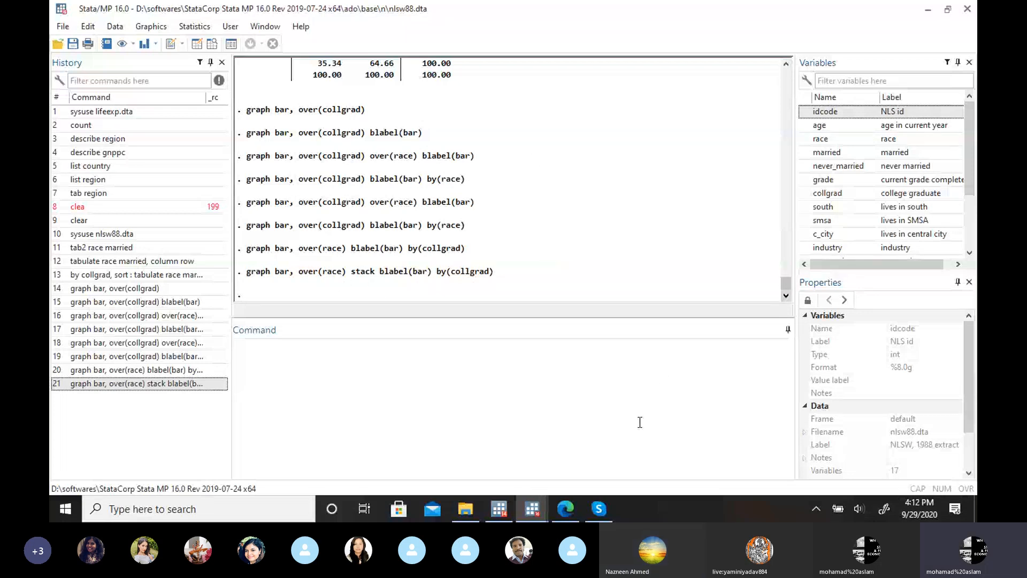
Step: Review the stacked bar chart example and its commands on the Edge page, checking back against Stata 16, and return to Stata 16
mouse_move(561, 513)
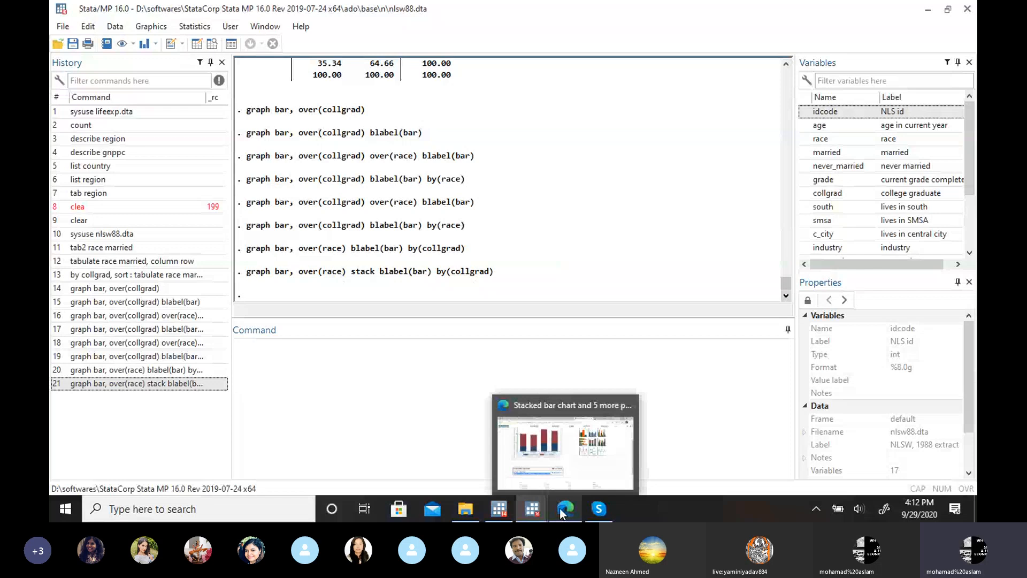
left_click(591, 463)
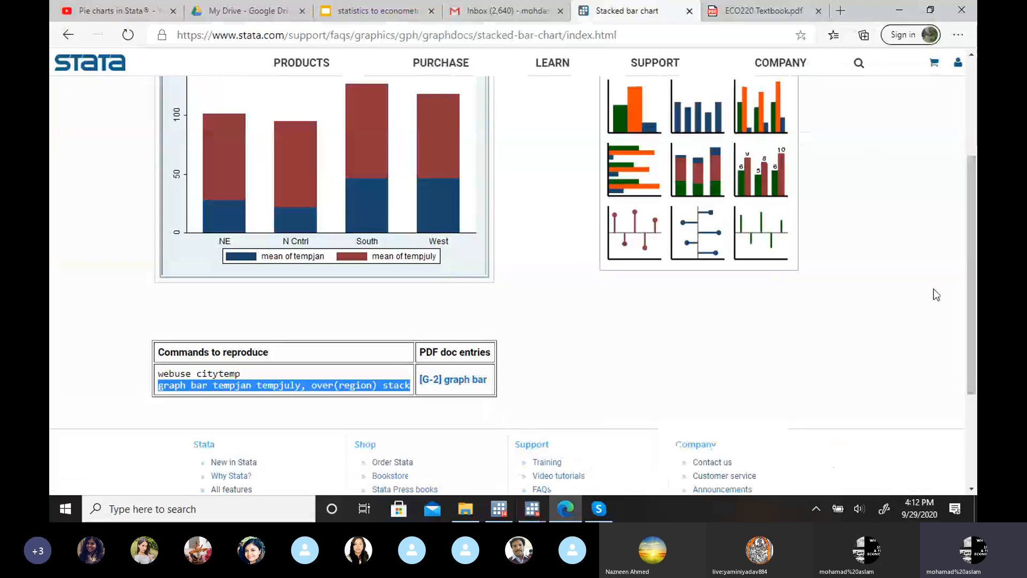
left_click_drag(970, 280, 974, 202)
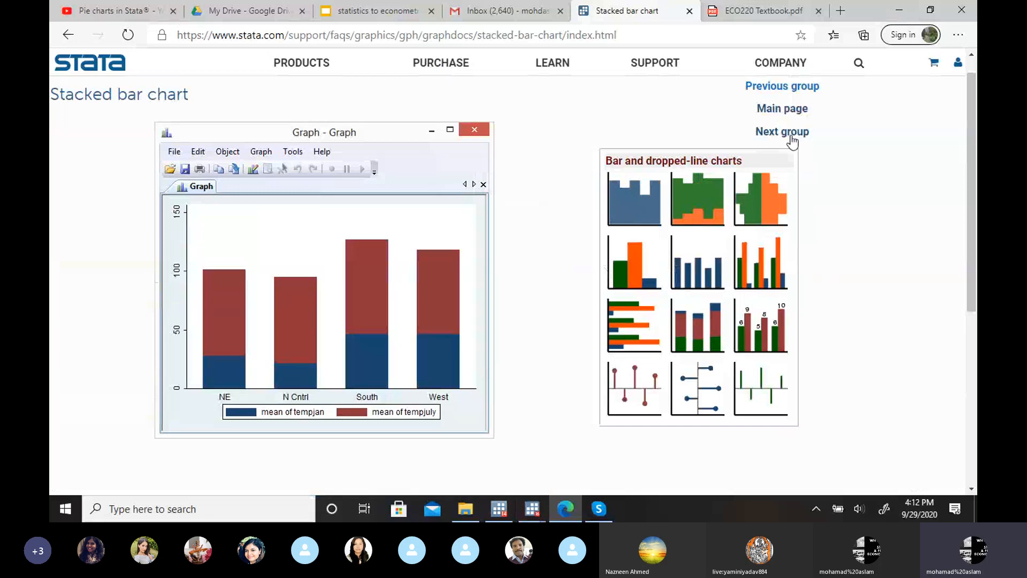
left_click(533, 508)
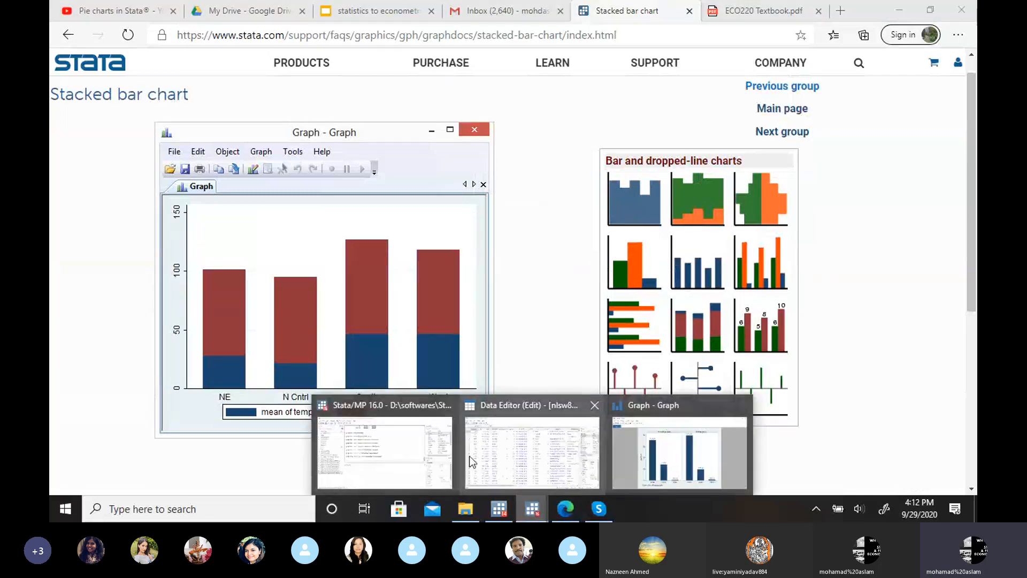
left_click(397, 453)
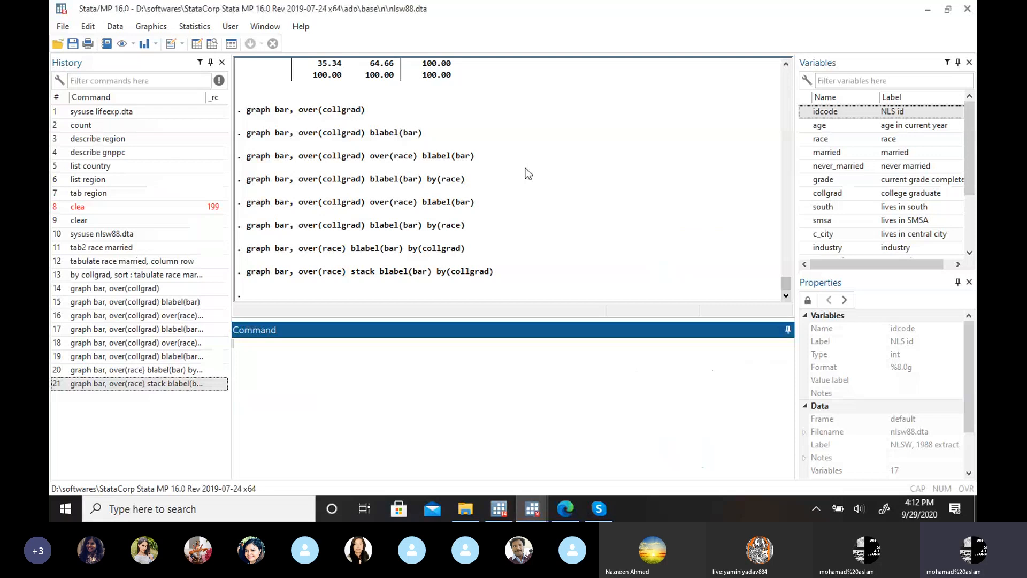
left_click(566, 511)
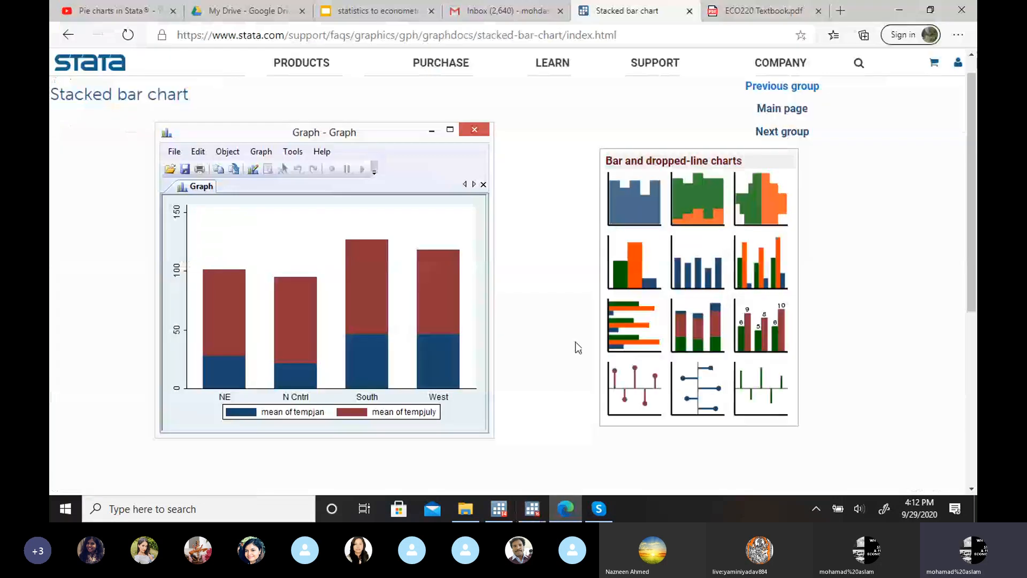
scroll(968, 239, "down", 3)
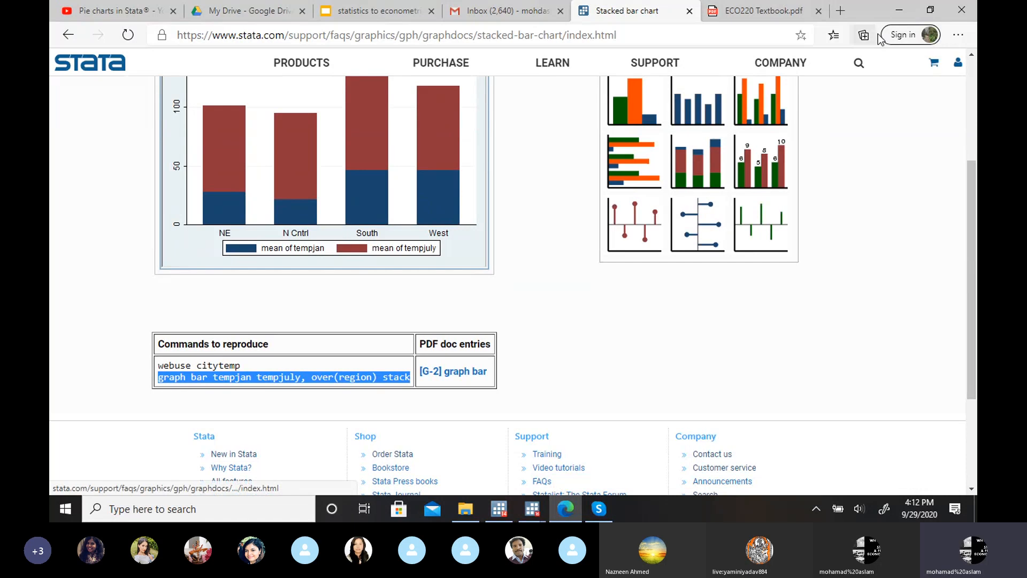
left_click(890, 14)
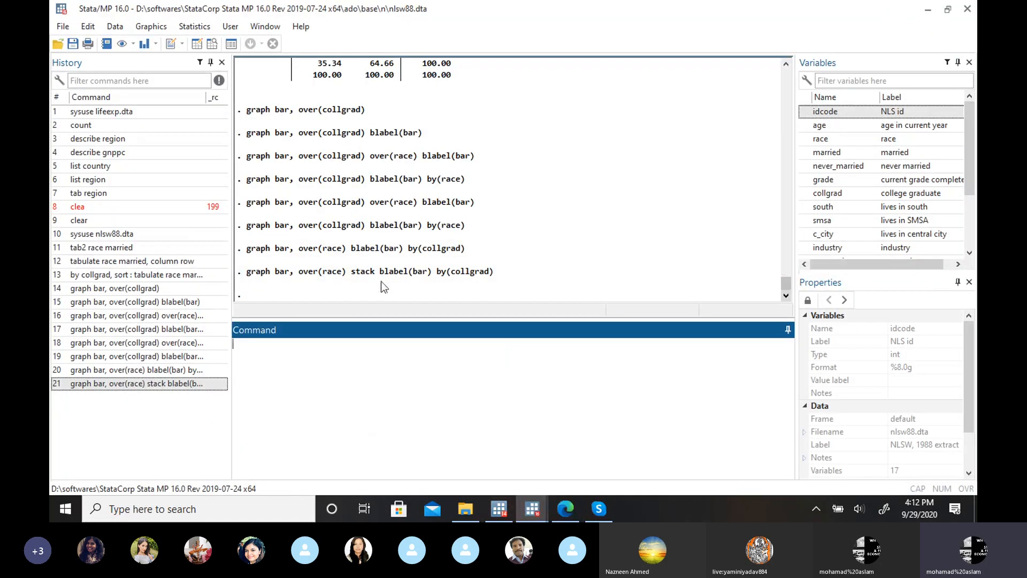
Step: Examine the bar chart dialog's stacking option, grouping variables and subgraph settings, and minimize the dialog
left_click(195, 28)
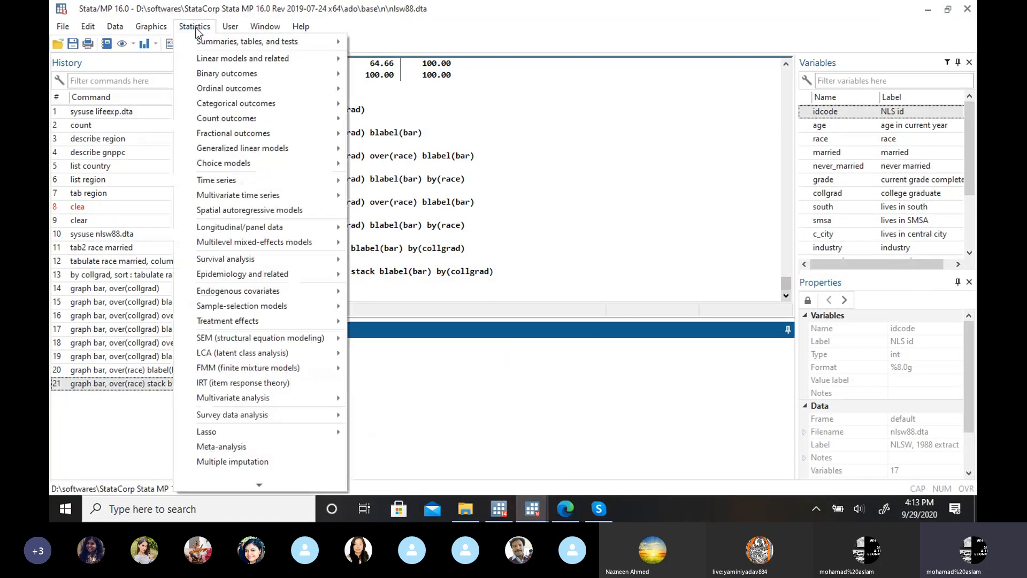
mouse_move(210, 66)
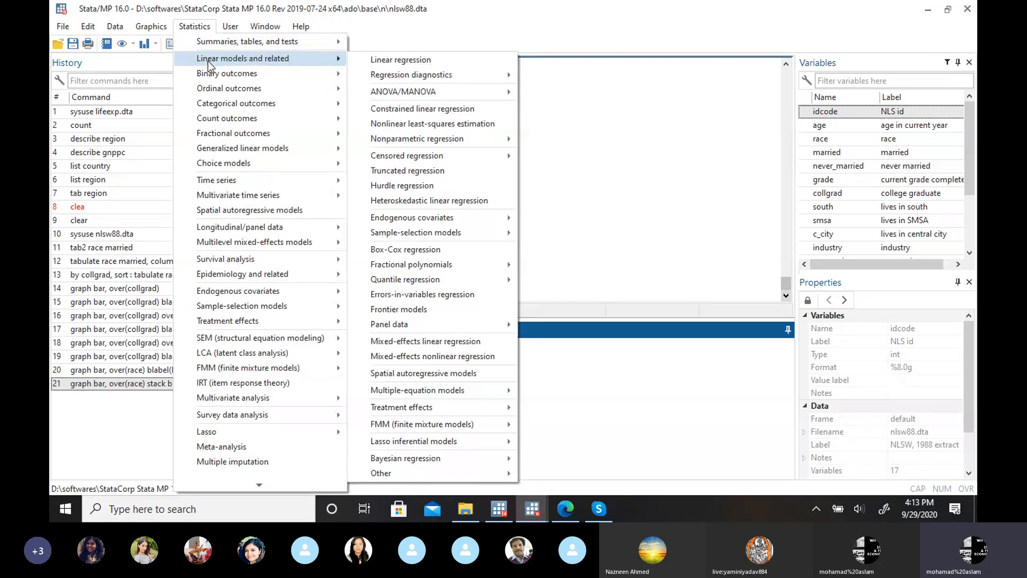
mouse_move(151, 27)
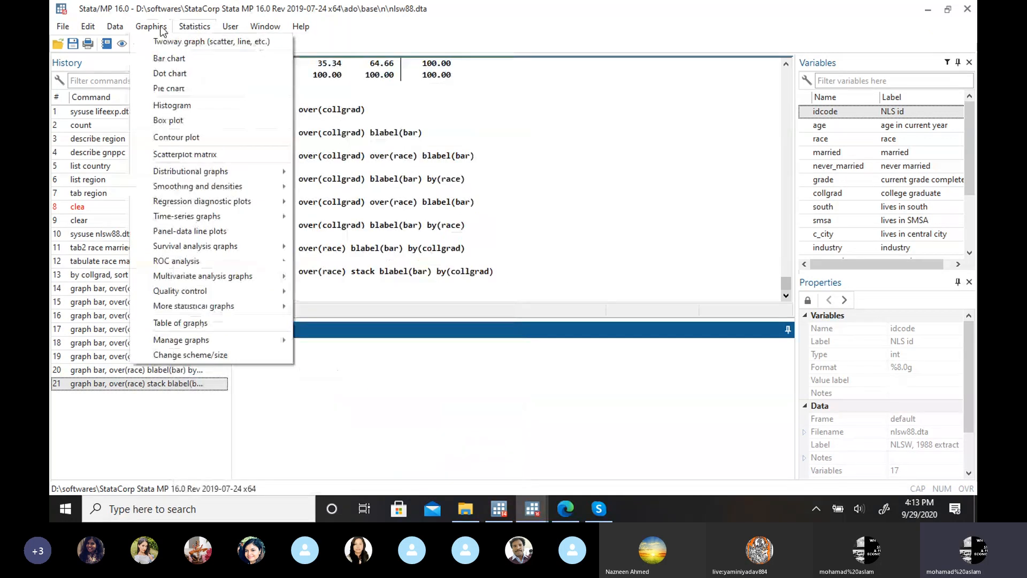
left_click(164, 59)
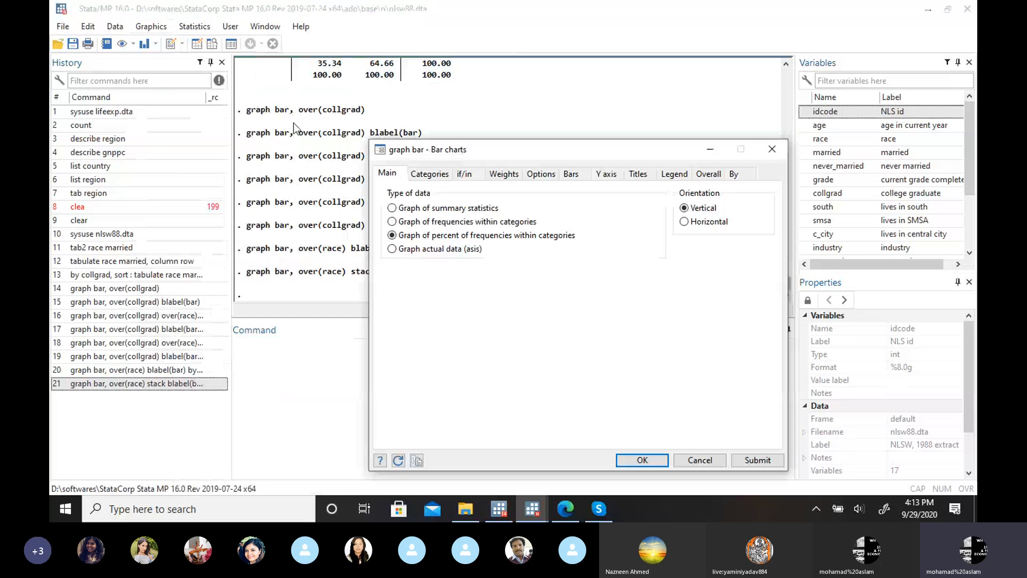
left_click(570, 175)
left_click(541, 174)
left_click(398, 210)
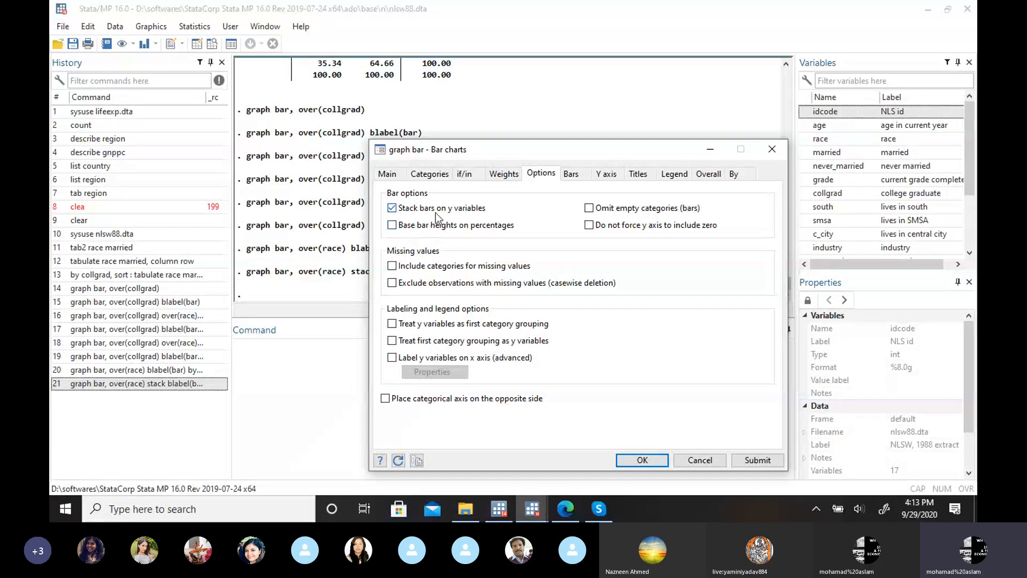
left_click(433, 174)
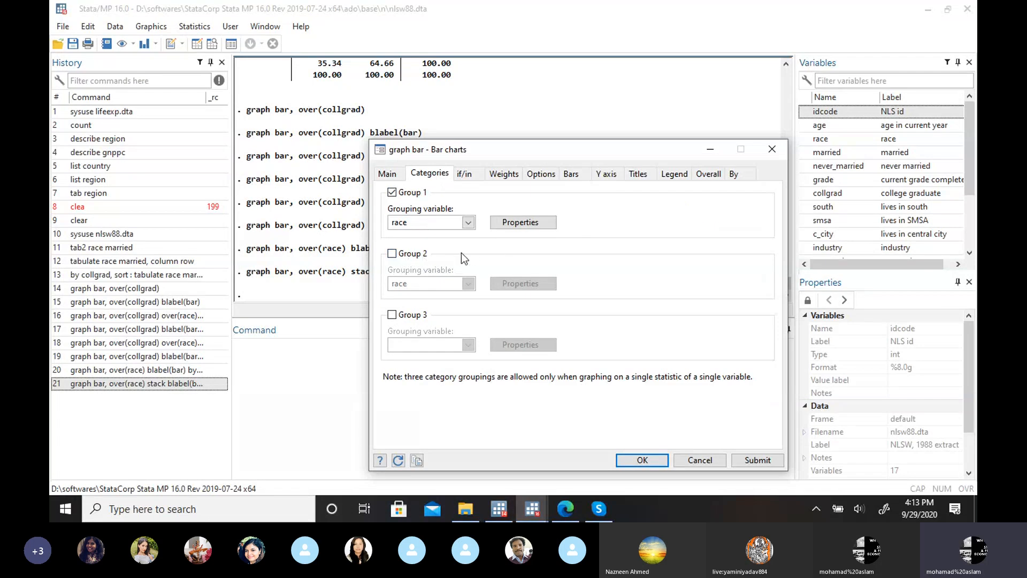
left_click(737, 174)
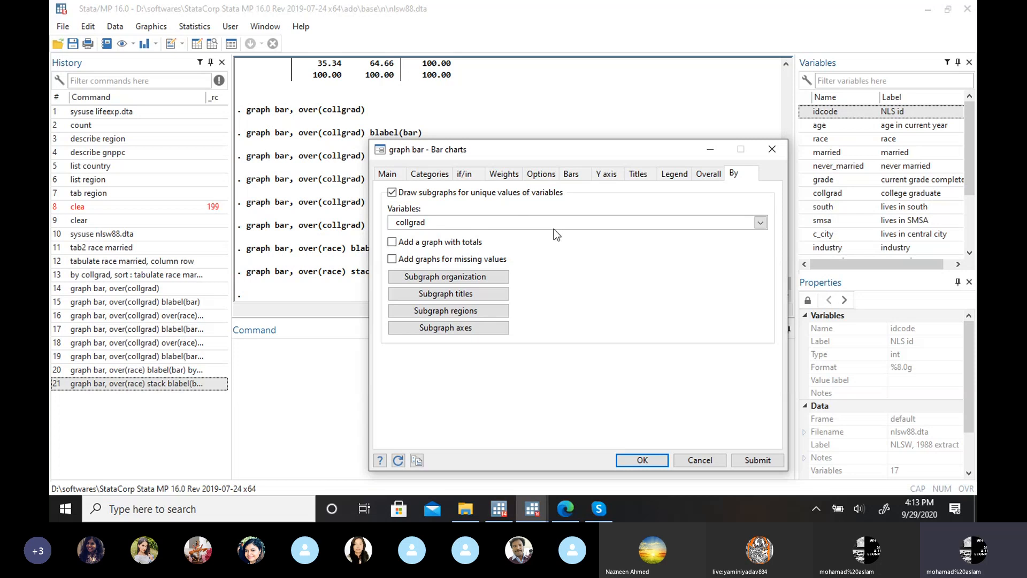
left_click(707, 150)
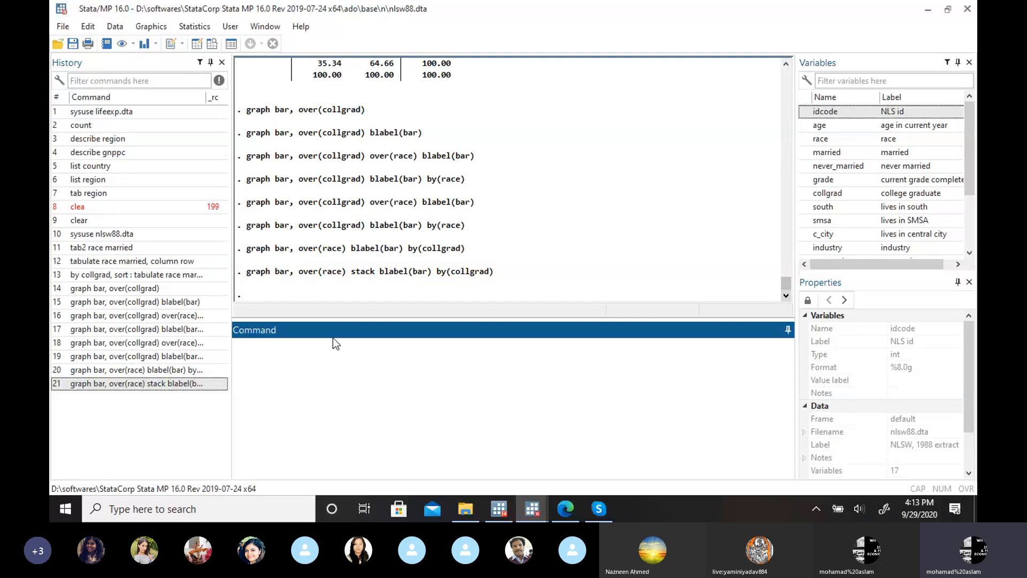
Step: Restore the bar chart dialog and add married as the second grouping variable after race
left_click(152, 27)
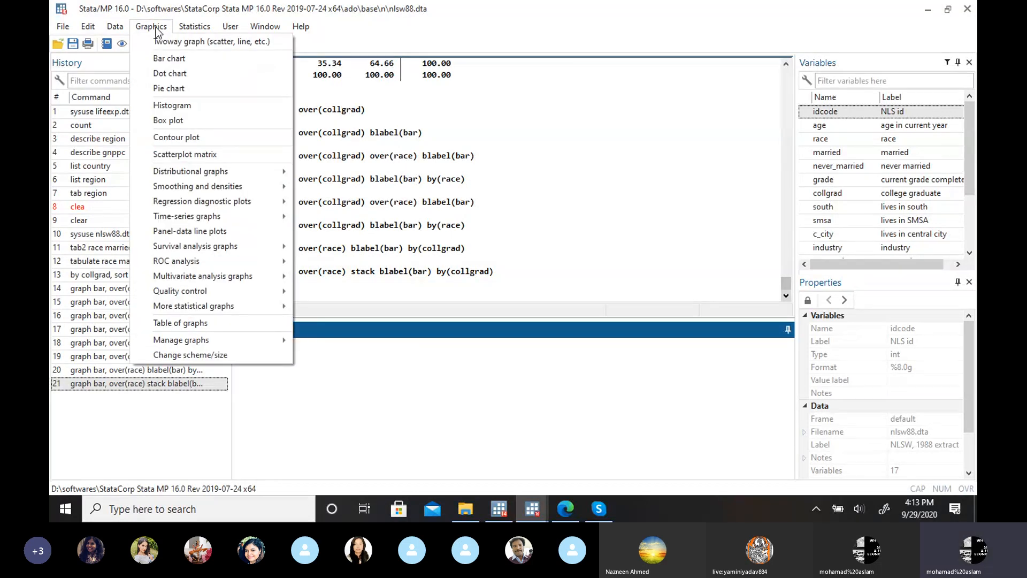
left_click(167, 57)
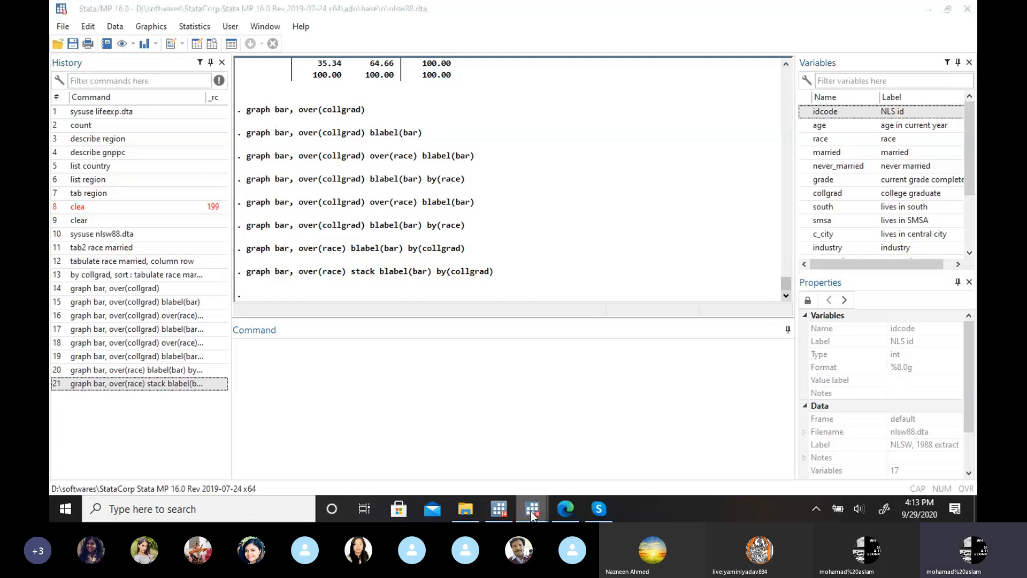
mouse_move(532, 515)
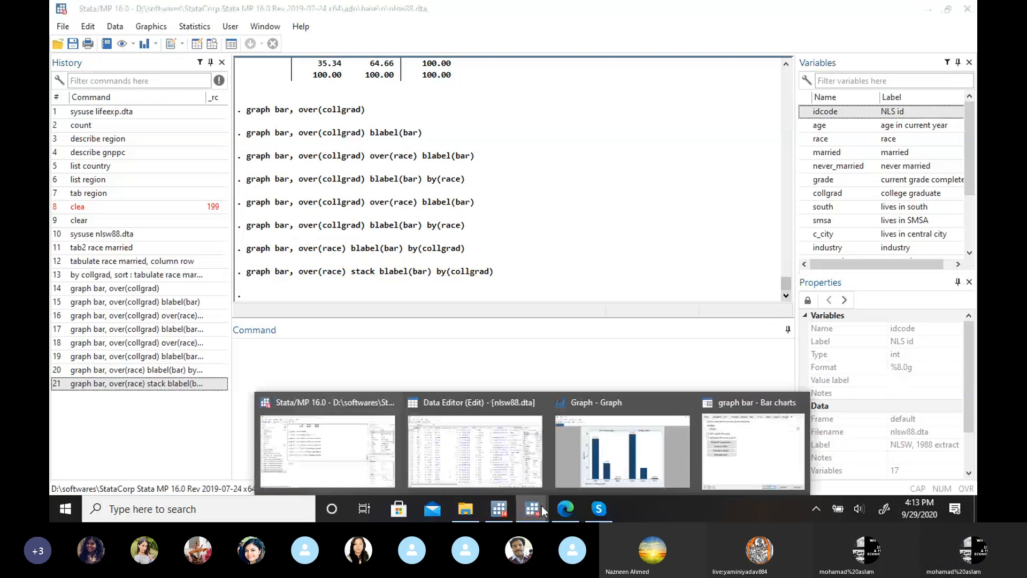
left_click(737, 457)
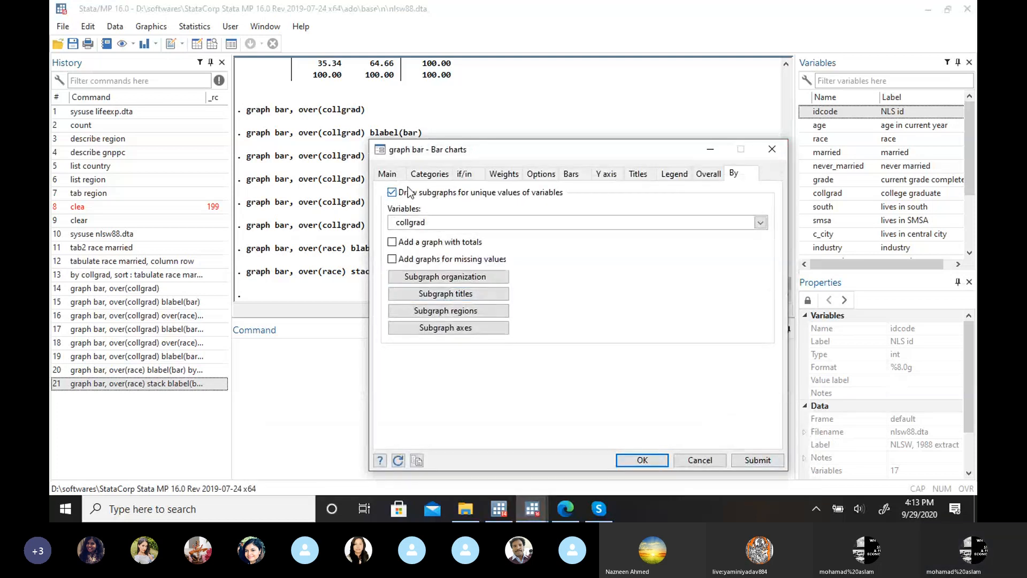
left_click(428, 174)
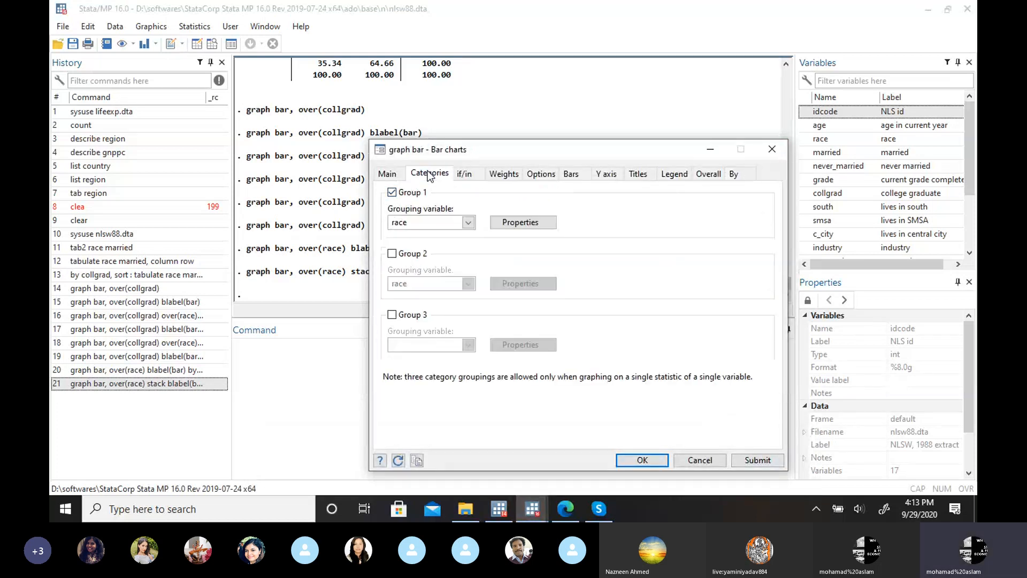
left_click(392, 254)
left_click(467, 284)
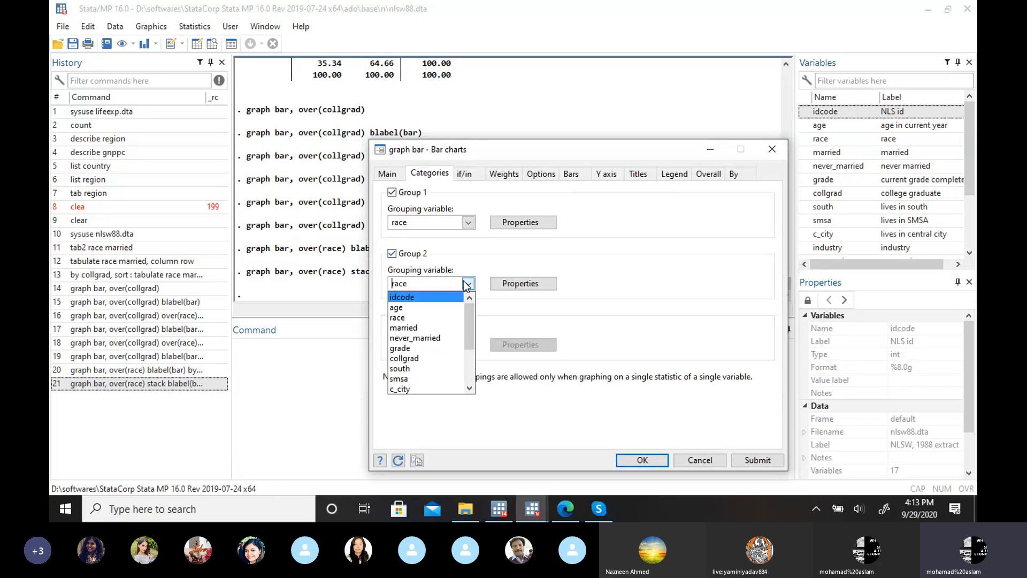
left_click(444, 328)
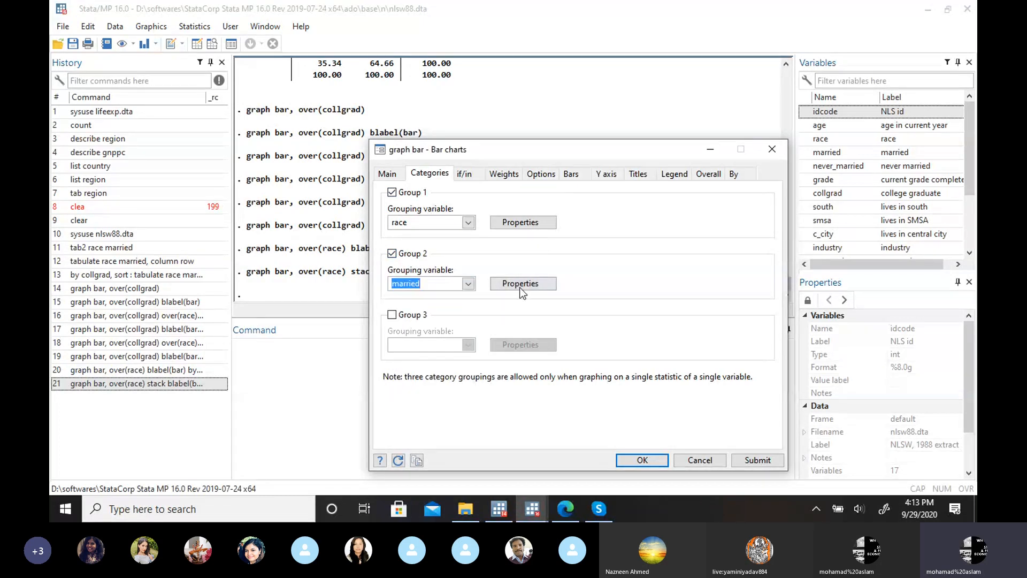
Step: Draw the bar chart over race and married with subgraphs by collgrad, view it and minimize the graph window
left_click(734, 174)
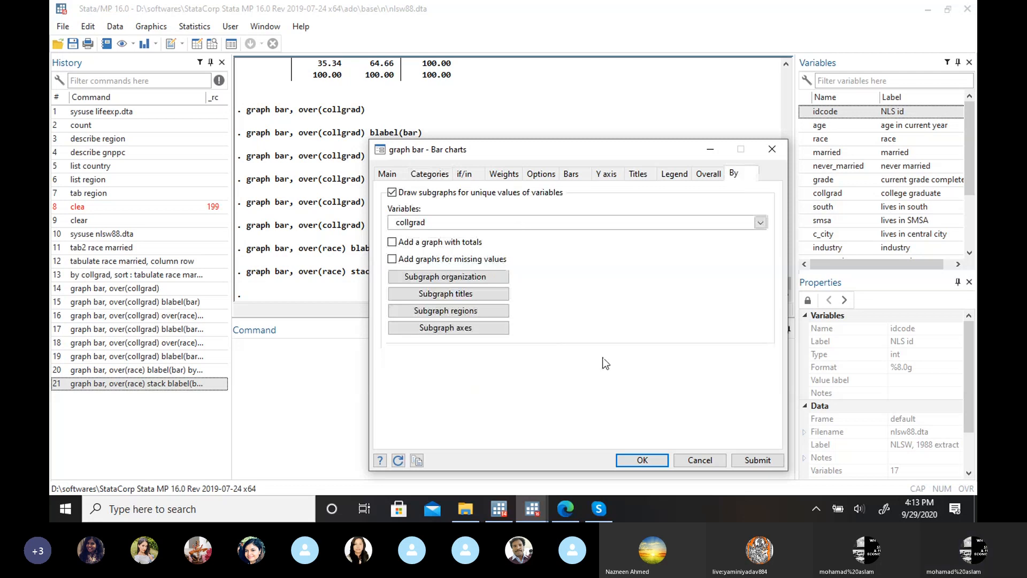
left_click(642, 459)
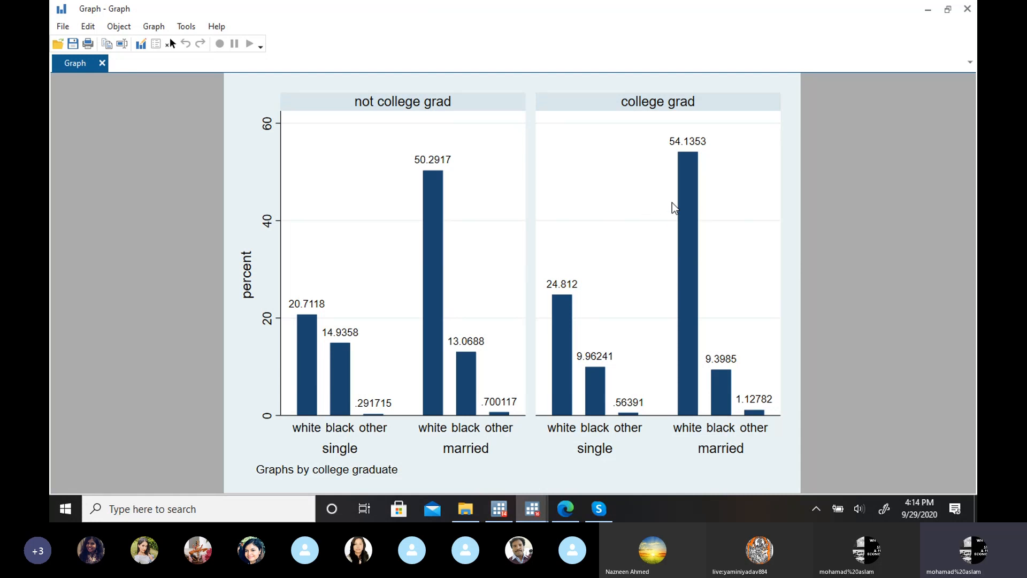
left_click(922, 16)
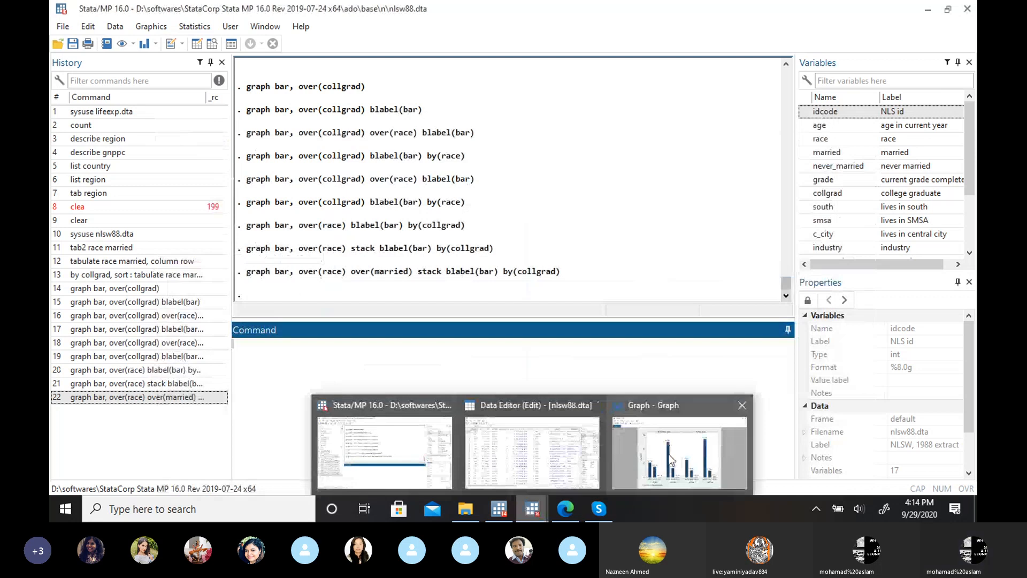
Step: Reopen the bar chart dialog and add collgrad as the third grouping variable
left_click(139, 29)
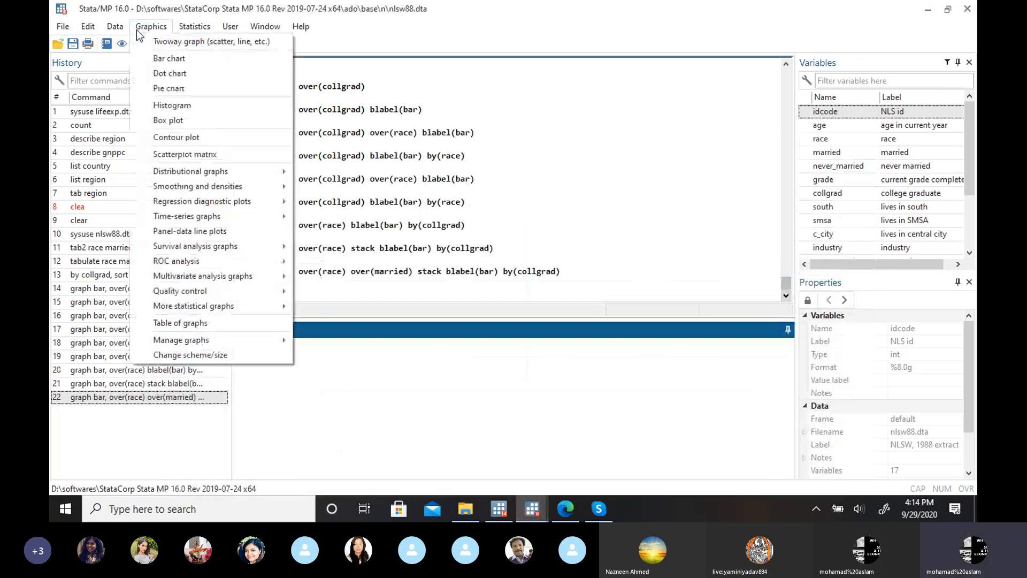
left_click(209, 59)
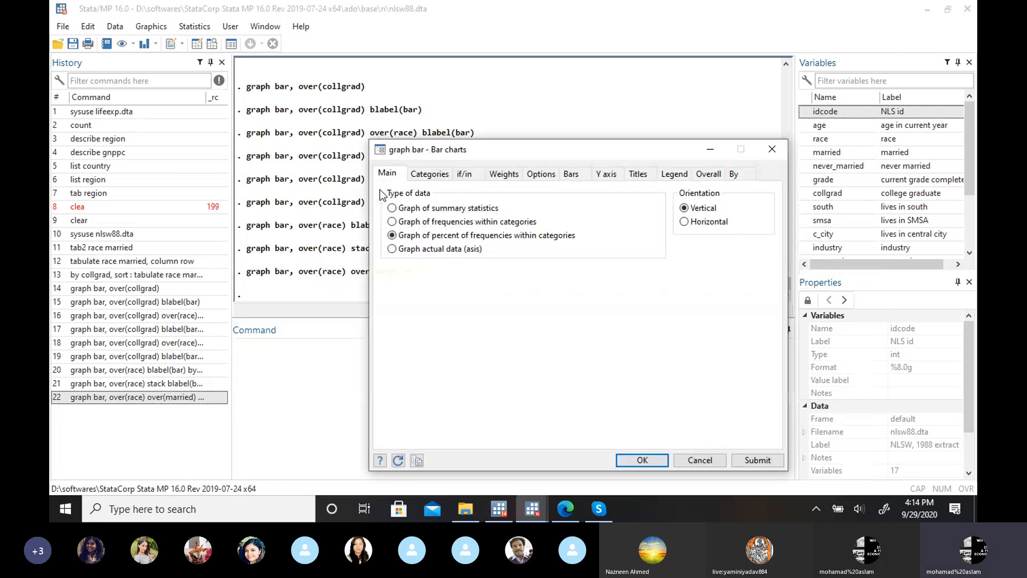
left_click(441, 178)
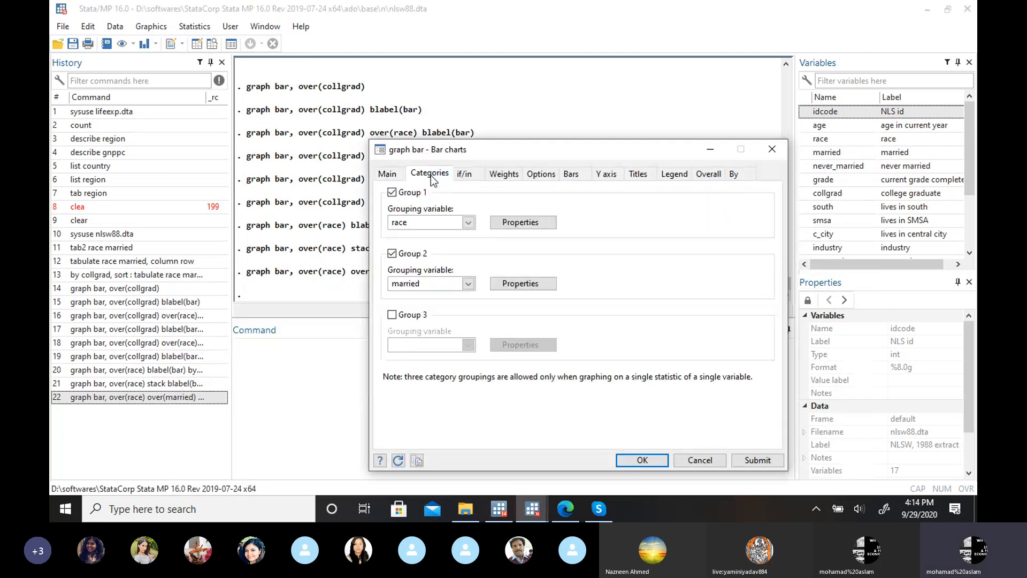
left_click(391, 314)
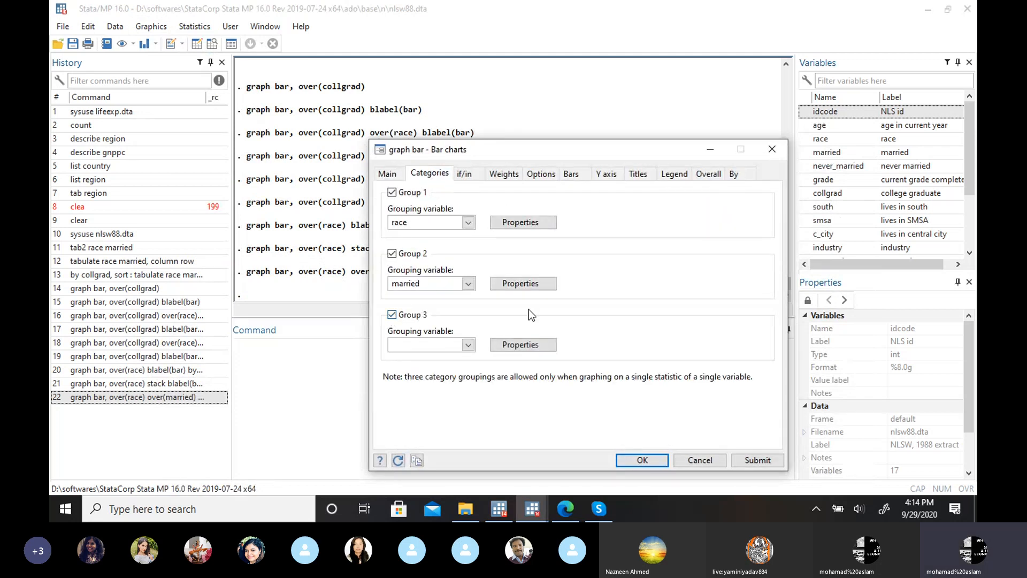
left_click(469, 346)
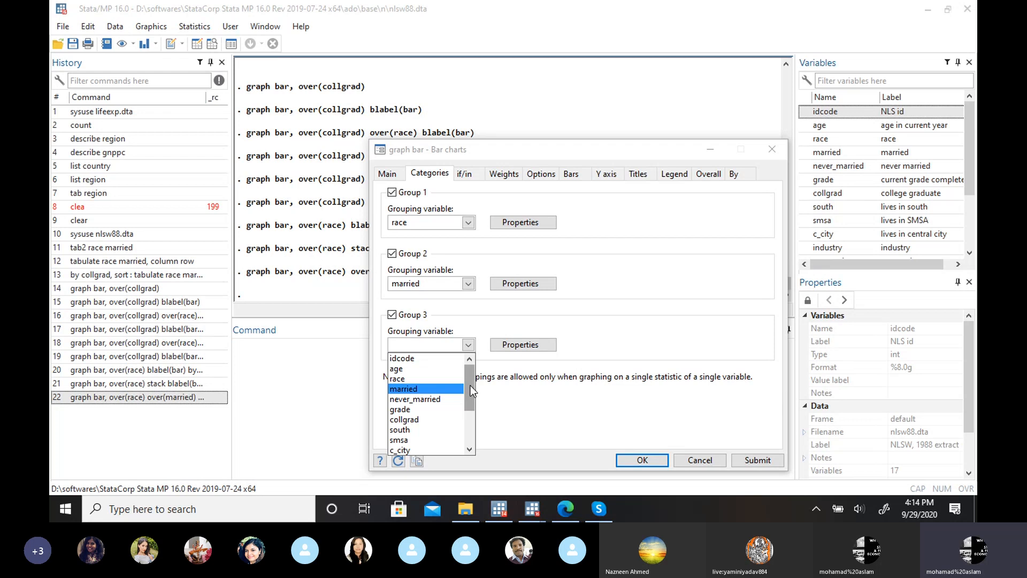
left_click(436, 419)
Step: Turn off subgraphs by collgrad, check the three grouping variables, and draw the stacked bar chart over race, married and collgrad
left_click(735, 175)
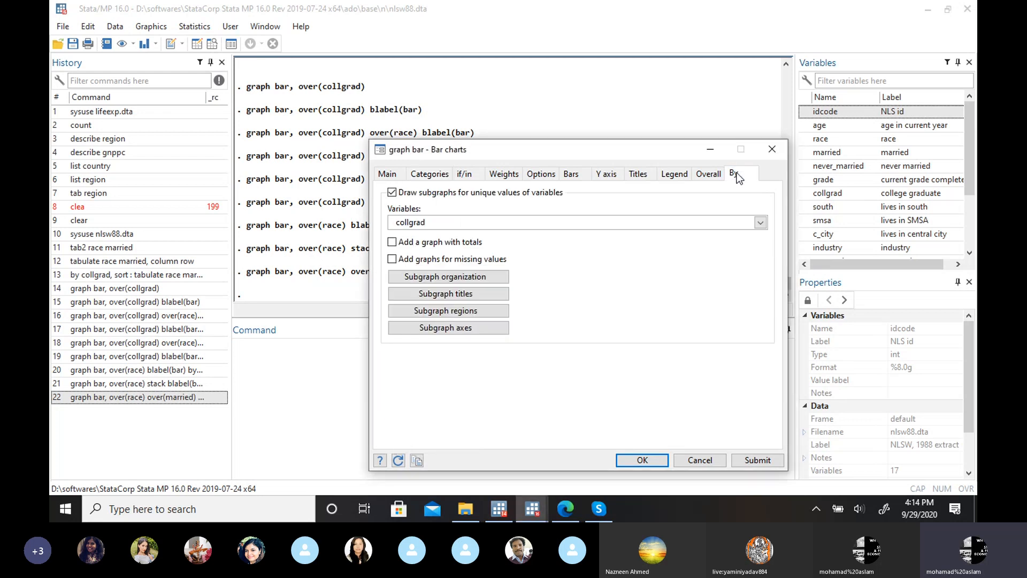
left_click(393, 192)
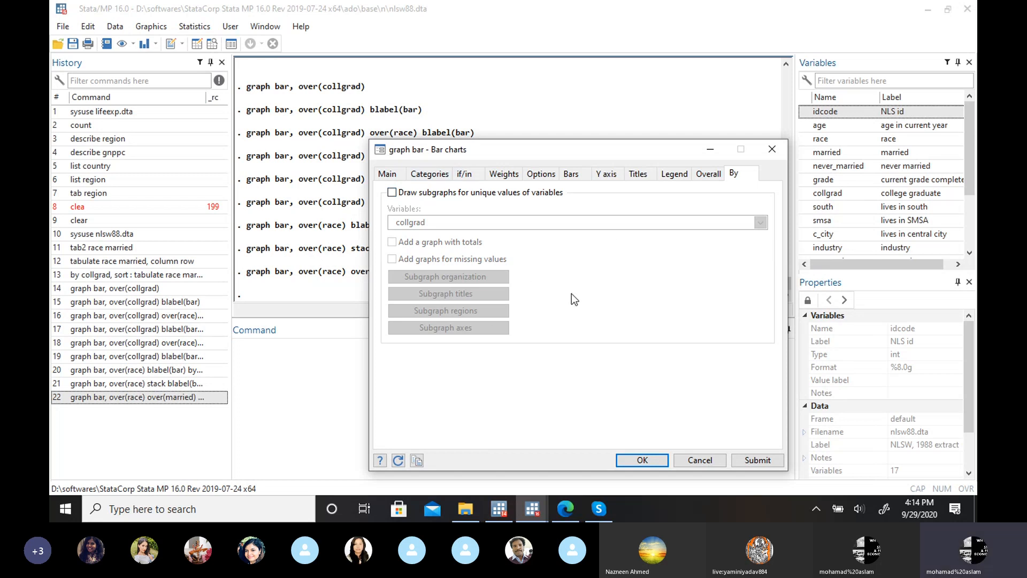
left_click(426, 176)
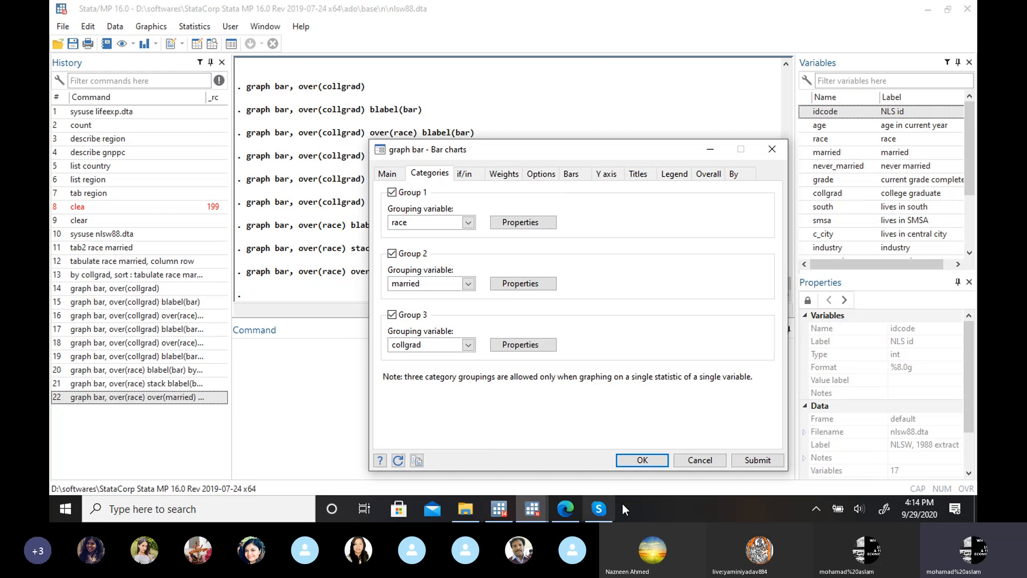
left_click(621, 459)
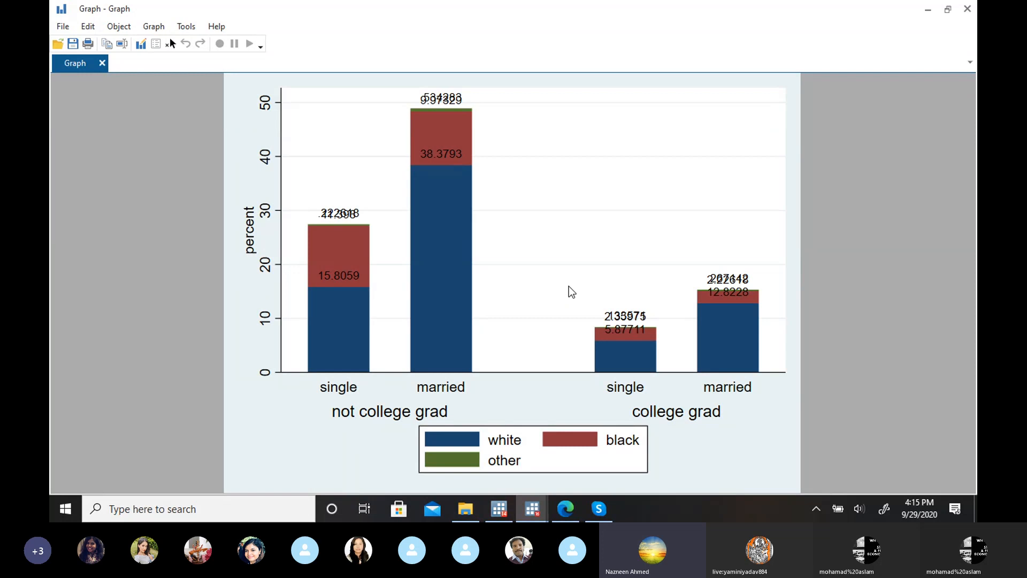
Step: Examine the stacked bar chart over race, married and collgrad, and minimize the graph window
left_click(925, 11)
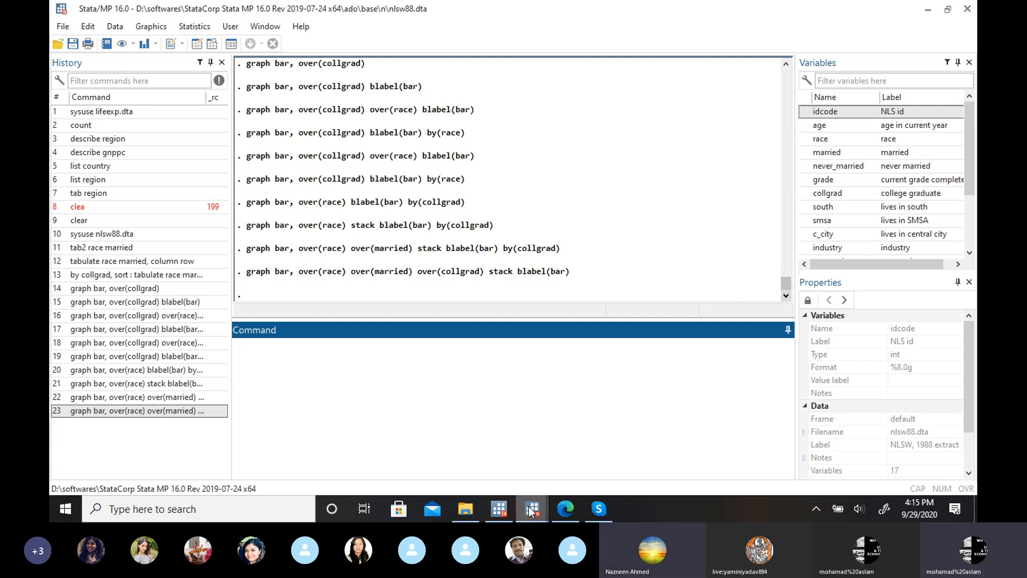
mouse_move(531, 510)
left_click(621, 479)
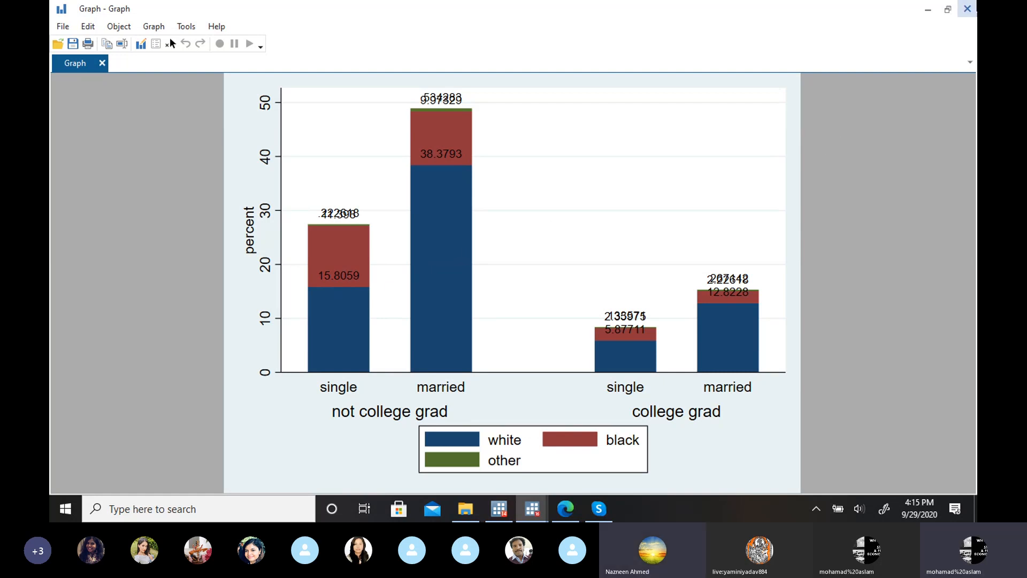
left_click(929, 9)
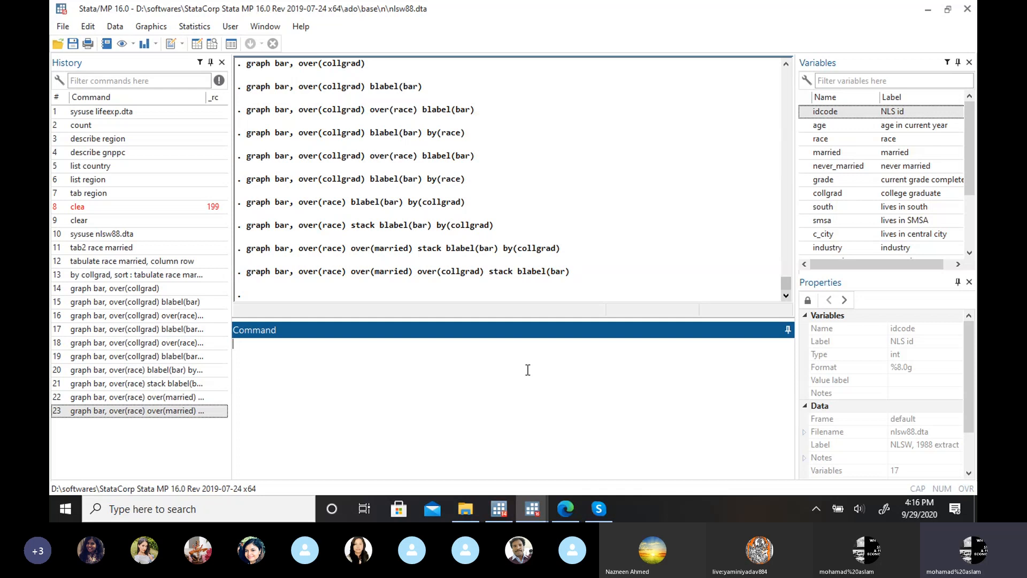
mouse_move(540, 507)
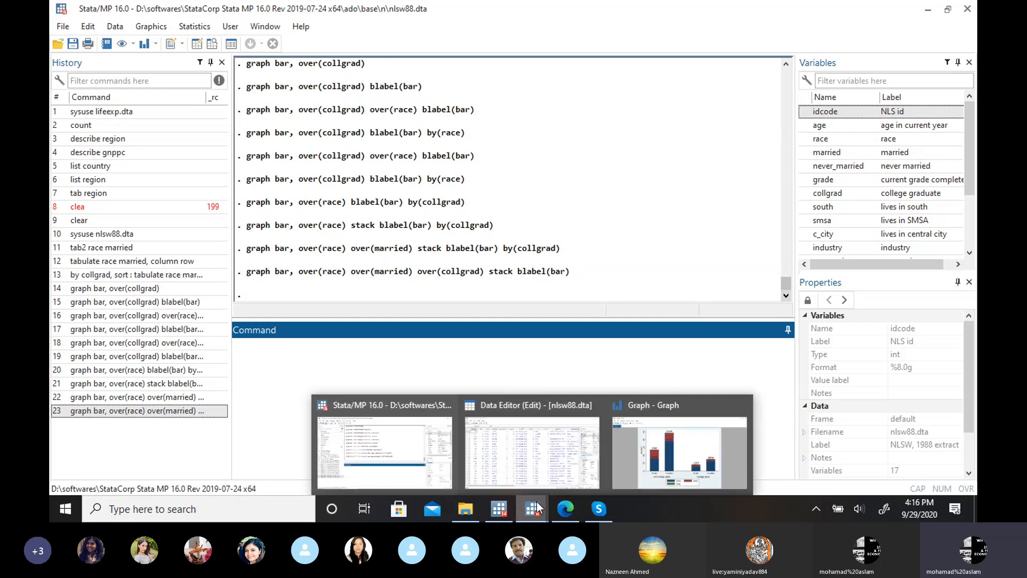
left_click(621, 469)
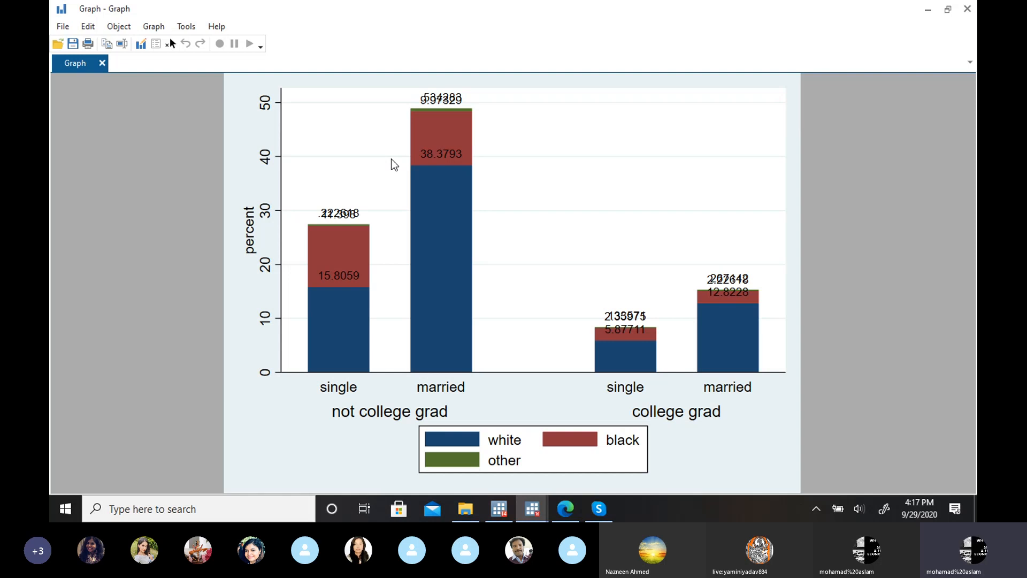
left_click(928, 9)
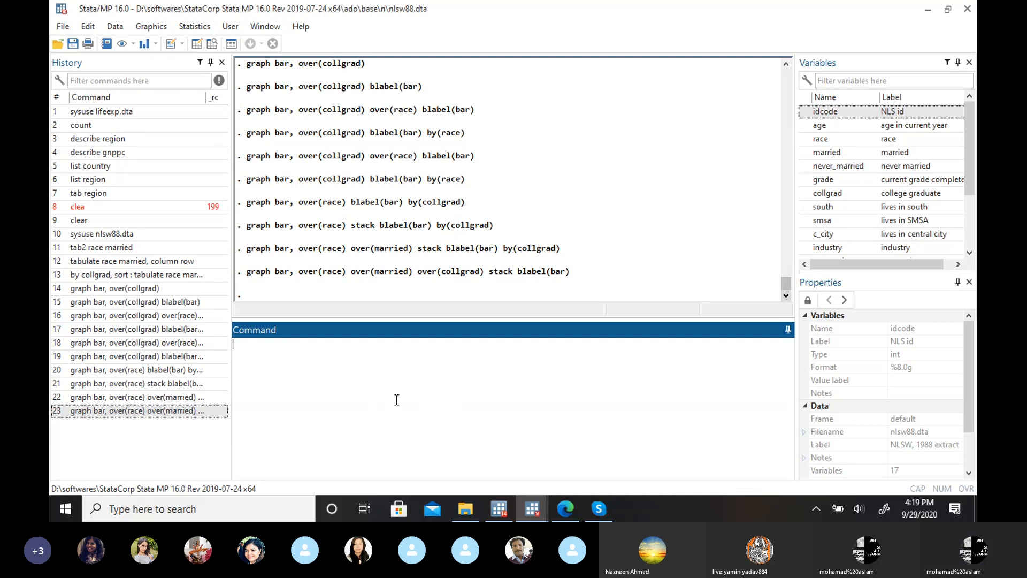
Step: Switch to the statistics to econometrics slides in the browser and show slide 71 with the bar chart homework link
left_click(570, 504)
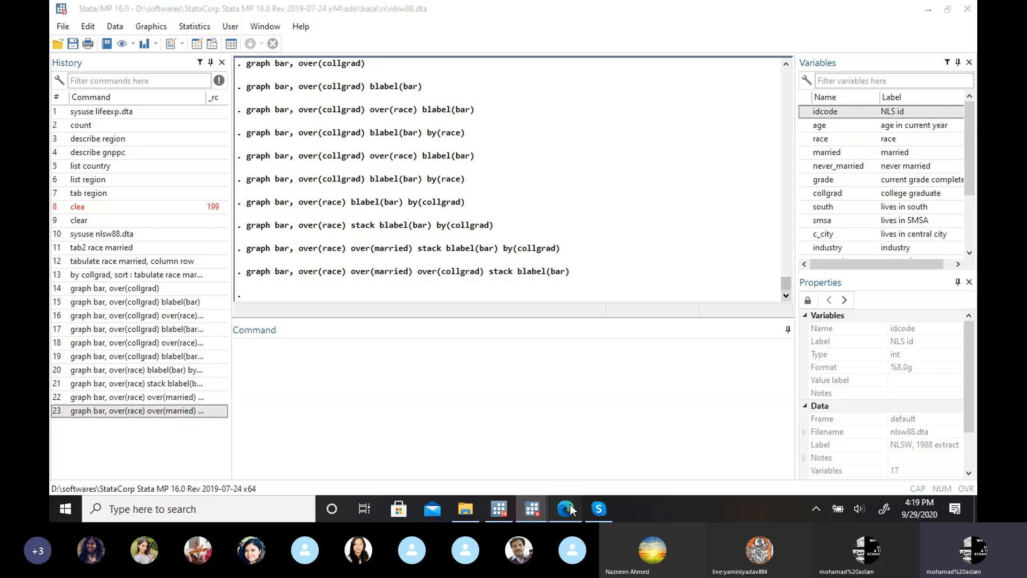
left_click(385, 7)
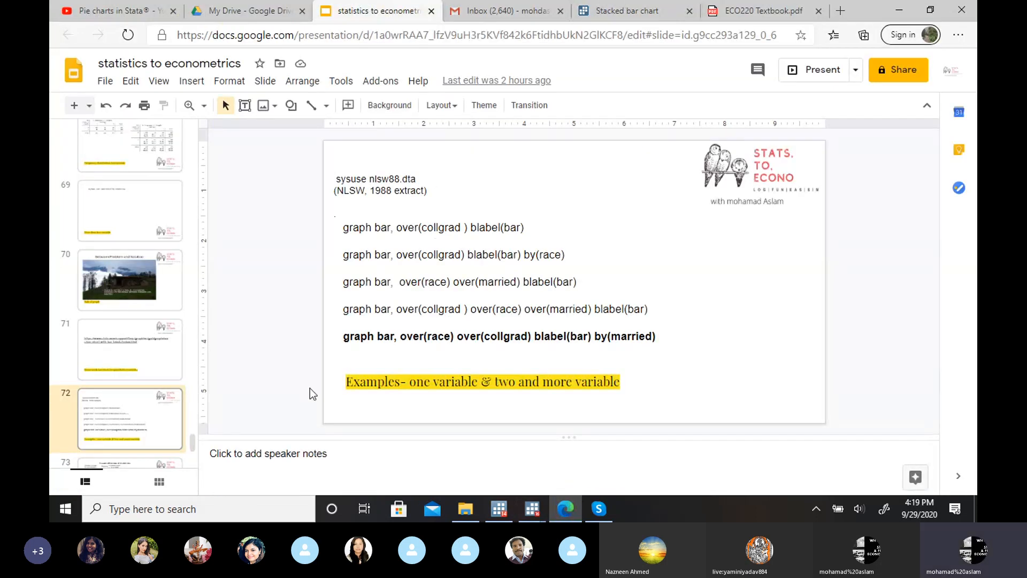
key("Down")
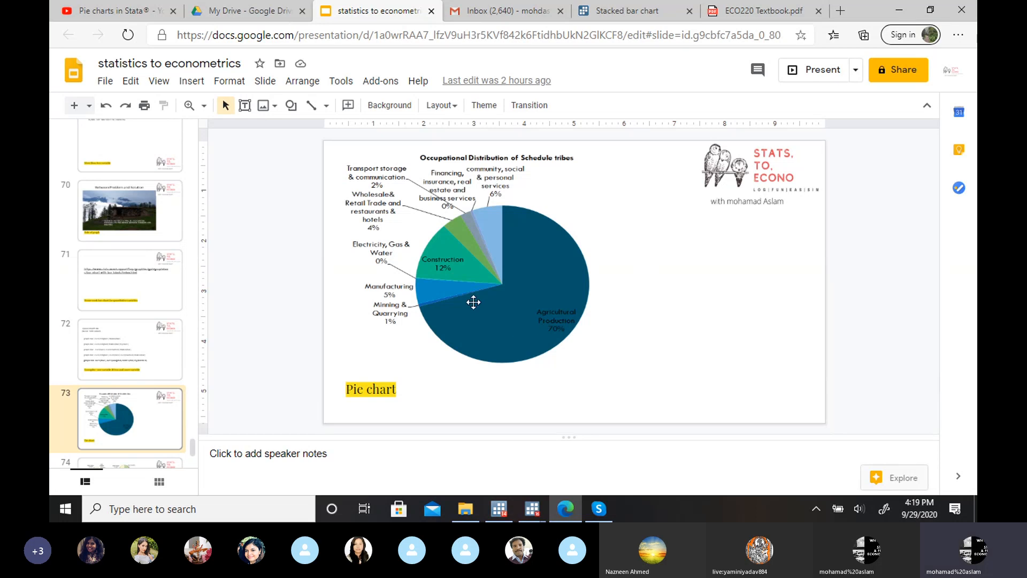
key("Up")
key("Up")
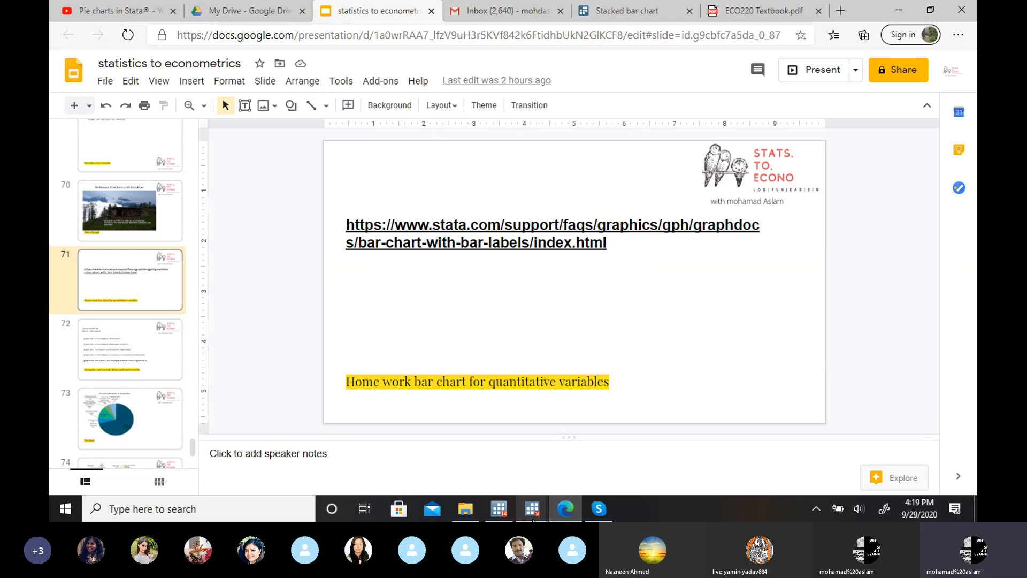
Step: Compare the stacked bar graph in Stata with the Stacked bar chart example on the Stata website
mouse_move(533, 518)
left_click(638, 473)
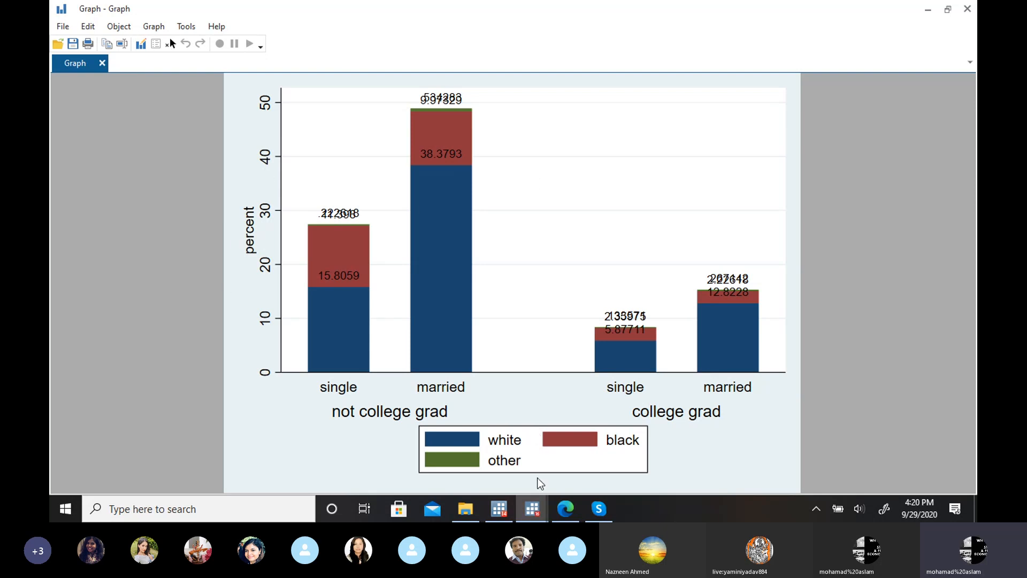
left_click(562, 514)
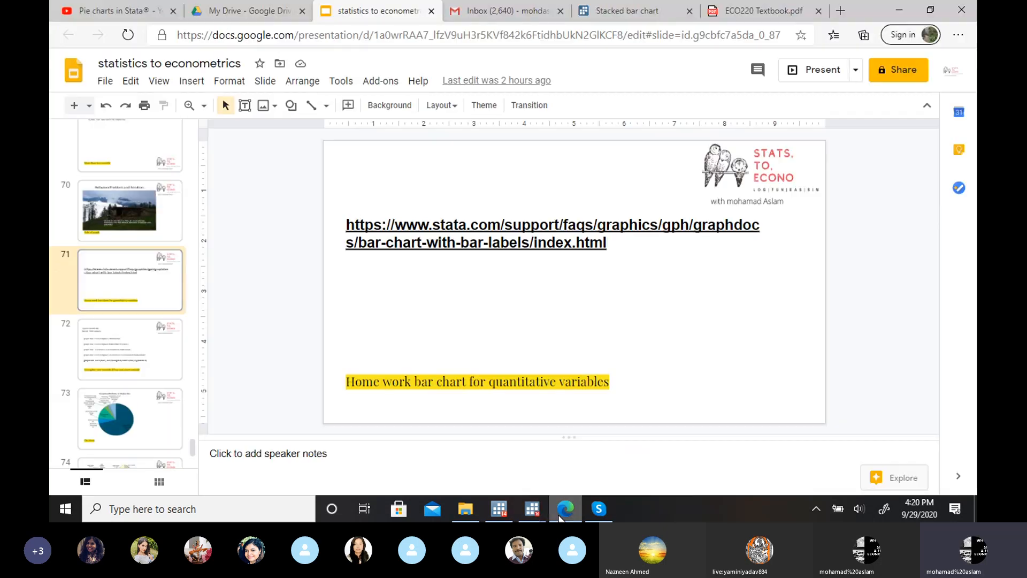
left_click(631, 11)
mouse_move(615, 67)
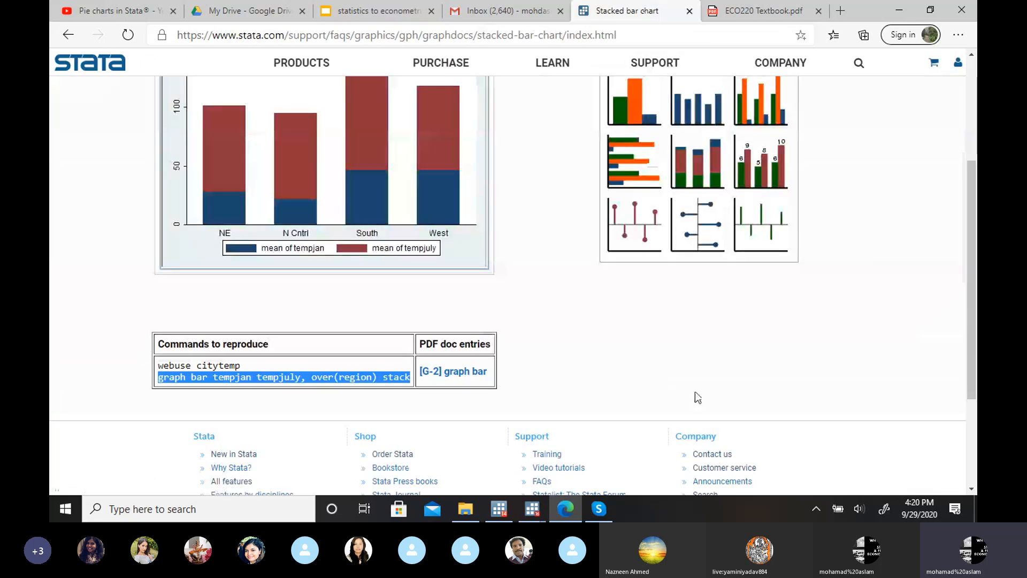
scroll(968, 255, "up", 3)
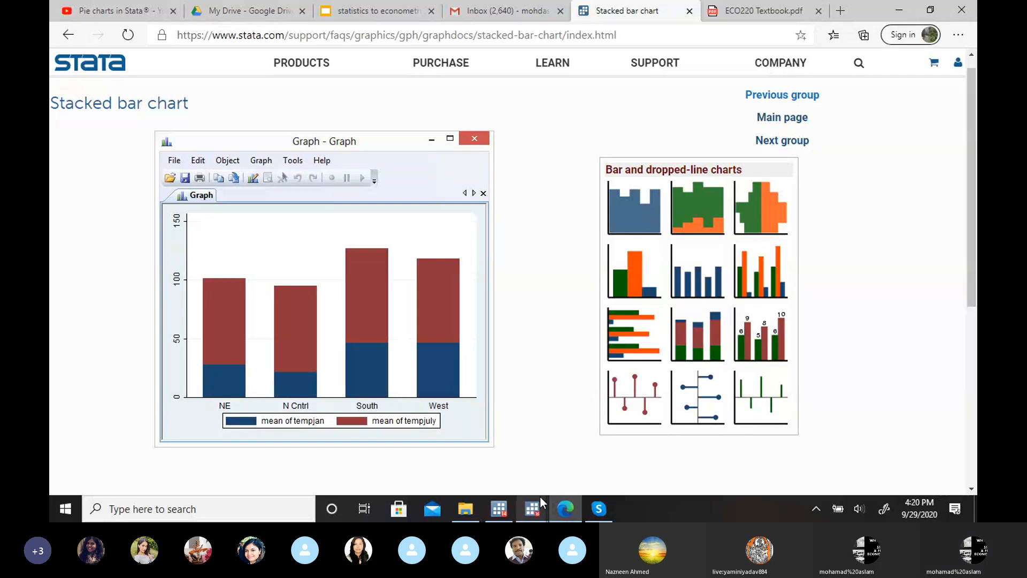
mouse_move(541, 496)
left_click(646, 448)
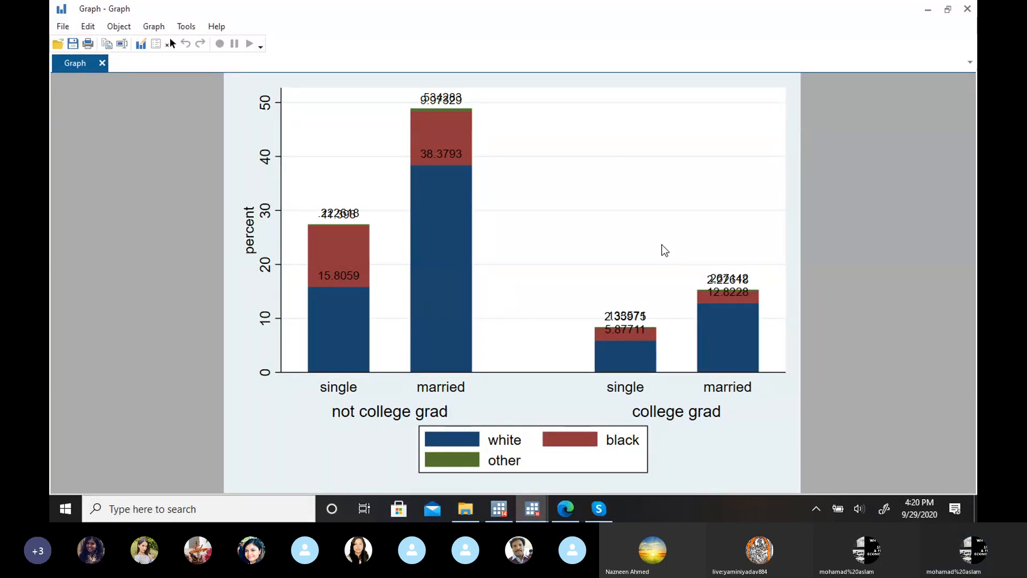
left_click(568, 518)
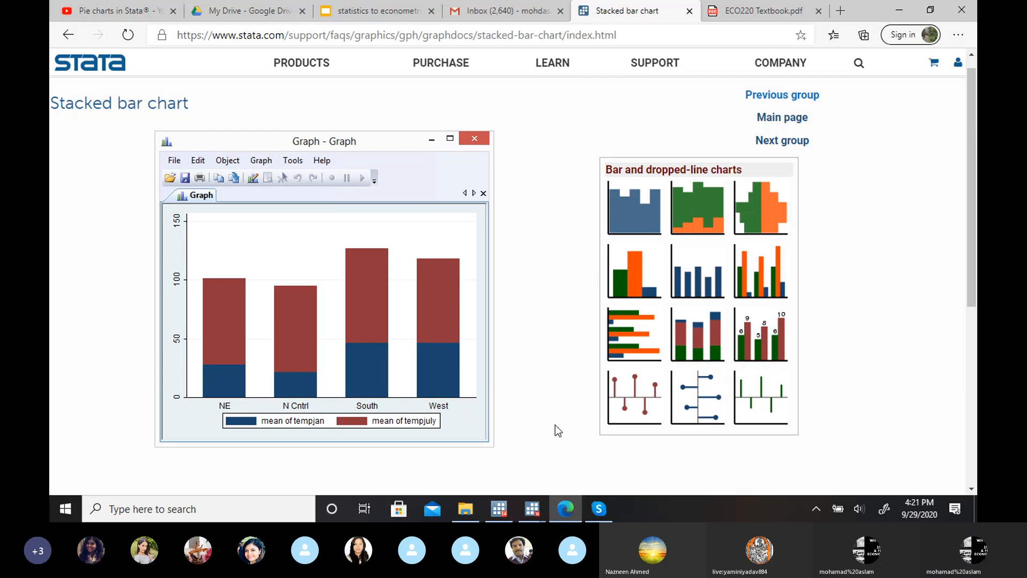
Step: Switch to the main Stata window, set a new bar chart to graph summary statistics, and list the available statistics
left_click(536, 516)
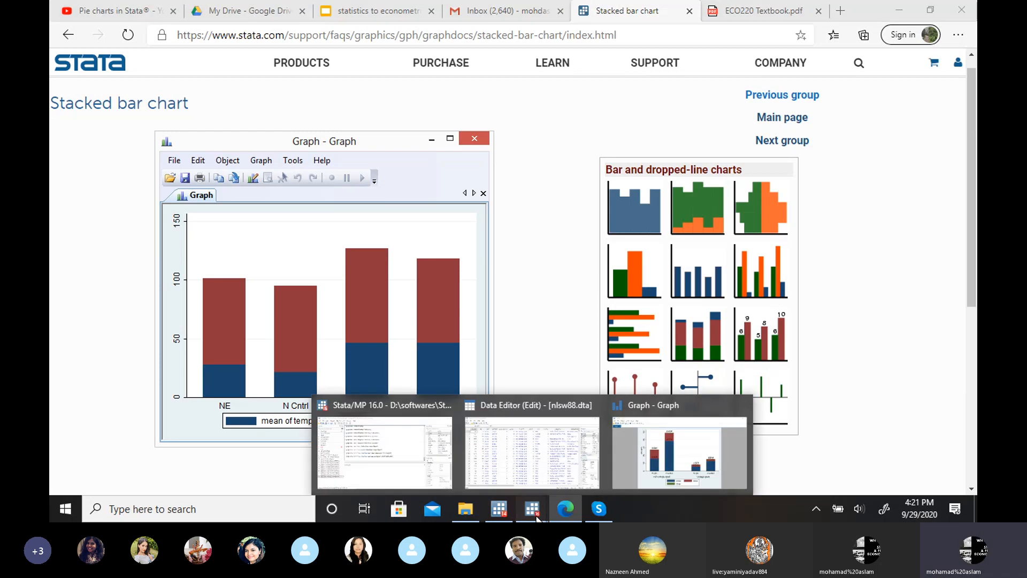
left_click(389, 441)
left_click(148, 28)
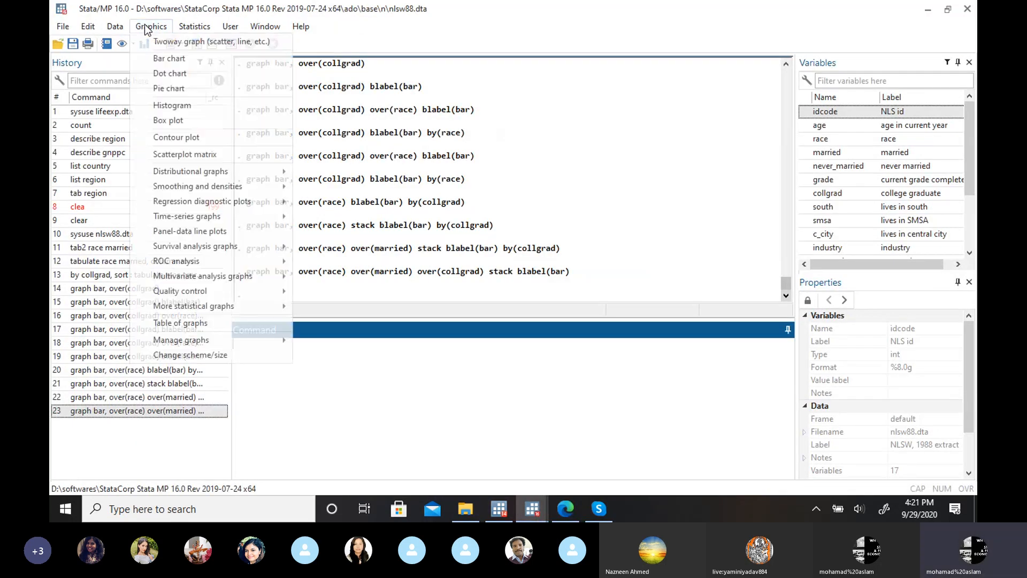
left_click(172, 59)
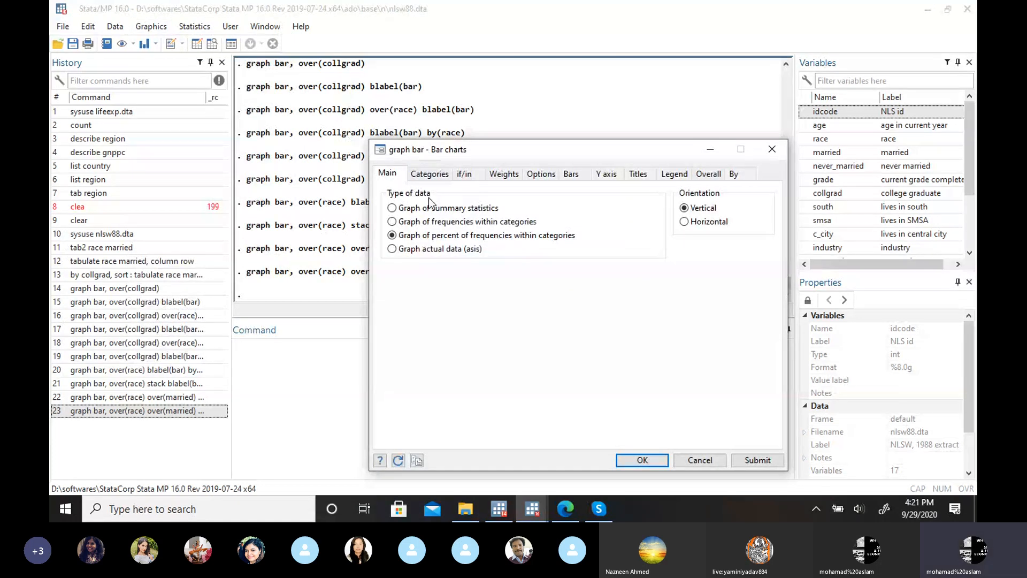
left_click(392, 208)
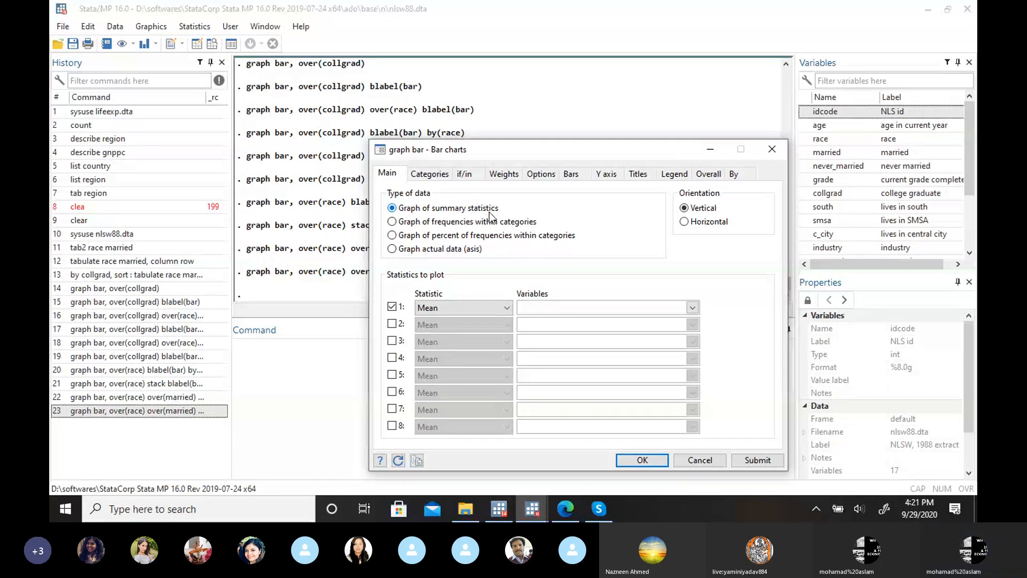
left_click(392, 236)
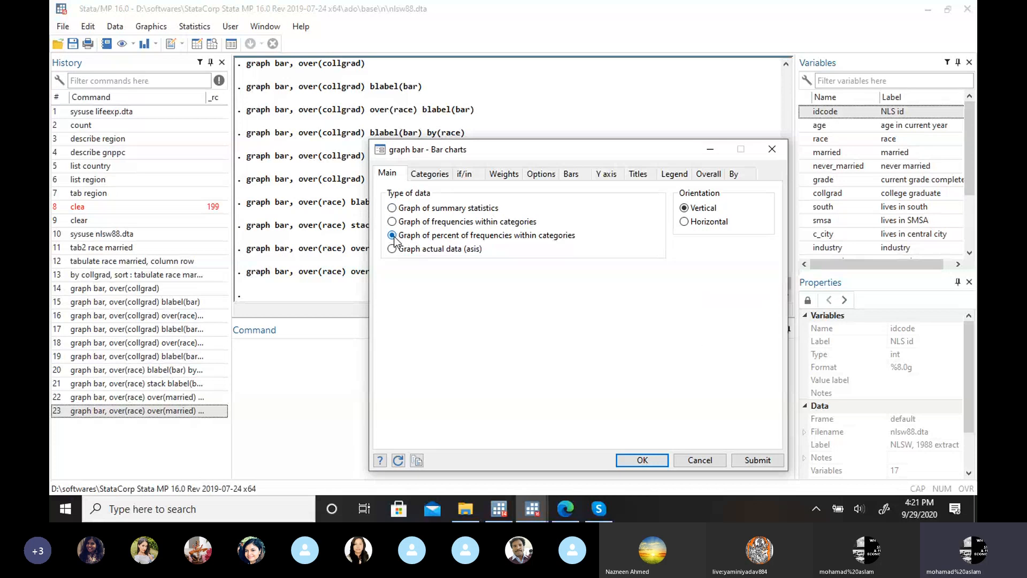
left_click(392, 209)
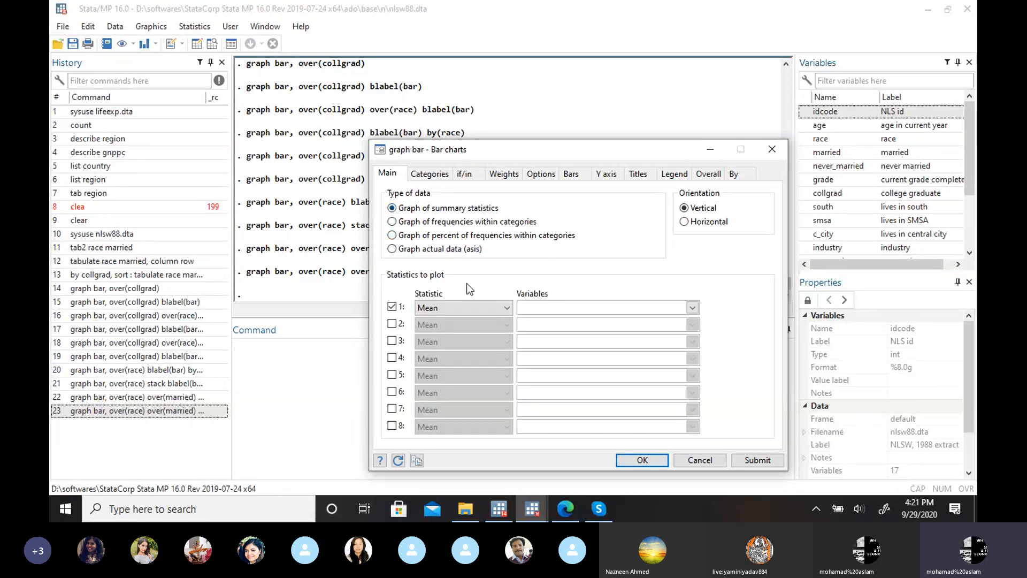
left_click(507, 308)
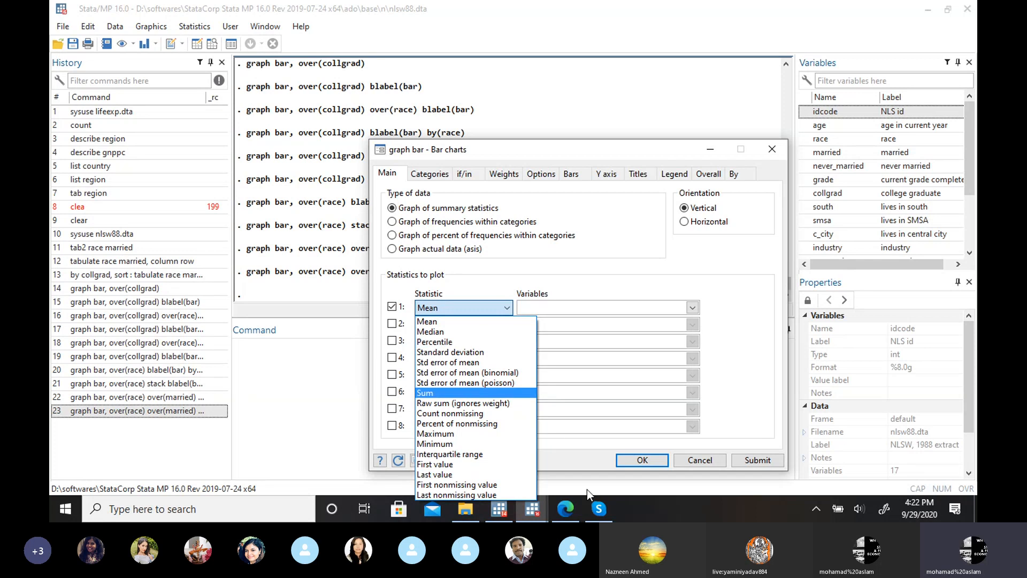
Step: Look at the website's Stacked bar chart example again and return to the main Stata window to review the graph commands
left_click(569, 506)
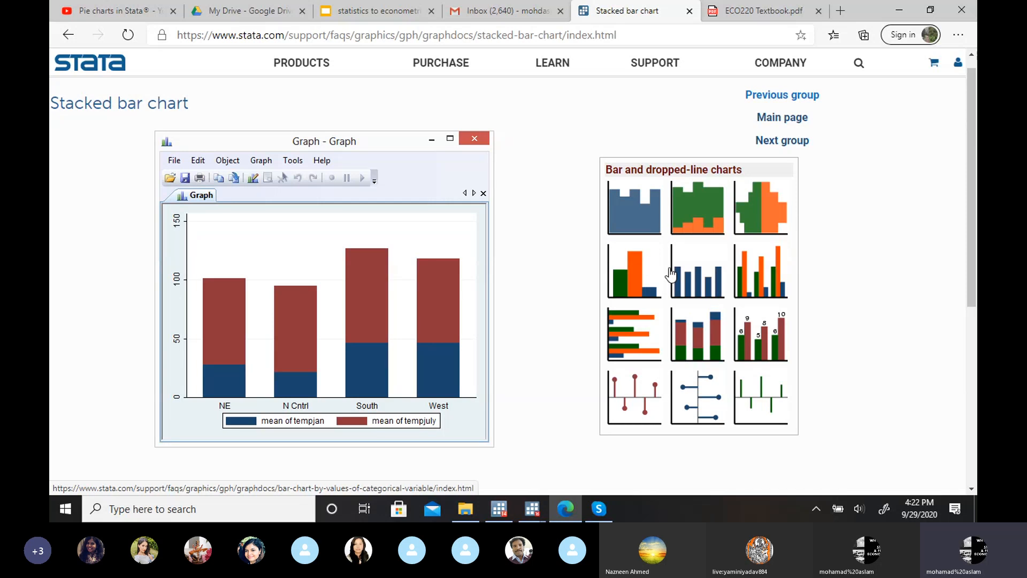
mouse_move(530, 509)
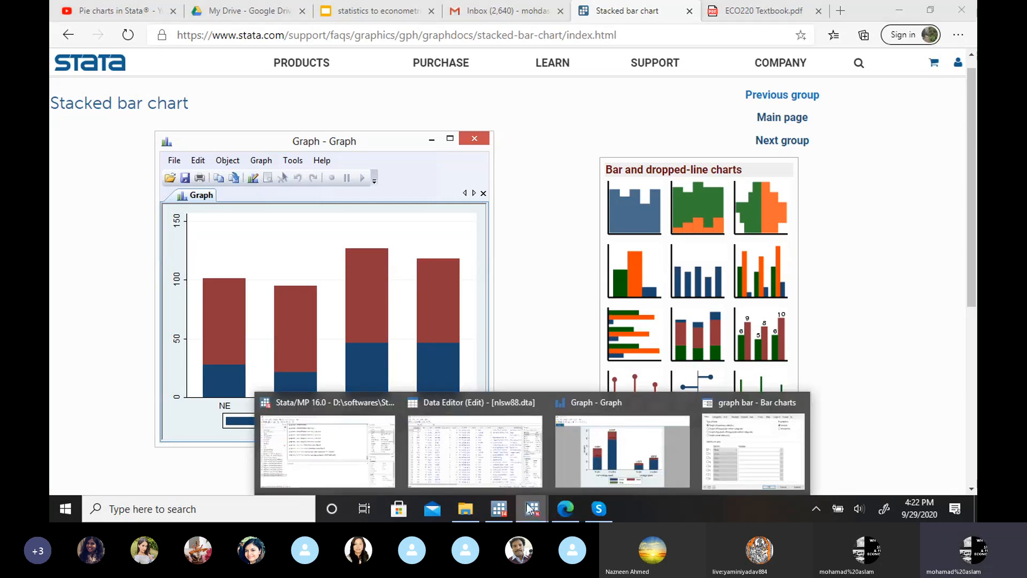
left_click(351, 438)
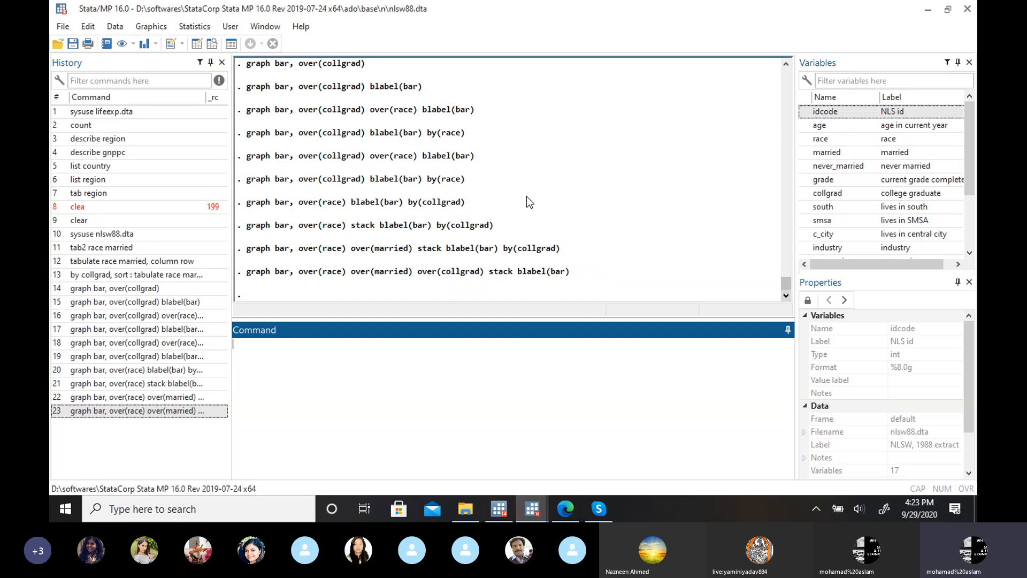
mouse_move(535, 509)
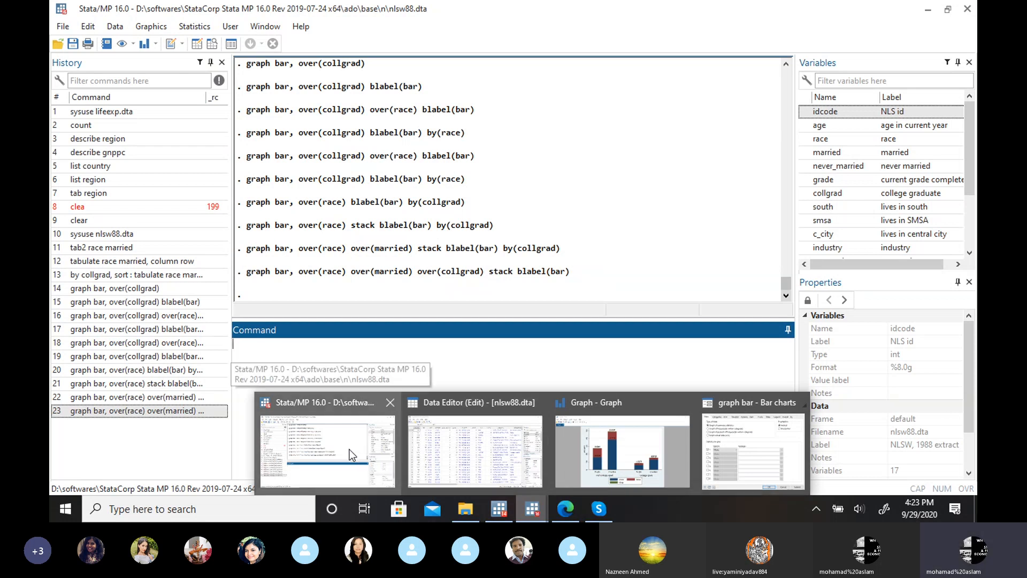
left_click(348, 450)
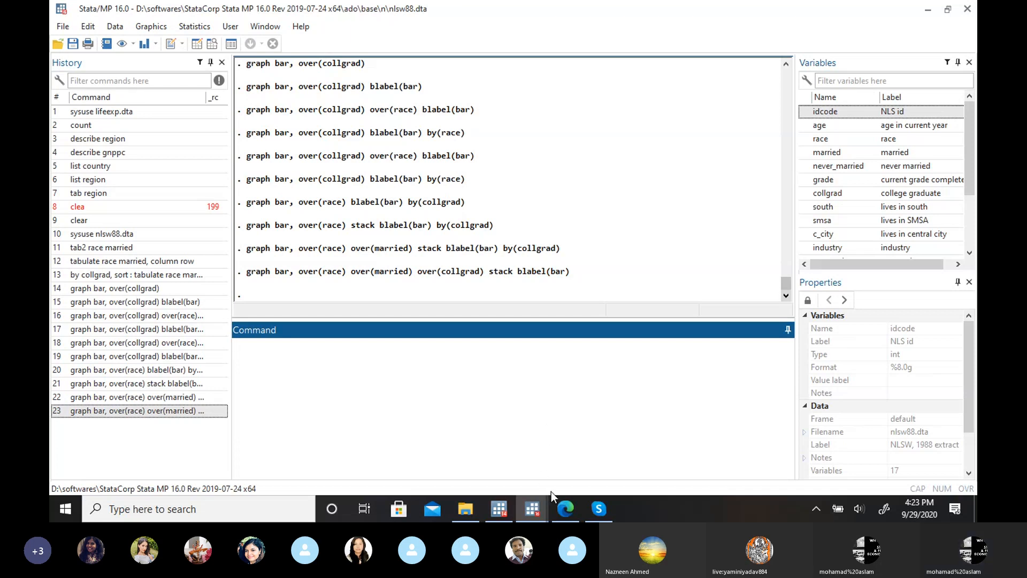
mouse_move(505, 506)
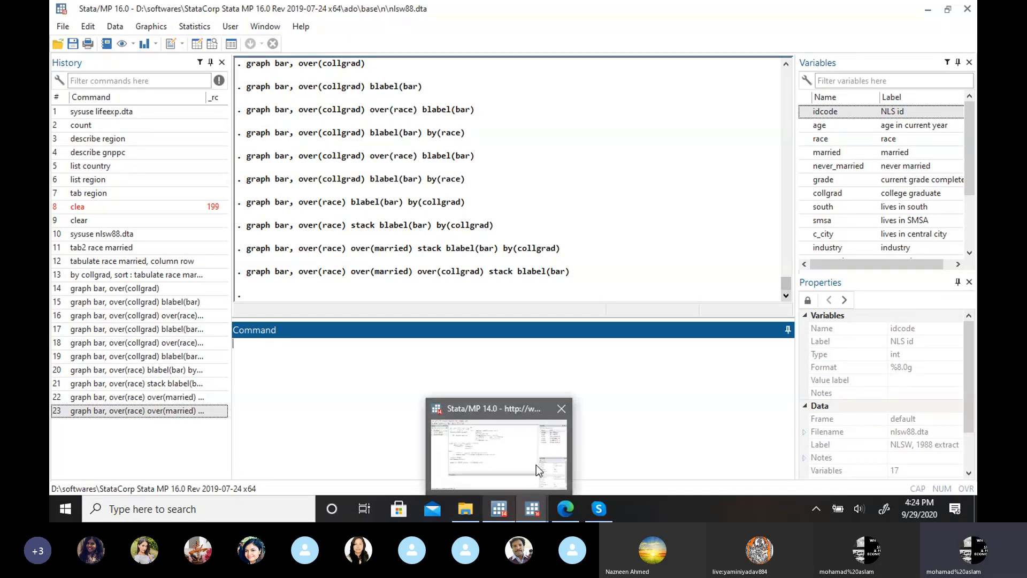
Step: Switch back to the slides in the browser and browse slides 71 to 73, finishing on the homework slide for quantitative variables
left_click(565, 509)
left_click(360, 15)
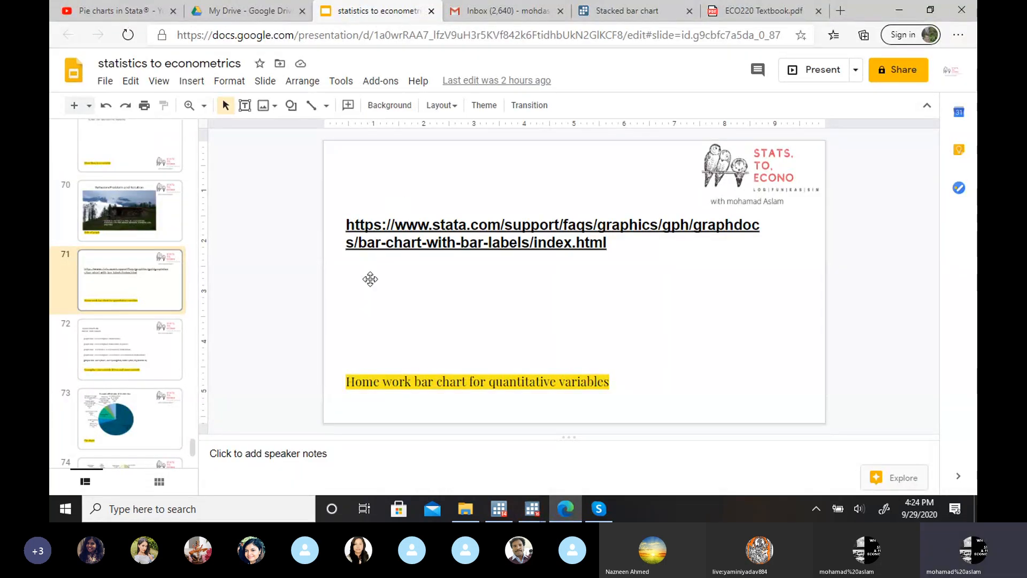
key("Down")
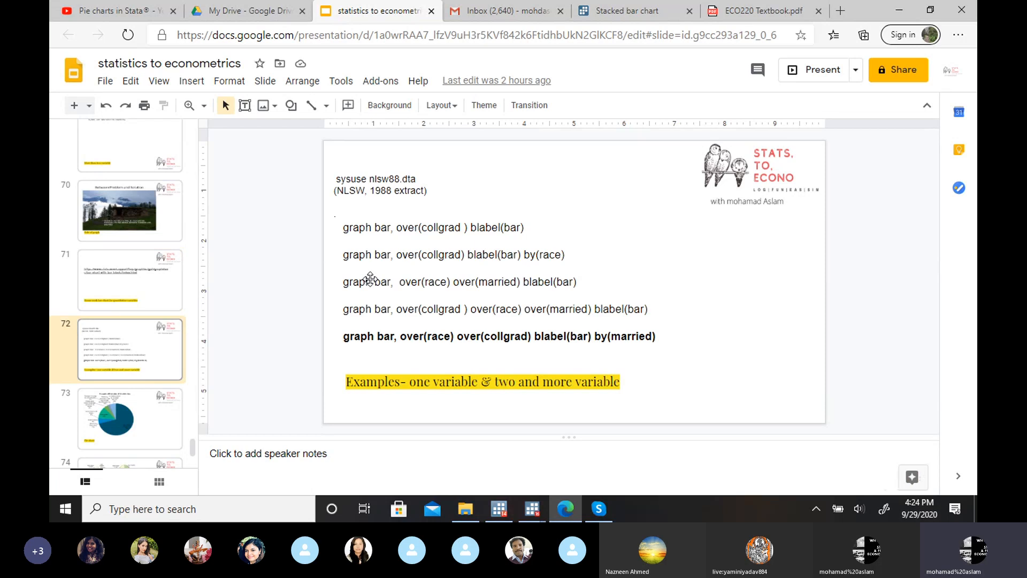
key("Down")
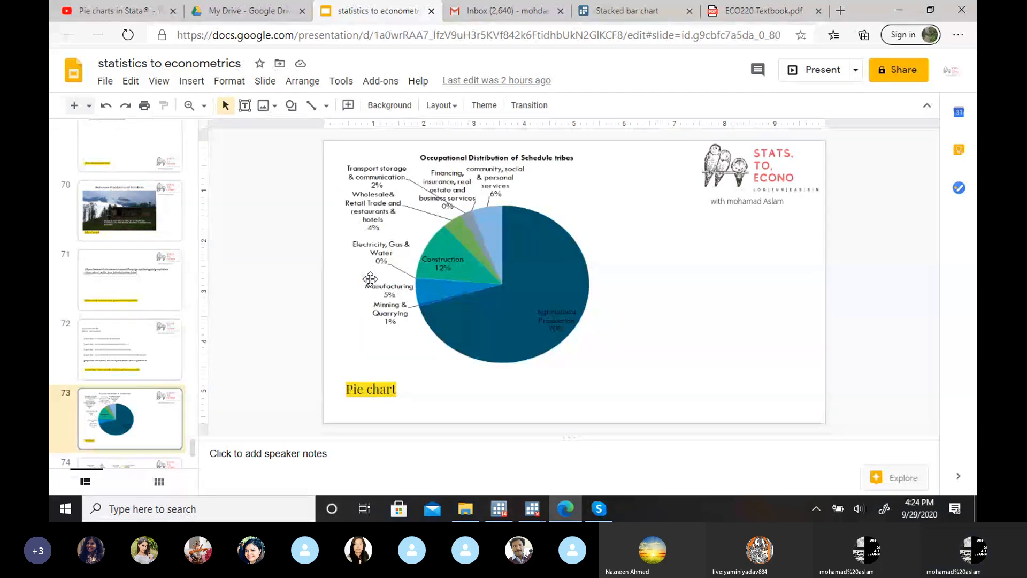
key("Up")
key("Up")
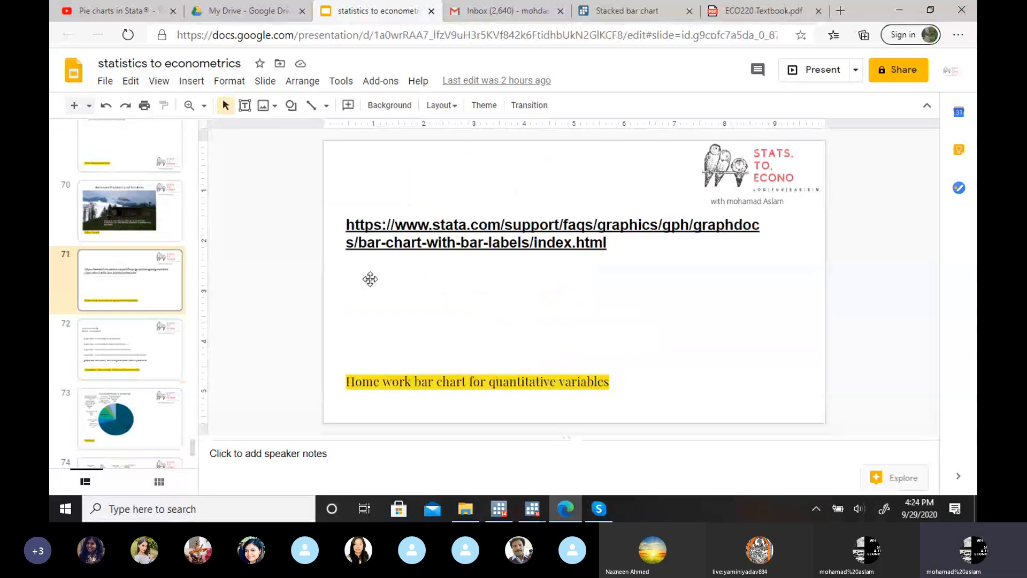
key("Down")
key("Up")
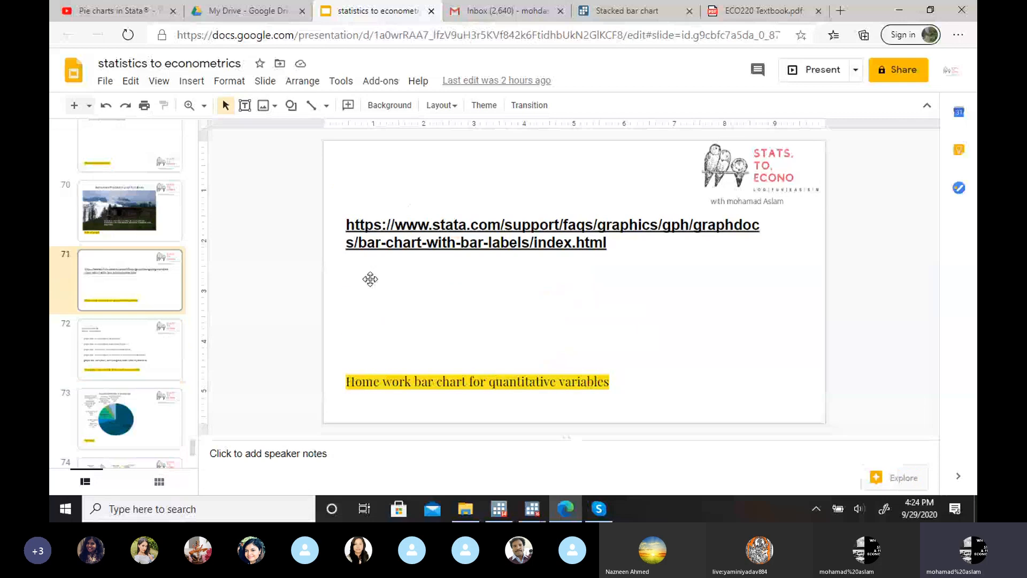
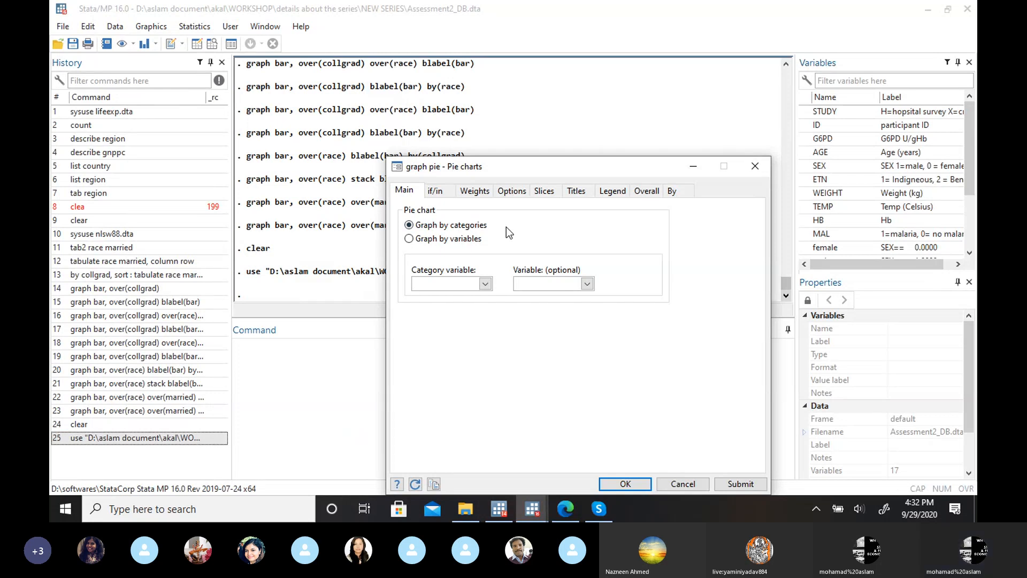
left_click(485, 284)
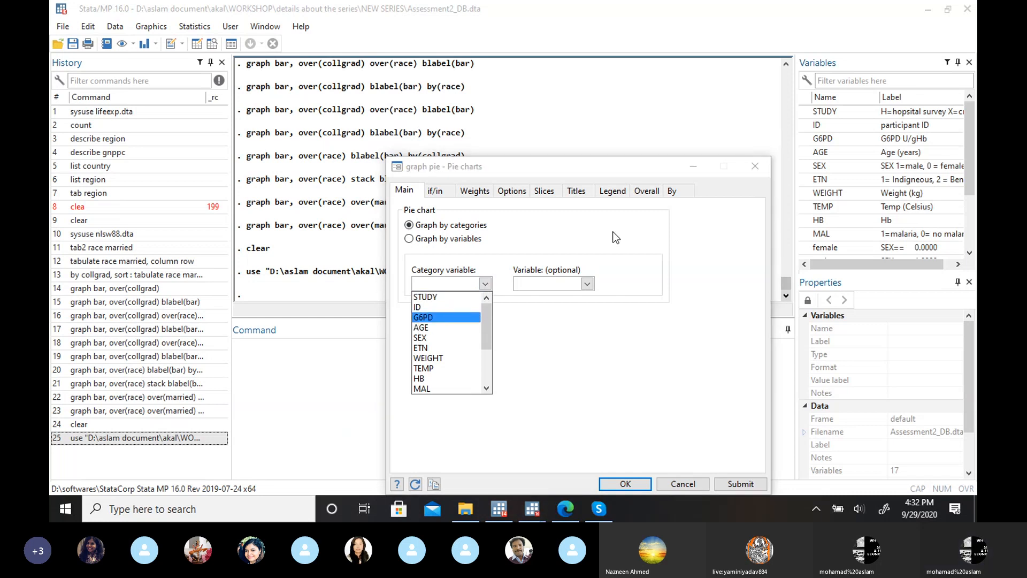
left_click(567, 238)
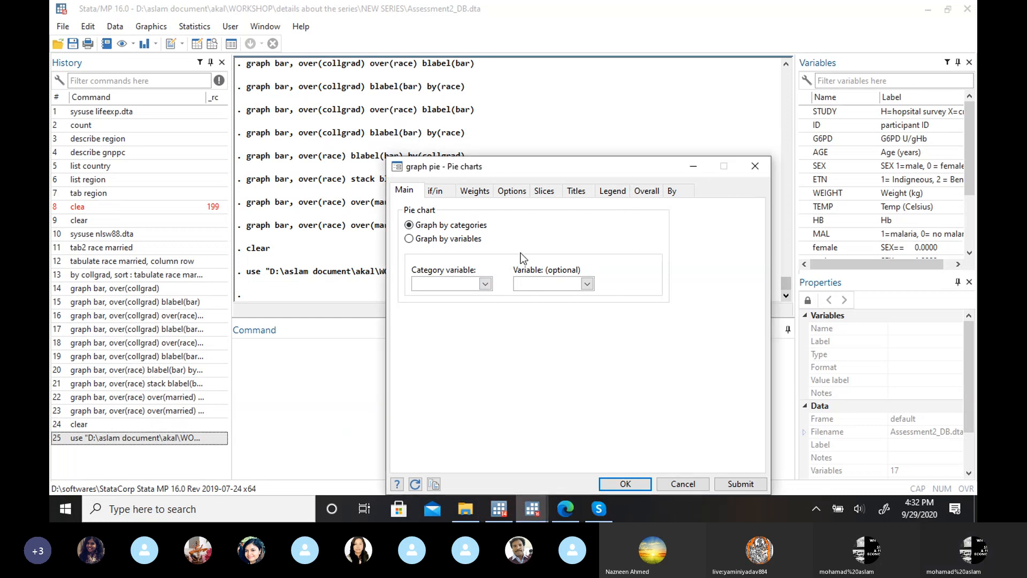
left_click(748, 166)
Step: Clear the data in memory and load the example dataset nlsw88.dta with sysuse
type("clear")
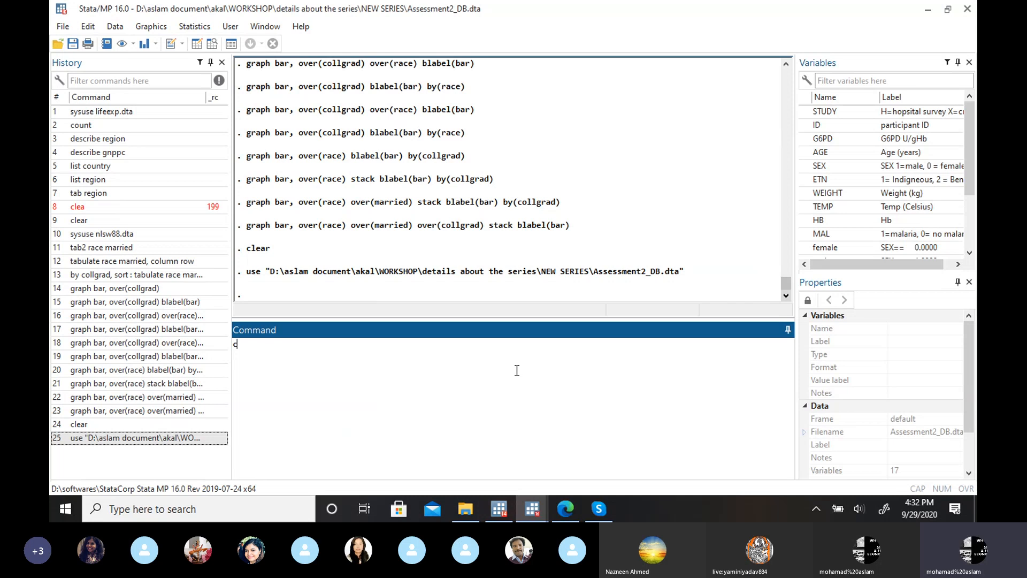
key("Return")
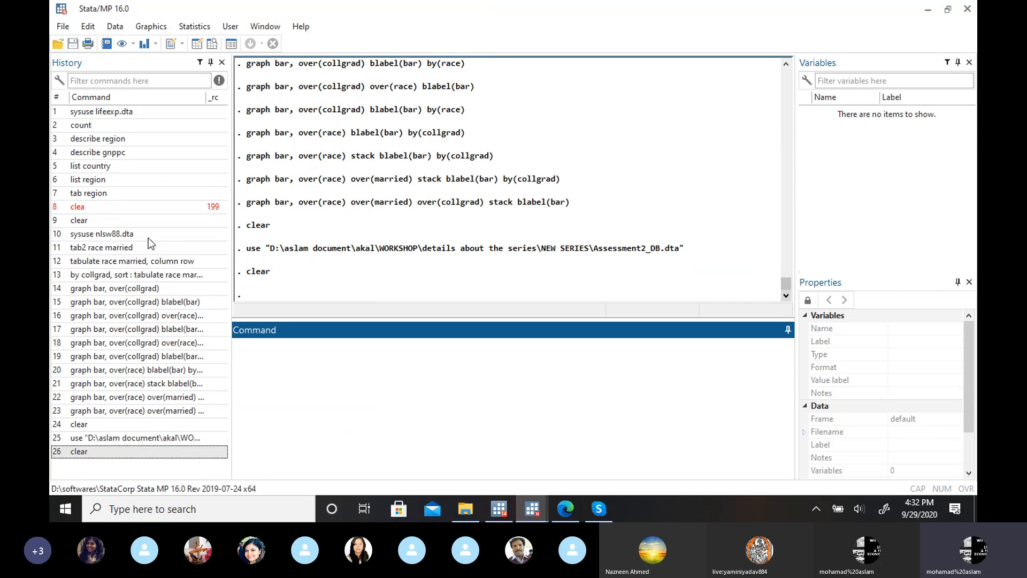
left_click(120, 234)
left_click(344, 355)
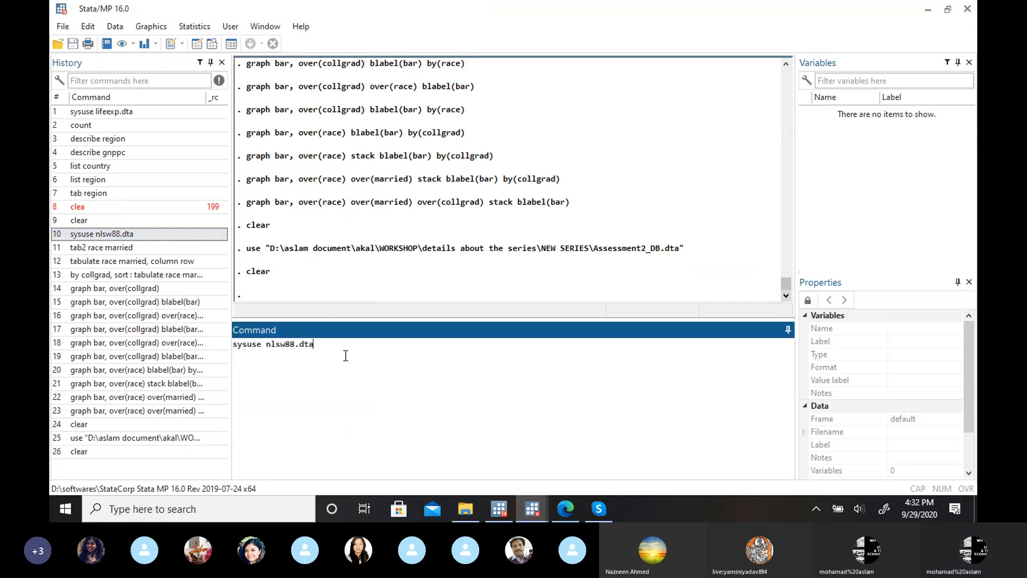
key("Return")
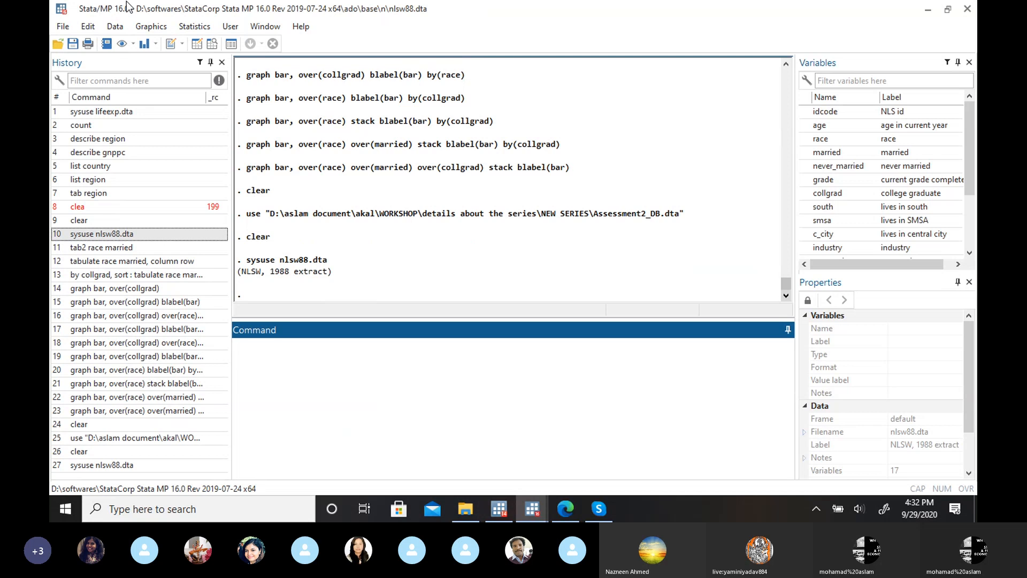
Step: Open the pie chart dialog for the nlsw88 data and move it higher on the screen
left_click(151, 26)
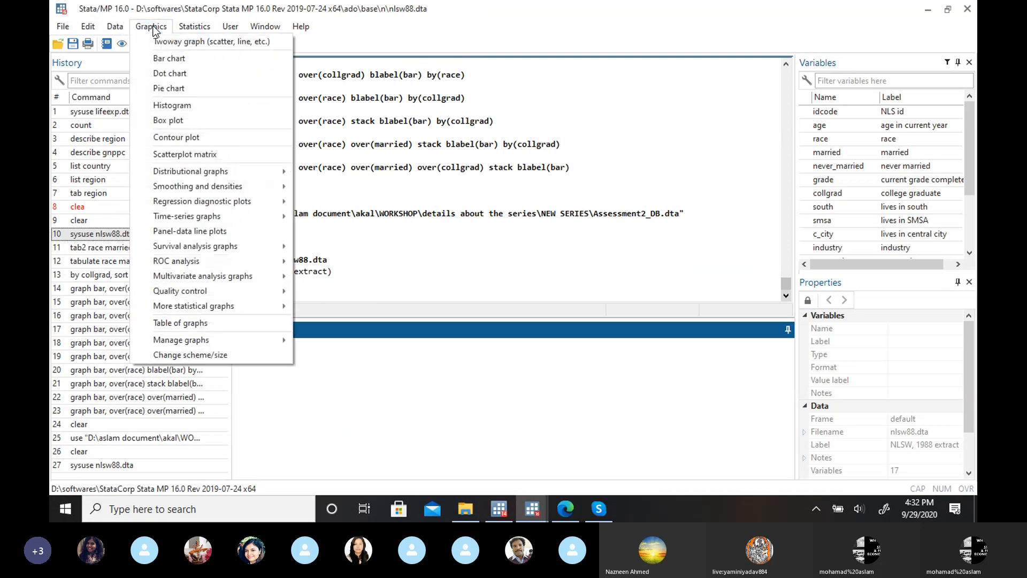
left_click(178, 89)
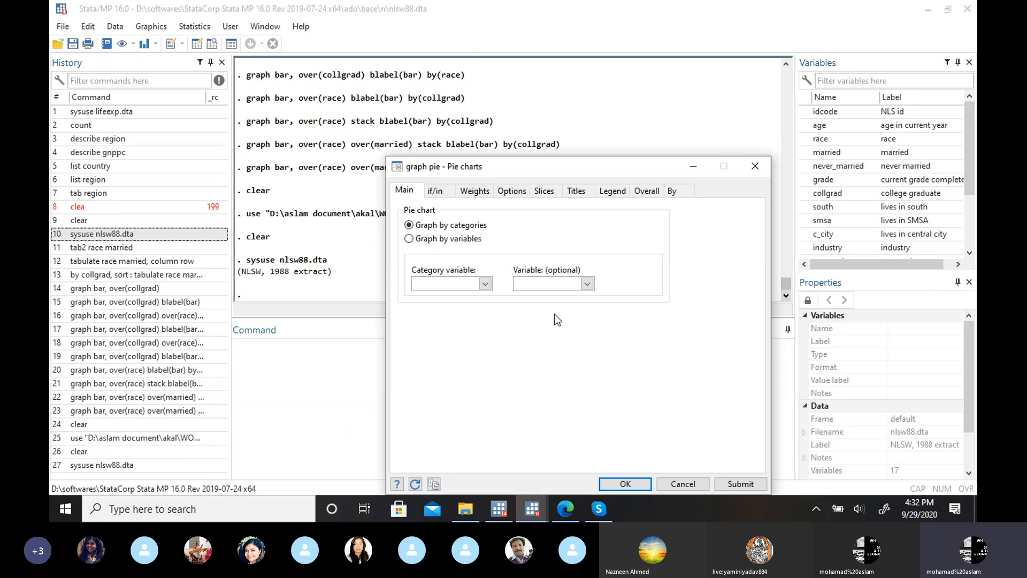
left_click_drag(611, 174, 624, 87)
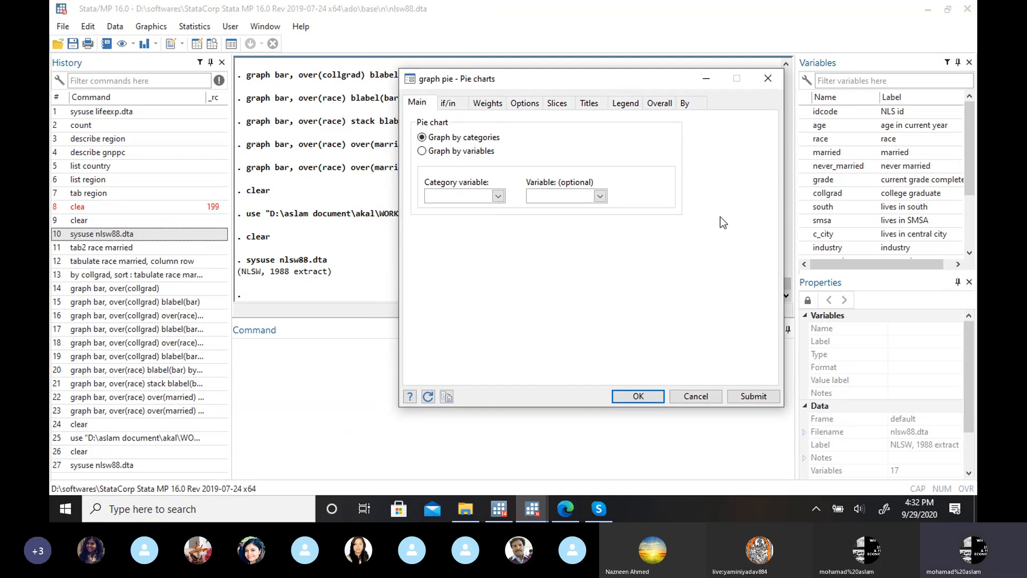
Step: Switch to the browser and review the Stacked bar chart example on the Stata website
mouse_move(532, 508)
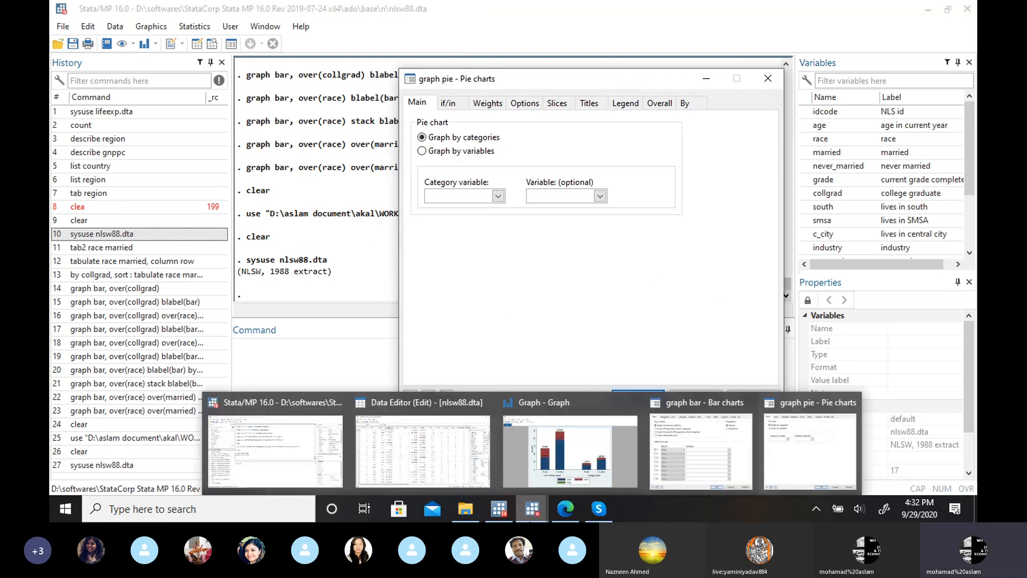
left_click(571, 510)
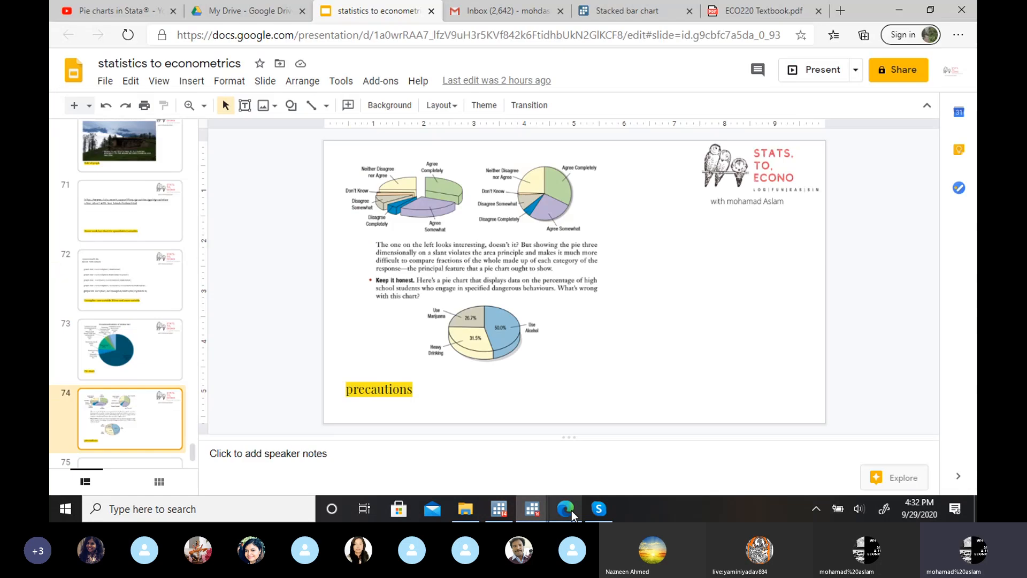
left_click(653, 8)
mouse_move(655, 62)
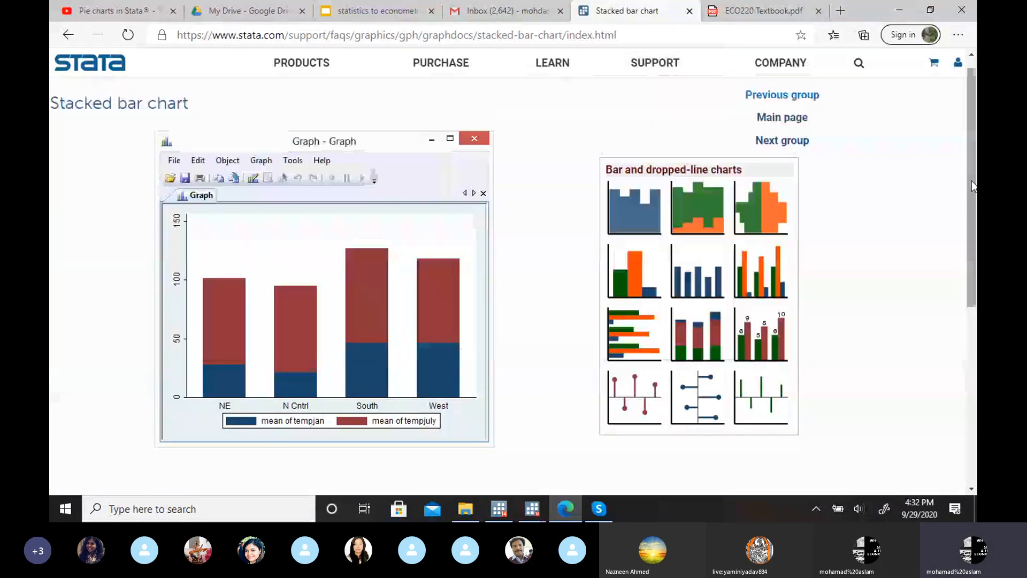
mouse_move(971, 181)
left_mouse_down()
mouse_move(975, 202)
mouse_move(977, 189)
left_mouse_up()
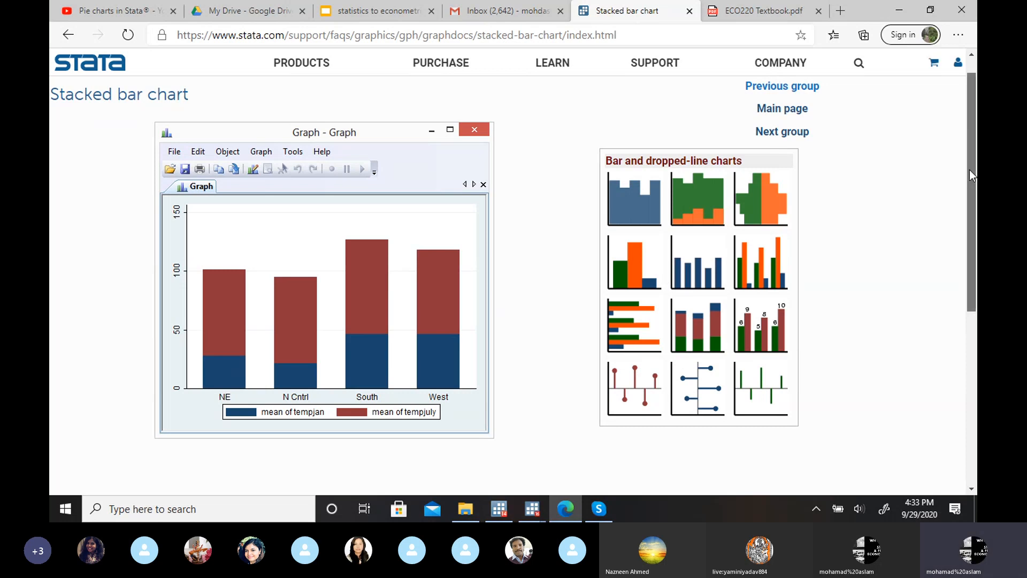
mouse_move(969, 169)
left_mouse_down()
mouse_move(966, 206)
mouse_move(967, 156)
left_mouse_up()
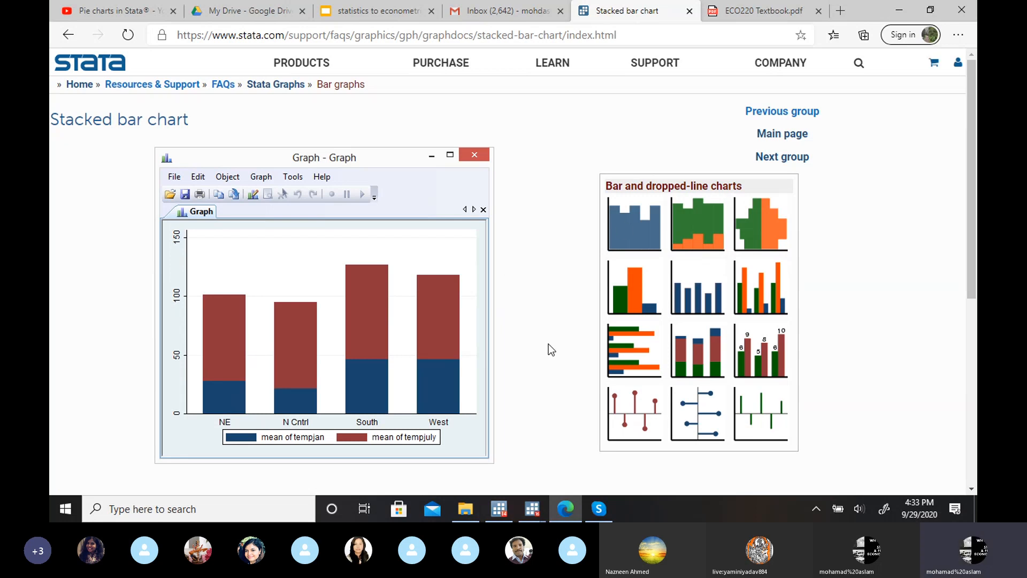
mouse_move(522, 511)
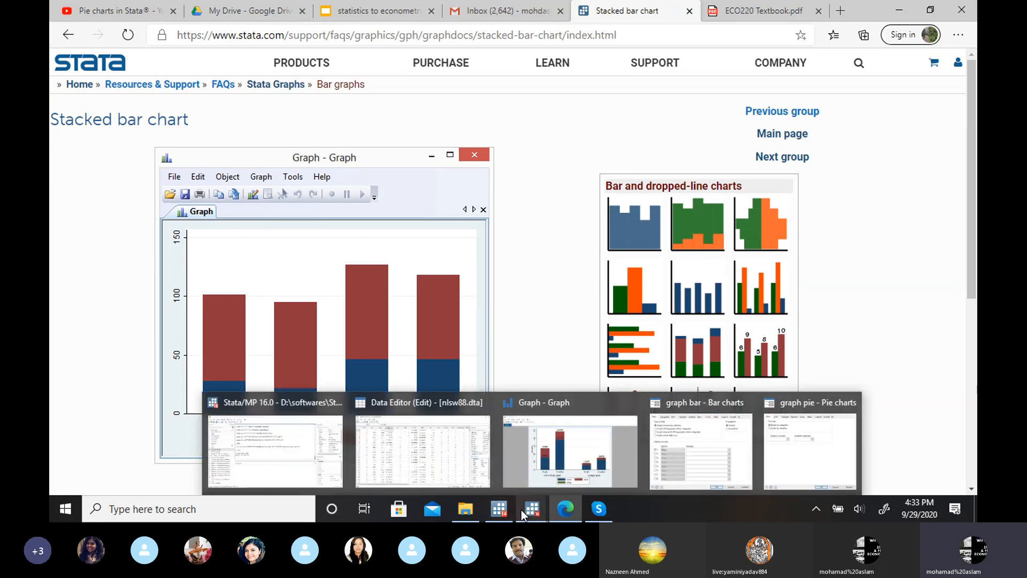
Step: Return to the main Stata window and set up a pie chart by categories with race as the category variable
left_click(307, 451)
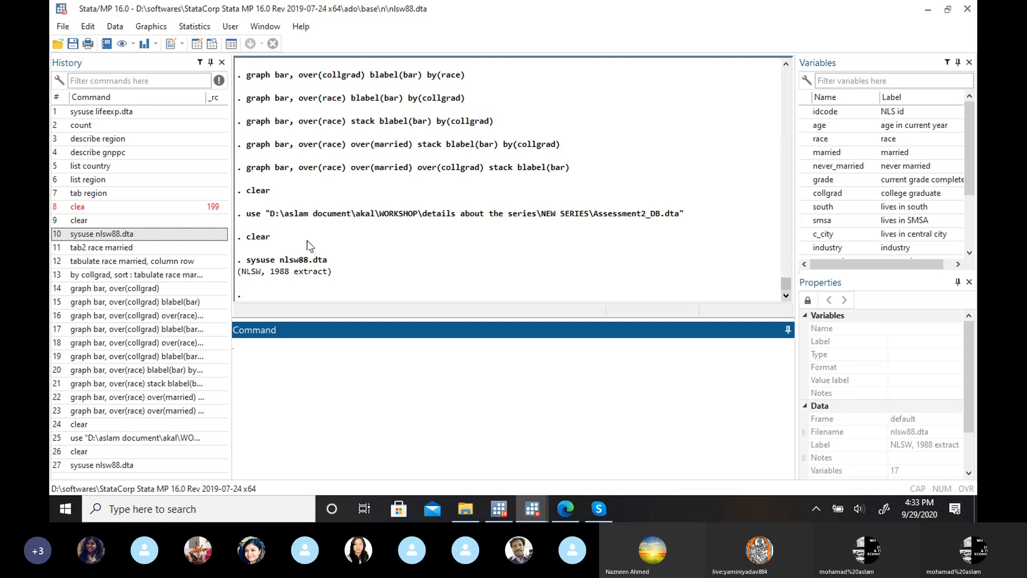
left_click(153, 27)
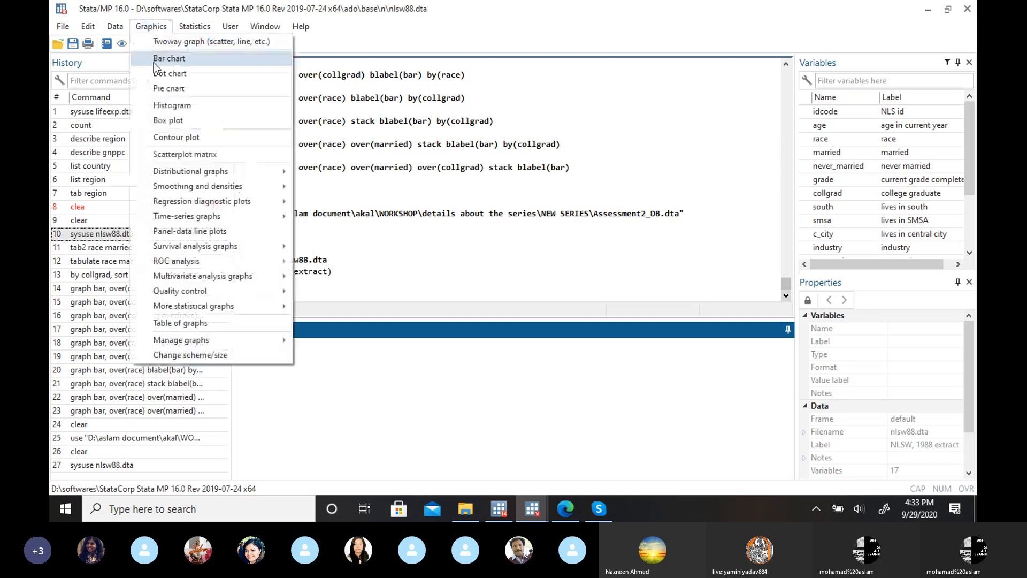
left_click(162, 86)
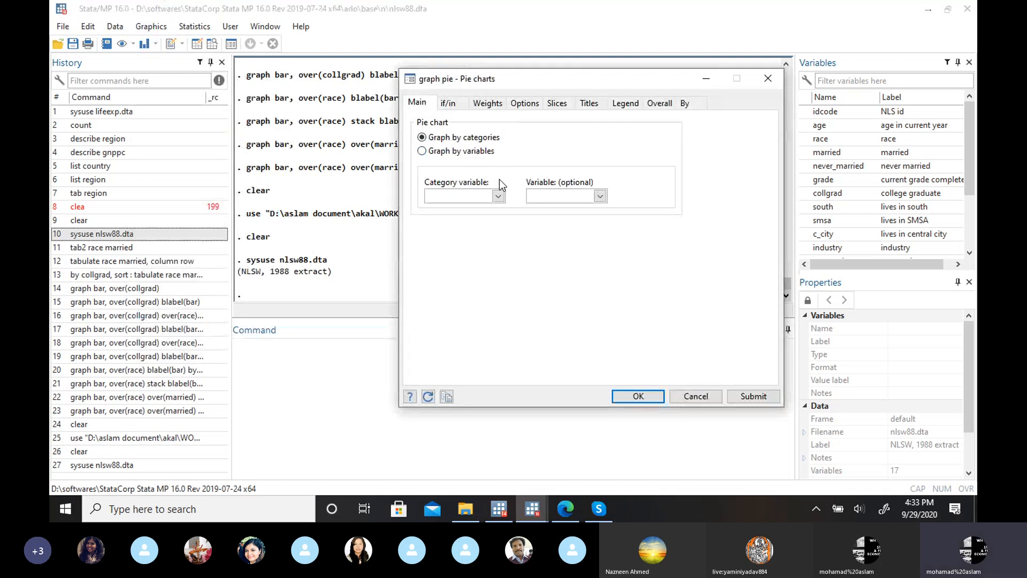
left_click(498, 196)
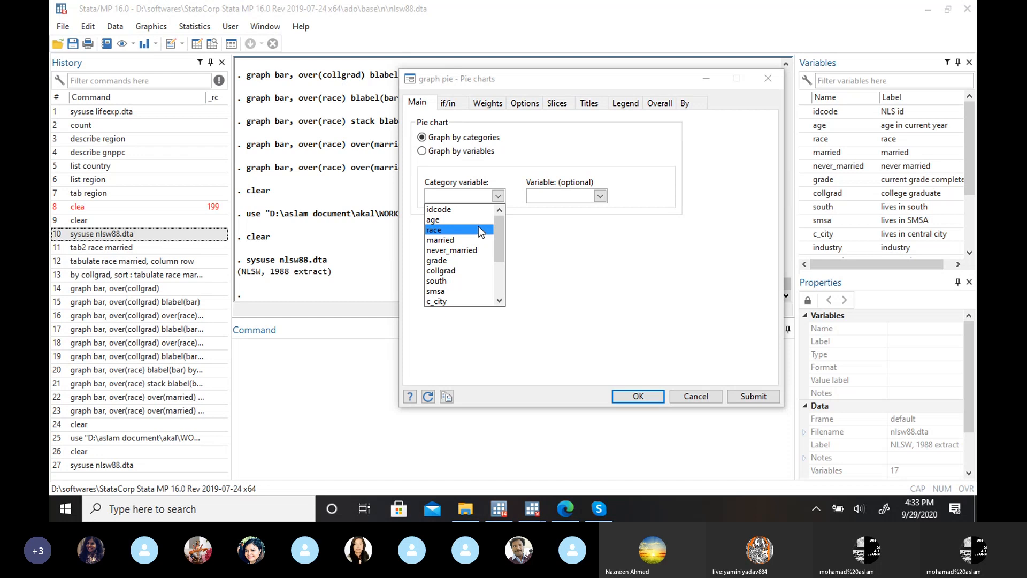
left_click(478, 229)
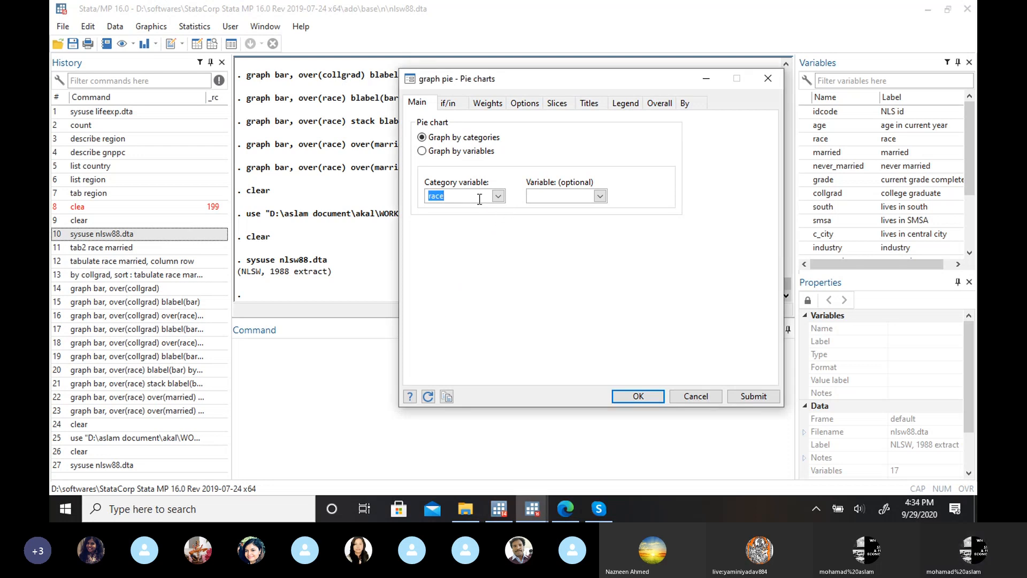
Step: Add subgraphs for unique values of collgrad, draw the race pie charts, and minimize the graph window after viewing it
left_click(687, 102)
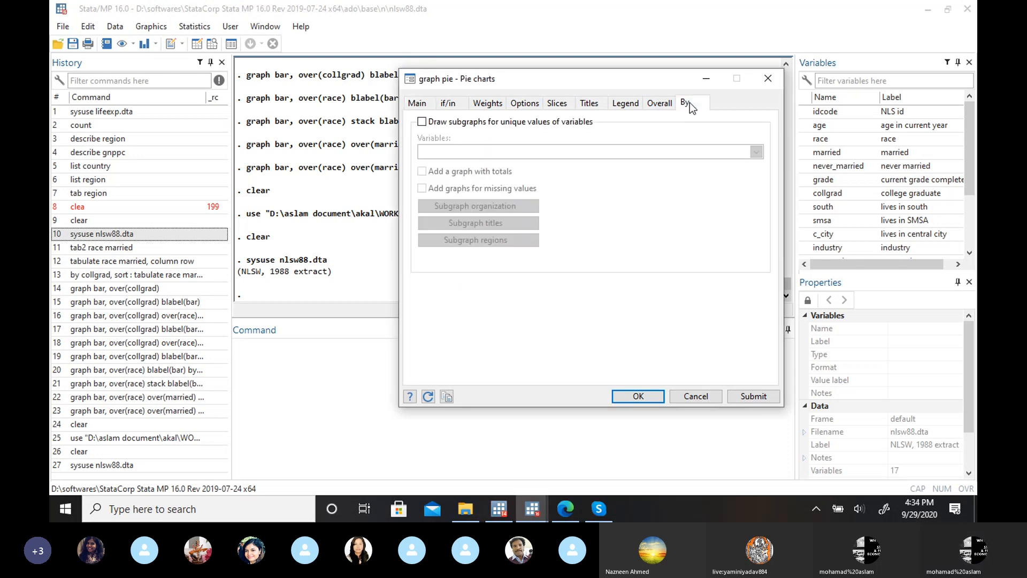
left_click(422, 122)
left_click(461, 150)
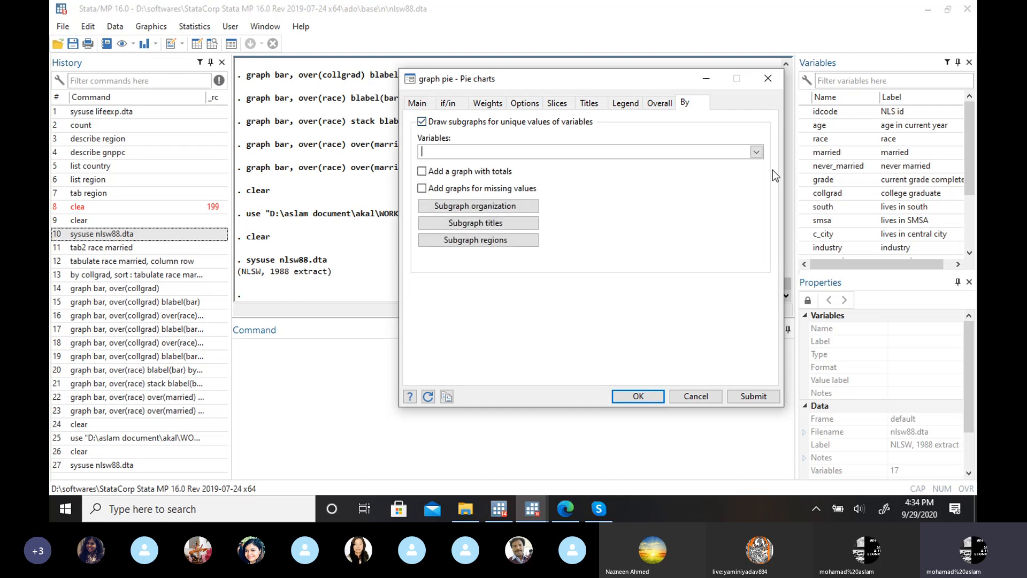
left_click(757, 152)
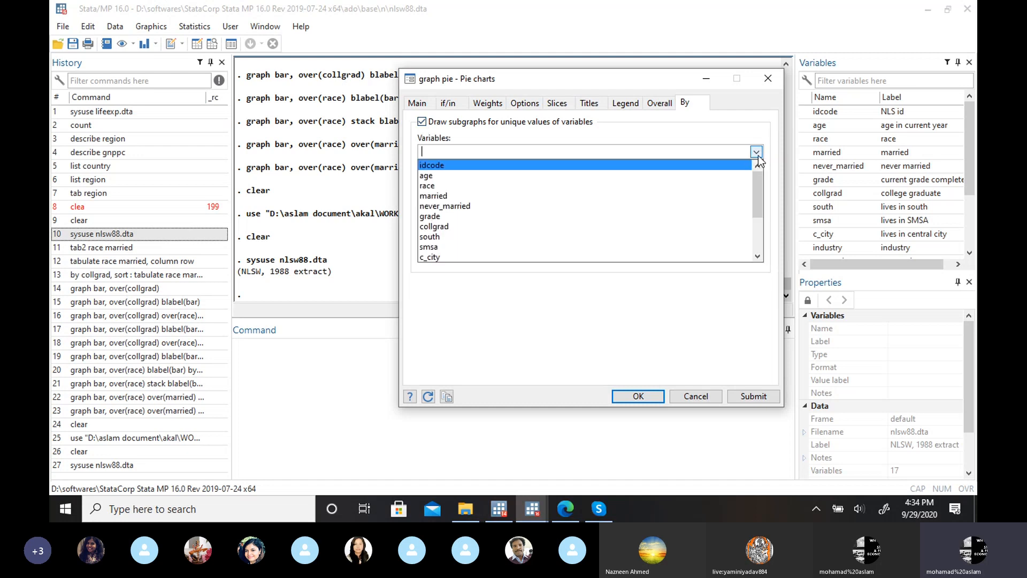
left_click(525, 226)
left_click(649, 396)
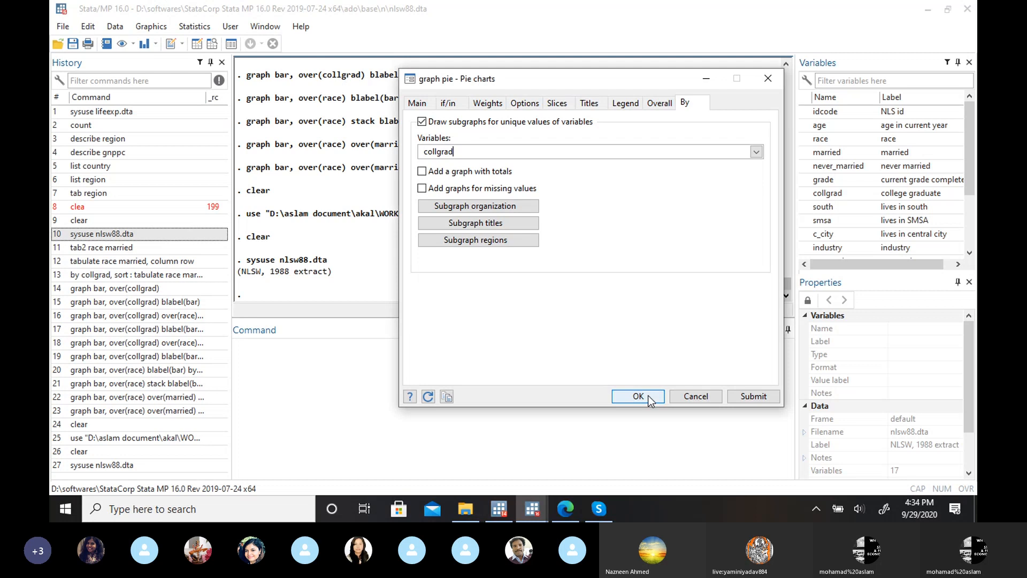
left_click(638, 396)
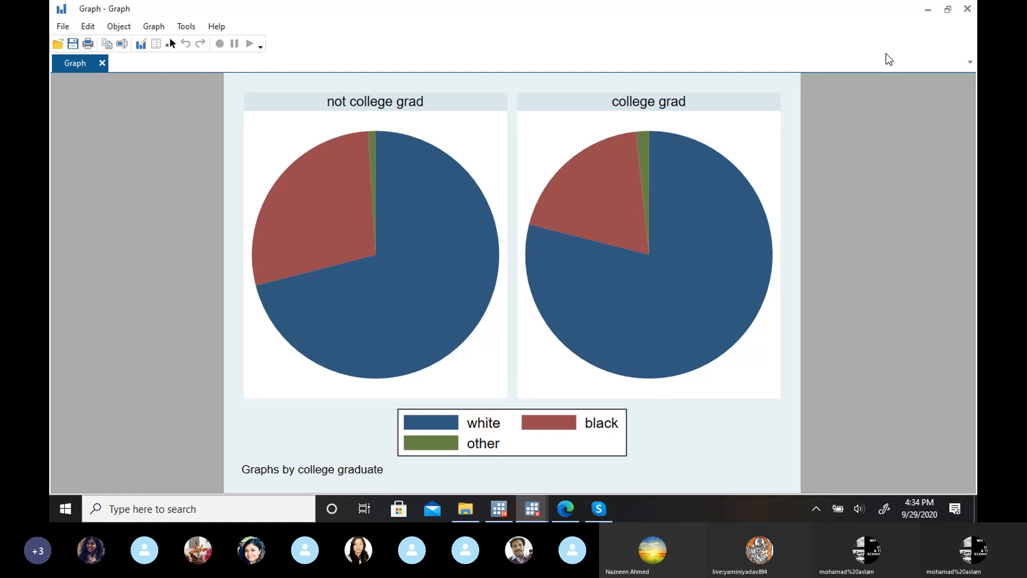
left_click(931, 9)
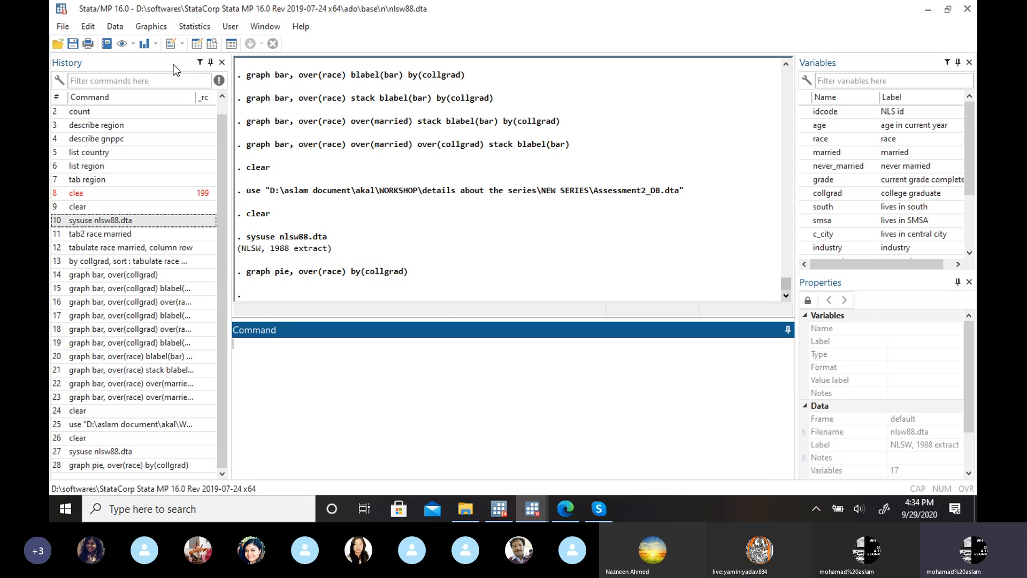
Step: Reopen the pie chart settings and change the category variable to married
left_click(151, 27)
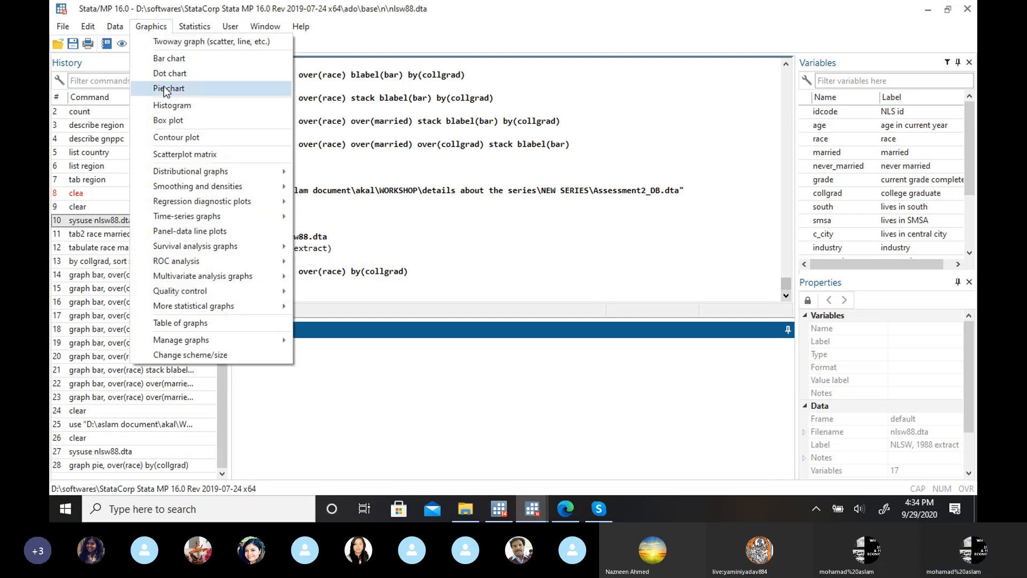
left_click(165, 89)
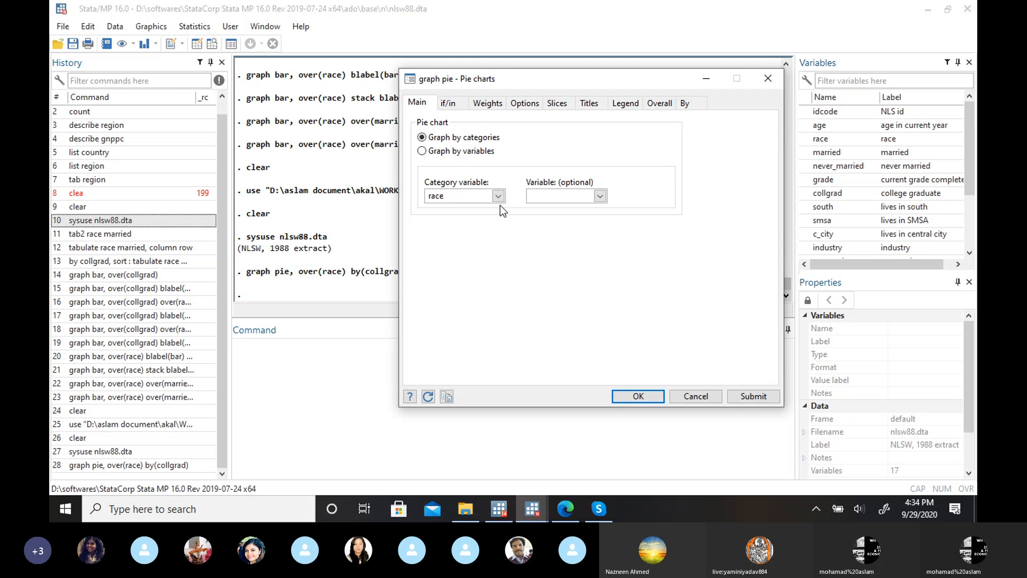
left_click(473, 195)
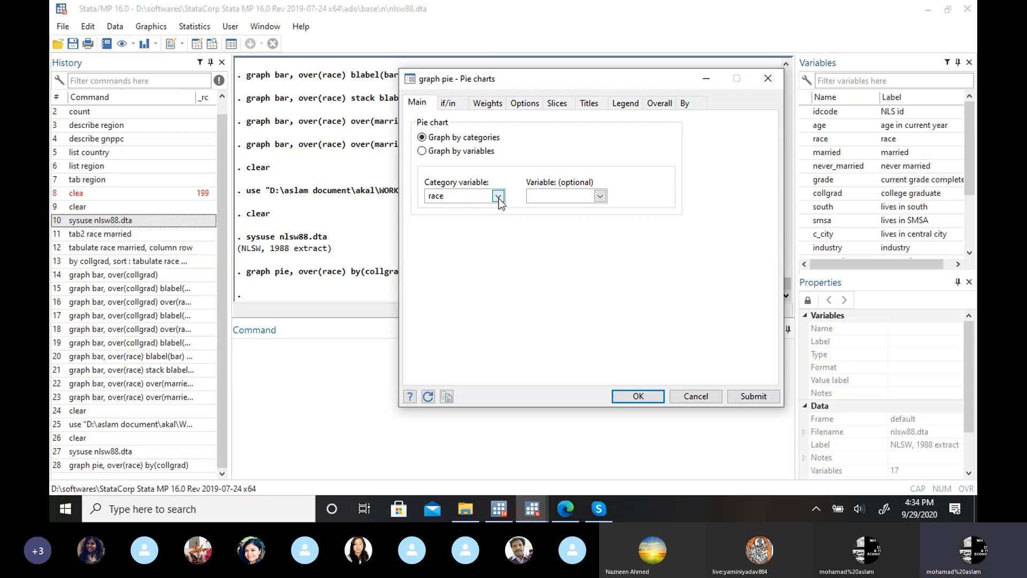
left_click(498, 197)
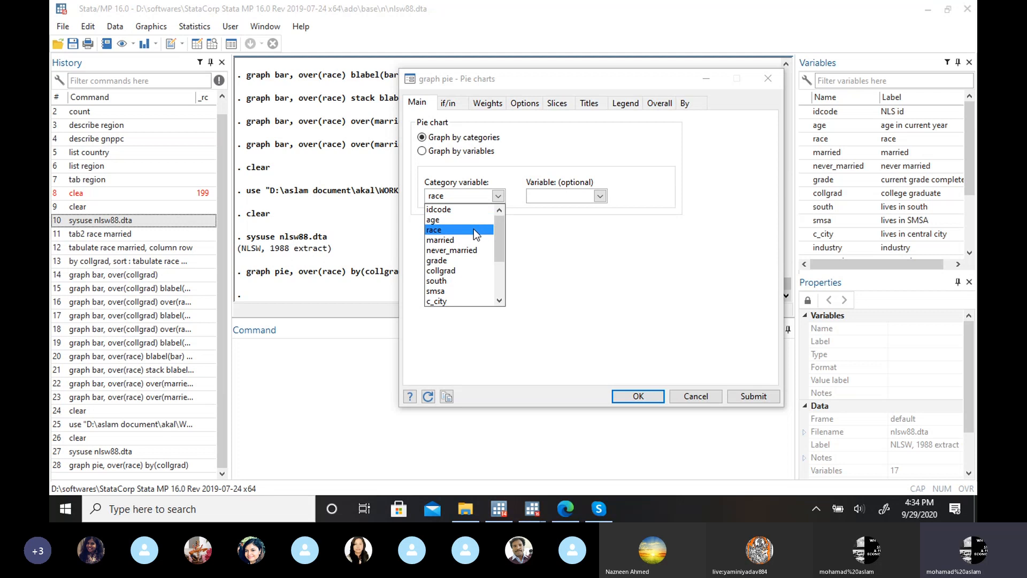
left_click(472, 240)
left_click(478, 199)
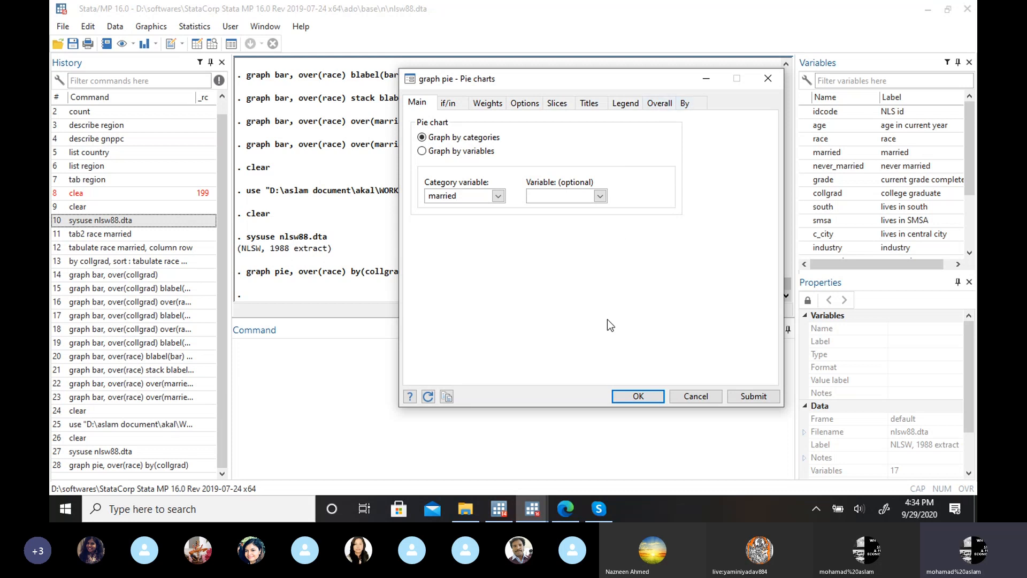
Step: Look at the race pie charts by college graduate again and switch to the pie chart precautions slide in the browser
left_click(566, 508)
mouse_move(539, 510)
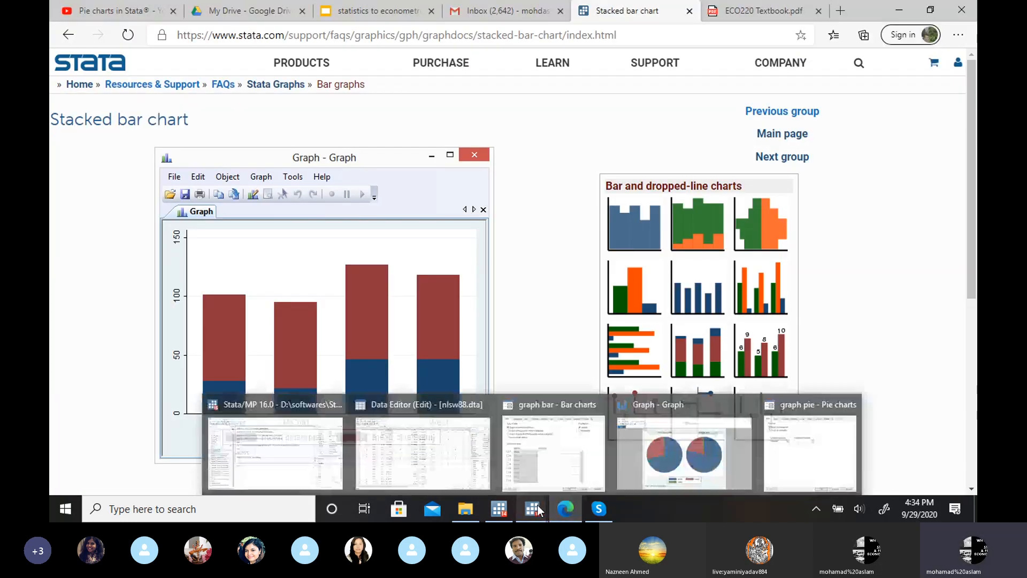
left_click(684, 452)
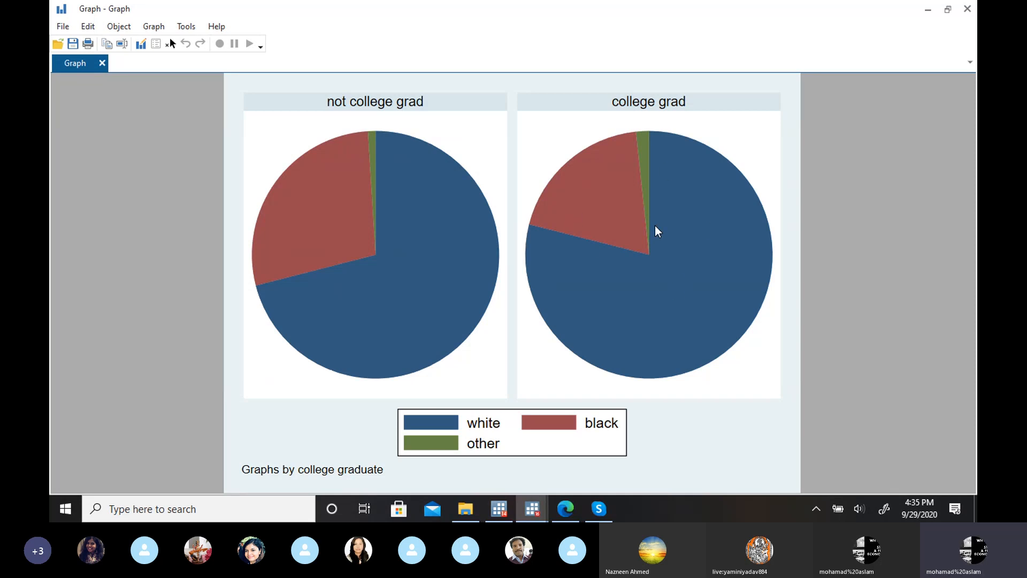
left_click(926, 10)
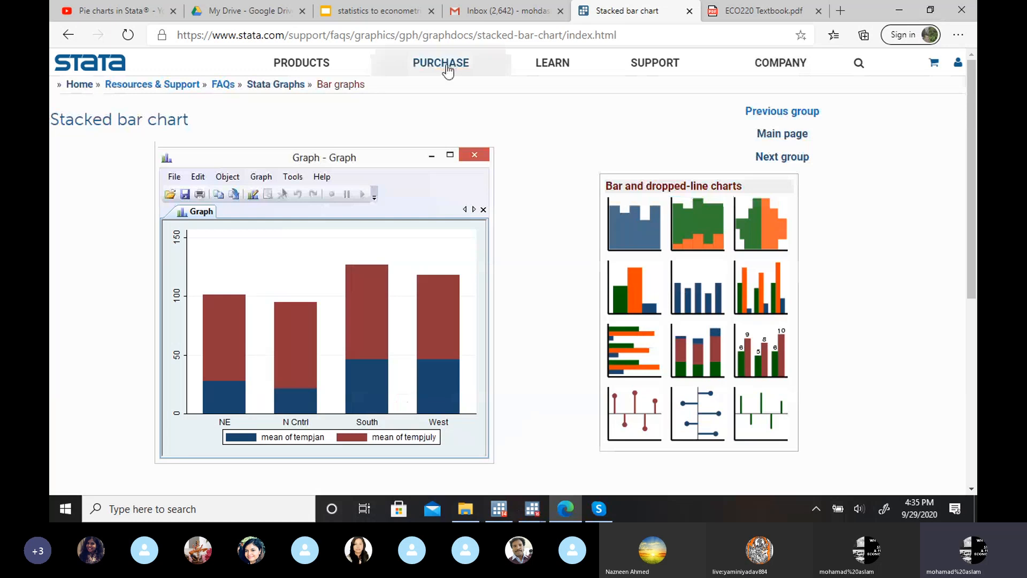
left_click(348, 11)
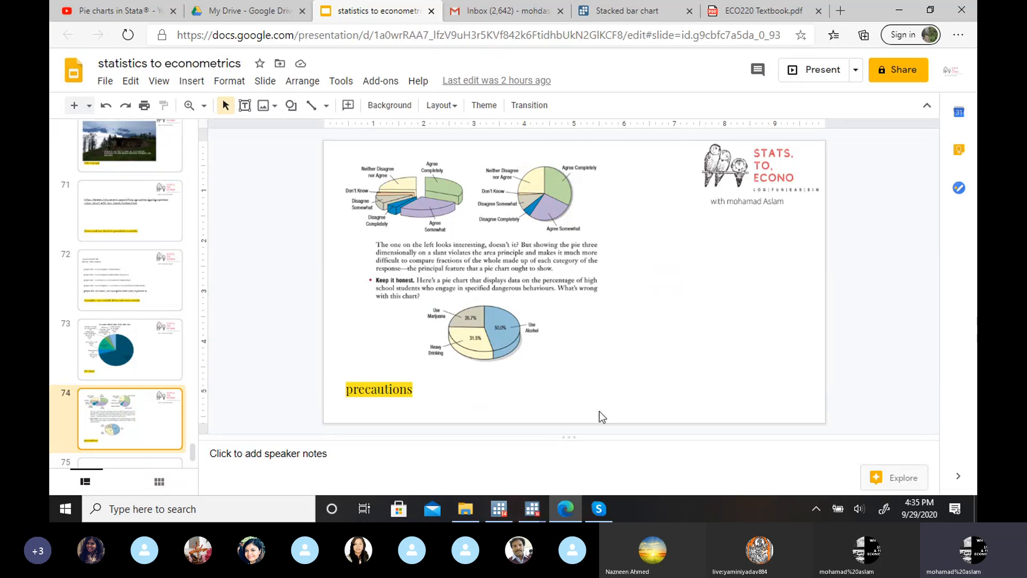
Step: Switch to Stata, bring up the graph window with the race pie charts by college graduate, and start the Graph Editor
mouse_move(537, 511)
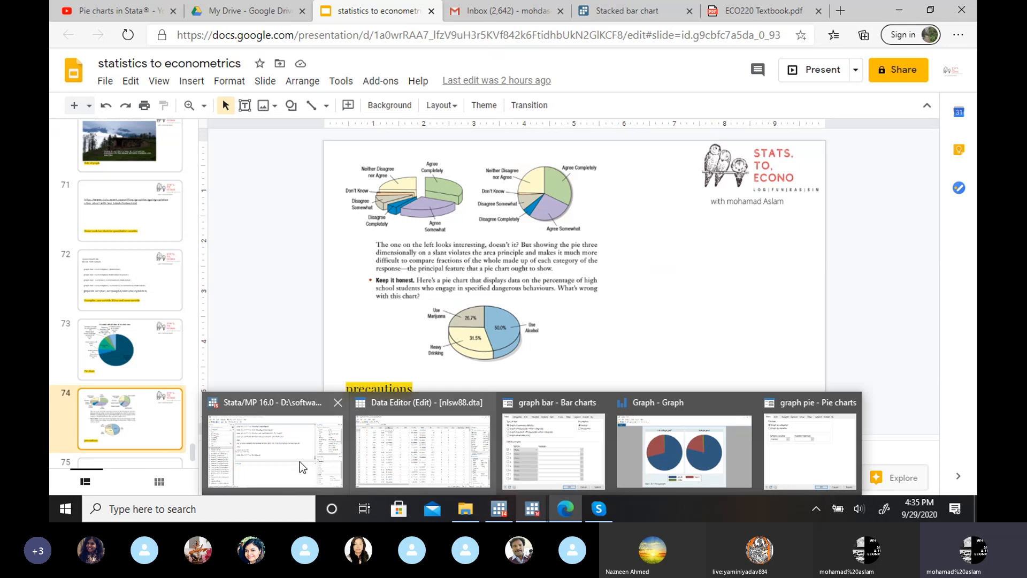
left_click(275, 454)
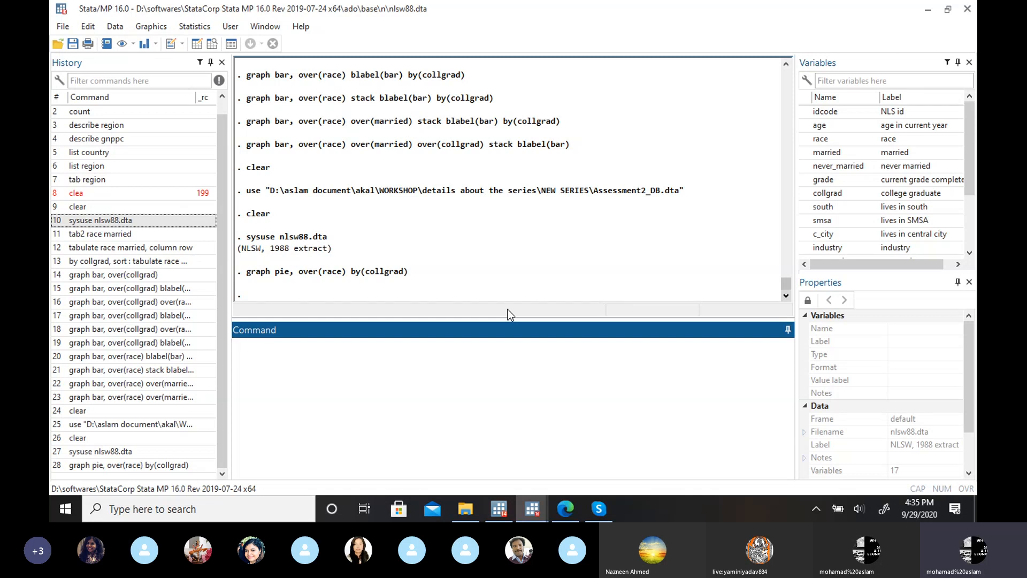
mouse_move(531, 507)
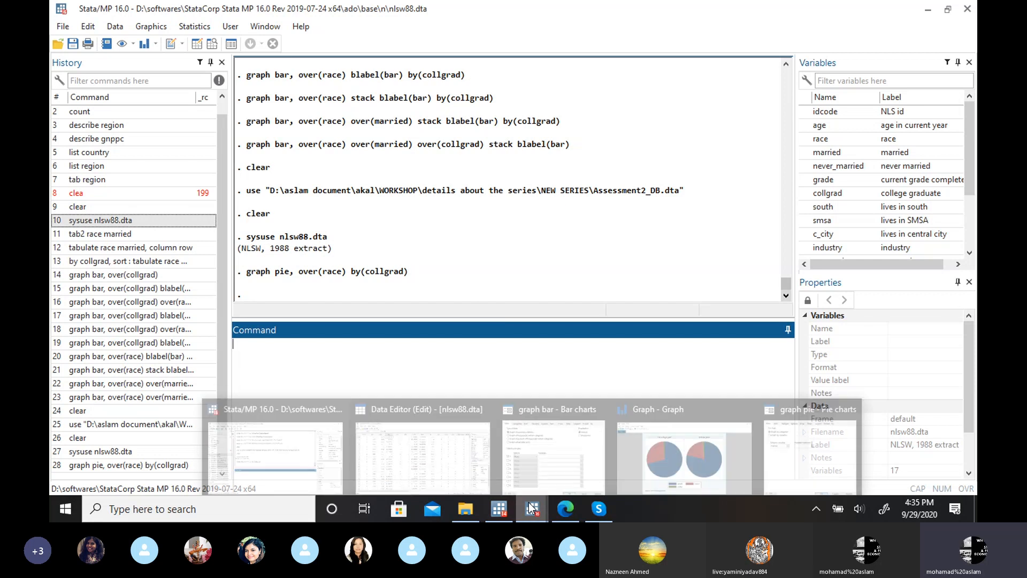
left_click(678, 424)
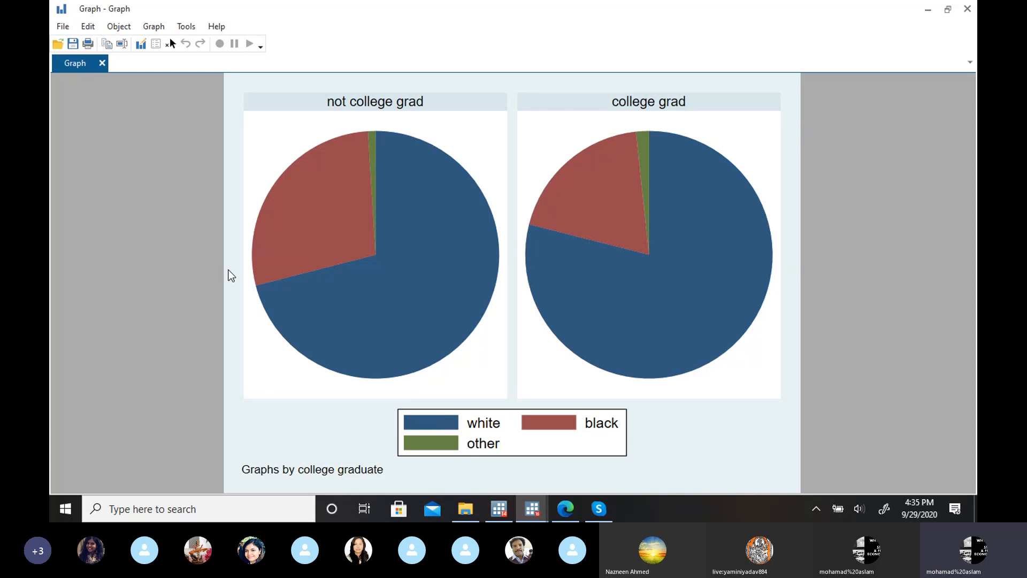
left_click(141, 45)
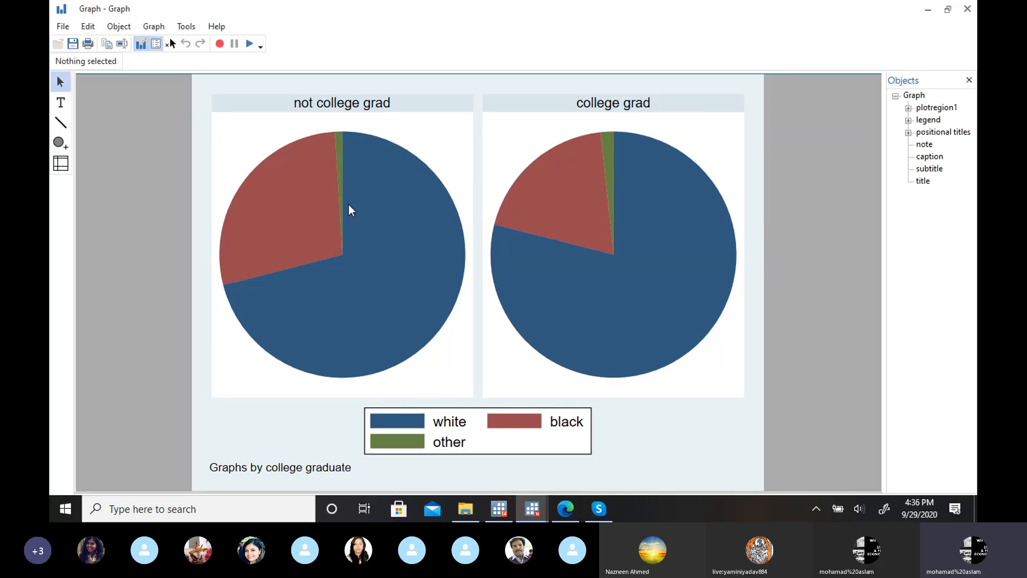
Step: Look at the colour choices in the properties of the white legend key and close the dialog without changing anything
double_click(415, 427)
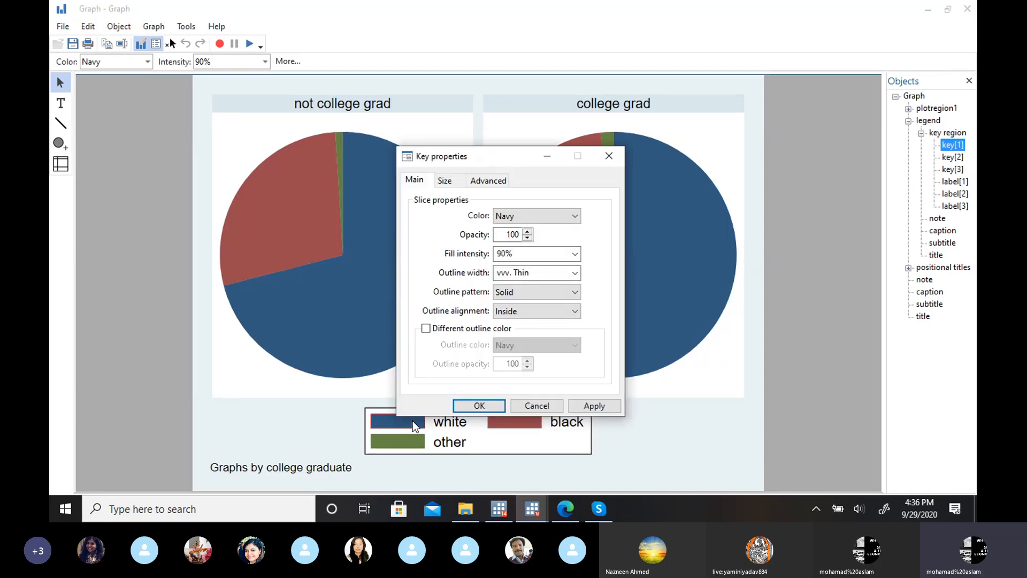
left_click(575, 219)
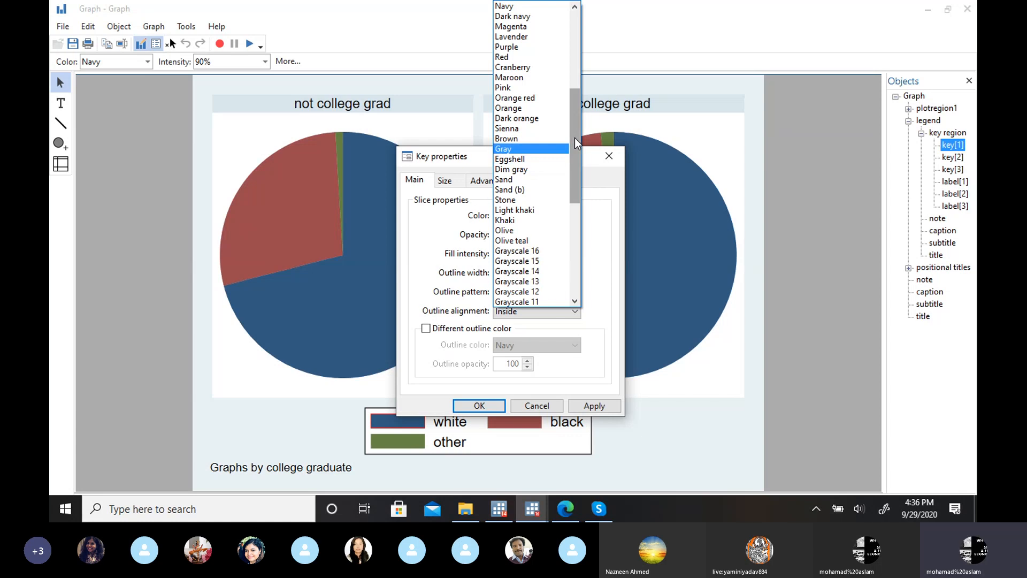
left_click_drag(575, 142, 574, 214)
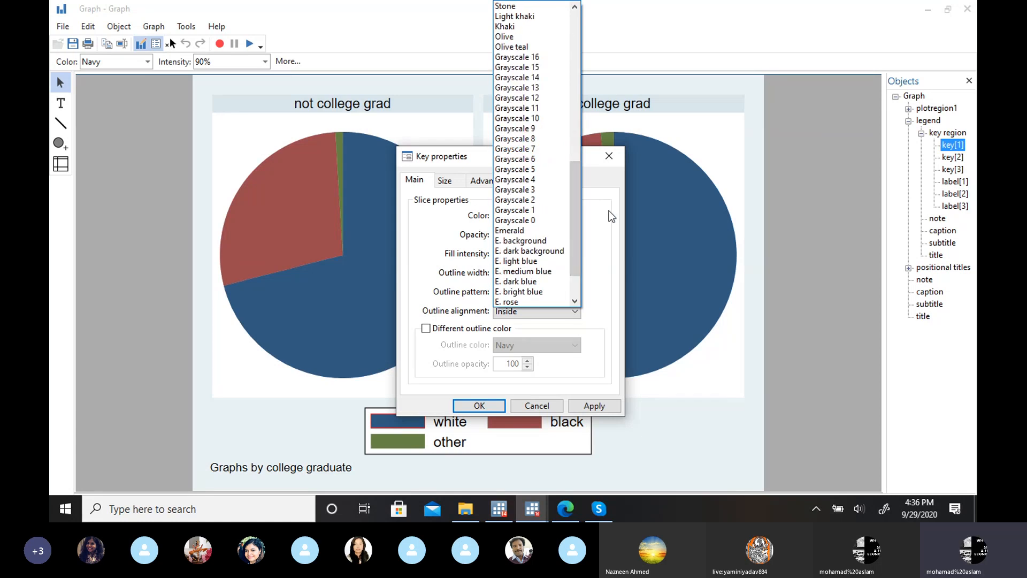
left_click(711, 129)
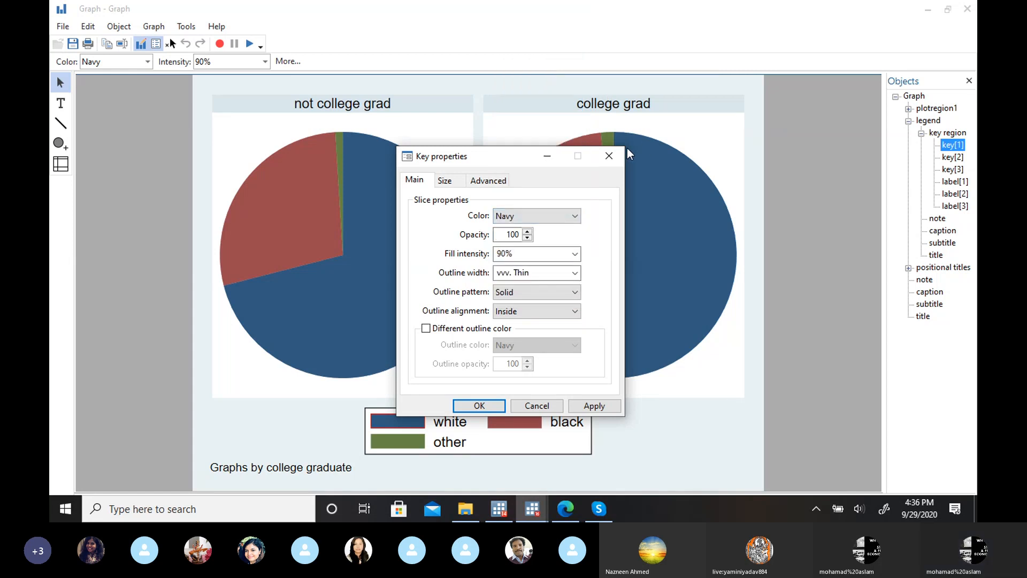
left_click(608, 156)
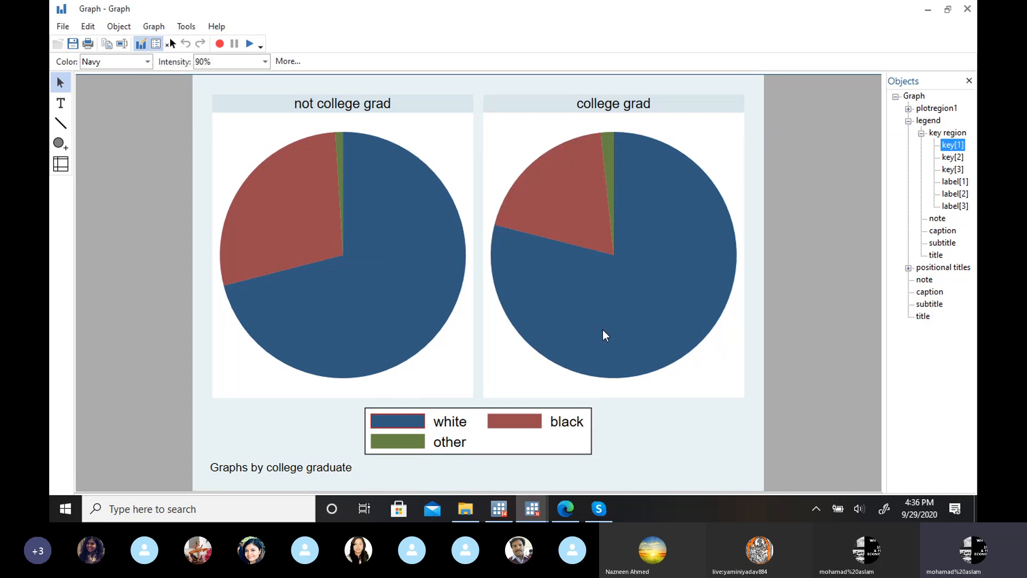
double_click(405, 426)
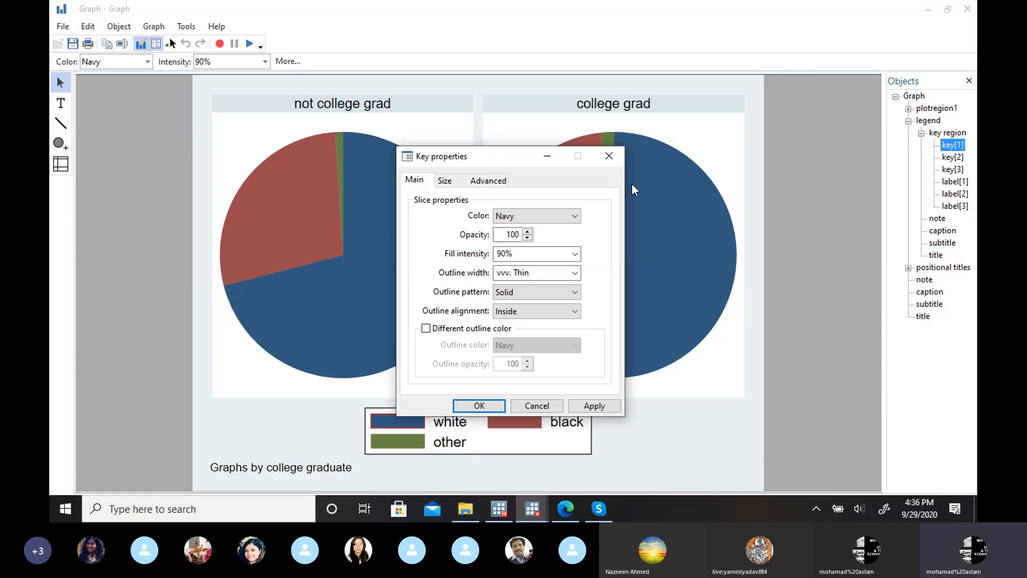
left_click(609, 156)
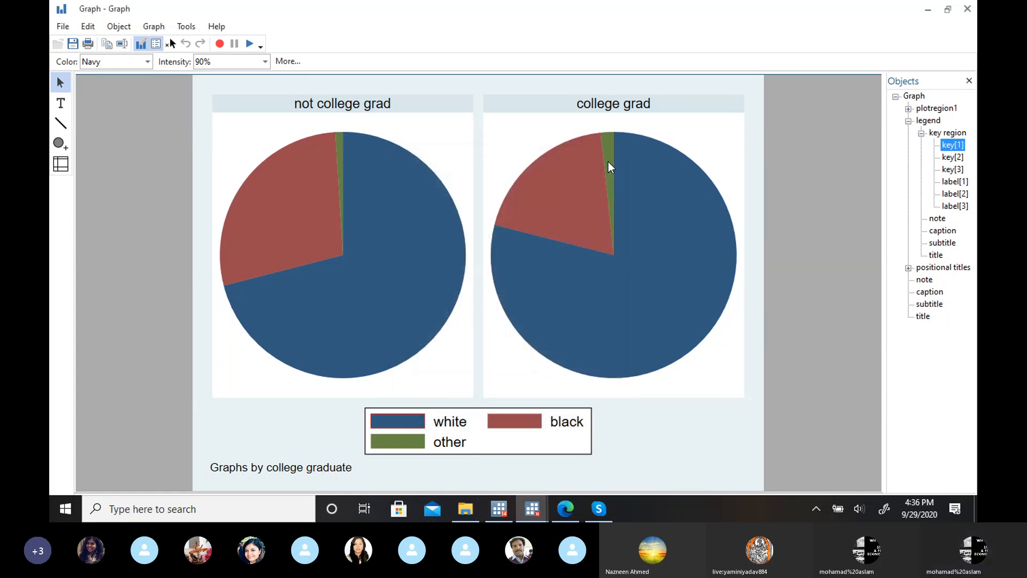
Step: Inspect the college grad pie's black slice and plot region, view the file types available for saving the graph, and cancel without saving
left_click(531, 183)
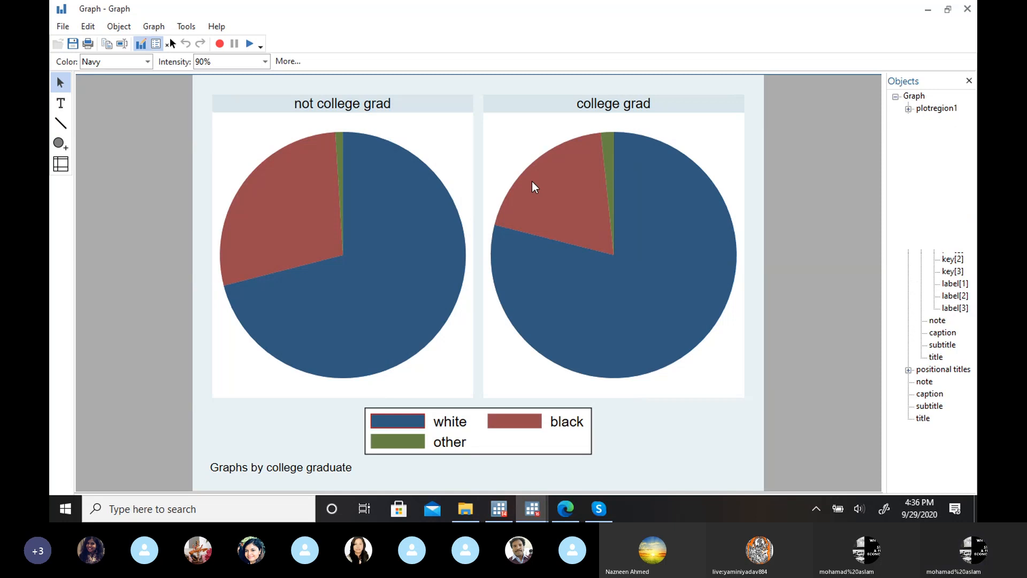
left_click(691, 125)
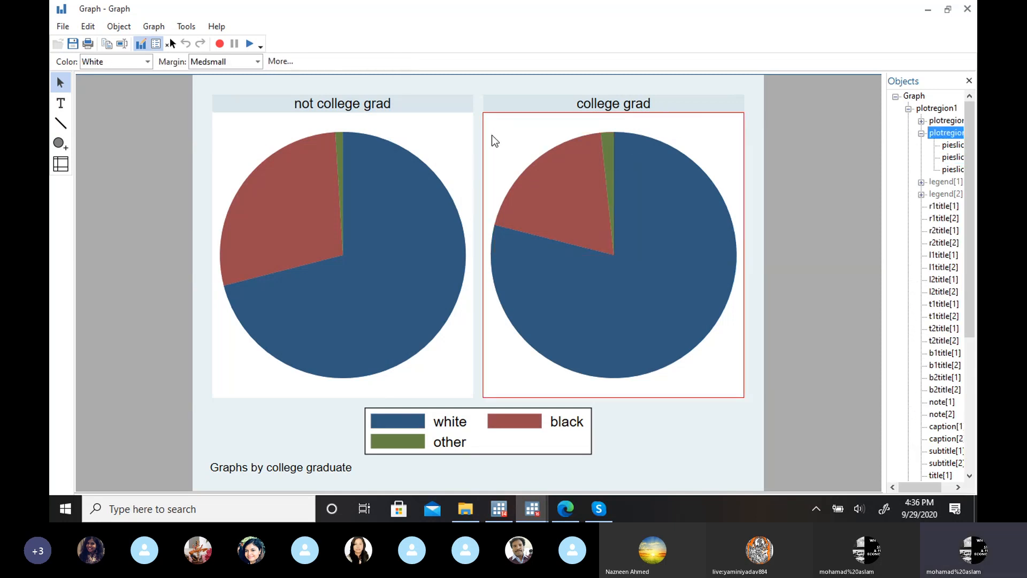
left_click(64, 27)
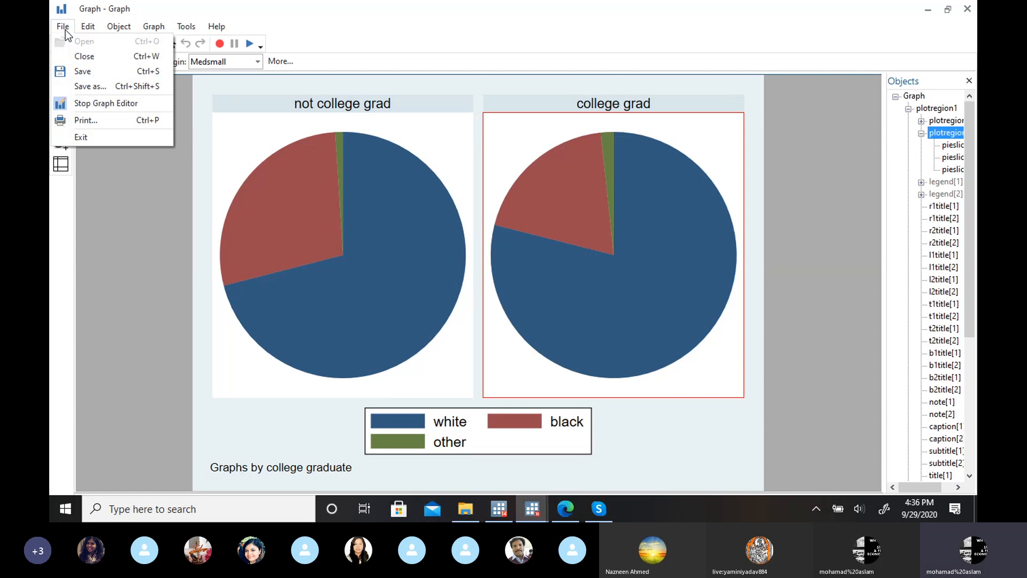
left_click(104, 87)
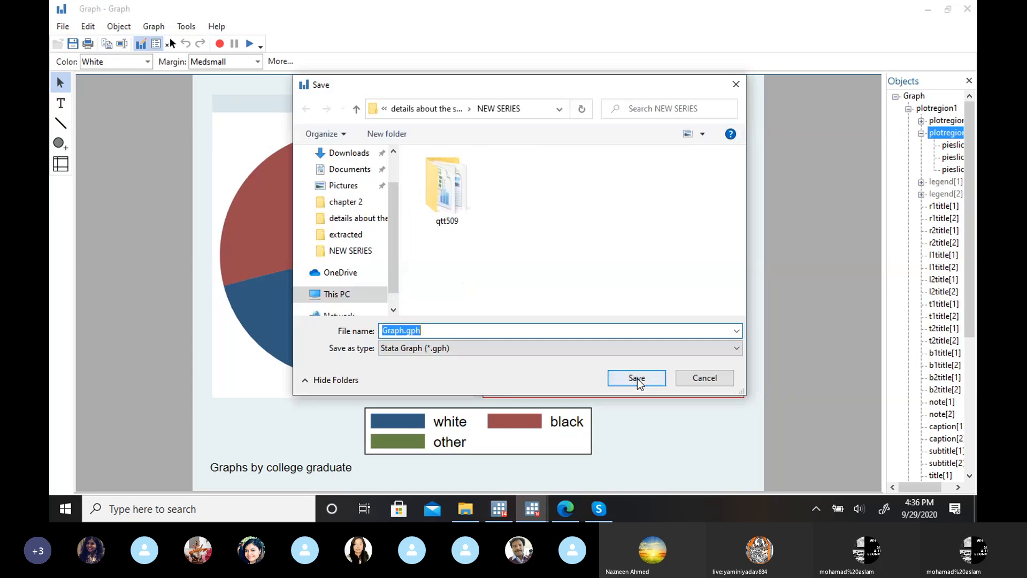
left_click(560, 352)
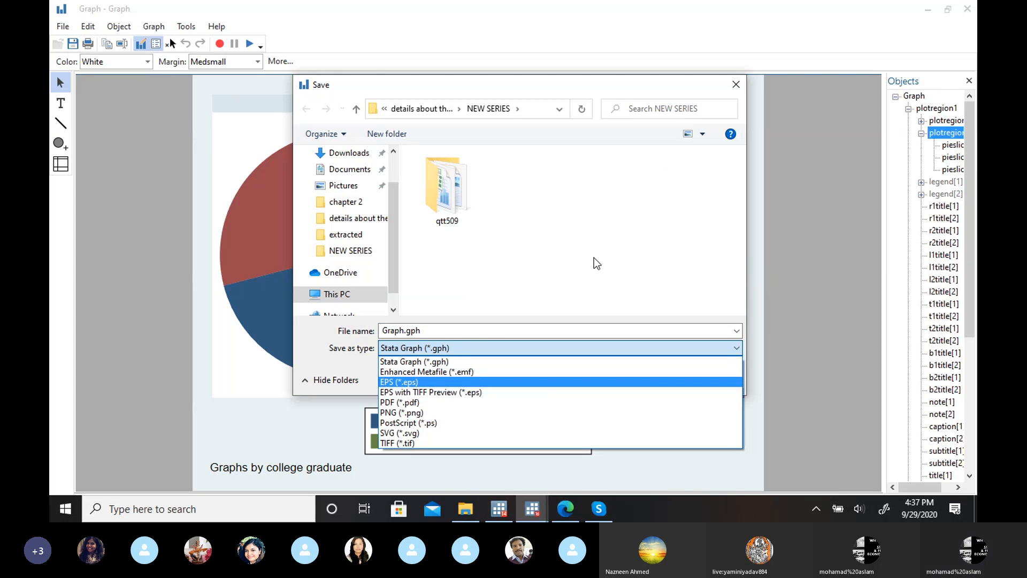
left_click(736, 87)
left_click(736, 85)
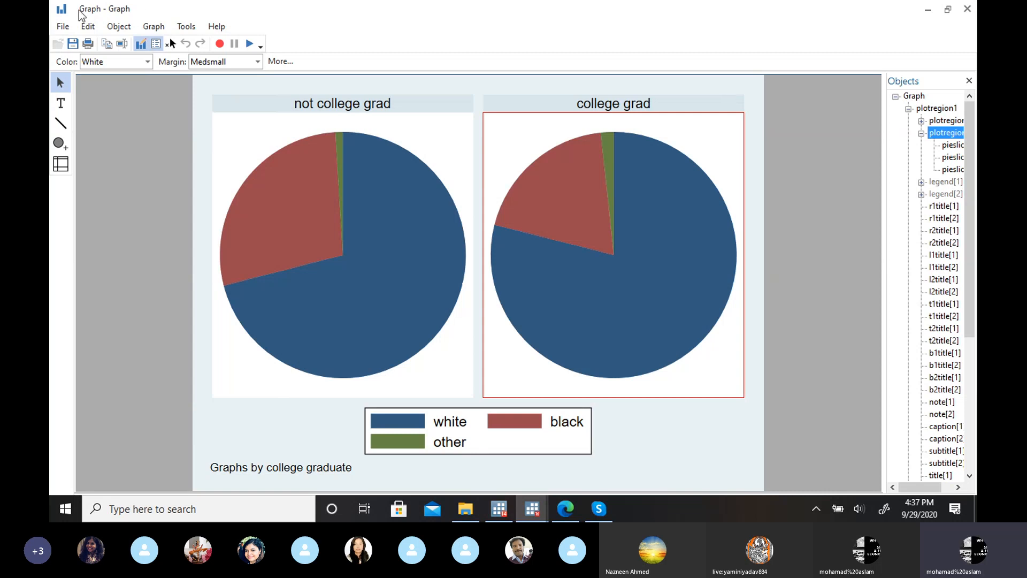
Step: Look at the editing options offered for the whole graph and for the white slice of the not college grad pie
left_click(273, 94)
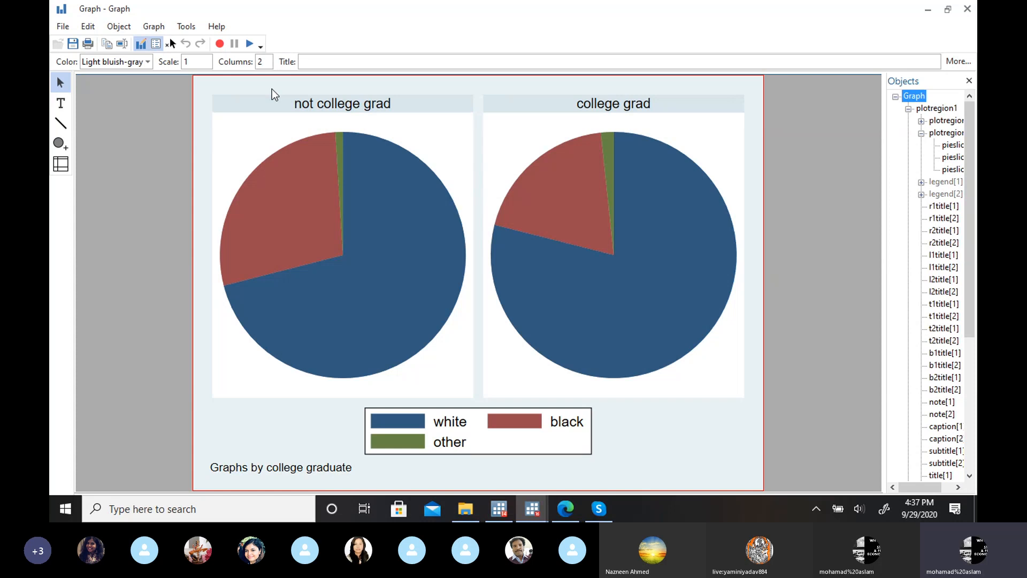
right_click(274, 95)
left_click(234, 127)
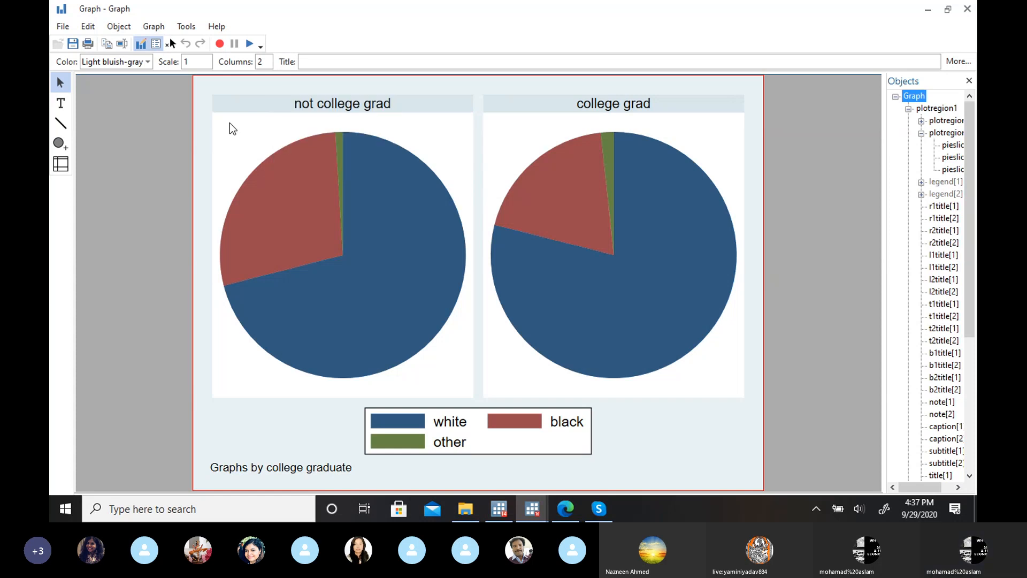
left_click(357, 167)
right_click(356, 165)
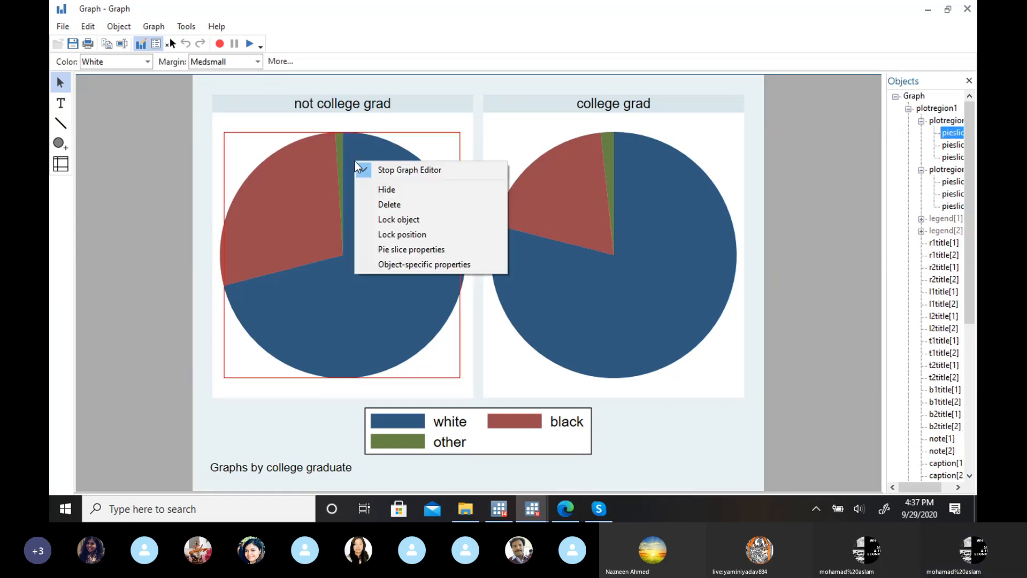
left_click(289, 232)
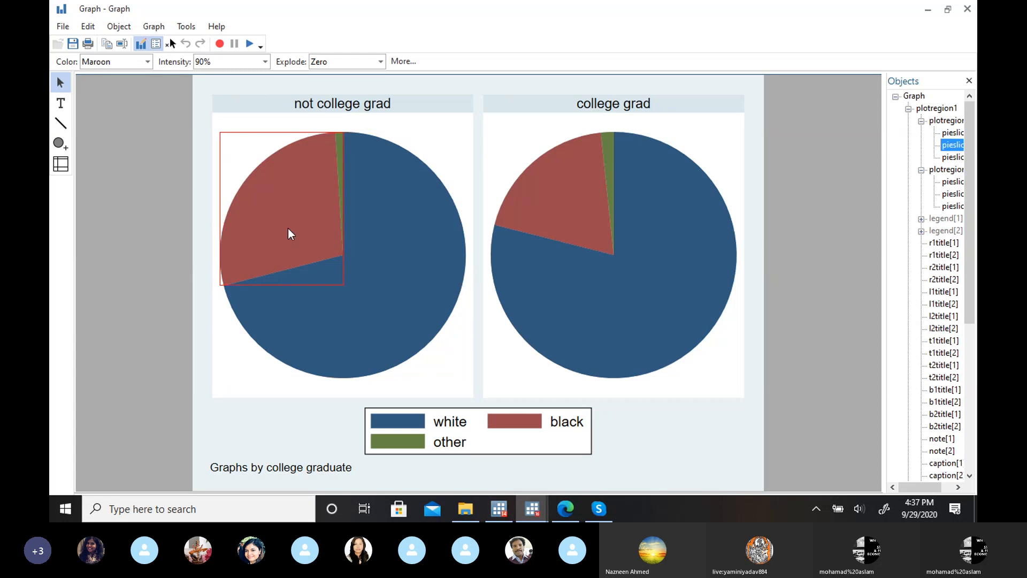
Step: Stop the Graph Editor and view the context options available for the finished graph
left_click(141, 44)
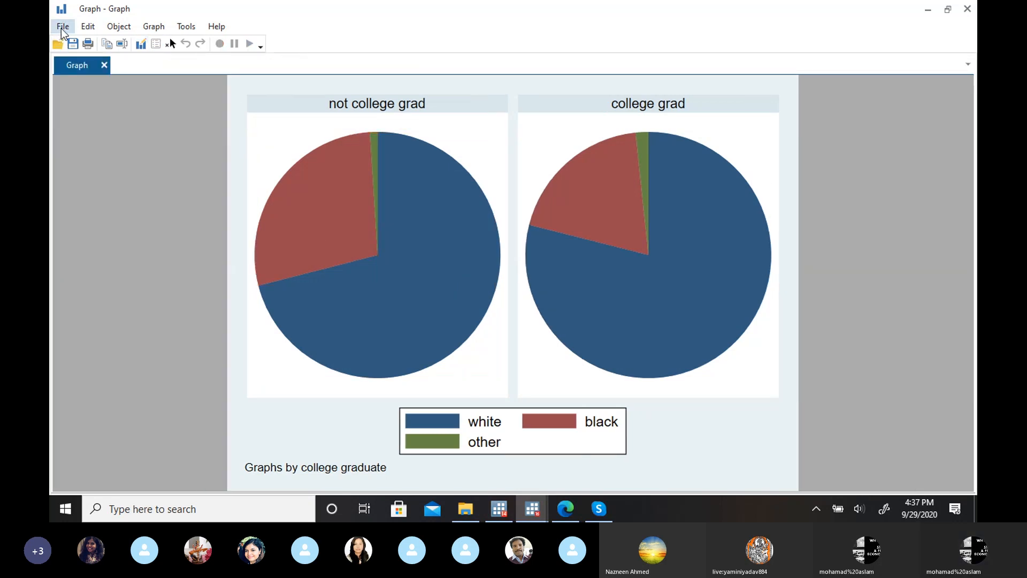
right_click(276, 97)
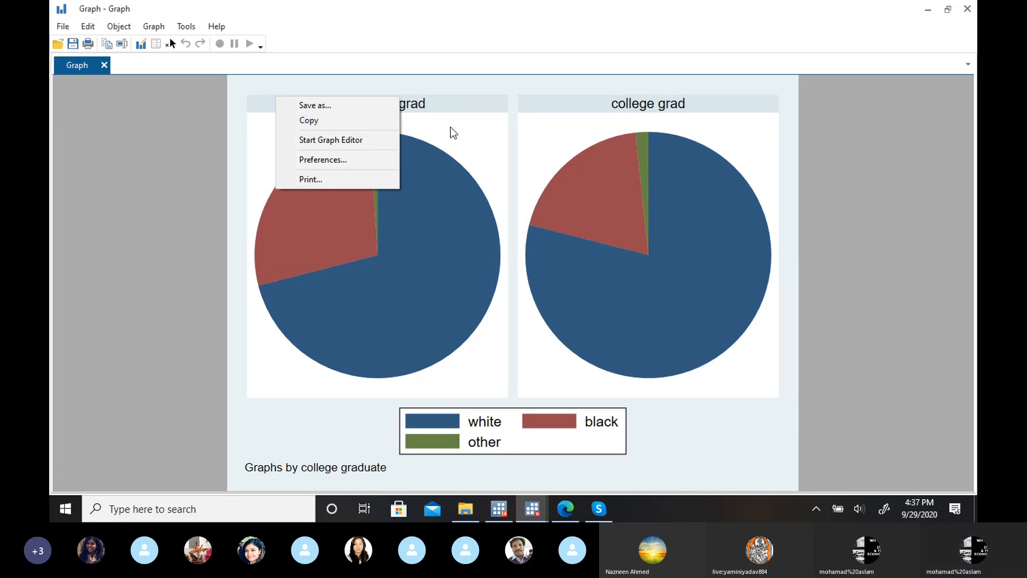
left_click(744, 137)
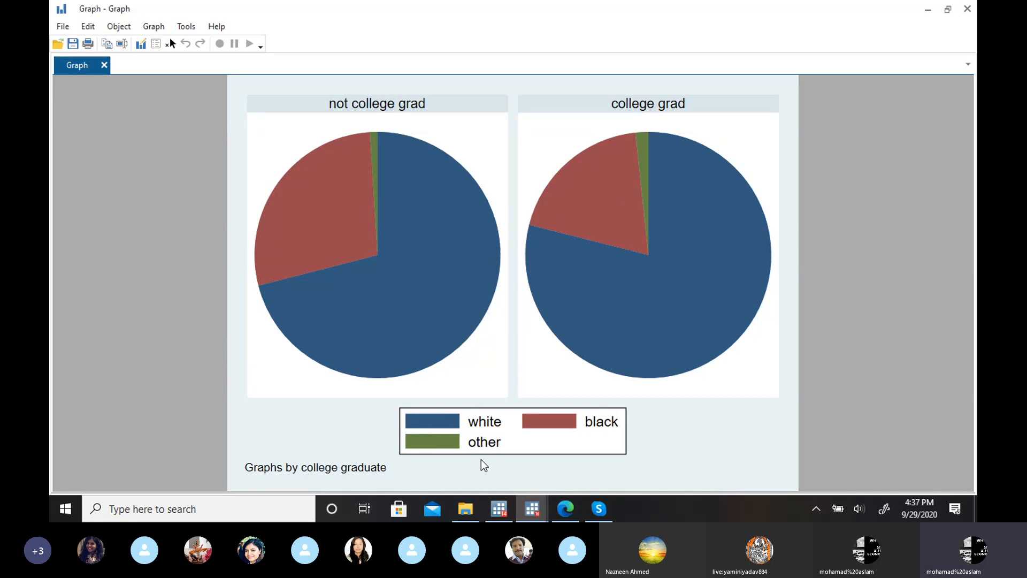
Step: Return to the main Stata window and reopen the pie chart settings
mouse_move(533, 517)
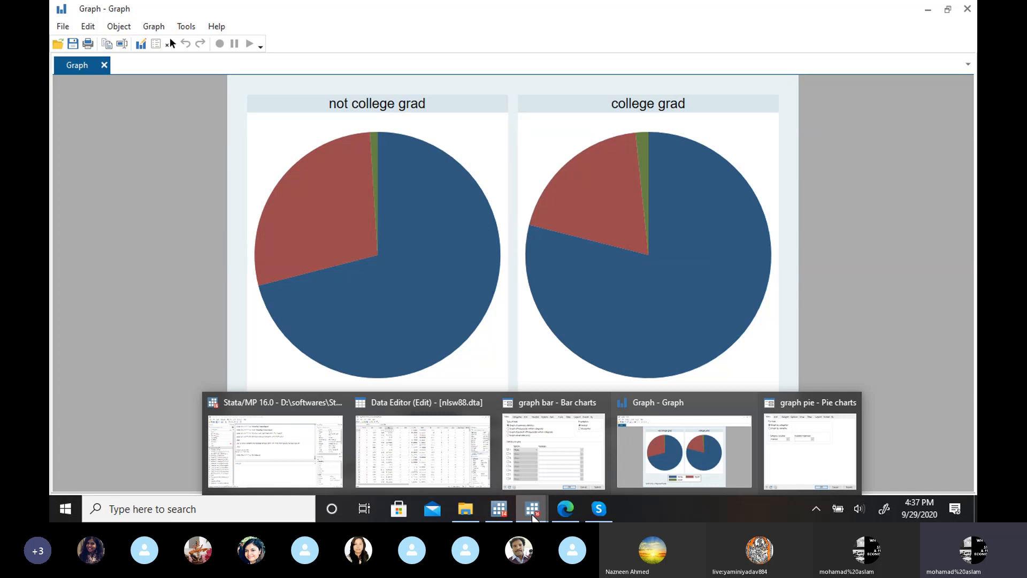
left_click(285, 455)
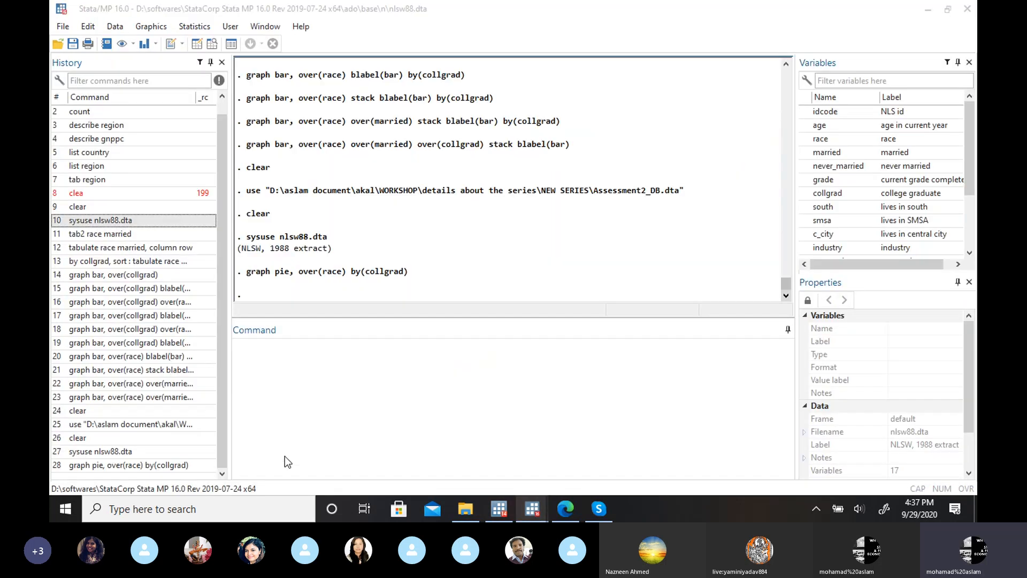
left_click(151, 26)
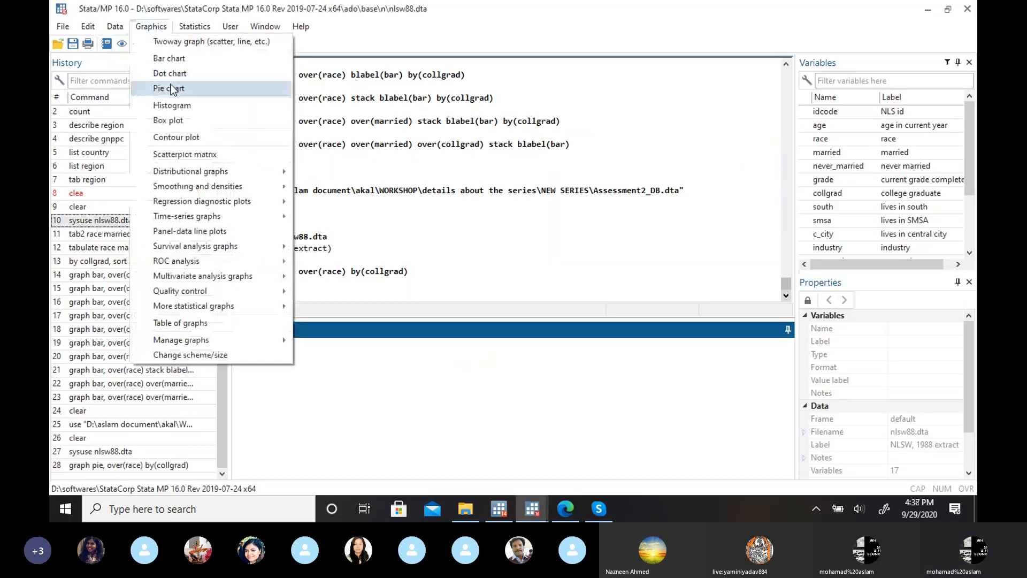
left_click(321, 86)
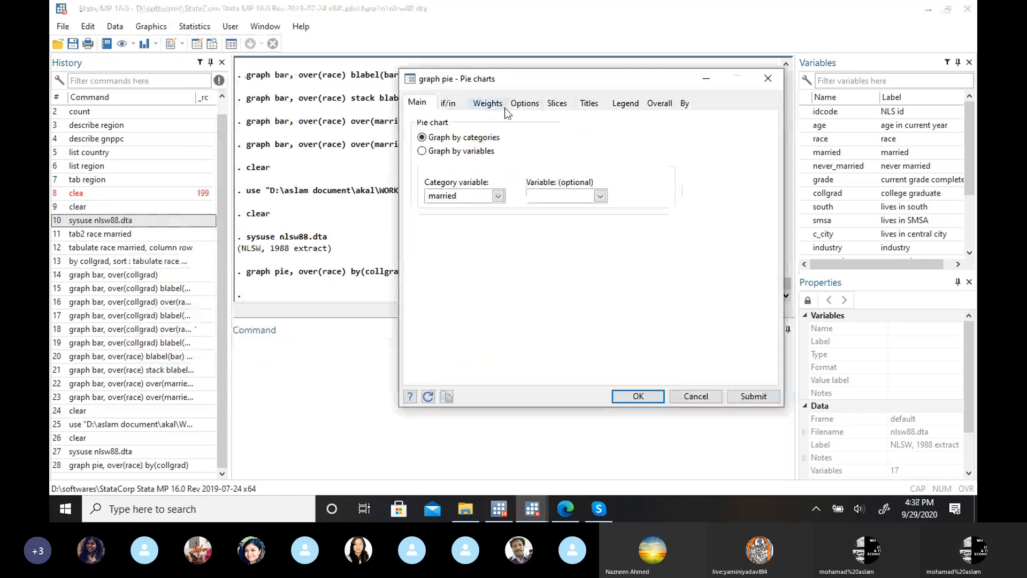
Step: Look through the pie chart's missing-value and slice order options, weights, observation restrictions, slice properties, titles, legend and overall graph settings
left_click(524, 103)
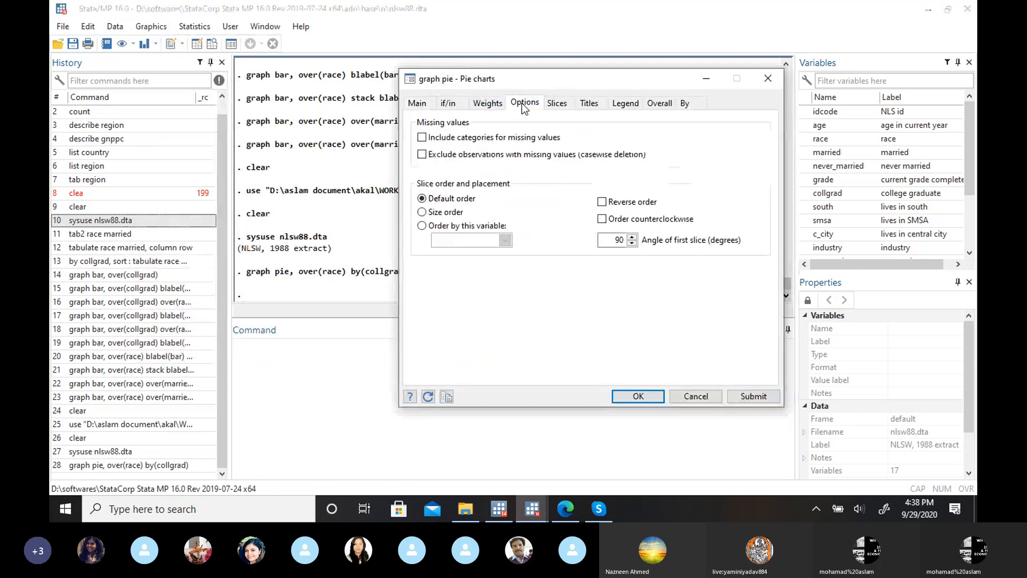
left_click(629, 105)
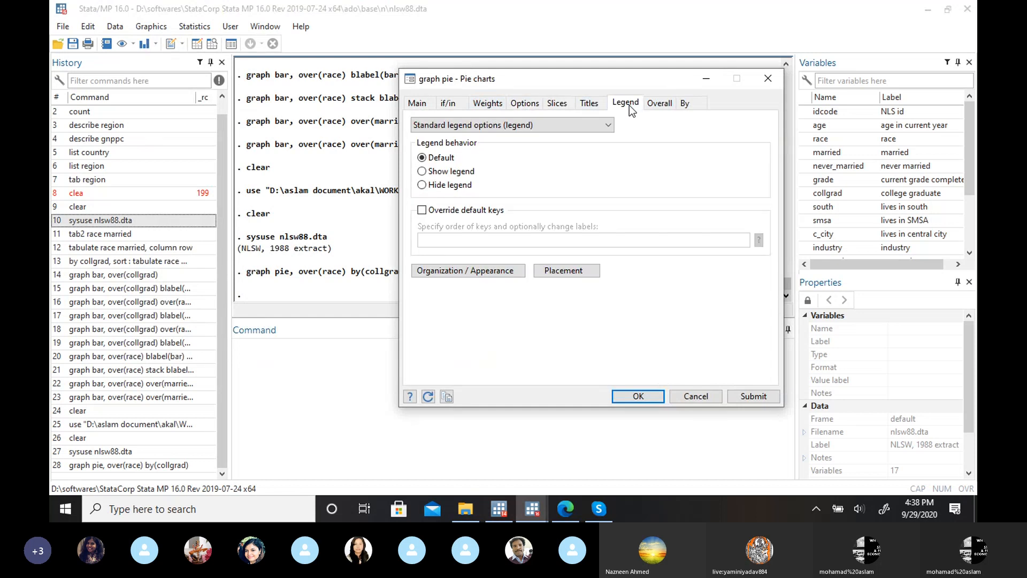
left_click(525, 102)
left_click(489, 104)
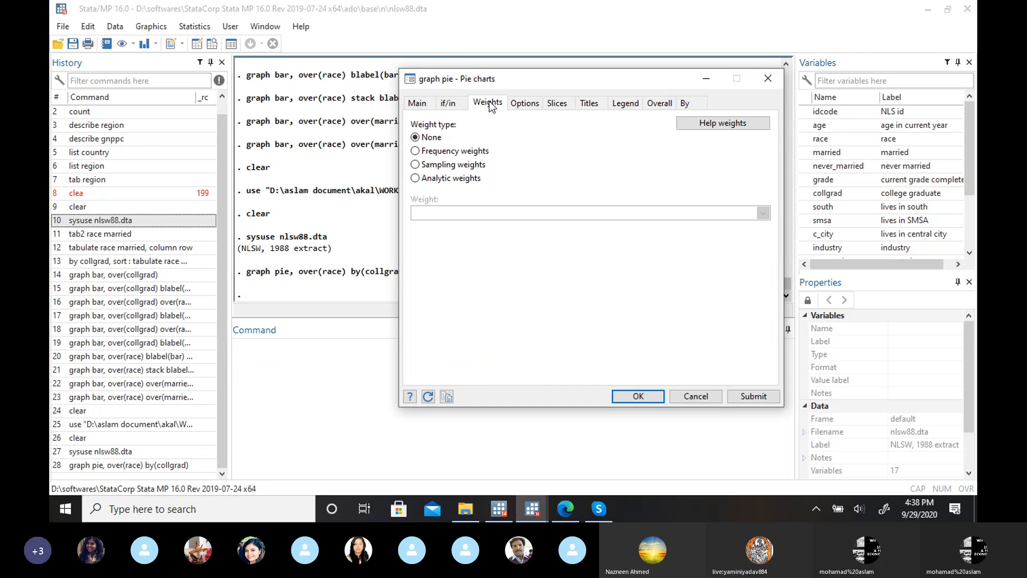
left_click(448, 104)
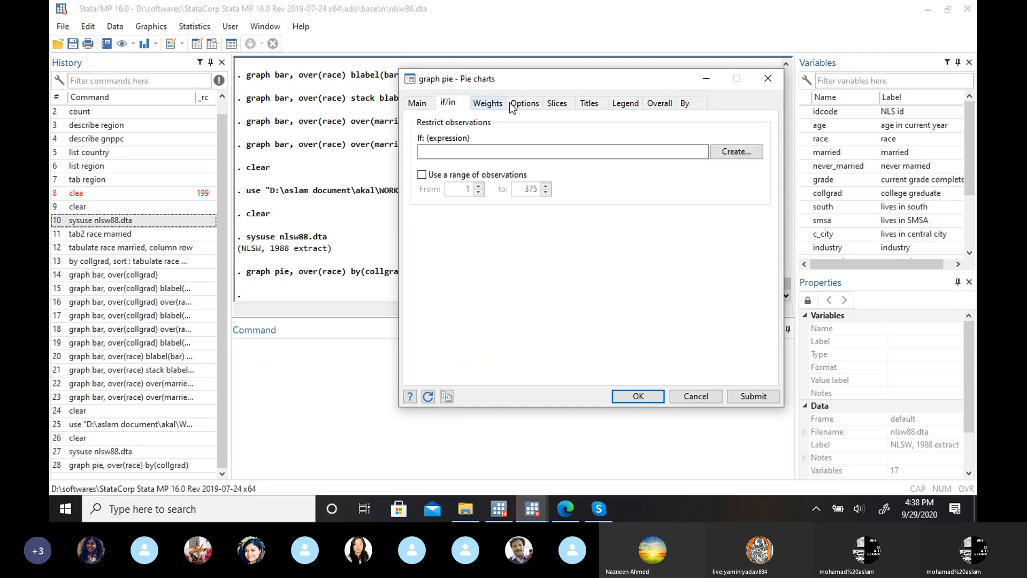
left_click(566, 106)
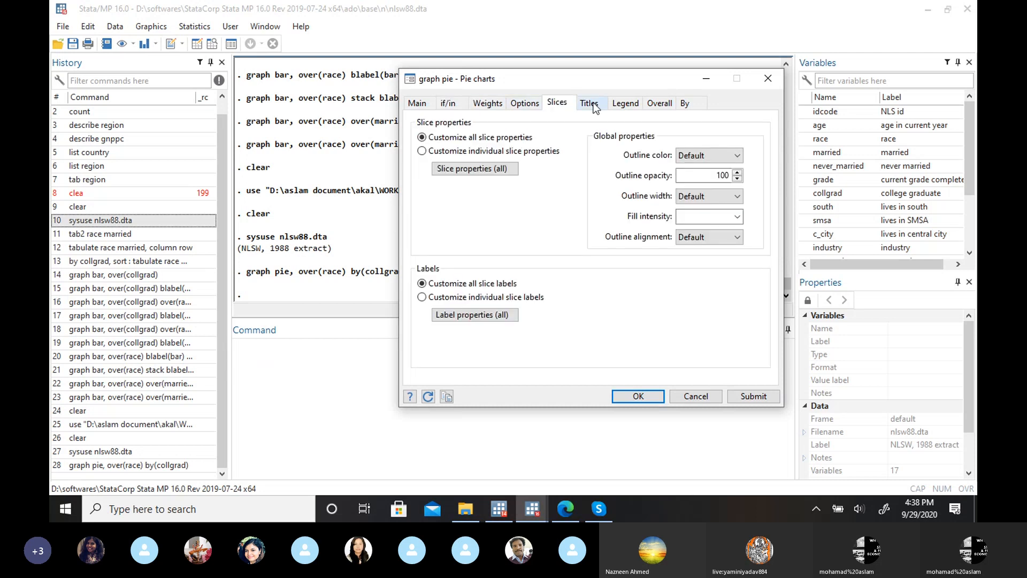
left_click(593, 105)
left_click(625, 102)
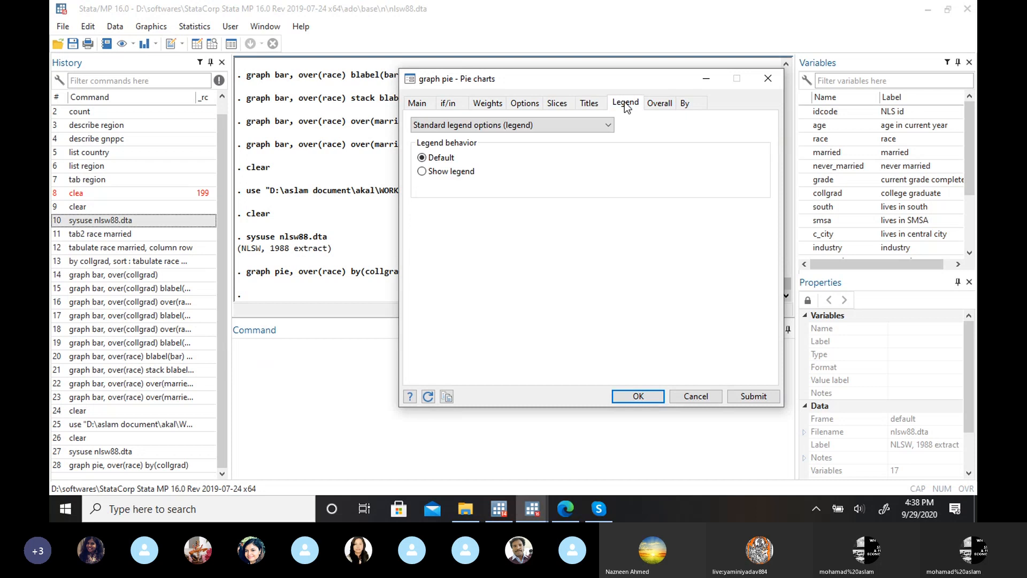
left_click(656, 110)
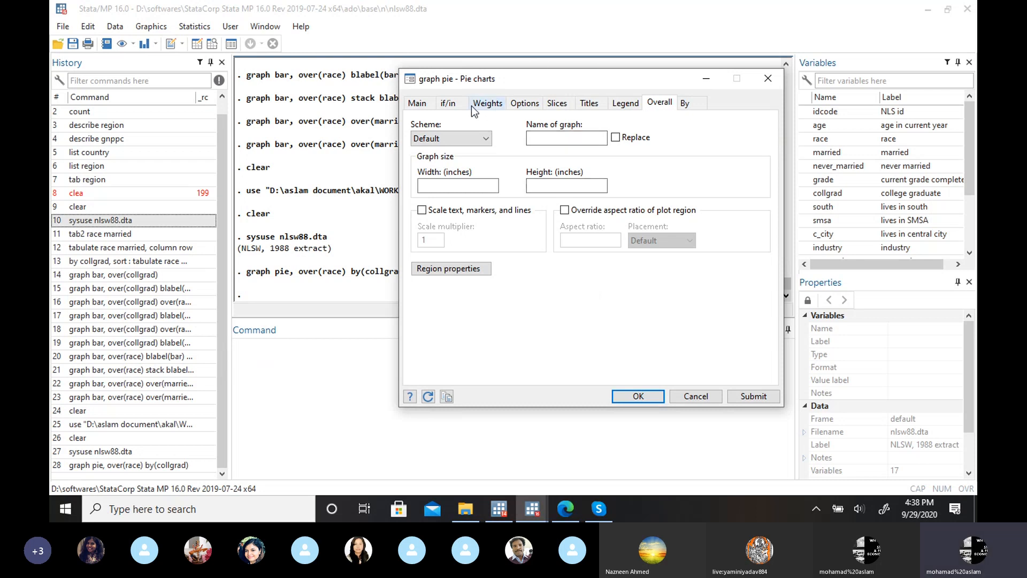
Step: Review the pie chart's if/in restrictions, weight types, slice ordering, slice and label properties, and title fields once more
left_click(452, 109)
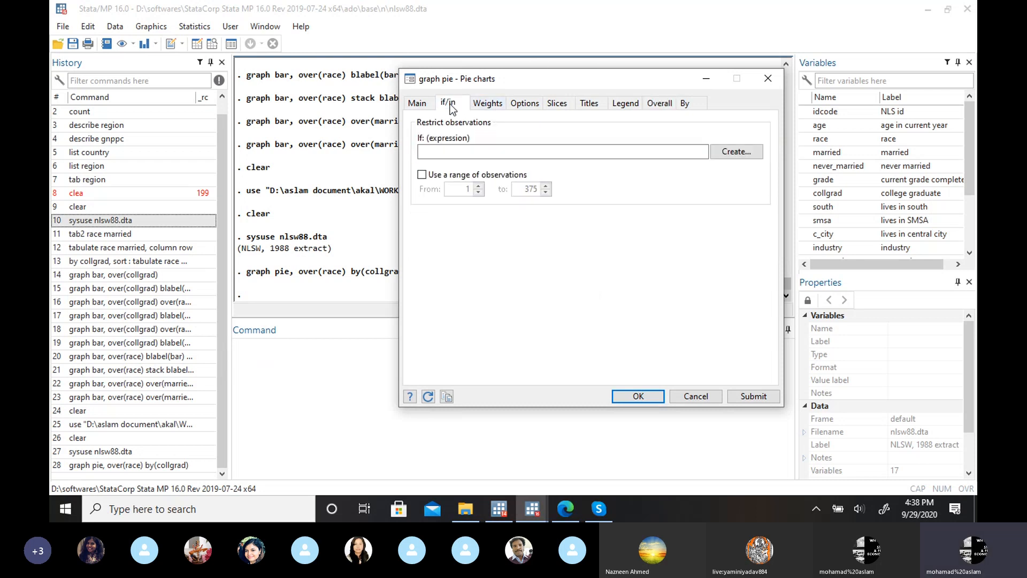
left_click(495, 109)
left_click(522, 110)
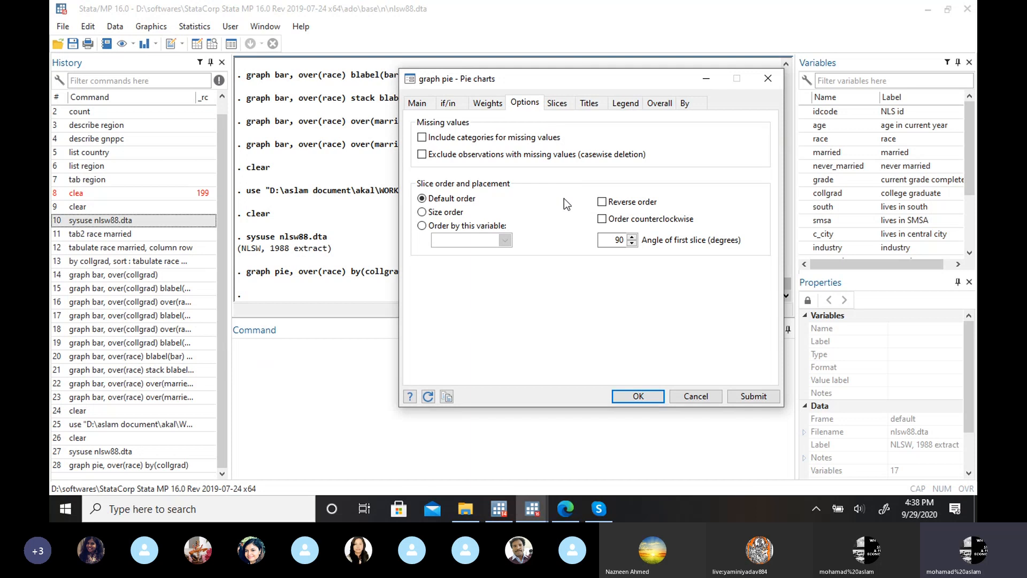
left_click(557, 105)
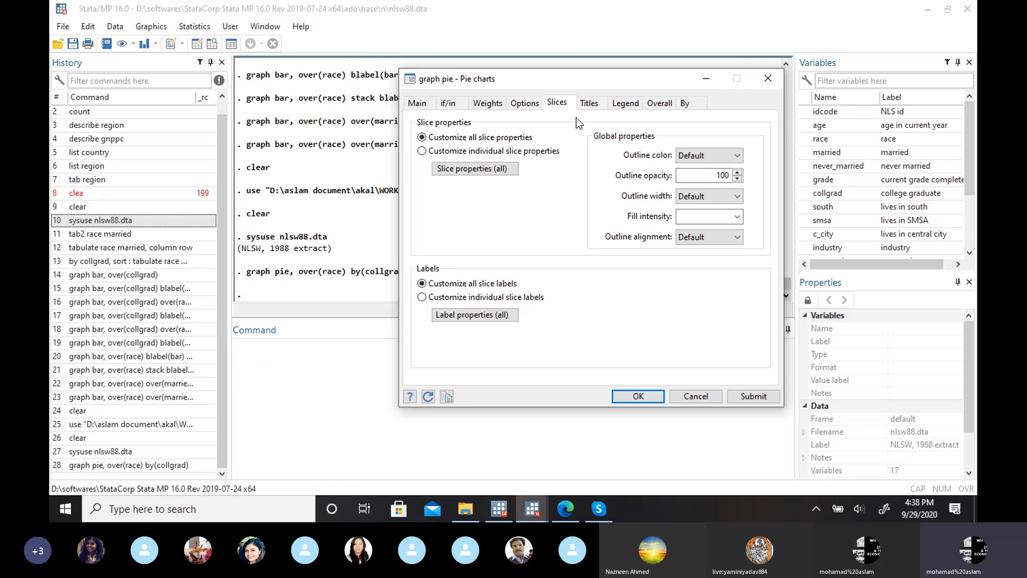
left_click(601, 104)
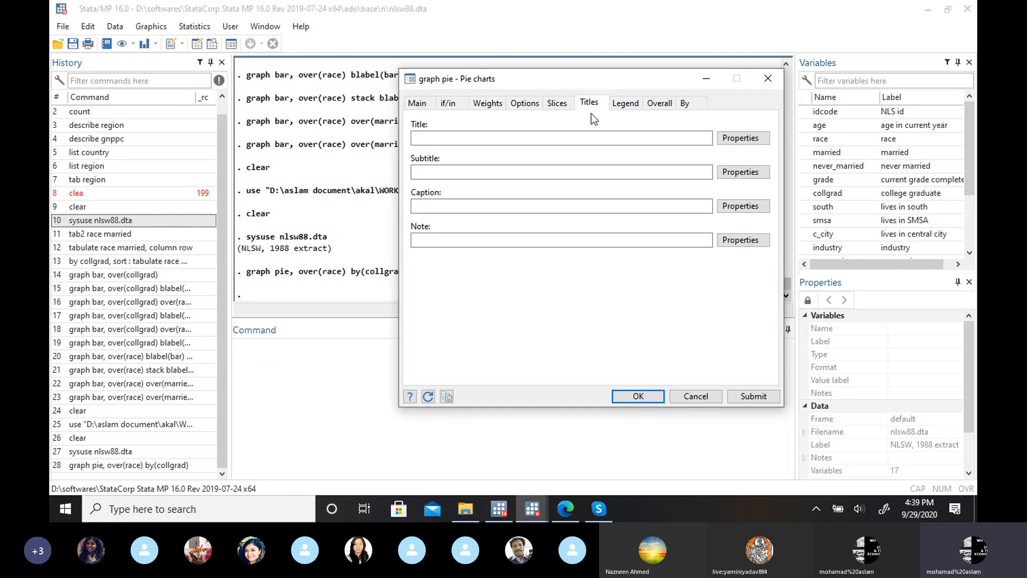
left_click(523, 103)
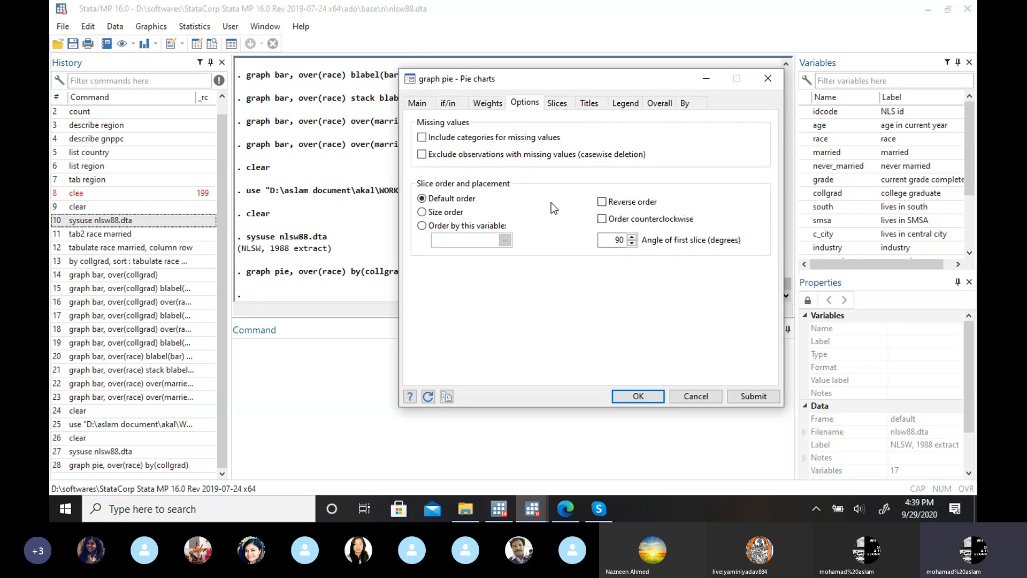
left_click(488, 104)
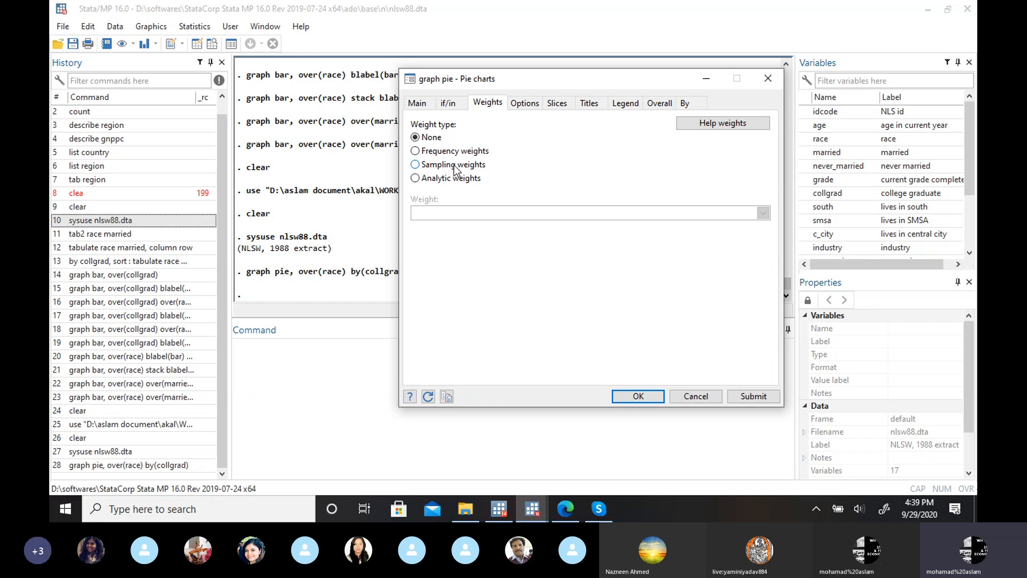
left_click(523, 105)
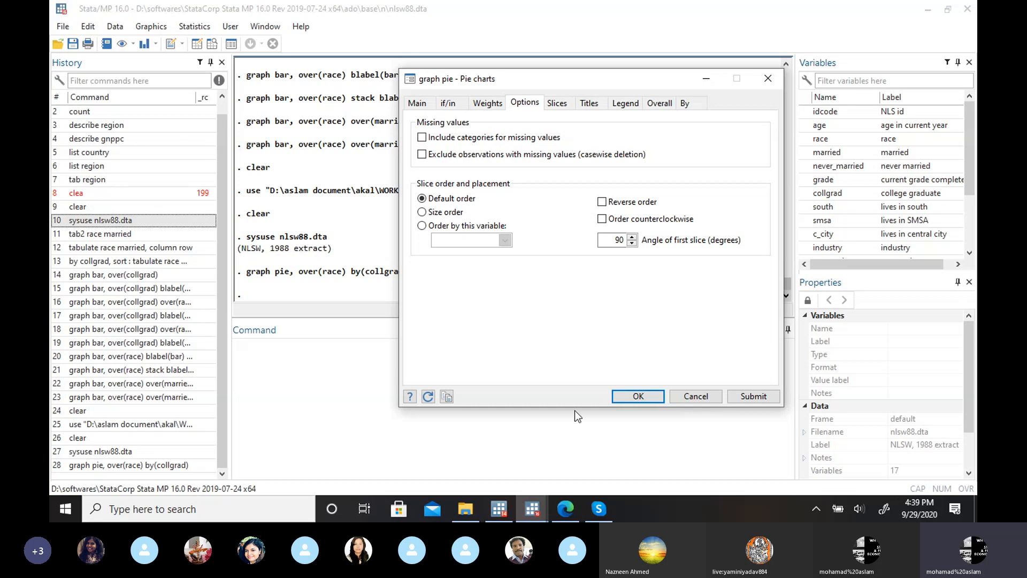
Step: Switch to the browser, view Stata's stacked bar chart example page, and go back to the bar chart with bar labels example
left_click(567, 509)
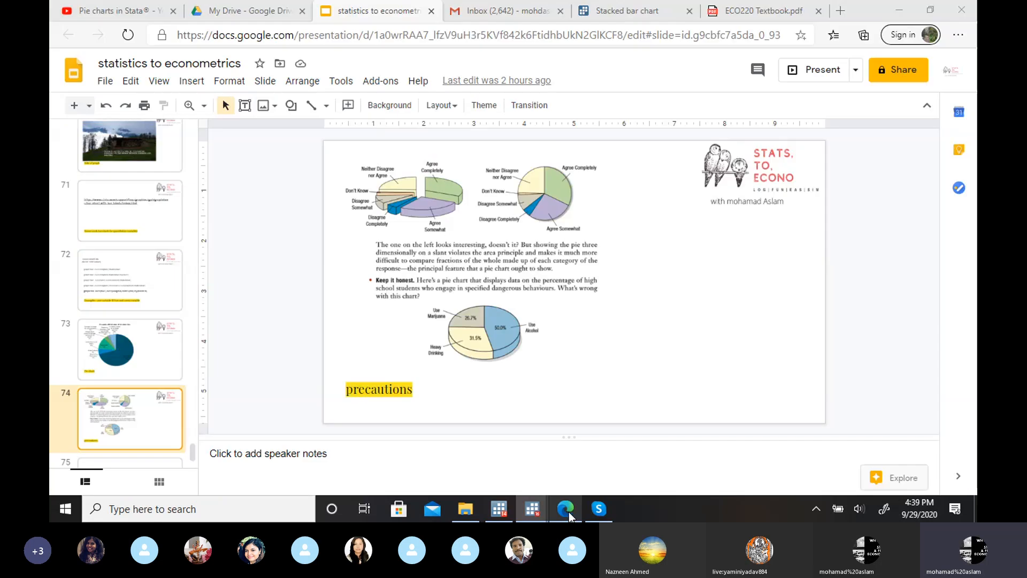
left_click(649, 5)
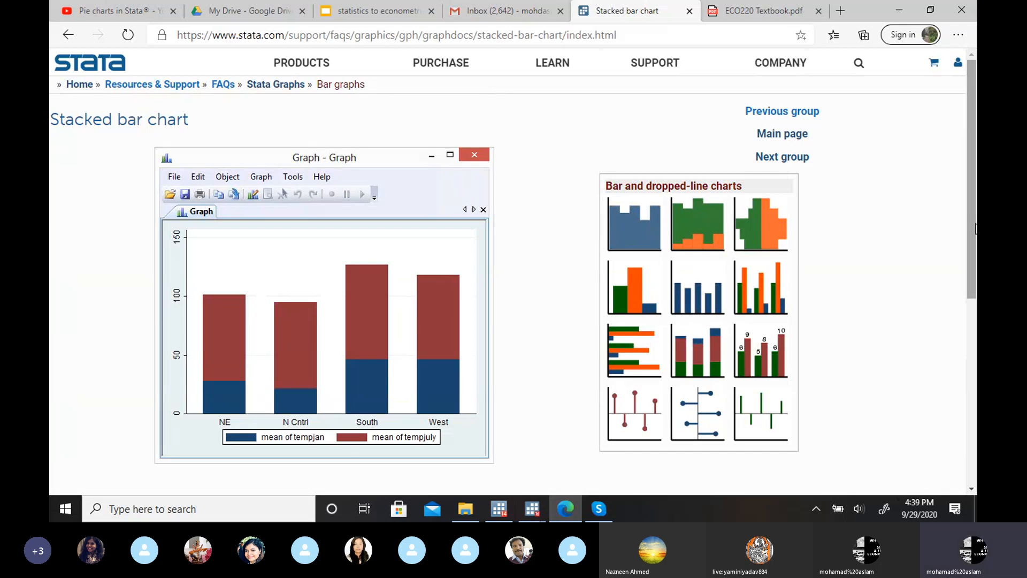
left_click(66, 35)
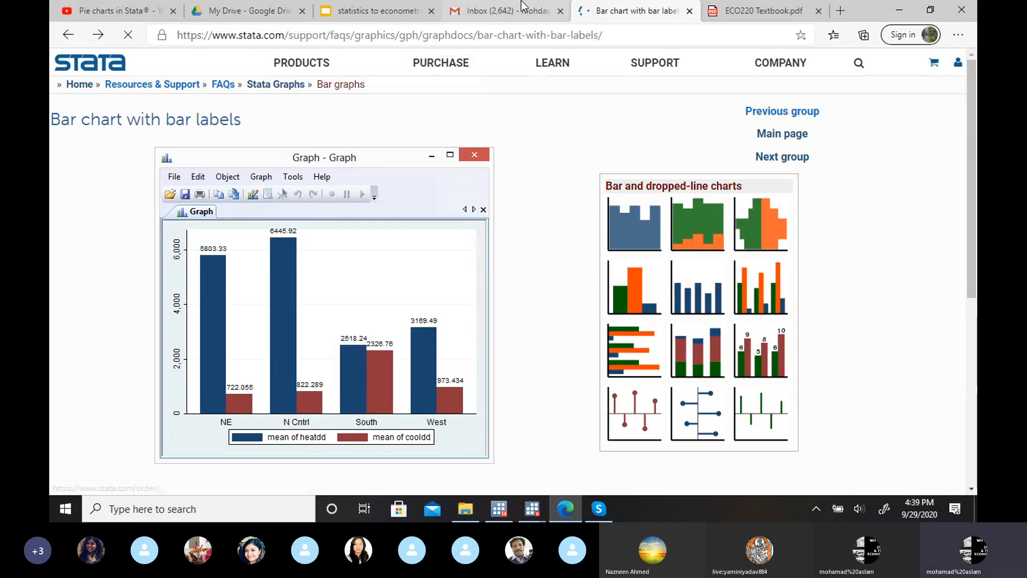
Step: Switch back to the main Stata window and bring up the pie chart dialog from the graphics commands
mouse_move(530, 508)
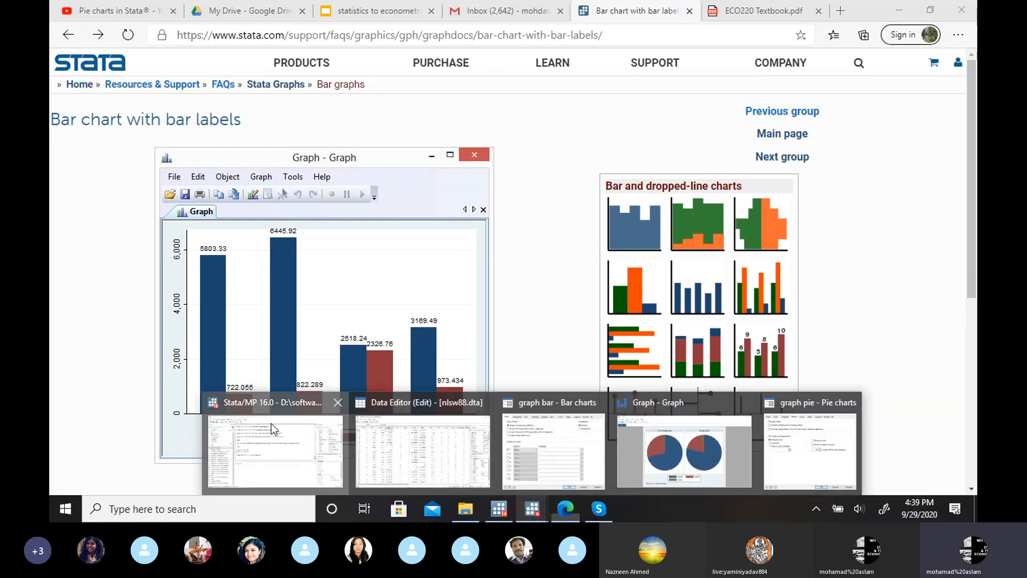
left_click(276, 450)
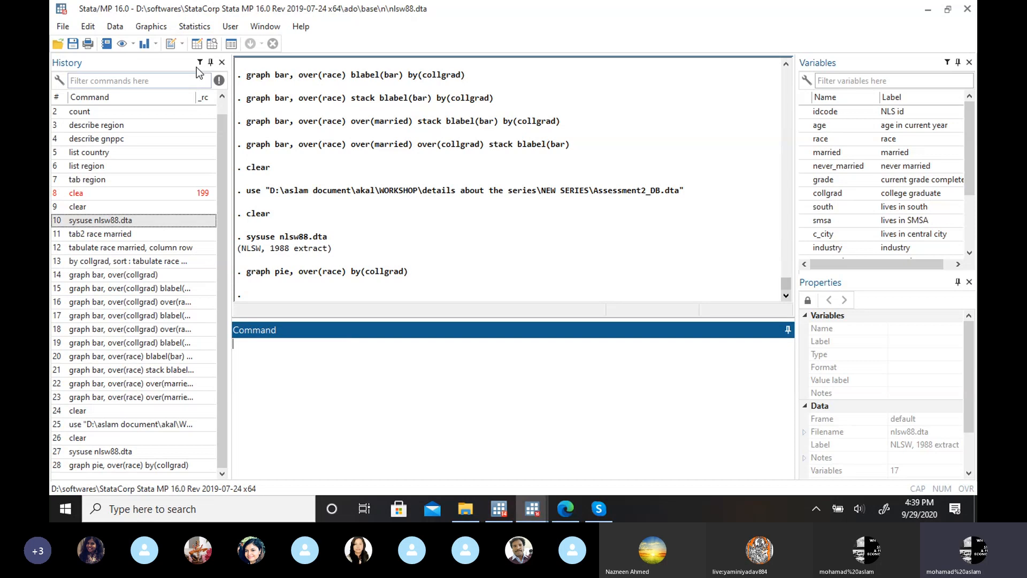
left_click(151, 27)
left_click(171, 88)
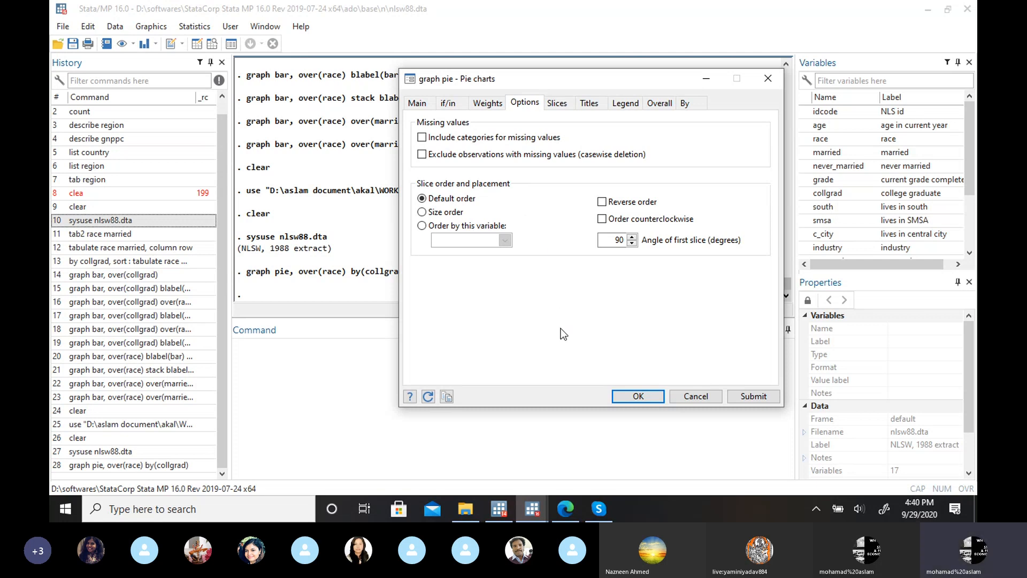
Step: Switch to the "statistics to econometrics" slides in the browser, go back to slide 60, "Steps in statistical analysis", and start presenting
left_click(565, 509)
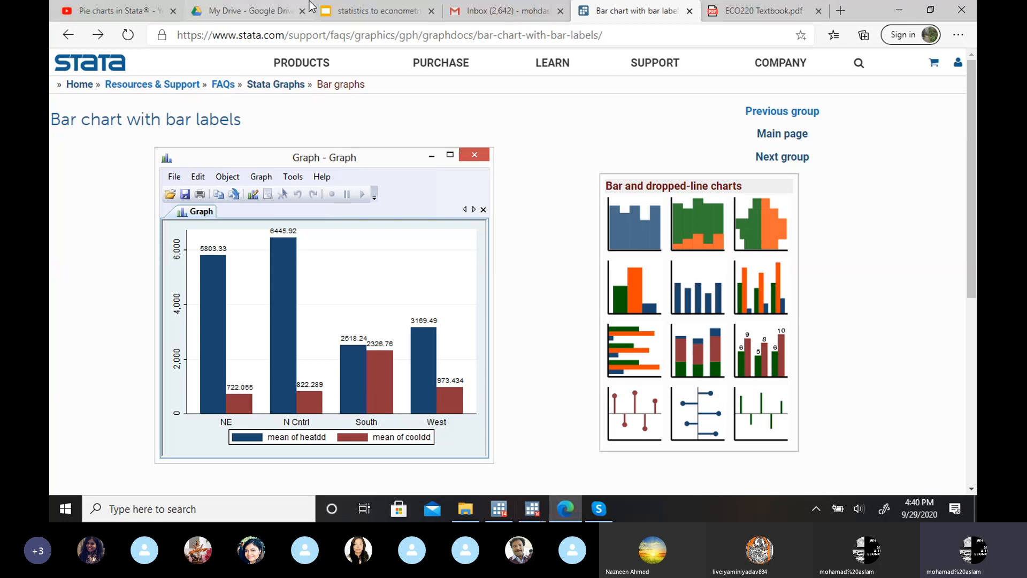
left_click(370, 2)
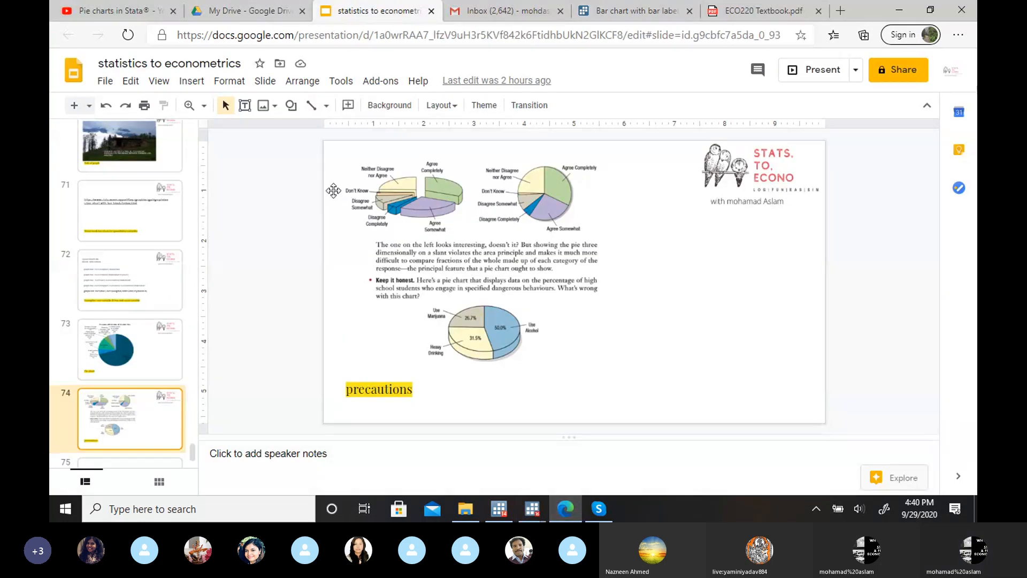
key("Up")
key("Up")
key("Up")
key("Up")
key("Up")
key("Up")
key("Up")
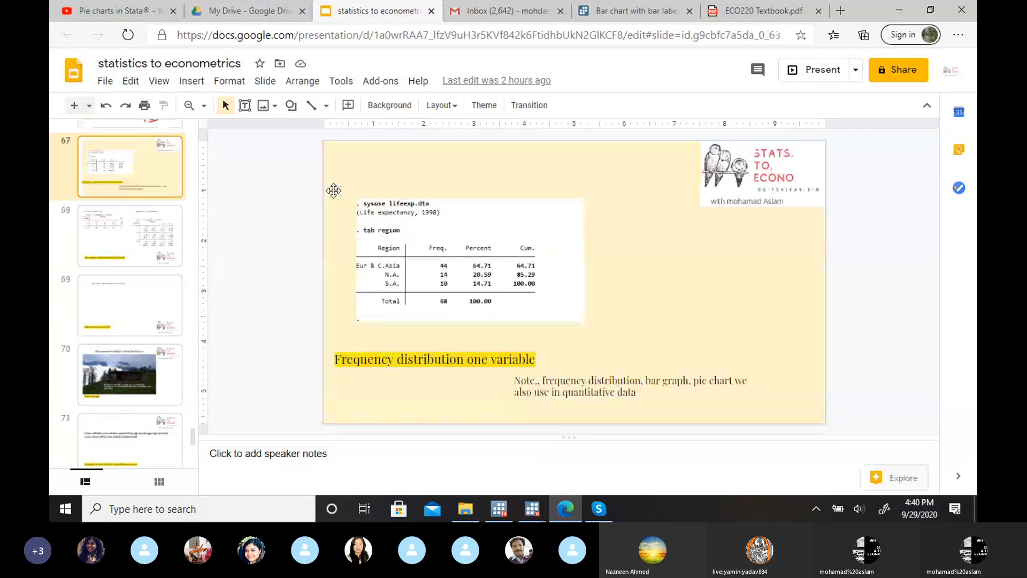
key("Up")
key("Up")
key("Up")
key("Up")
key("Up")
key("Up")
key("Up")
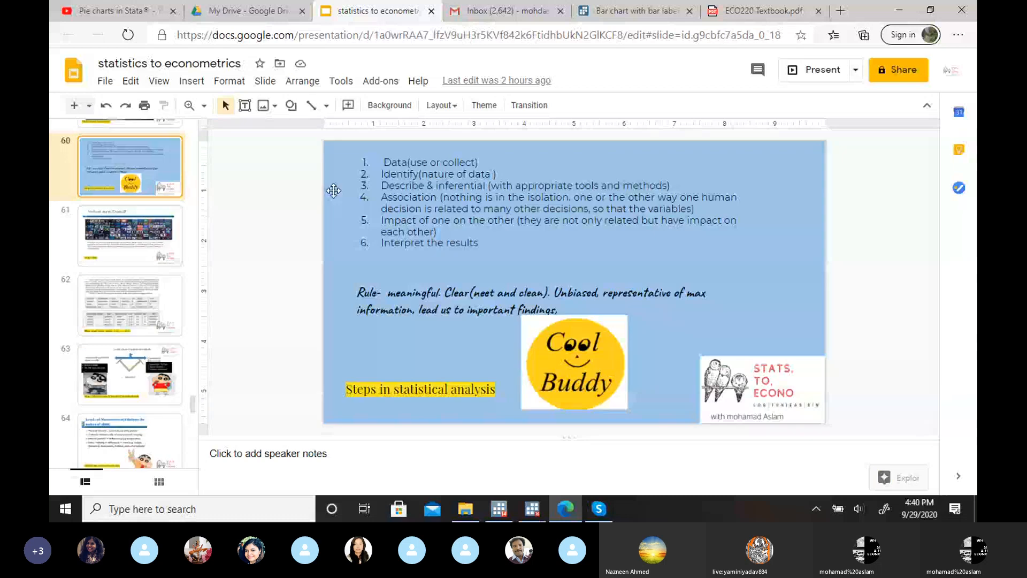
left_click(822, 70)
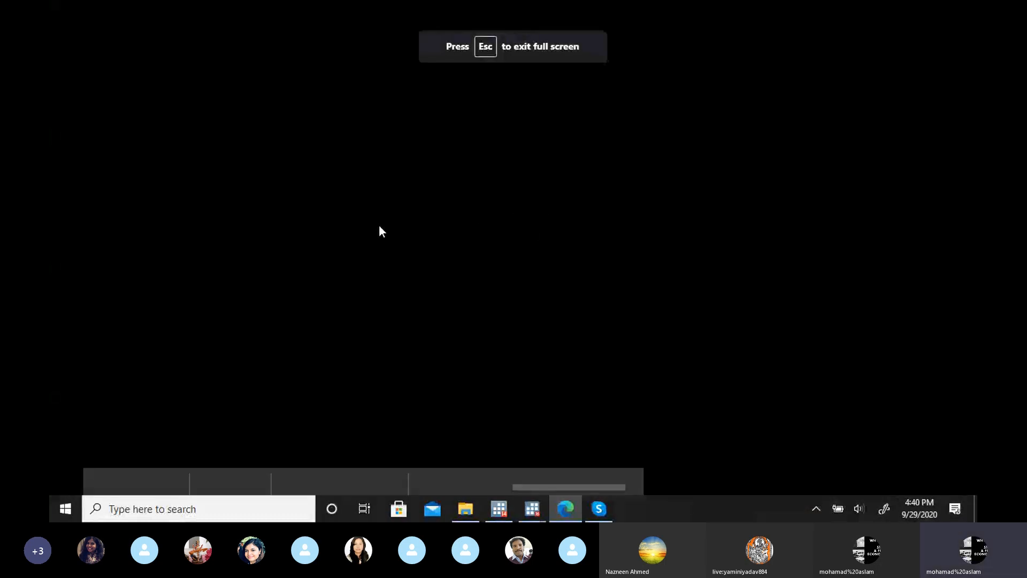